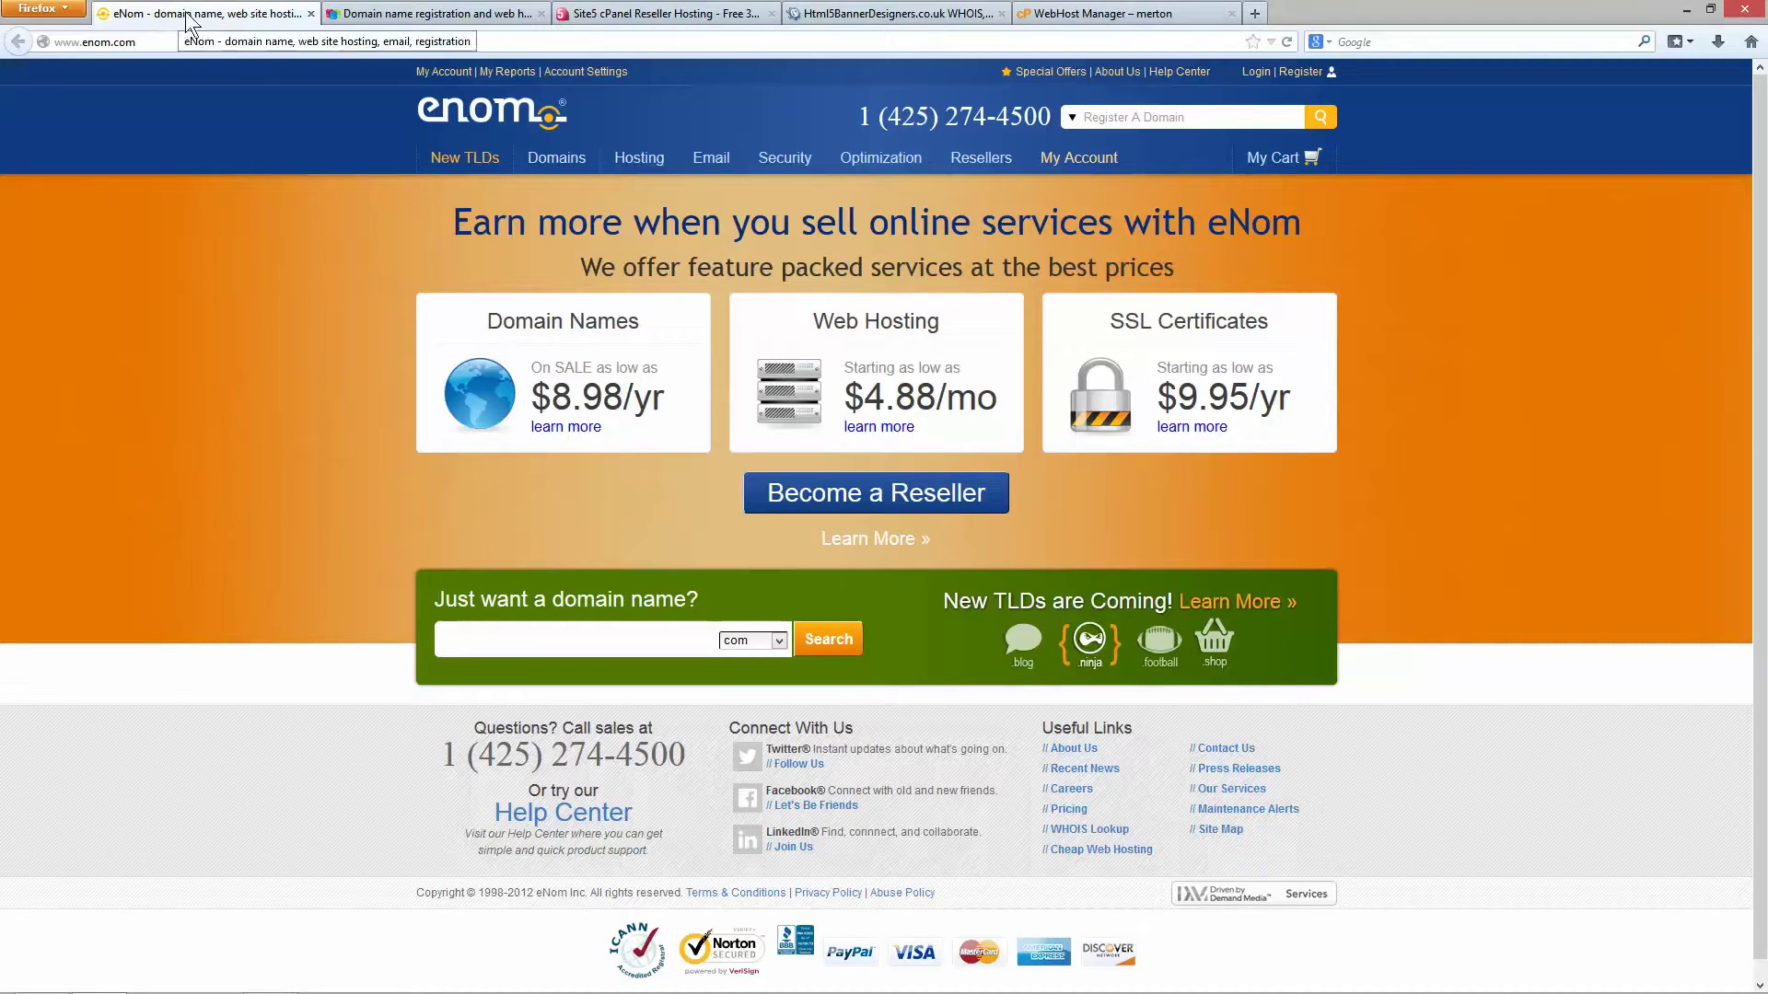
Step: Compare the eNom and 123-reg home pages as places to register domain names
click(428, 13)
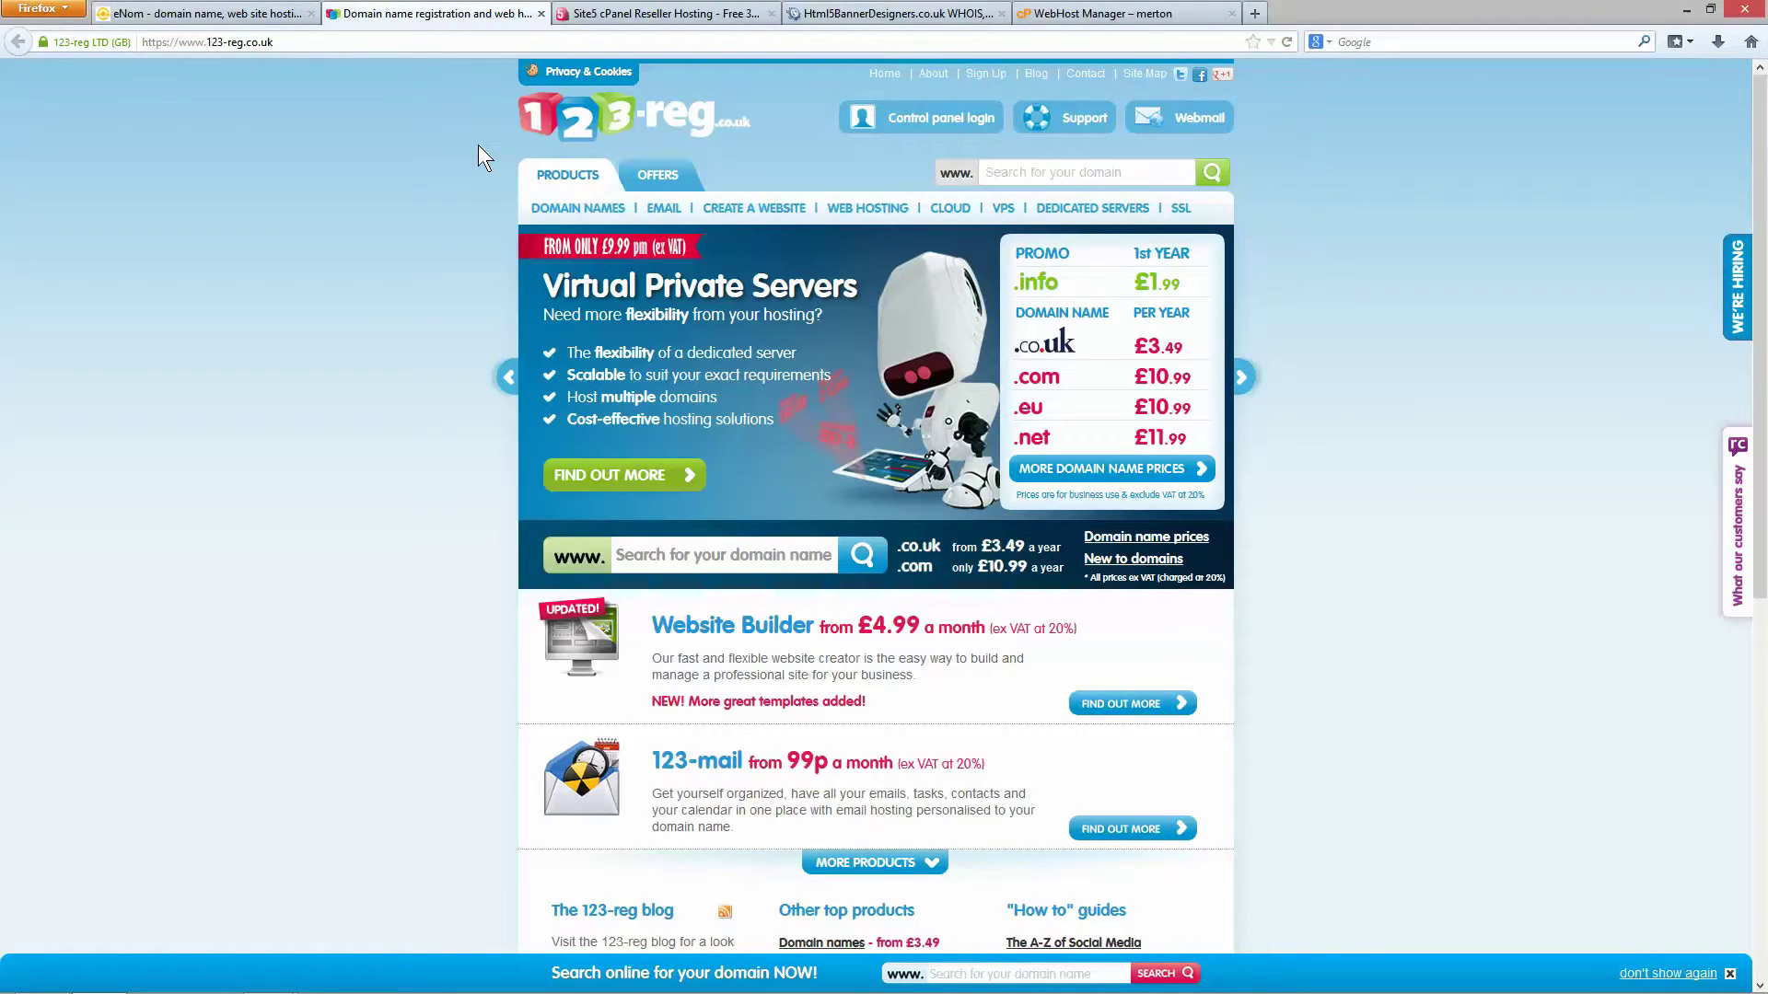
click(210, 13)
click(368, 13)
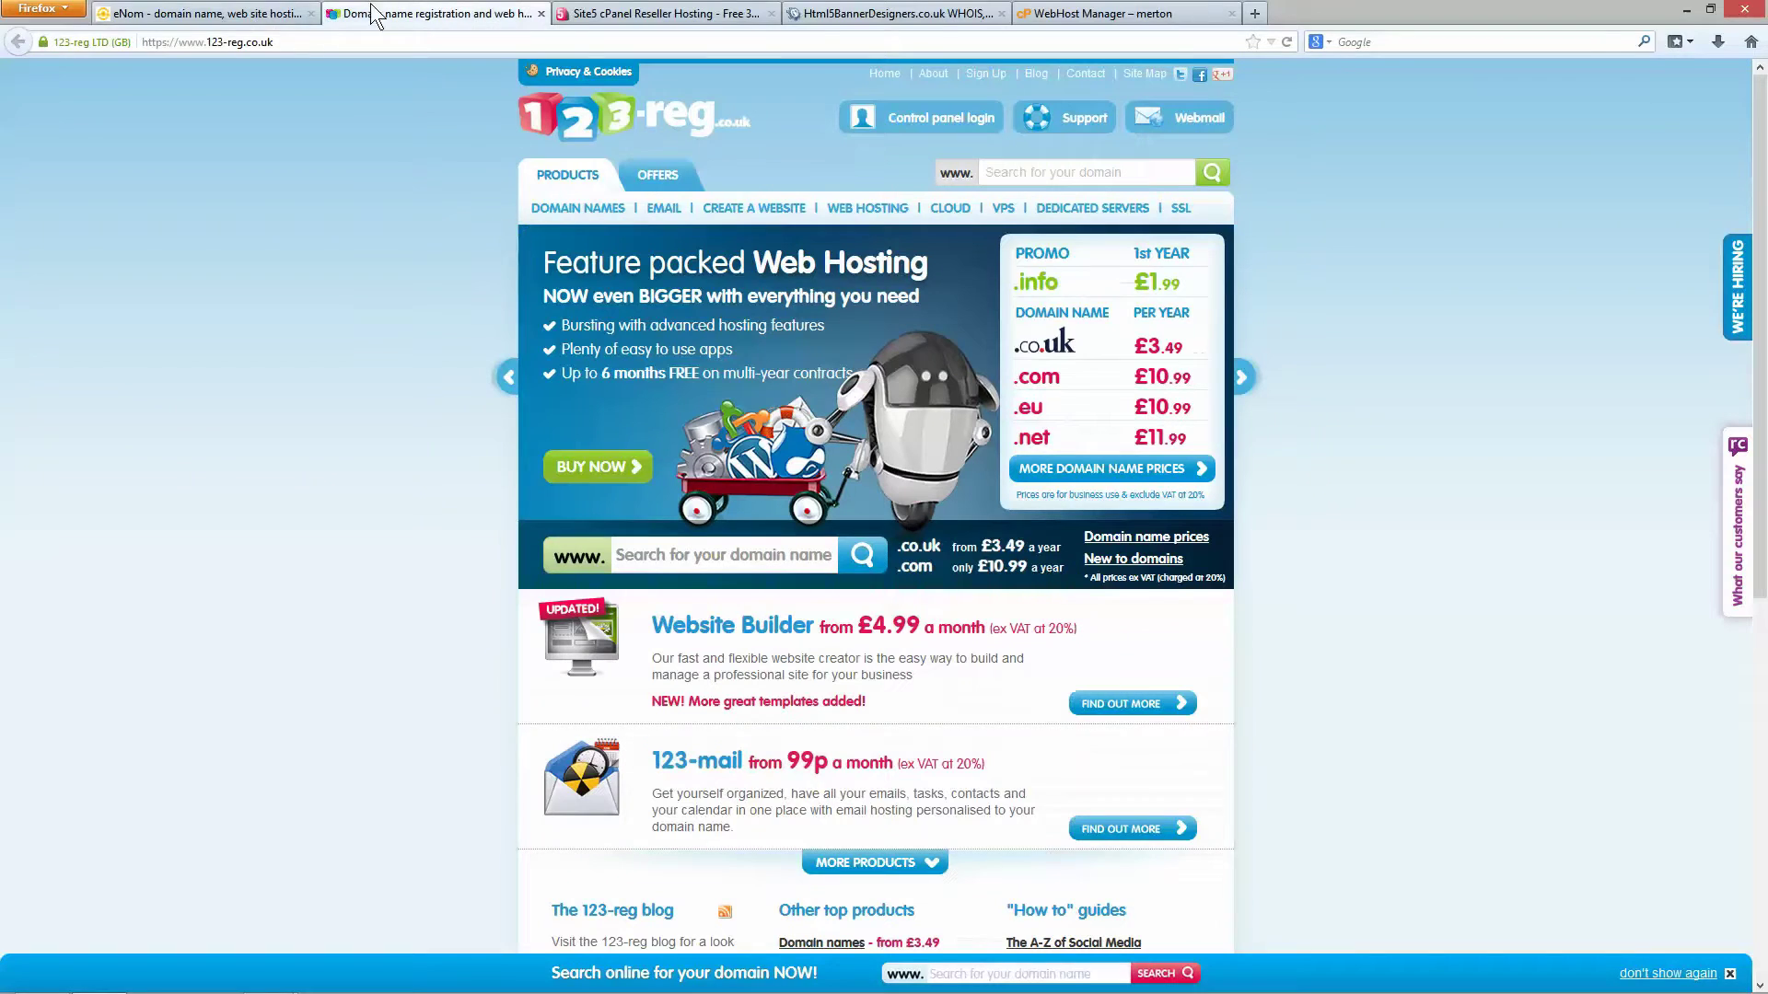
click(251, 18)
click(370, 15)
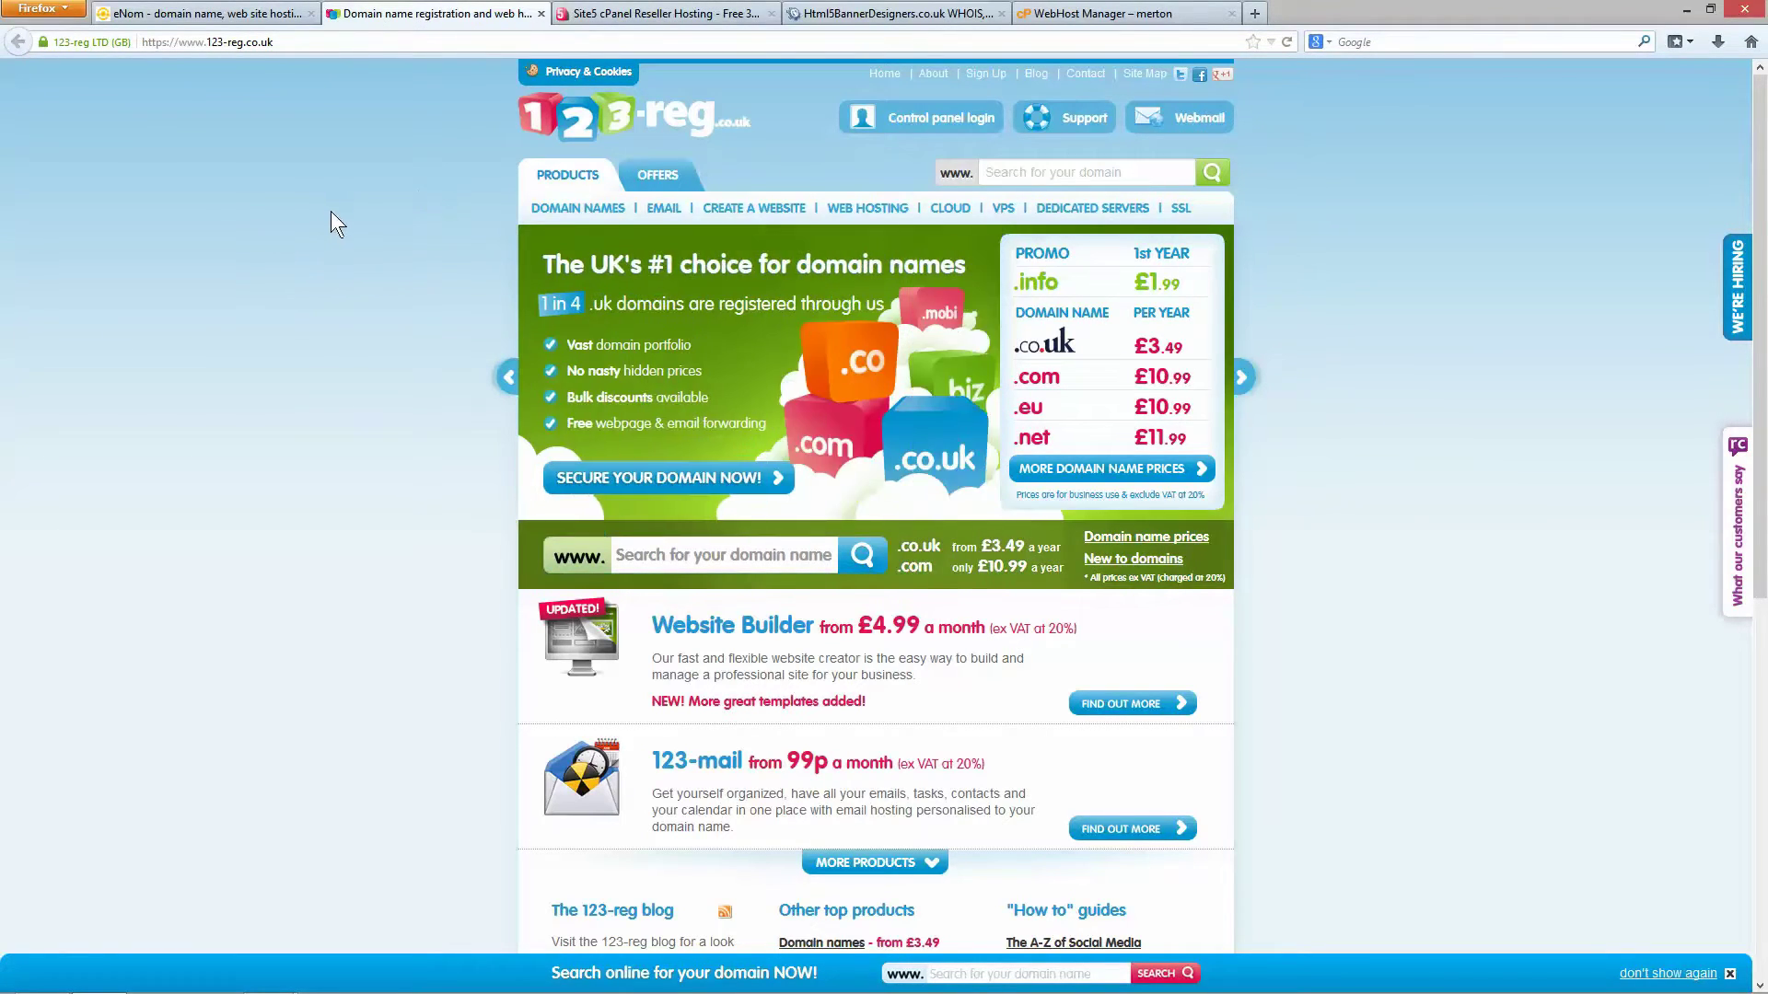
Step: Examine the Site5 reseller hosting plans, highlighting the cPanel / WHM feature, and dismiss the notifications that pop up
click(625, 7)
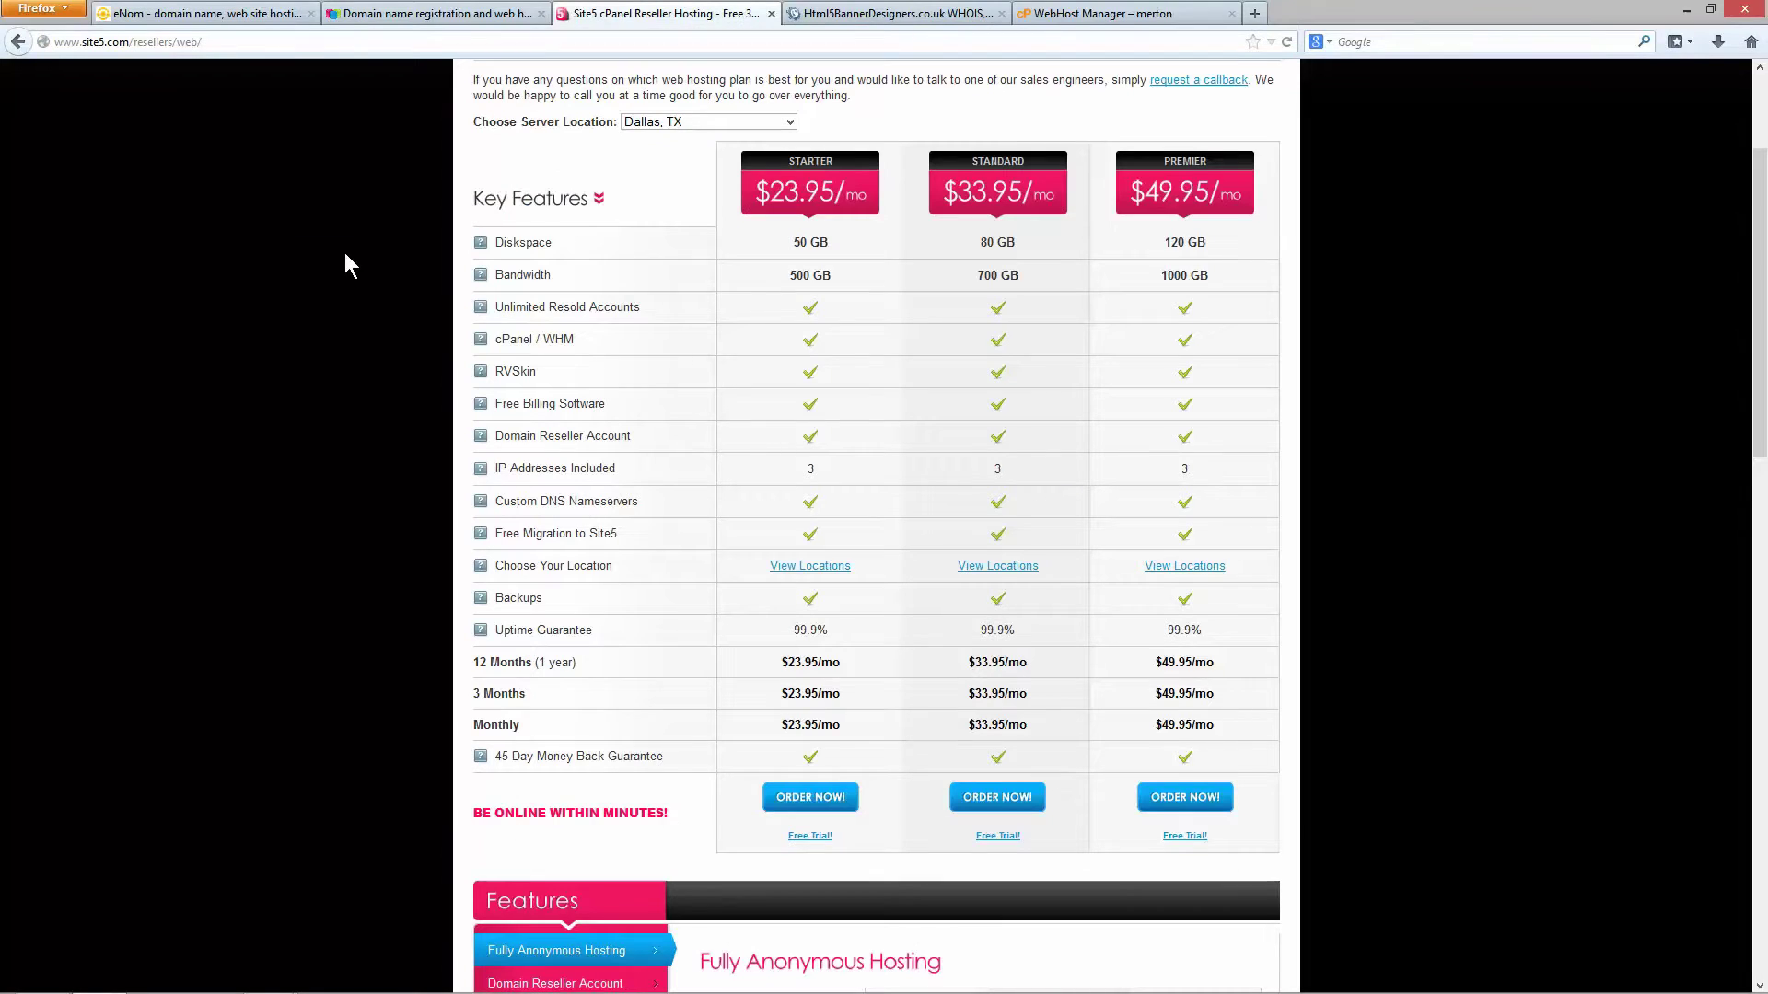
scroll(345, 255, up, 4)
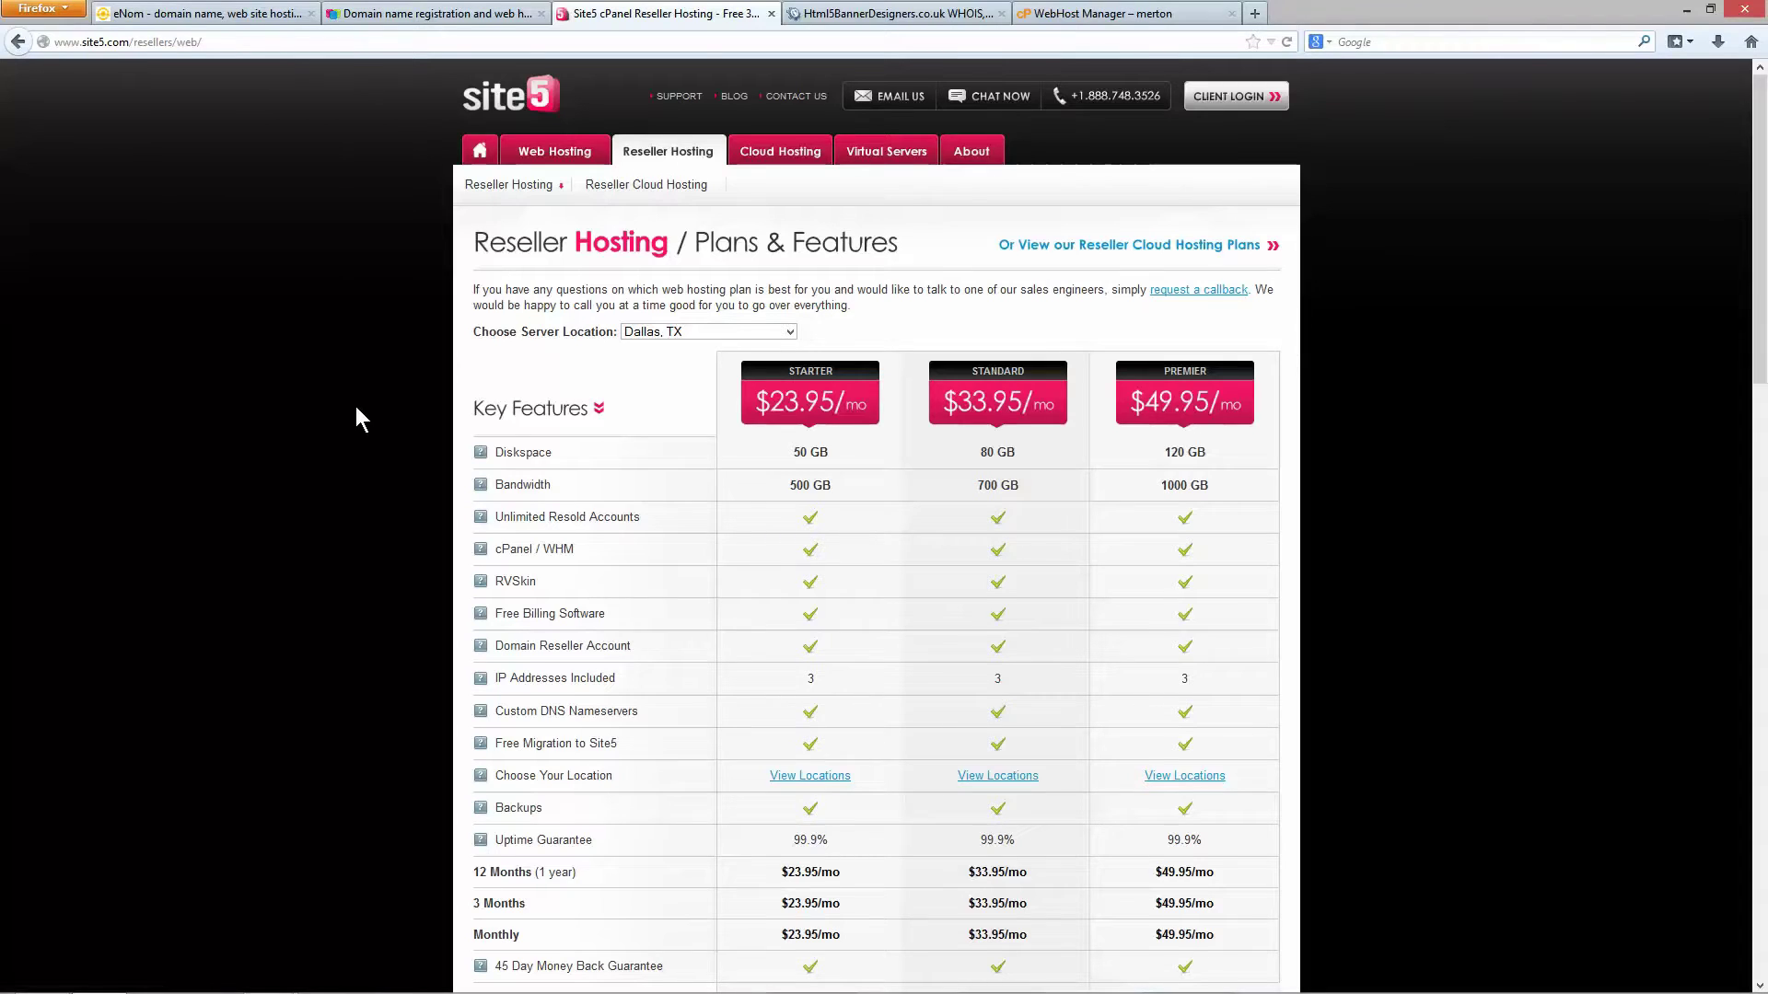
scroll(366, 433, down, 2)
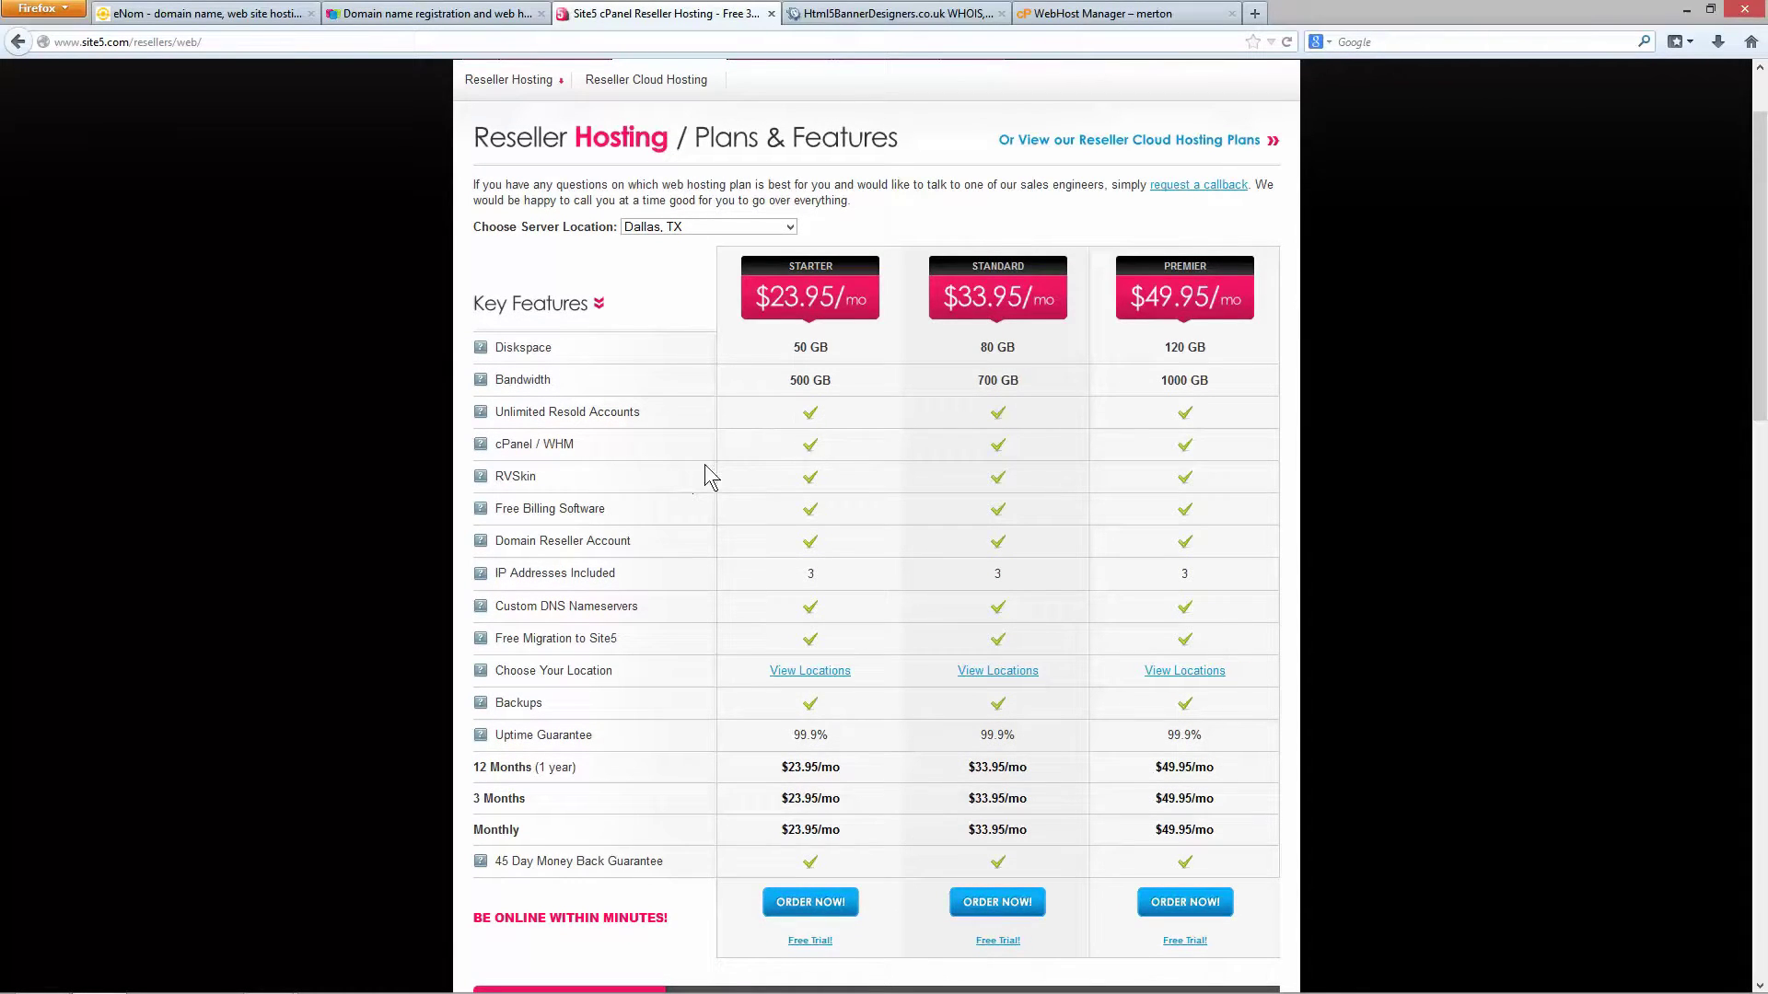
drag(575, 445, 494, 448)
click(351, 440)
drag(545, 444, 571, 445)
click(322, 234)
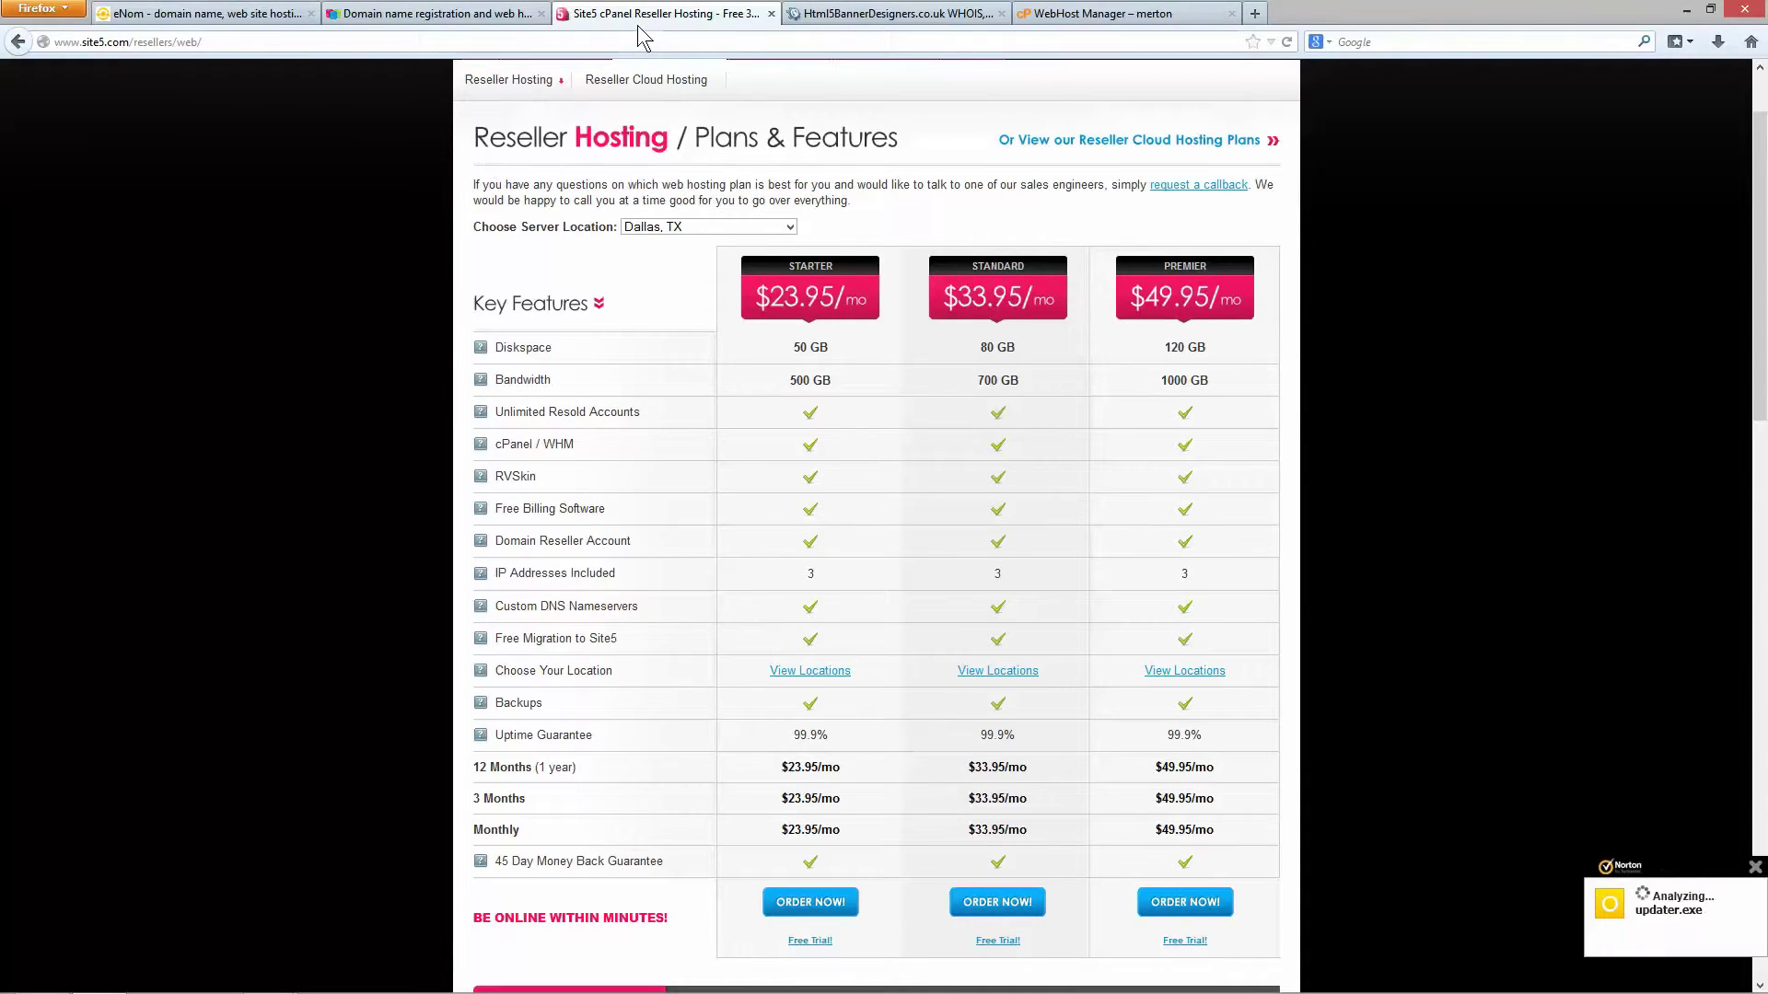
click(1752, 868)
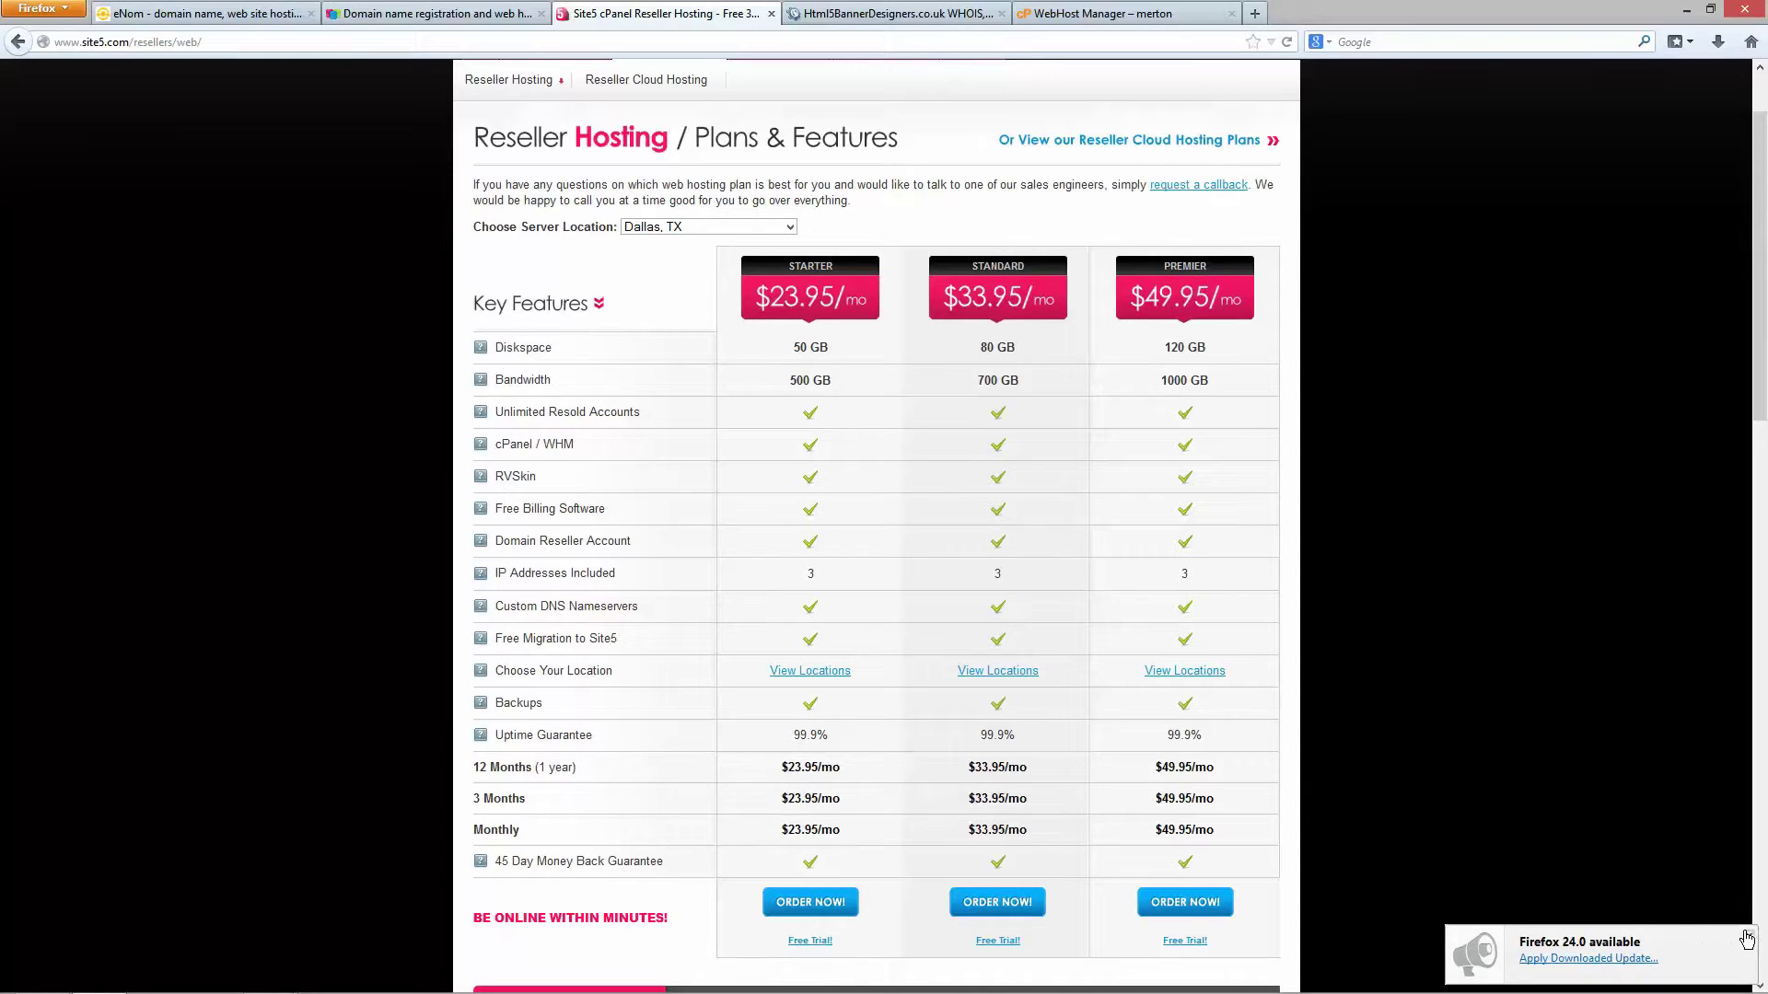
click(1745, 936)
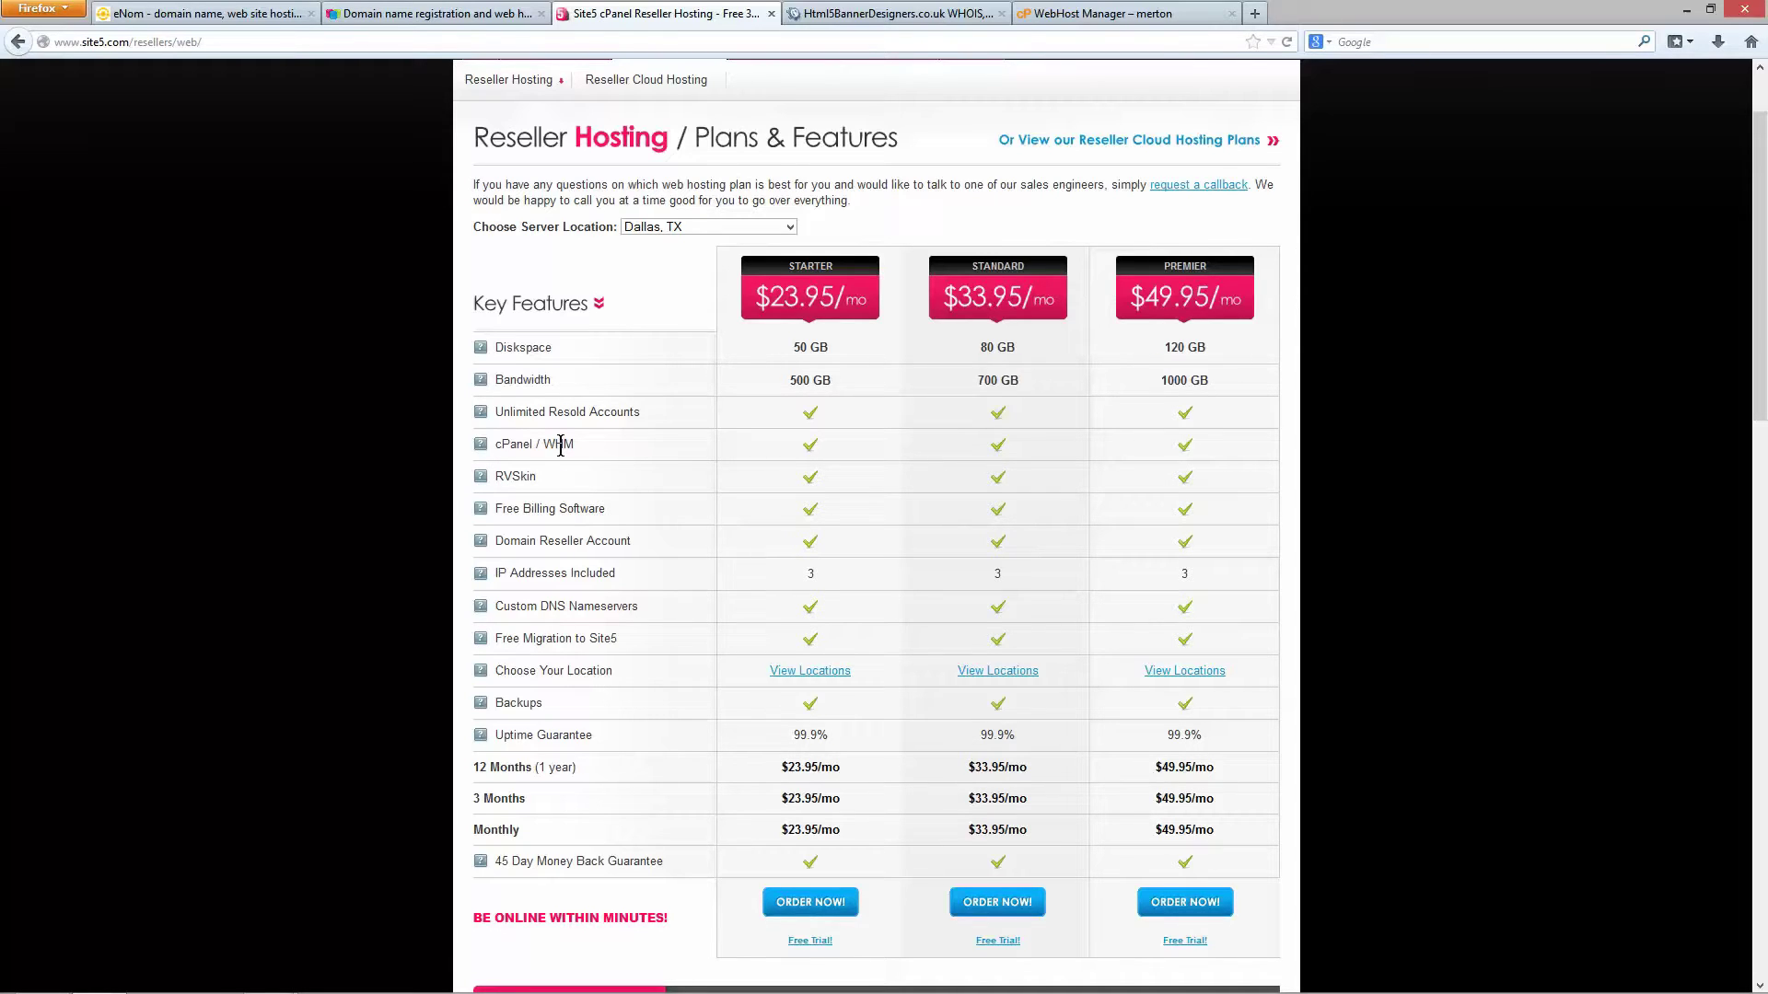
Step: Examine the DomainTools Whois record for html5bannerdesigners.co.uk, highlighting its domain name and name servers
click(869, 12)
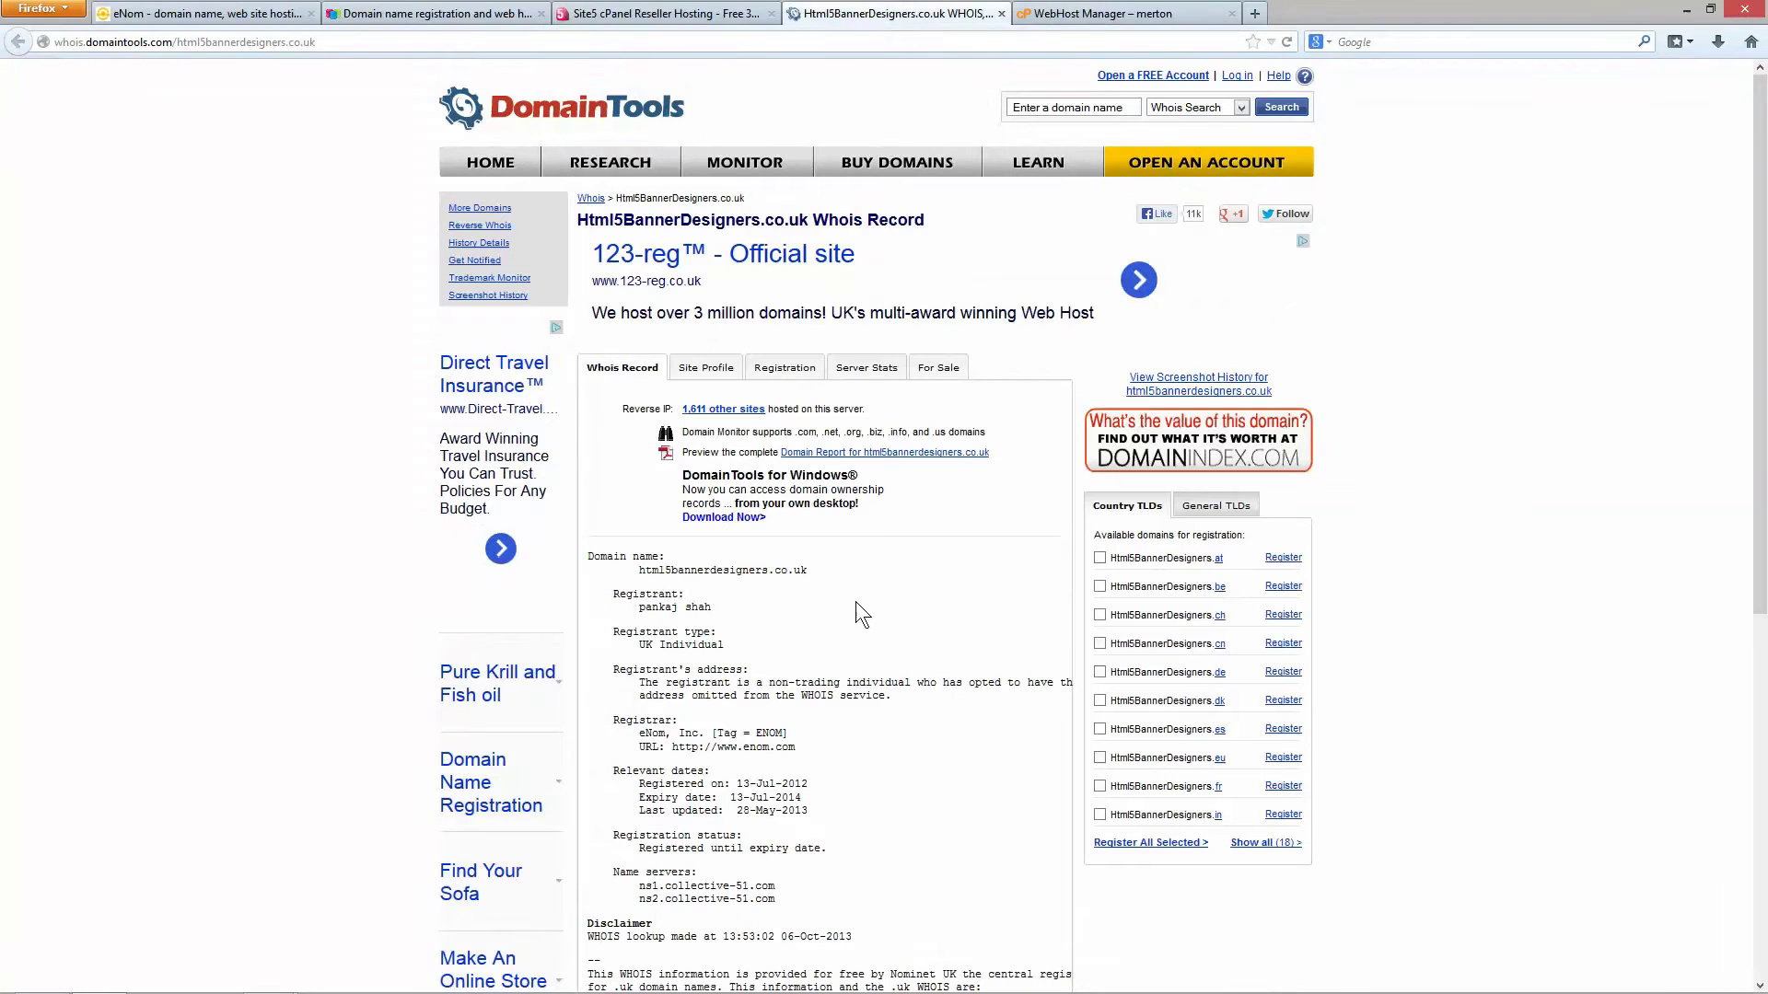
drag(642, 576, 812, 570)
scroll(780, 707, down, 3)
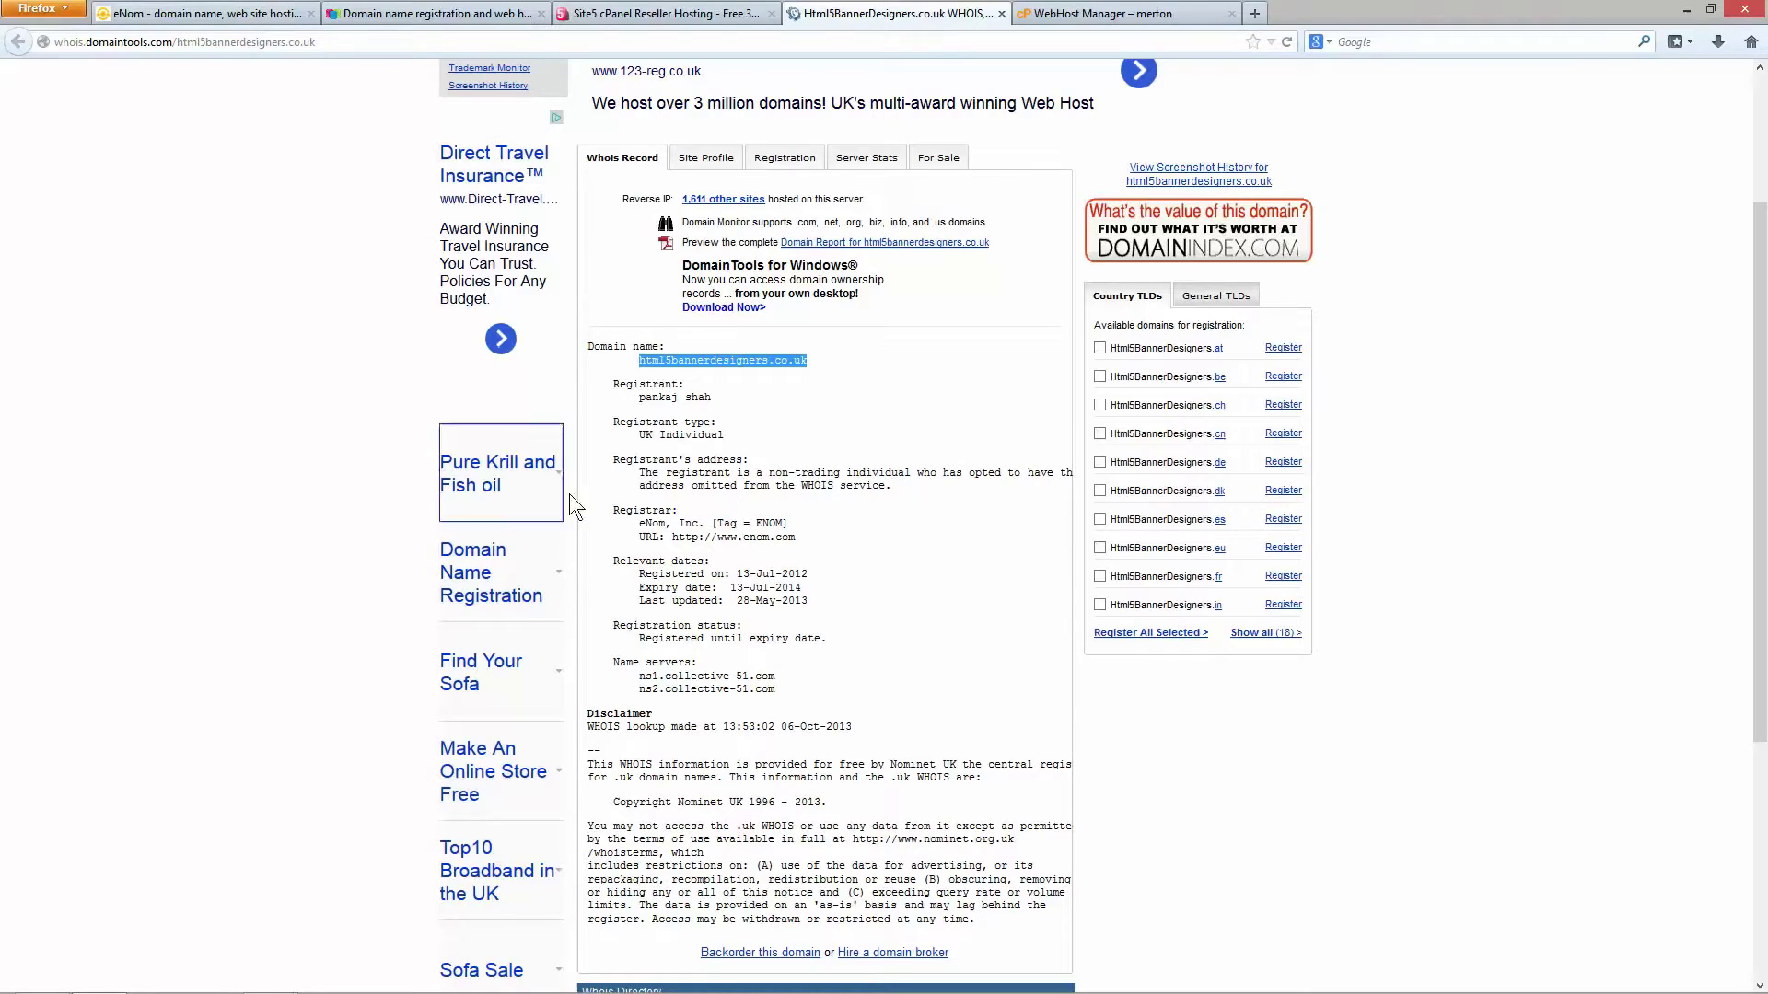
drag(639, 677, 796, 684)
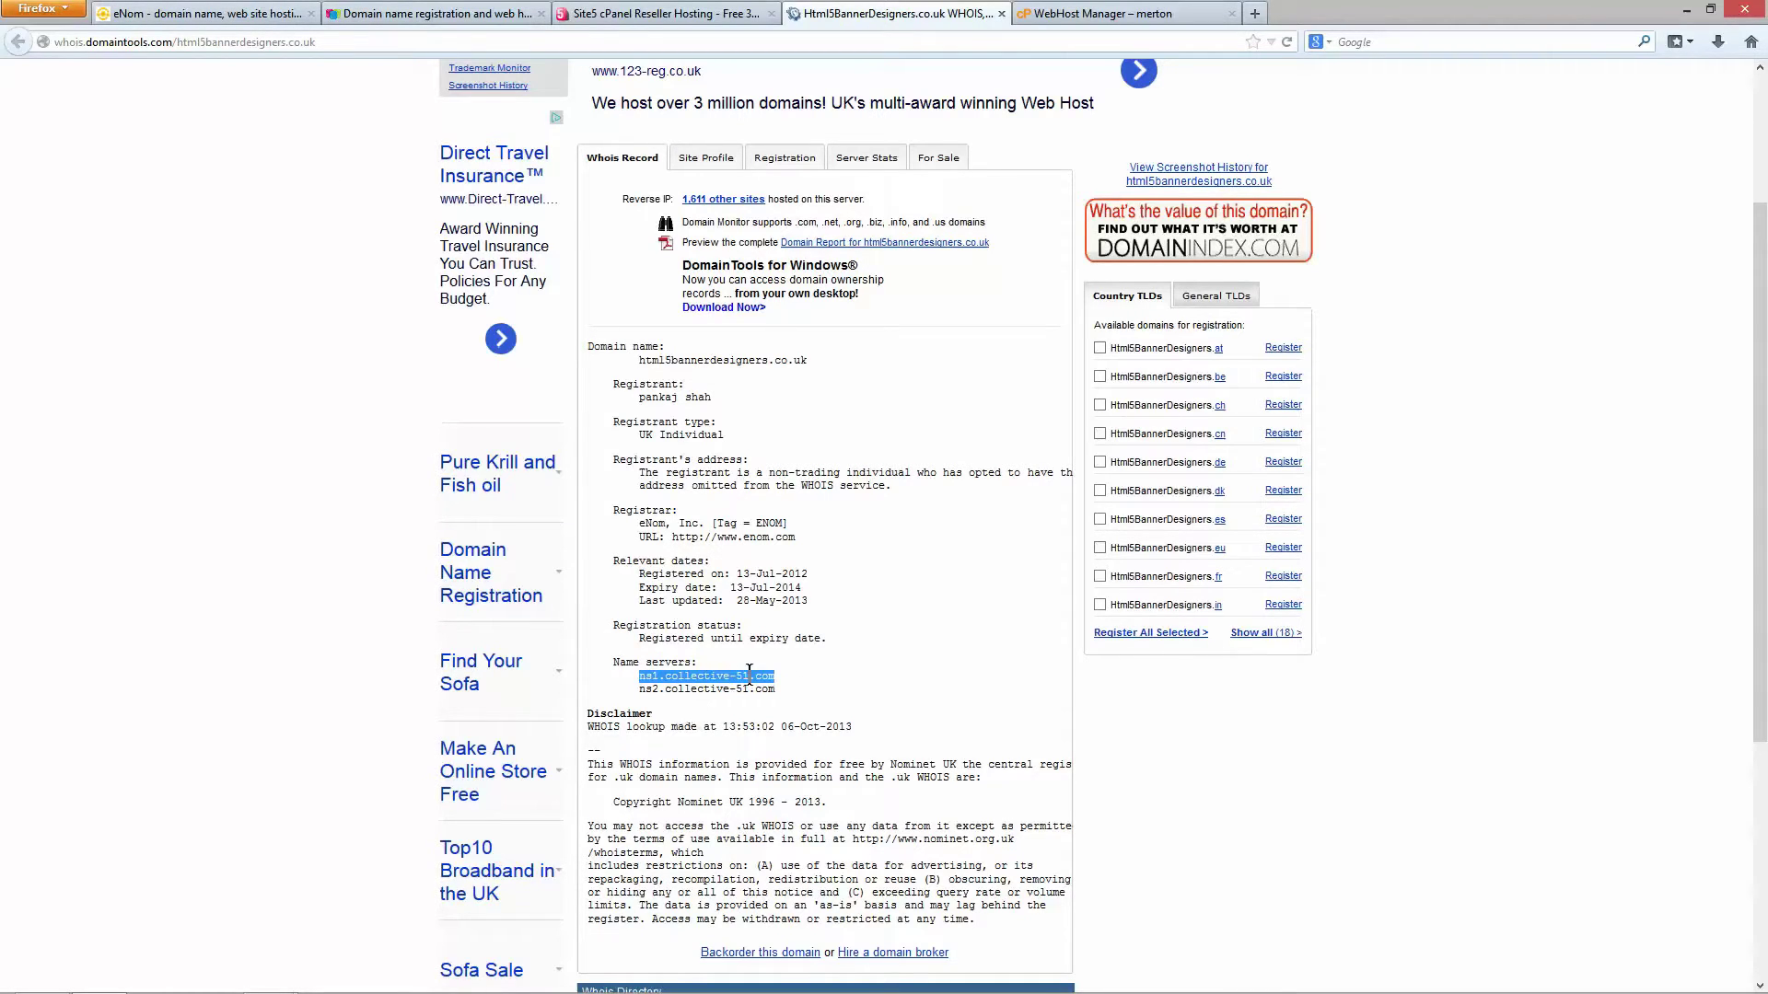
drag(645, 691, 717, 693)
click(651, 687)
click(649, 681)
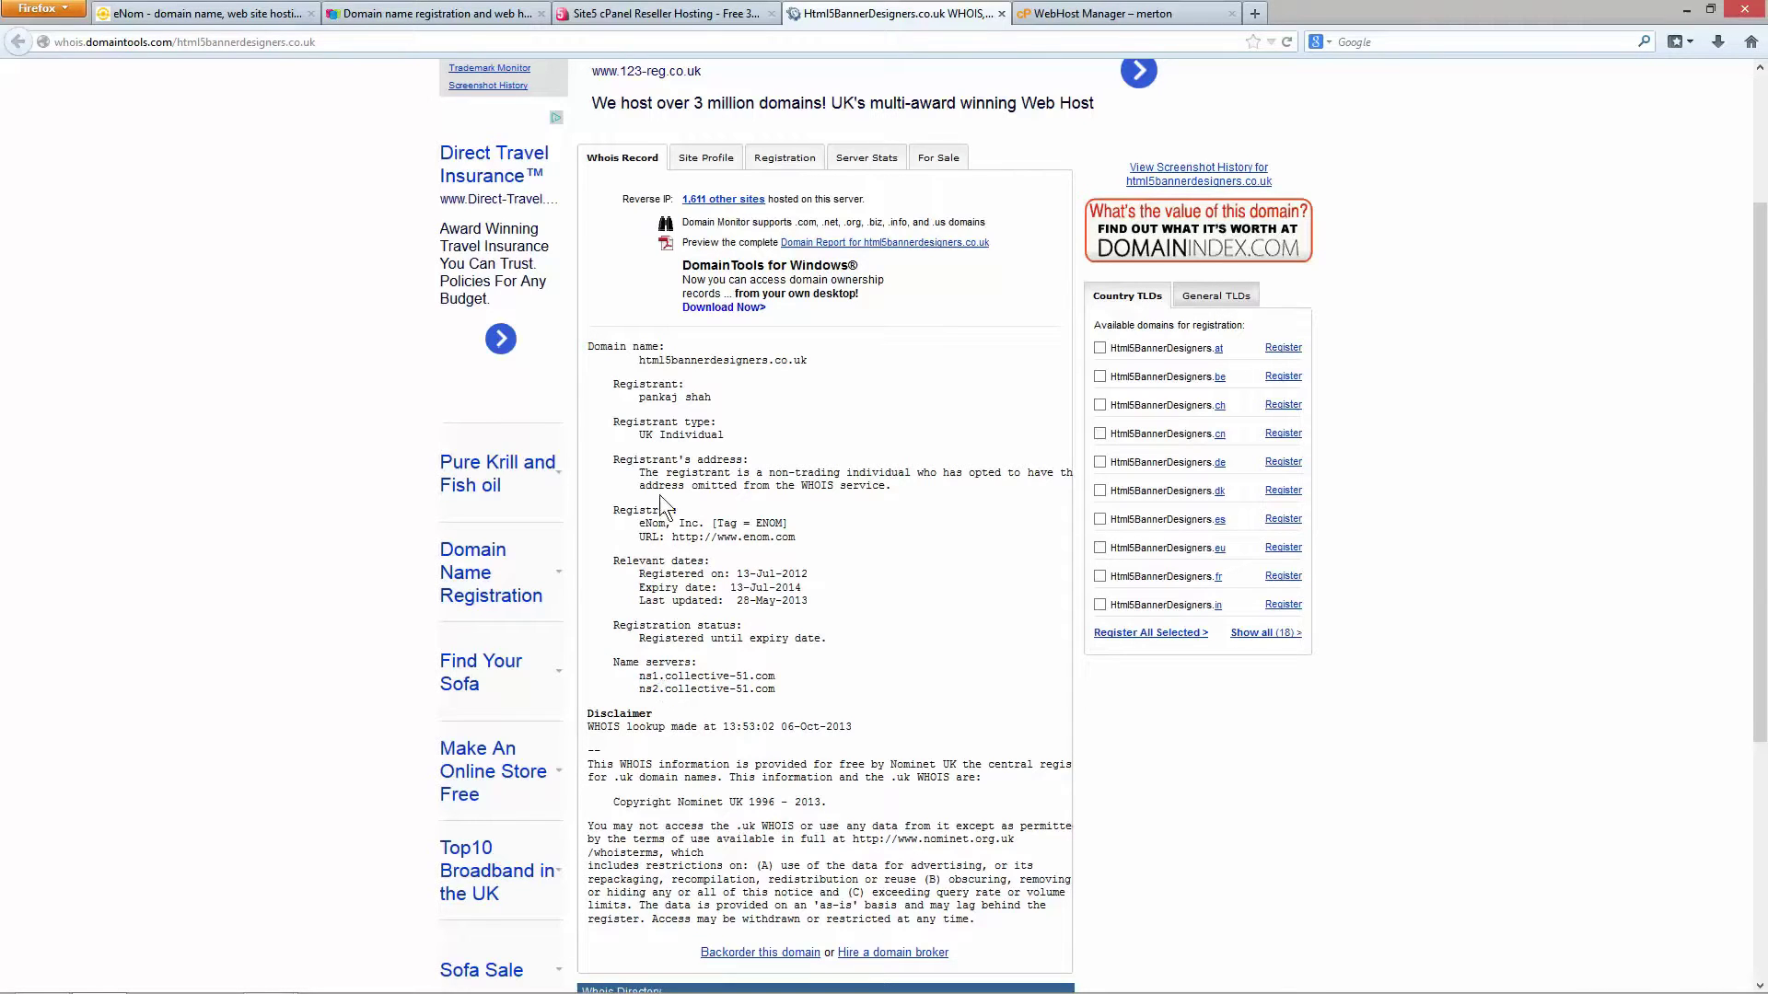
Step: Revisit the Site5 plans page and highlight both name servers in the domain's Whois record
click(623, 19)
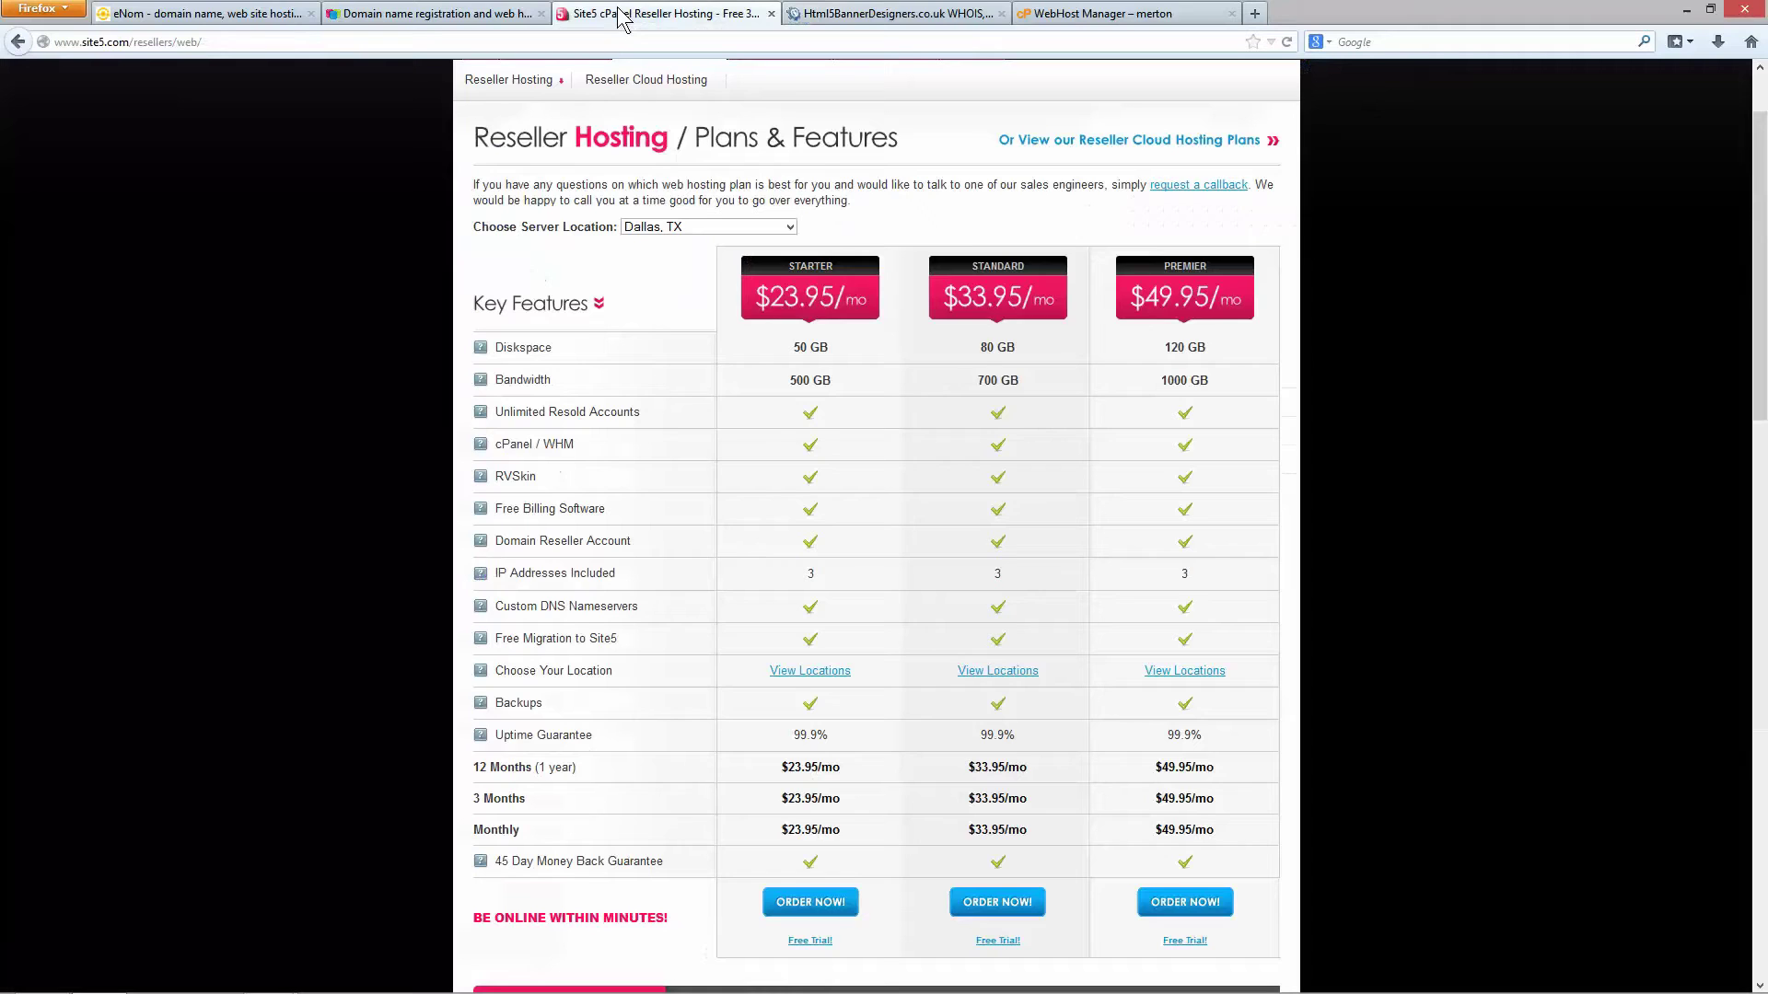
click(851, 13)
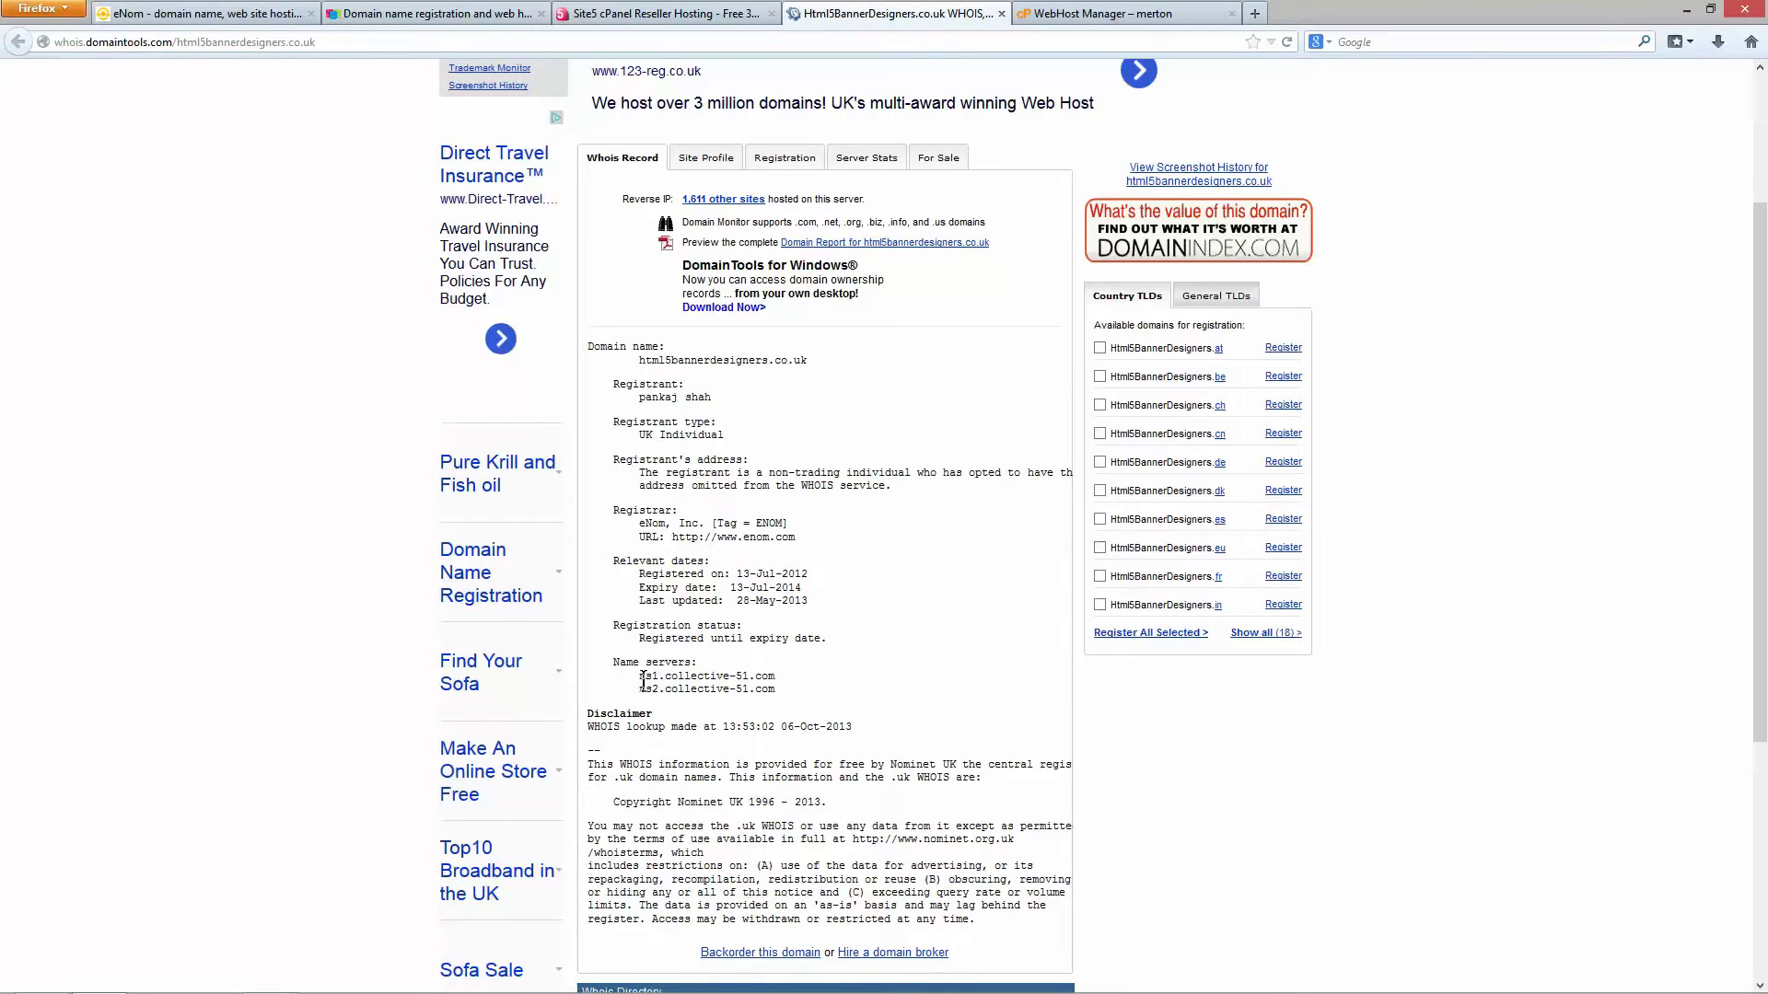
drag(643, 682, 586, 681)
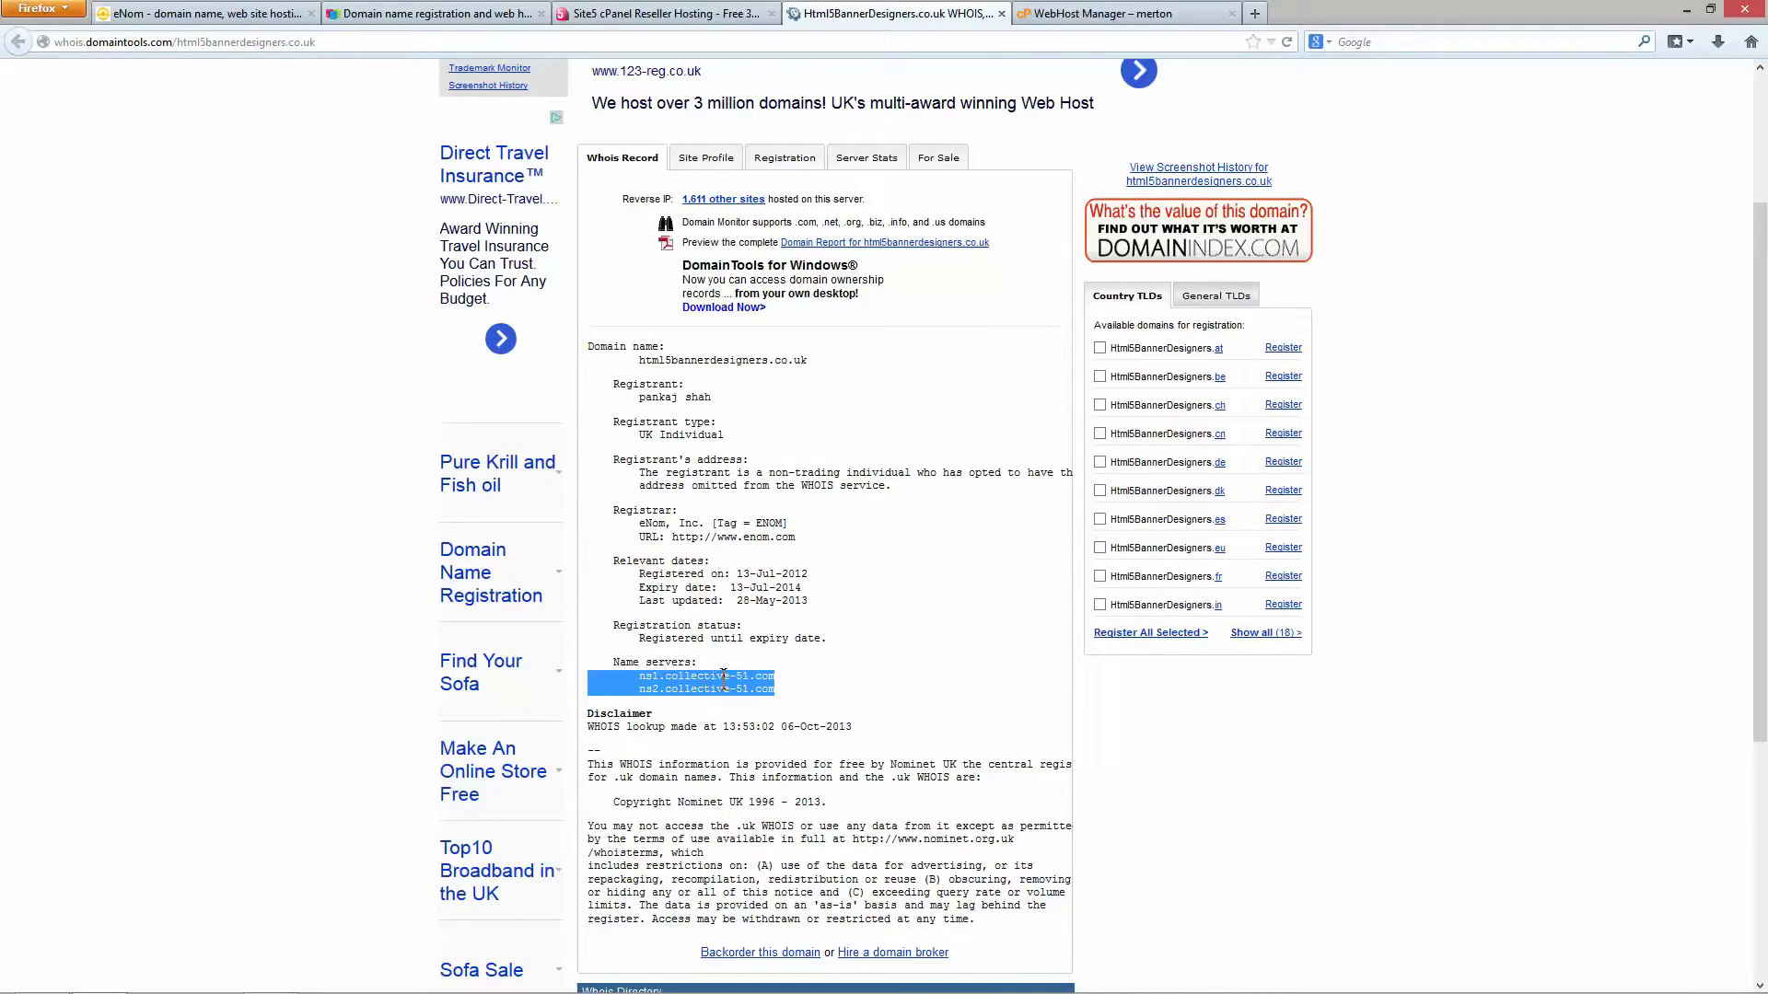
click(287, 227)
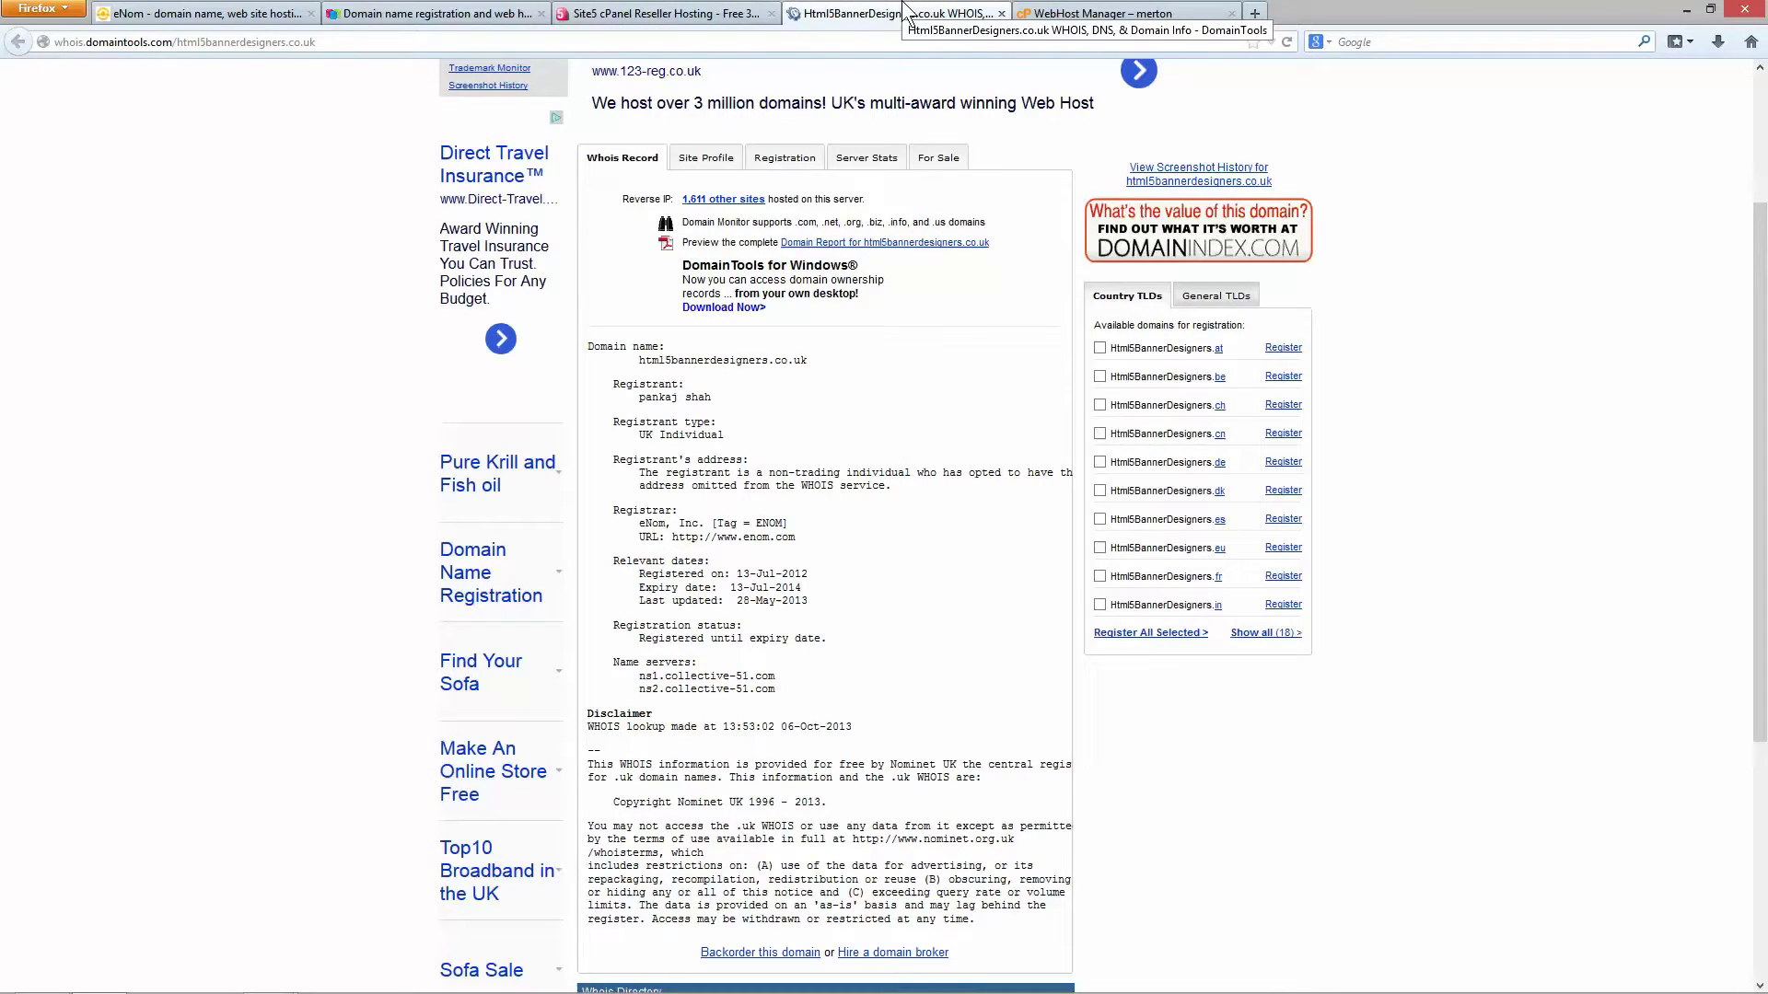
Step: View the WebHost Manager home page and its domain address, relating it to the WHM feature in the Site5 plans
click(1093, 11)
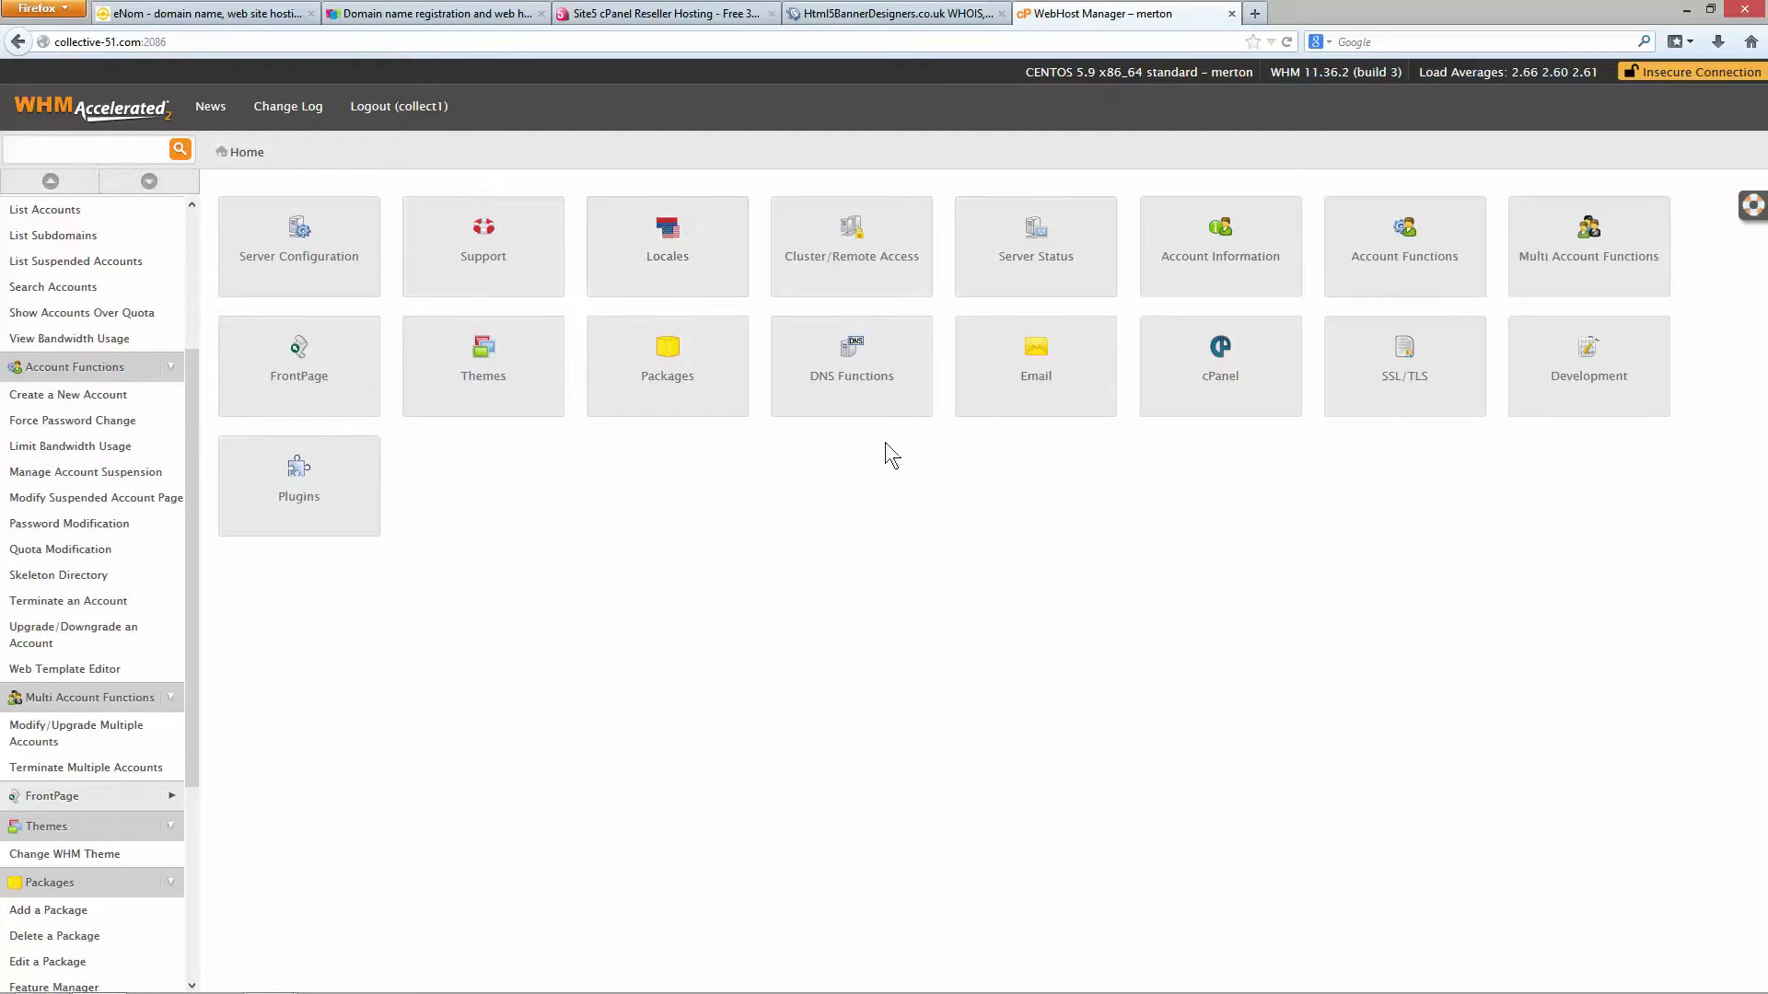
click(664, 13)
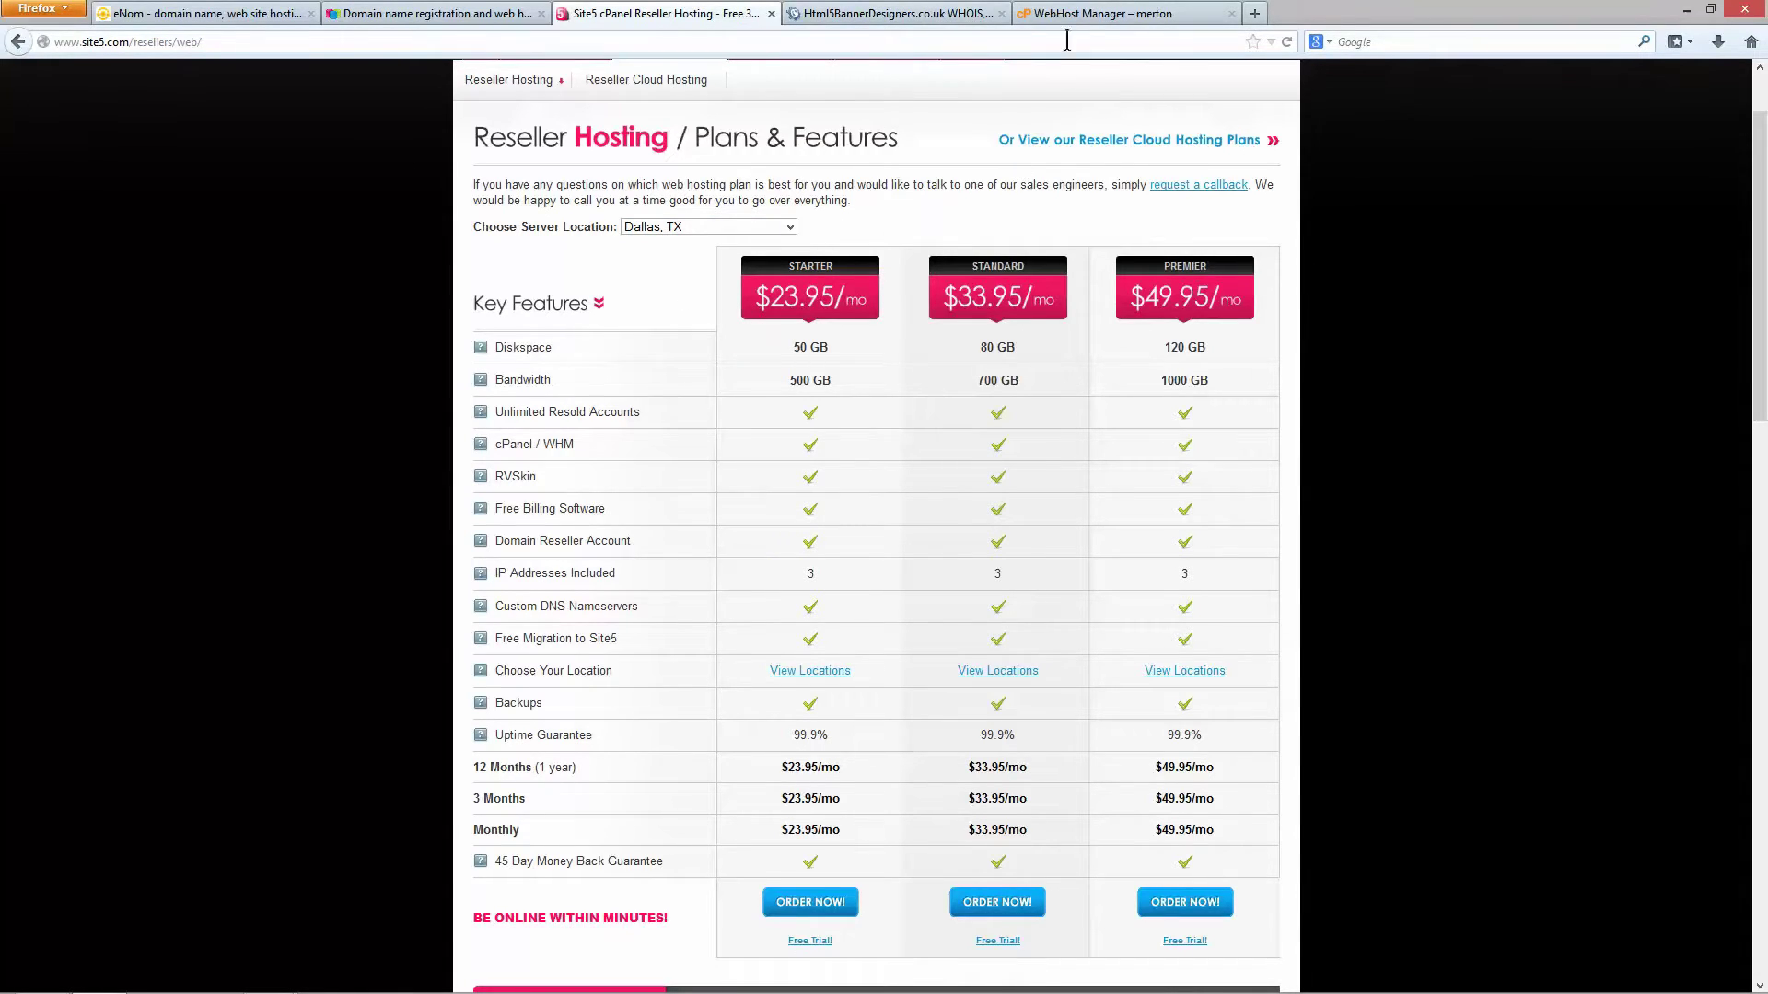
double_click(558, 446)
click(1078, 13)
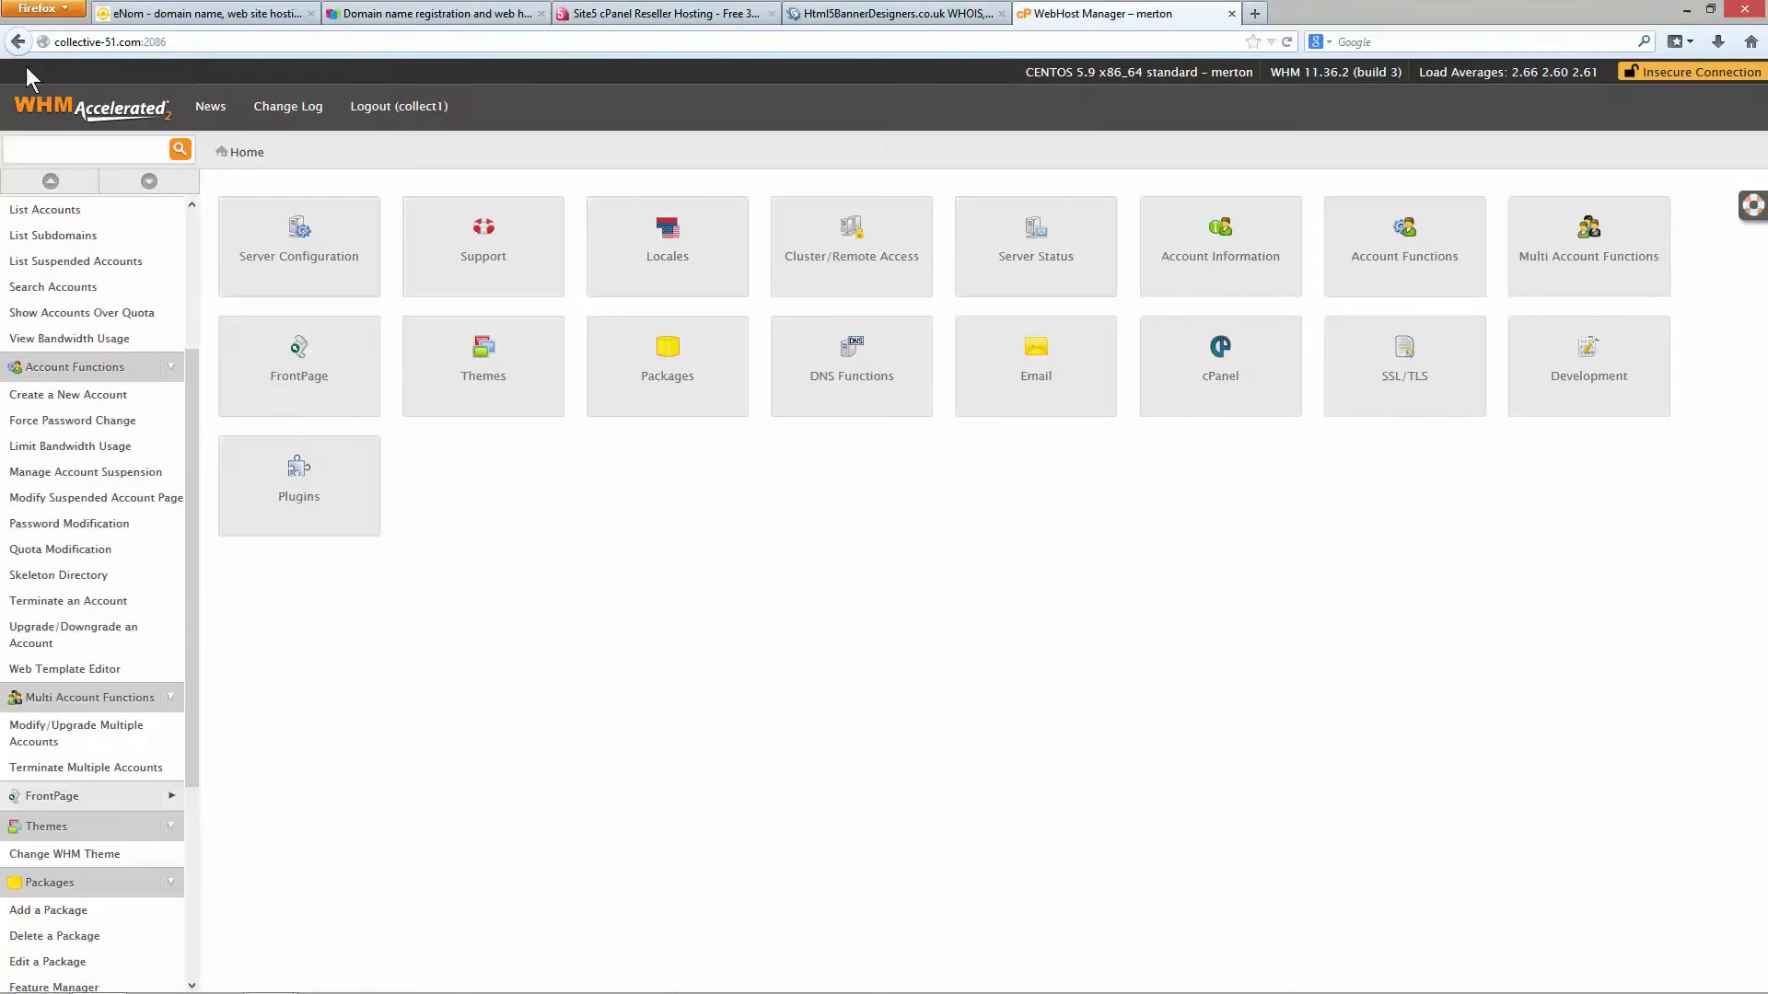
double_click(97, 45)
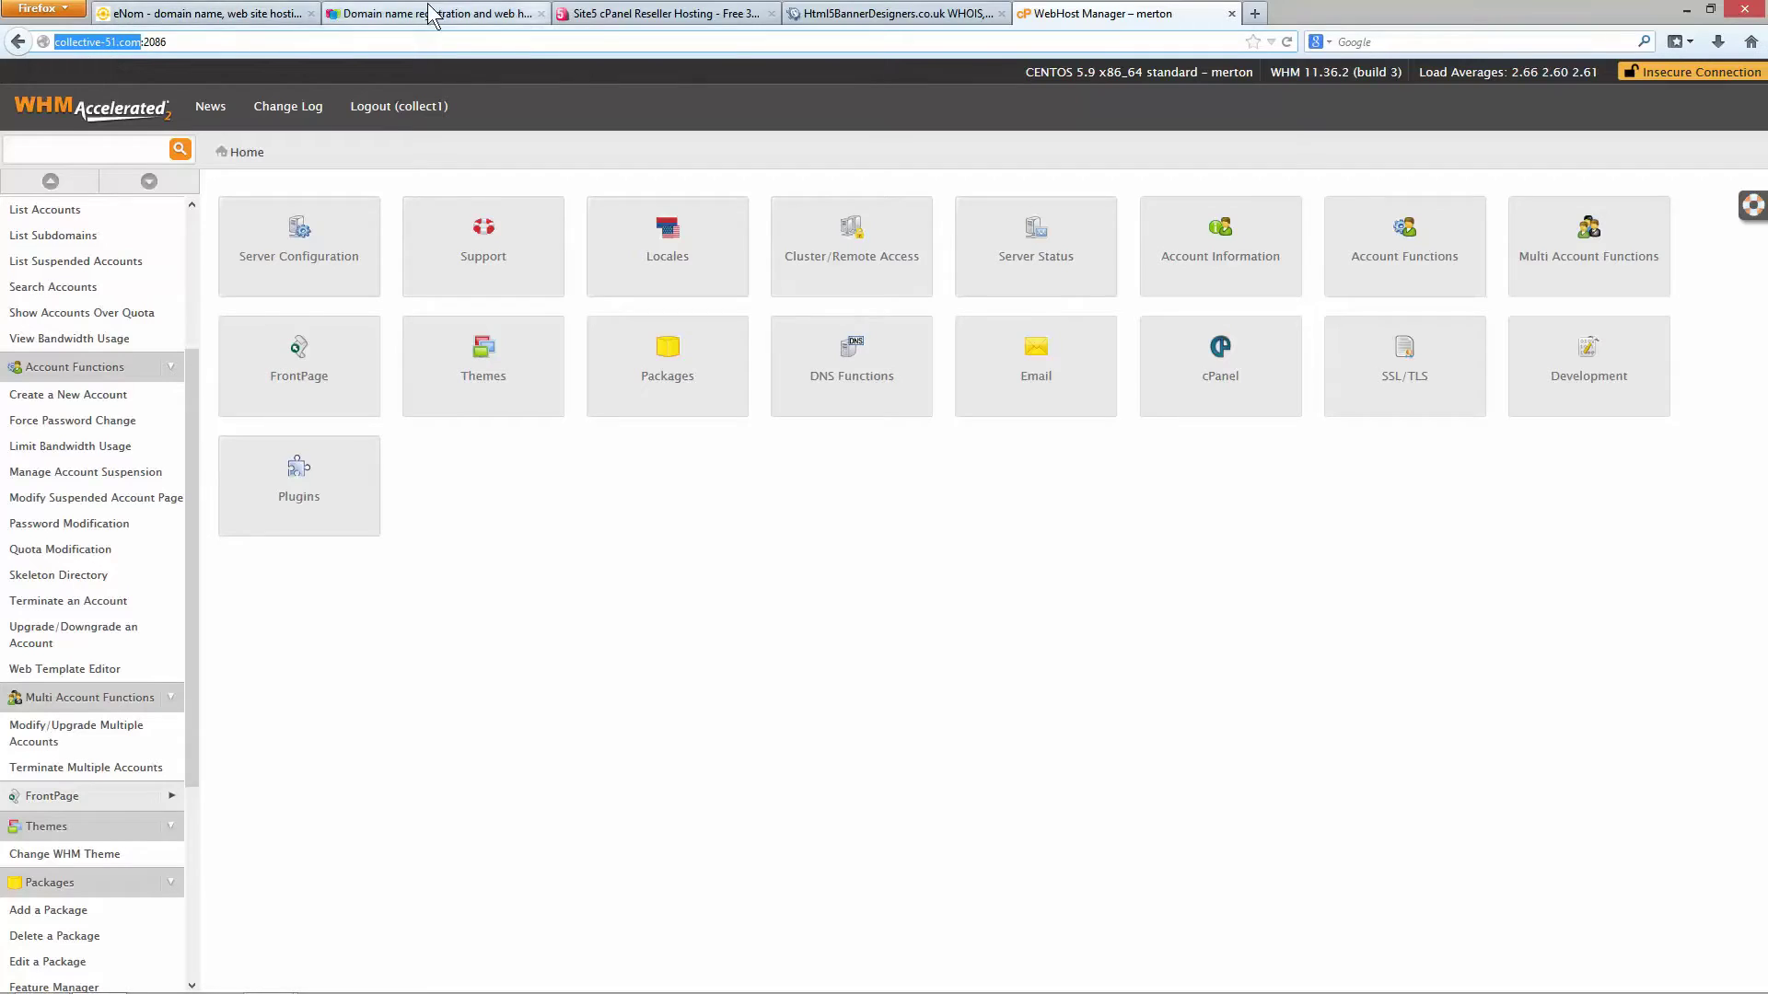
click(512, 619)
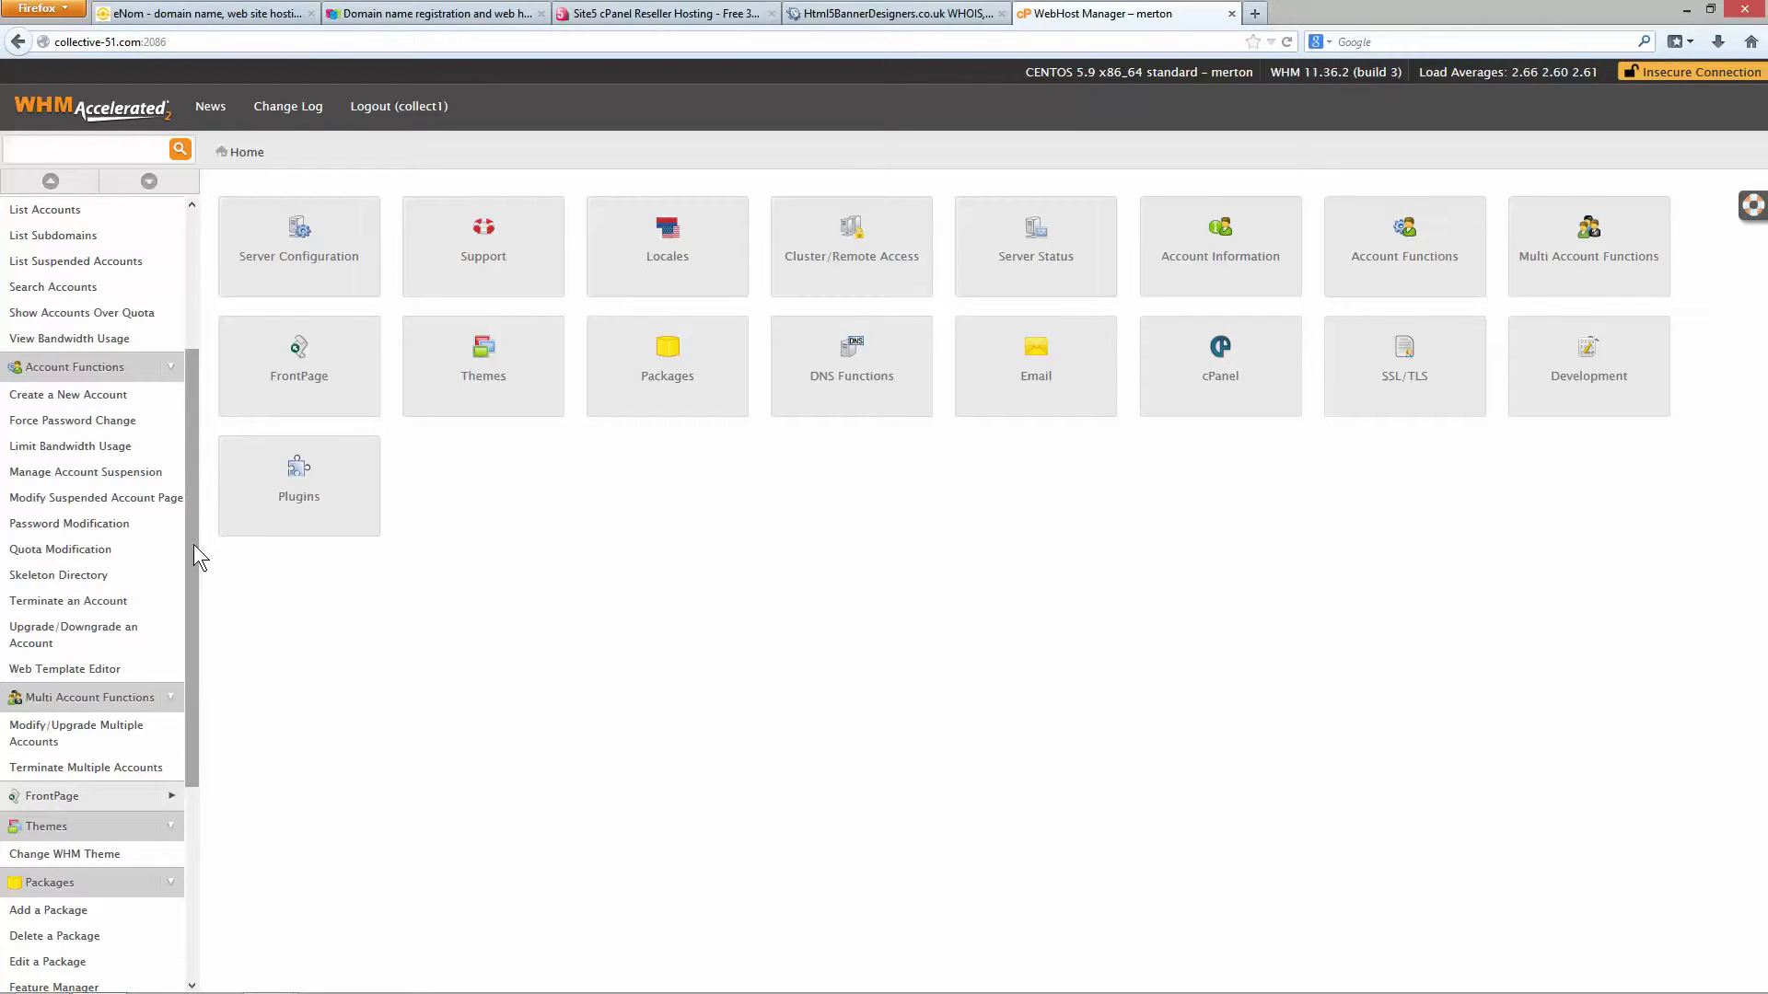
Step: Open WebHost Manager's package editing page and look at the existing packages collect1_250 and collect1_500
drag(193, 545, 193, 707)
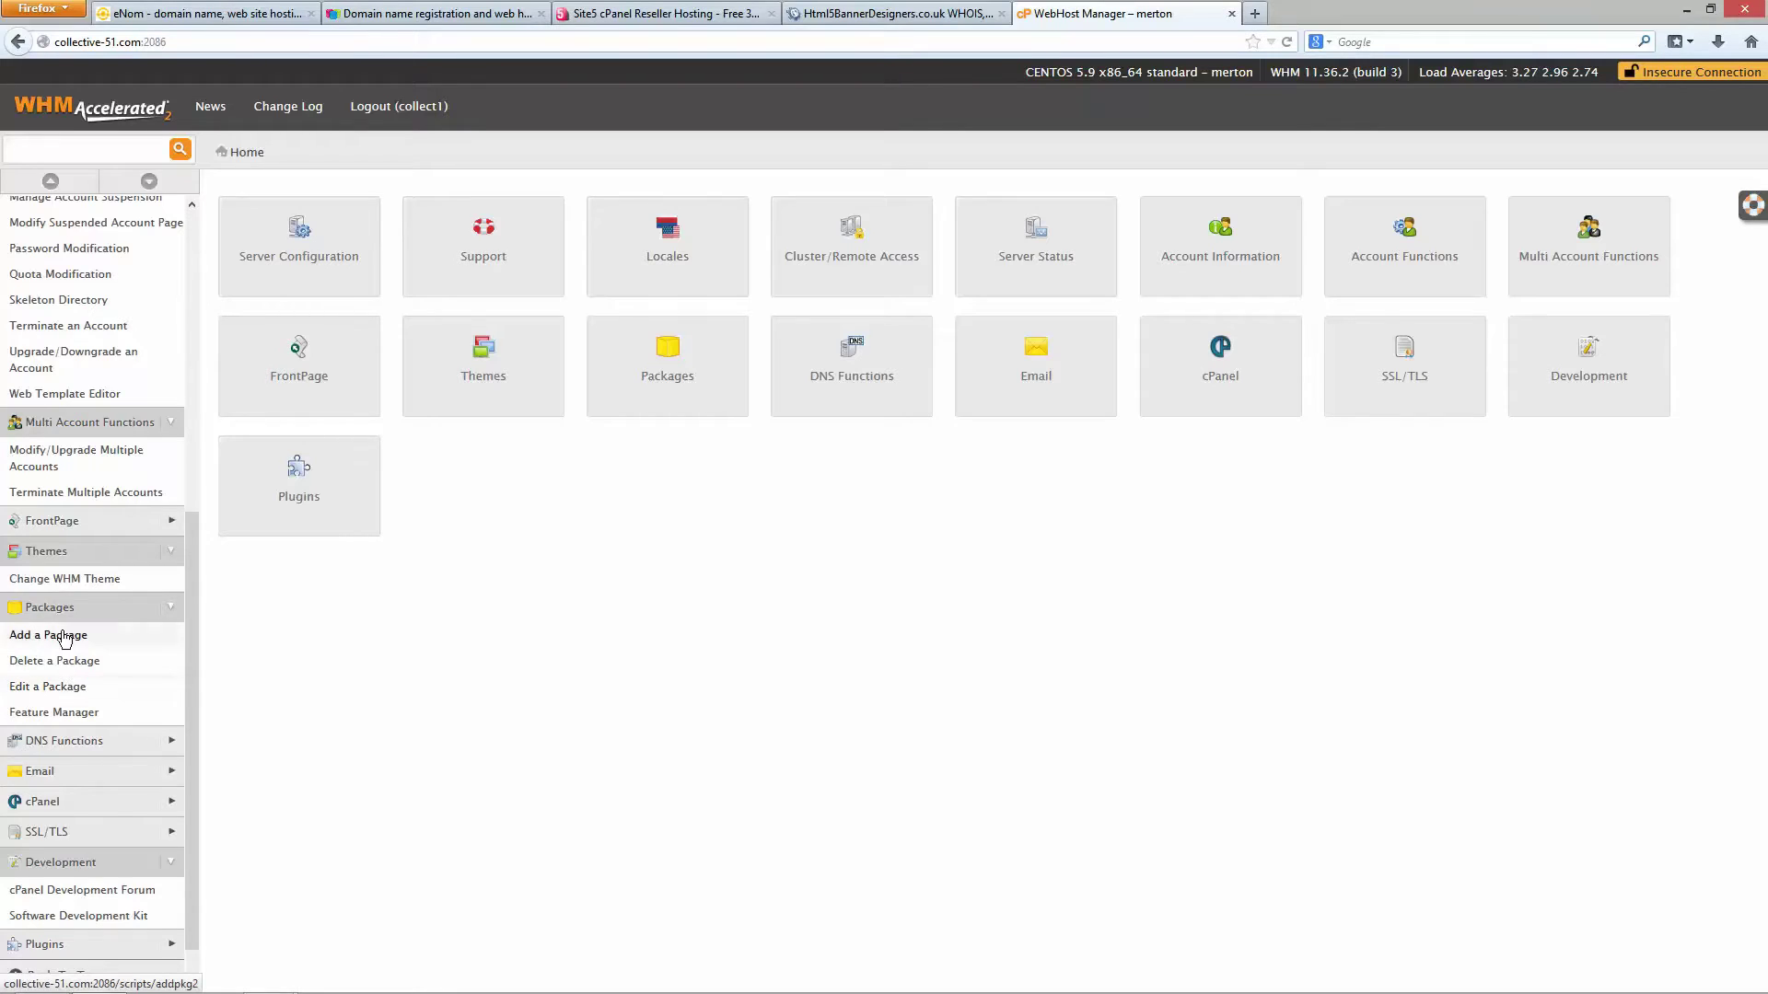
click(60, 689)
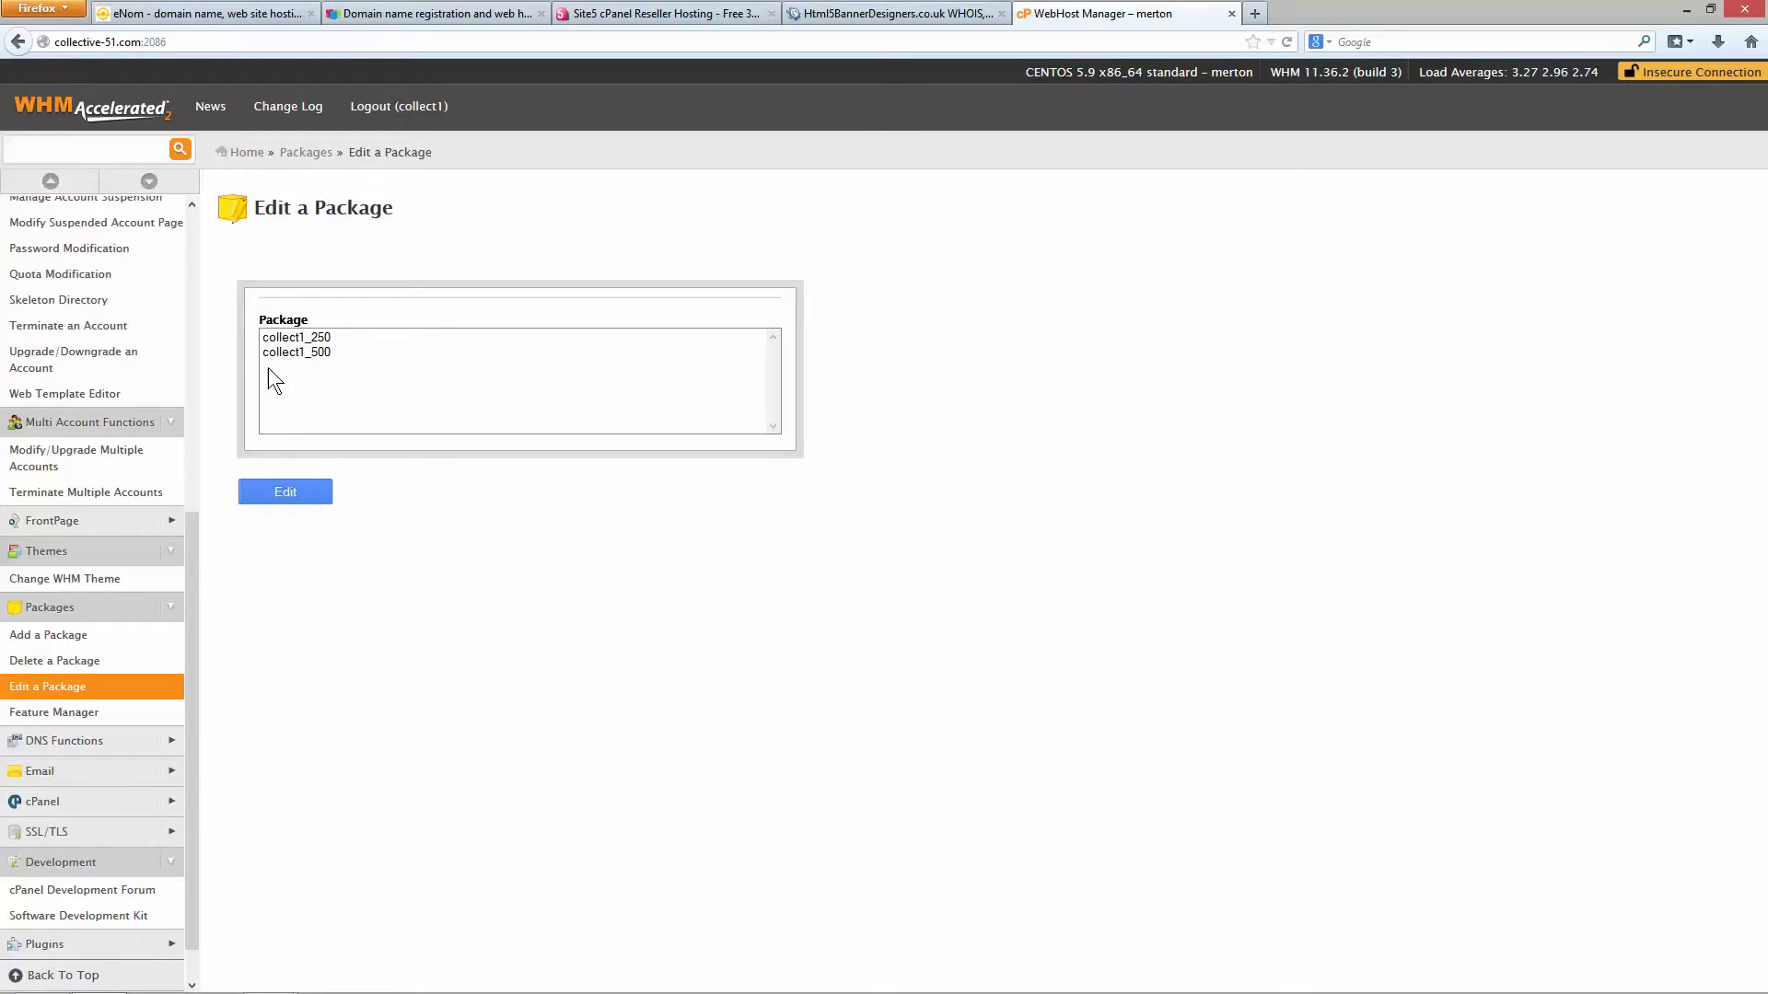
click(324, 337)
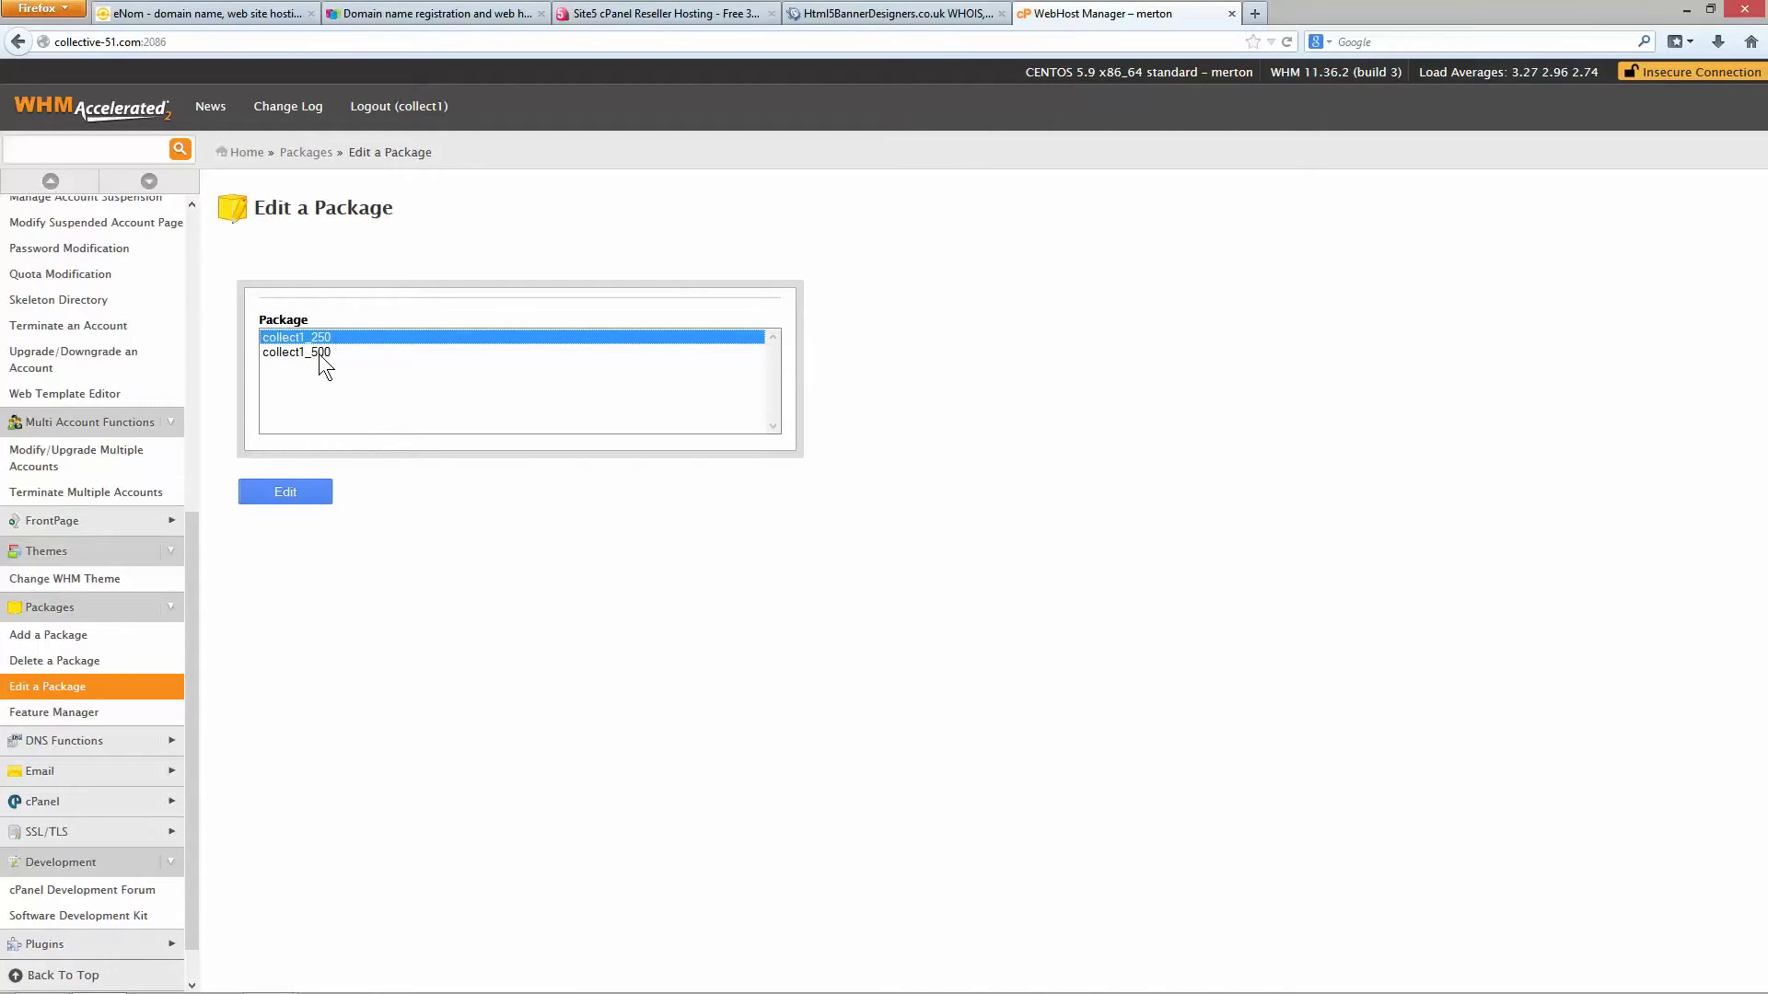
click(322, 351)
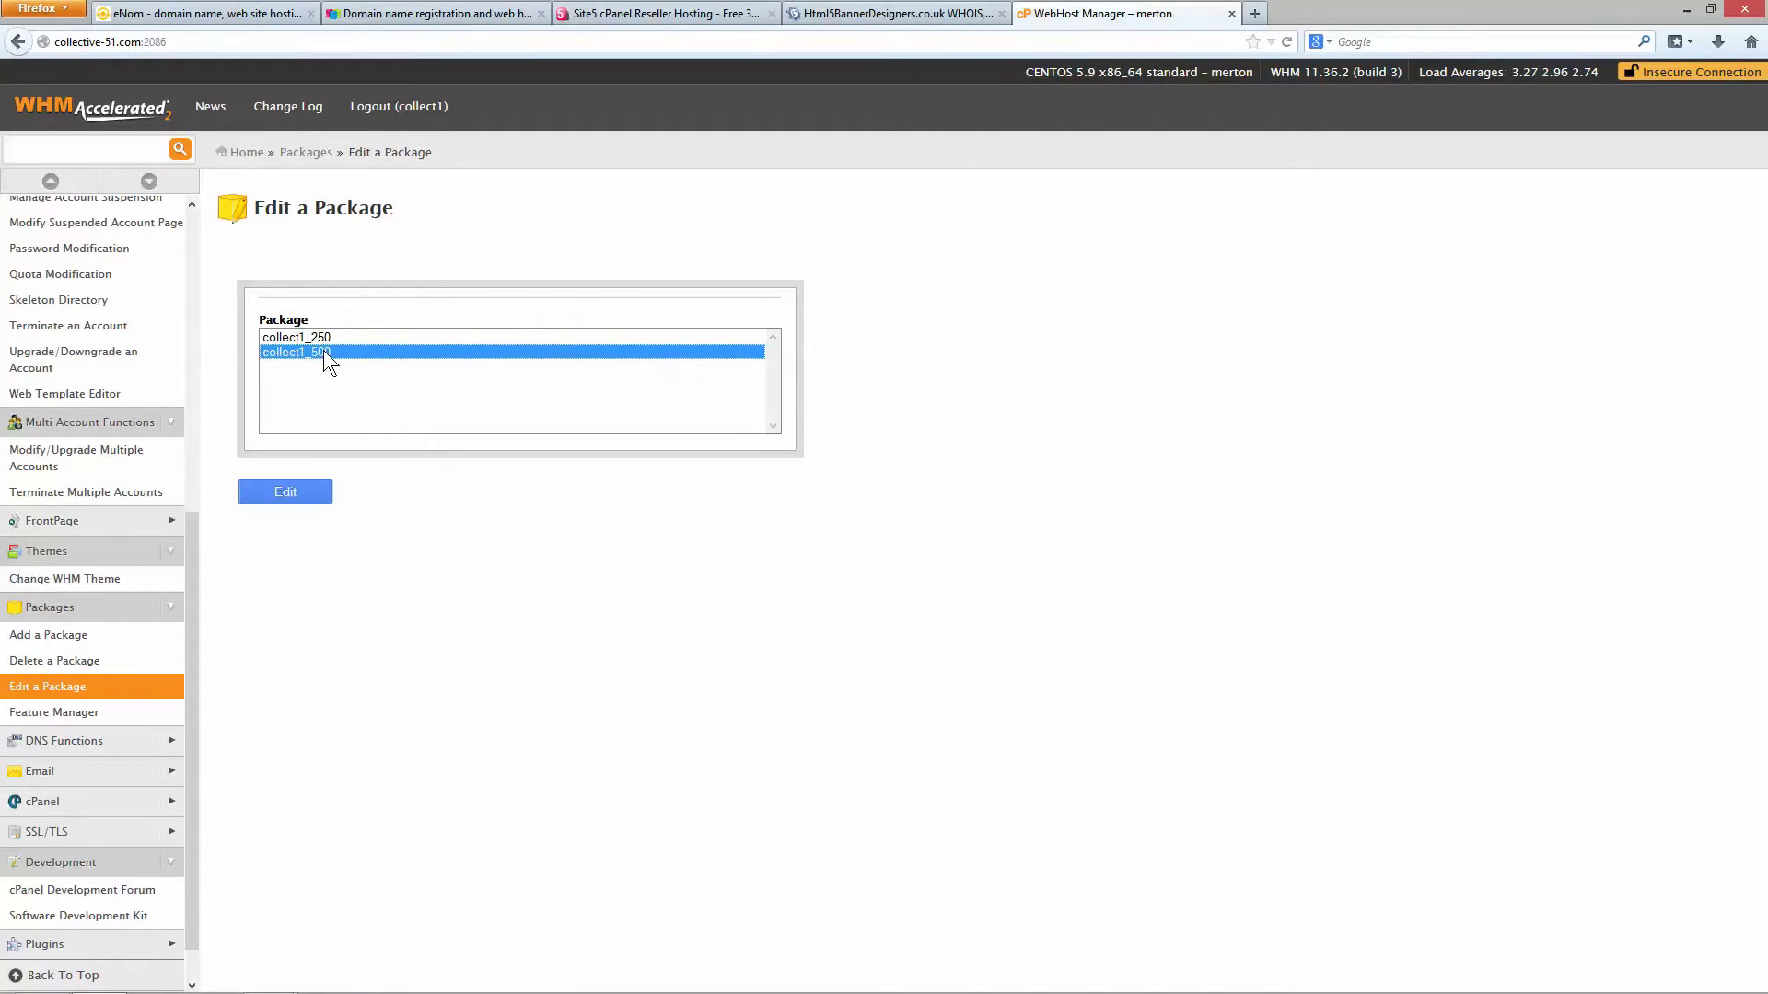
Step: Check the diskspace and bandwidth allowances of the Starter plan on the Site5 page
click(633, 14)
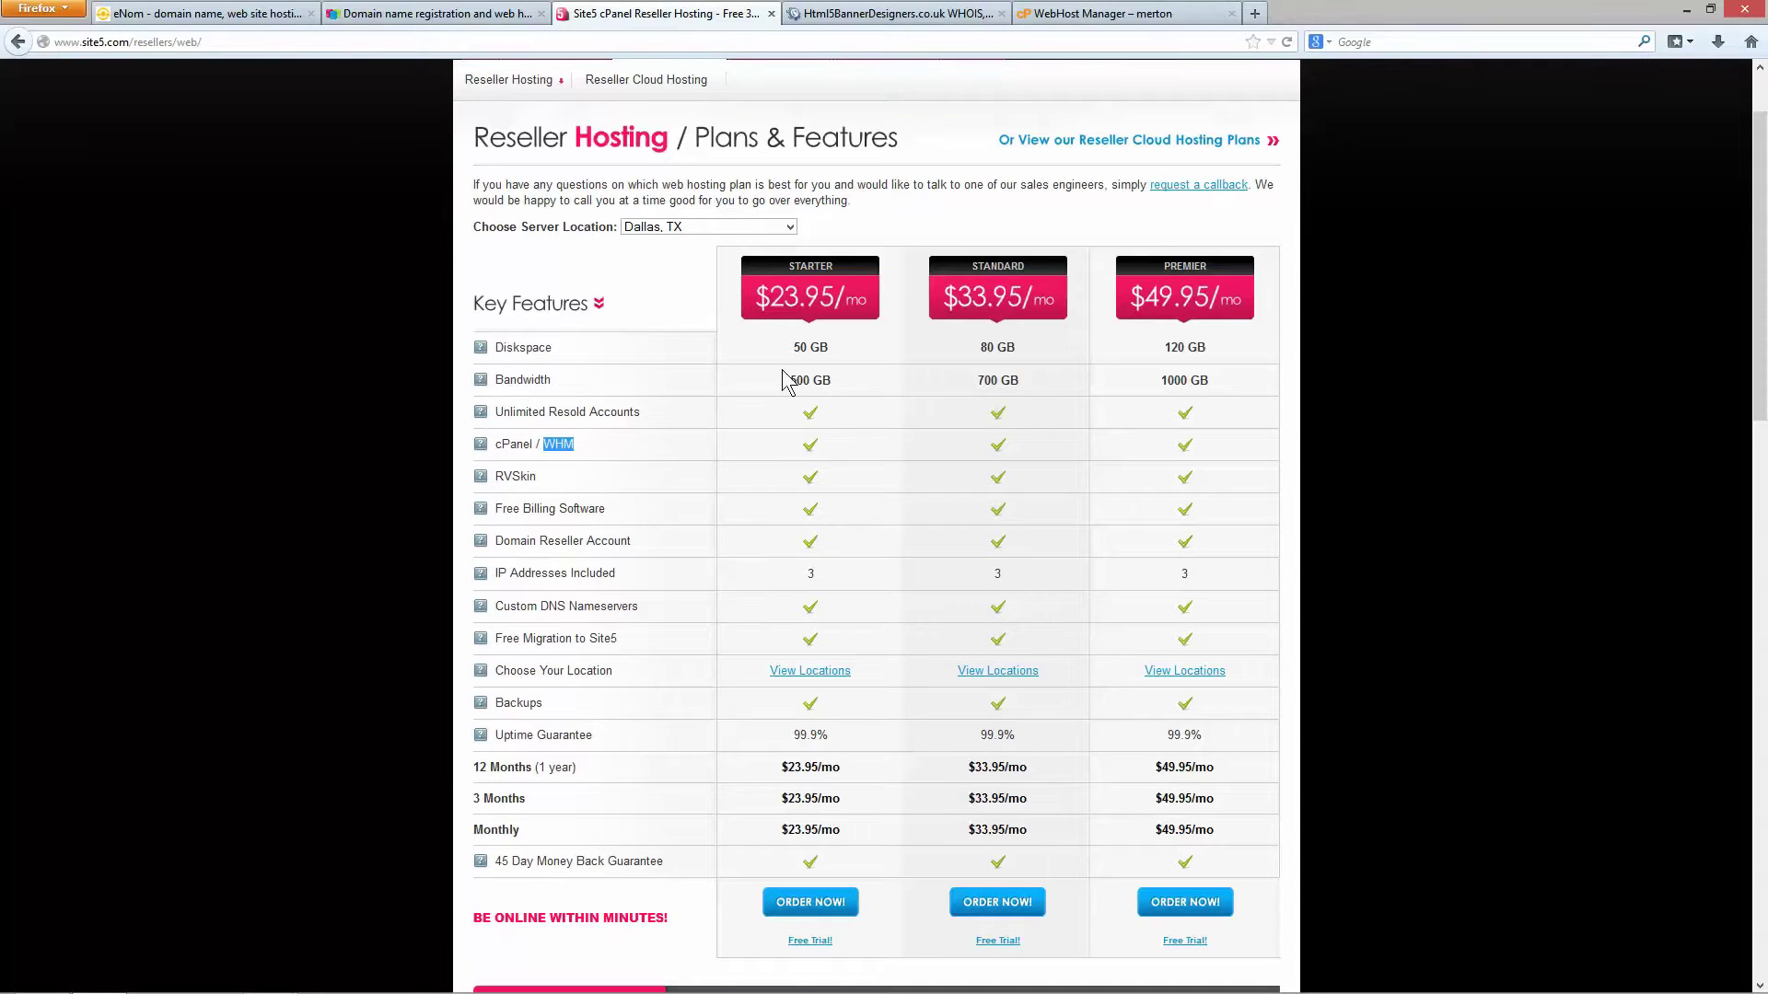
drag(789, 348, 840, 383)
drag(793, 347, 838, 389)
click(838, 390)
drag(793, 347, 826, 349)
drag(792, 396, 836, 386)
click(774, 368)
Step: Start a new hosting package in WebHost Manager and name it collect1_1000
click(1096, 15)
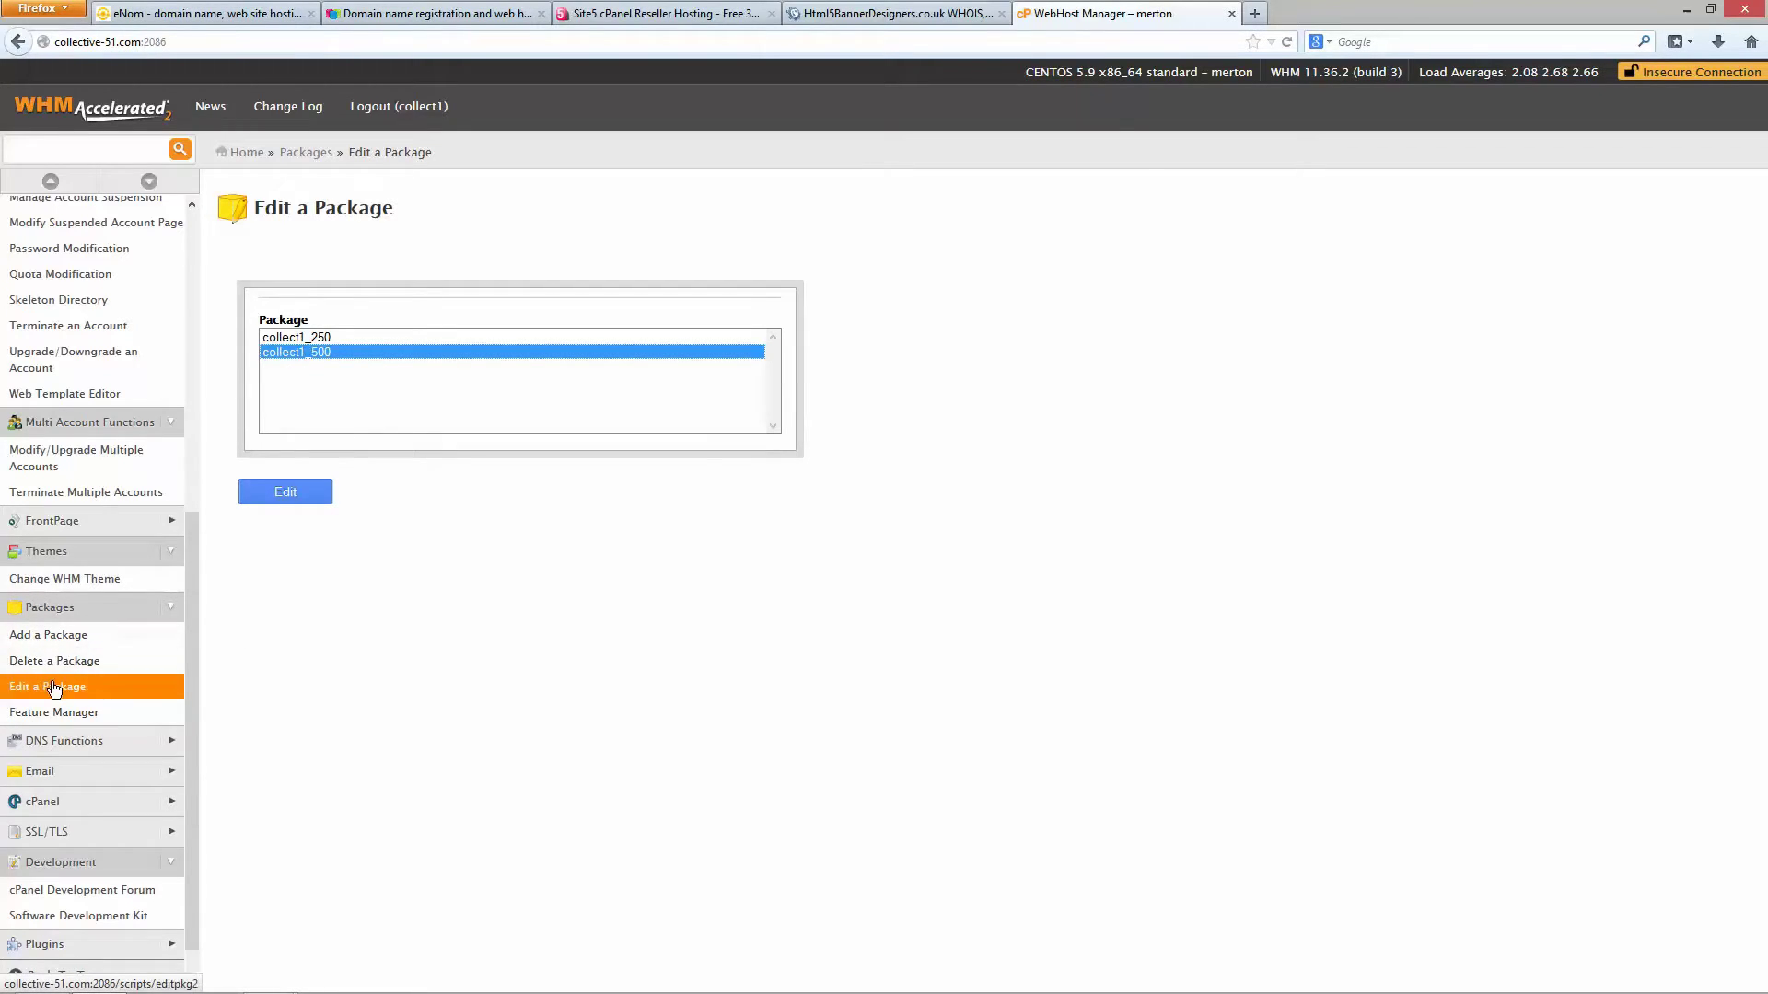
click(57, 633)
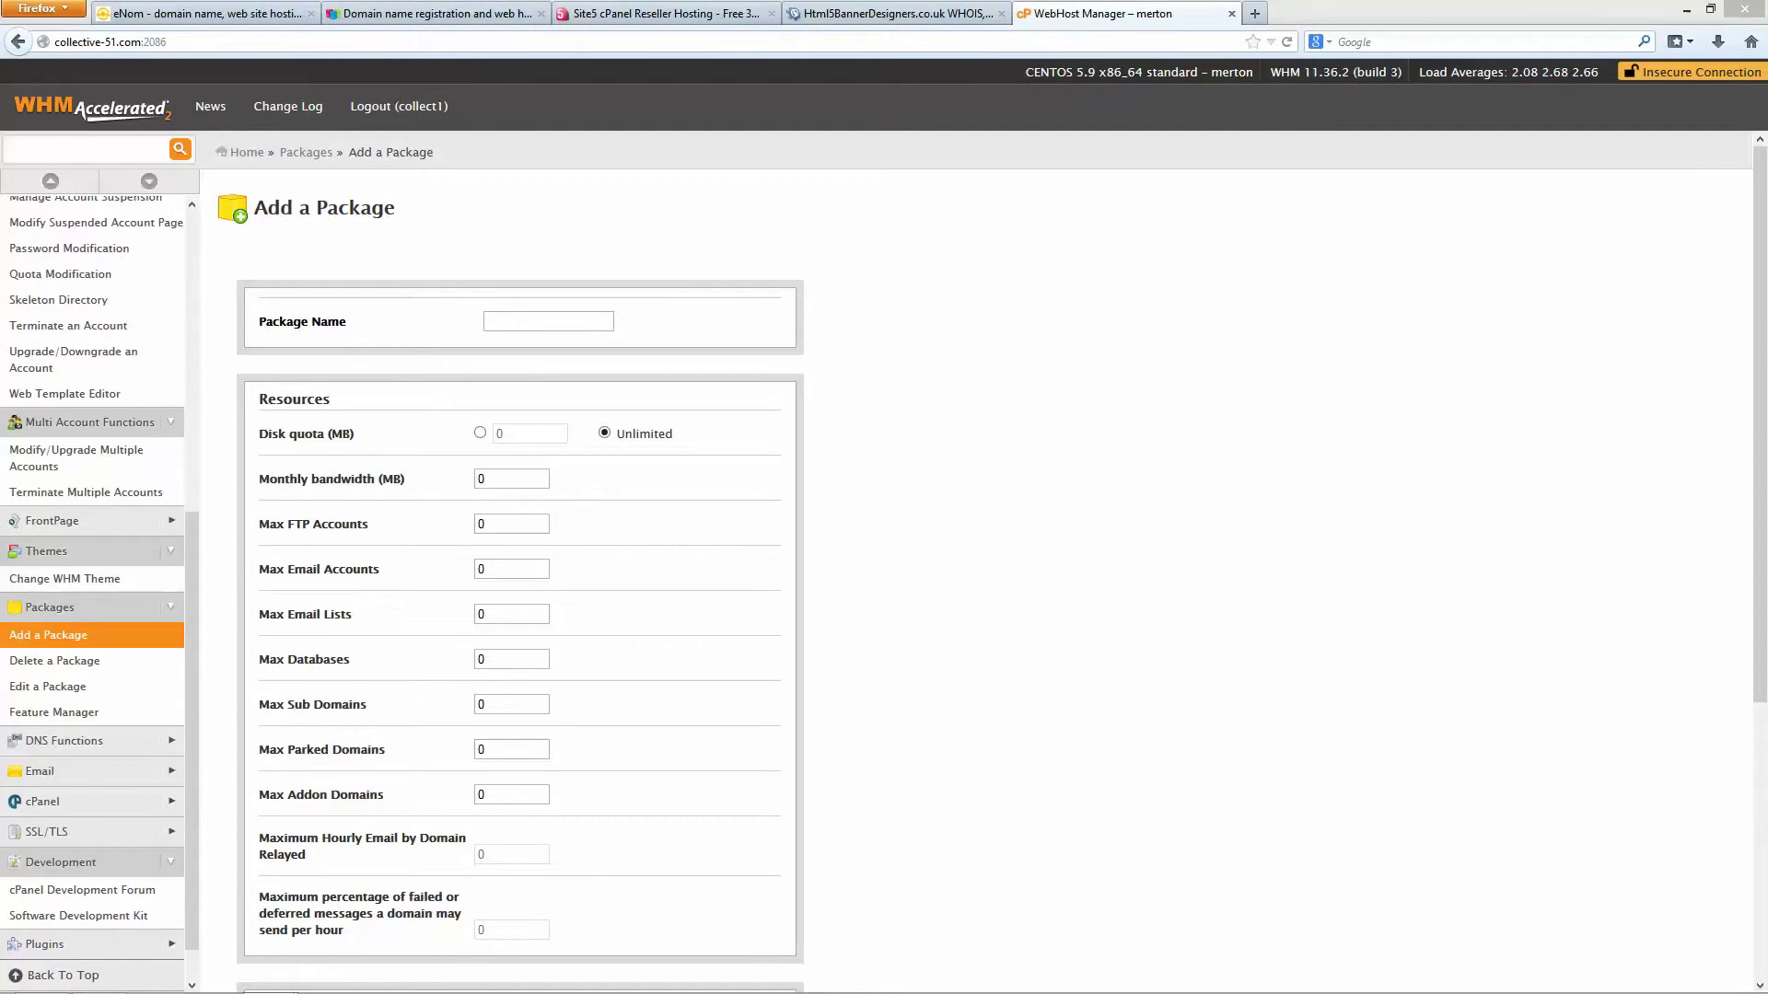
click(497, 320)
text(collect1_1000)
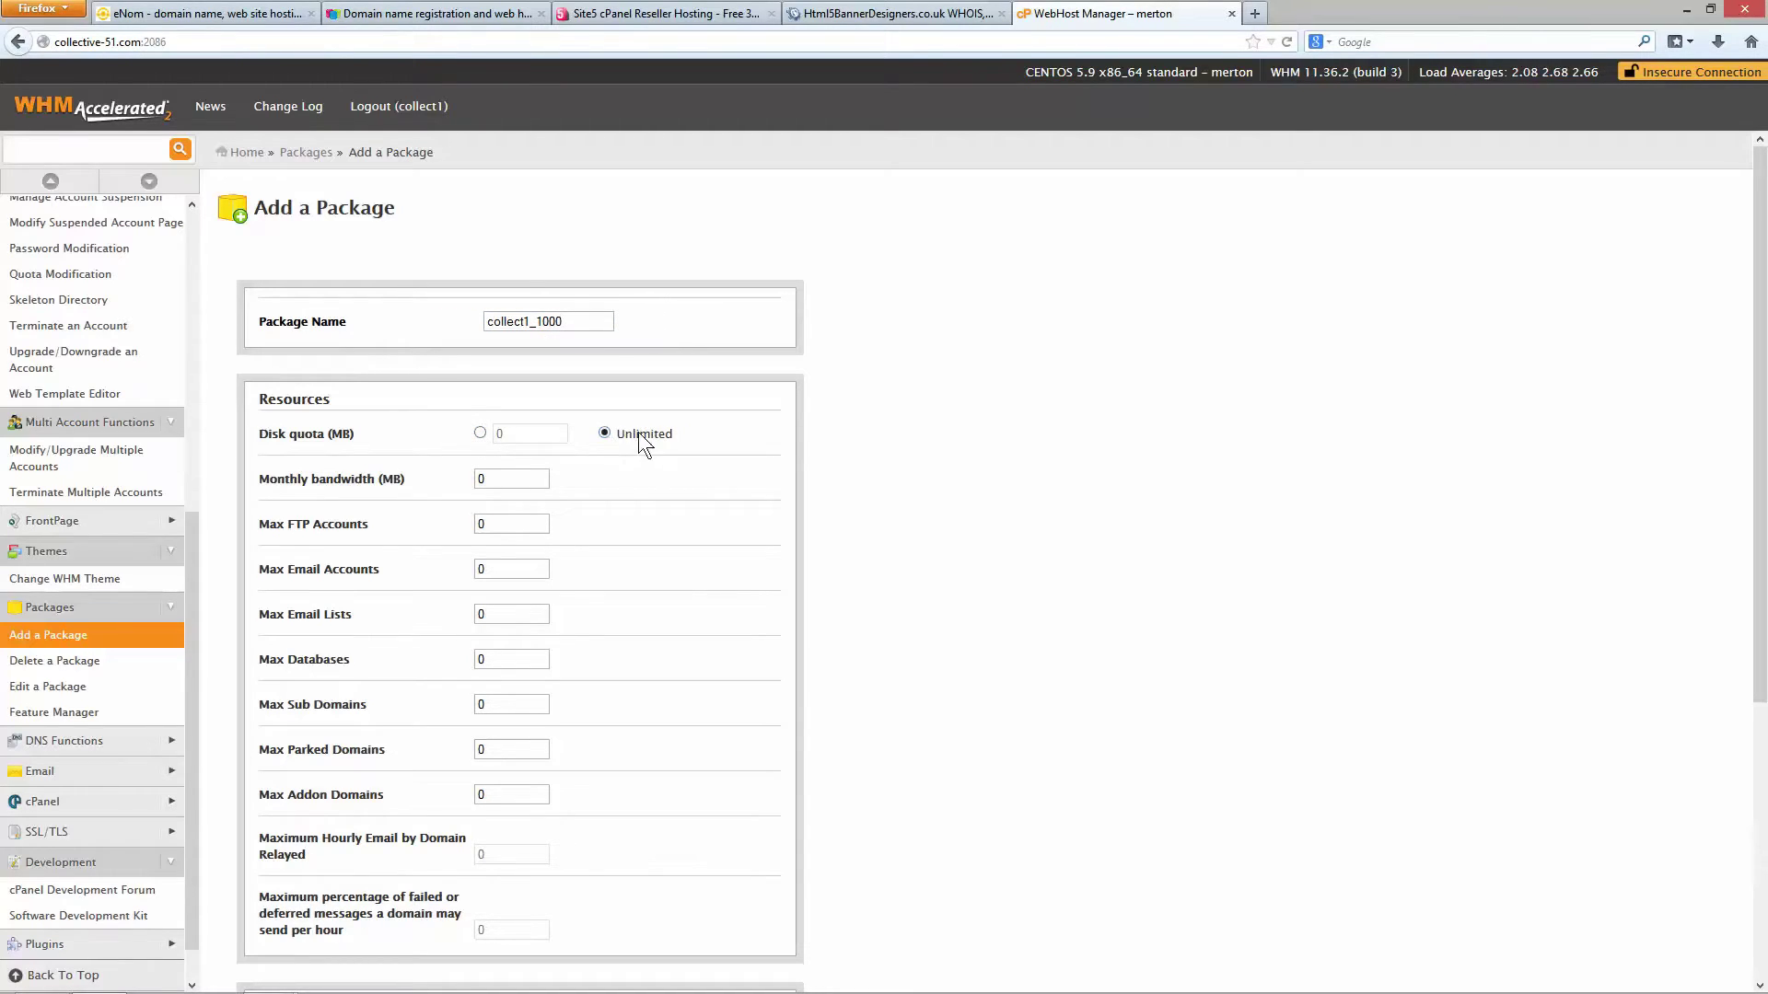
Step: Set the package's disk quota to 1000 MB, monthly bandwidth to 10000 MB, FTP accounts to 1 and email accounts to 10
click(479, 431)
double_click(492, 434)
text(1000)
double_click(472, 480)
text(1000)
double_click(501, 523)
double_click(505, 564)
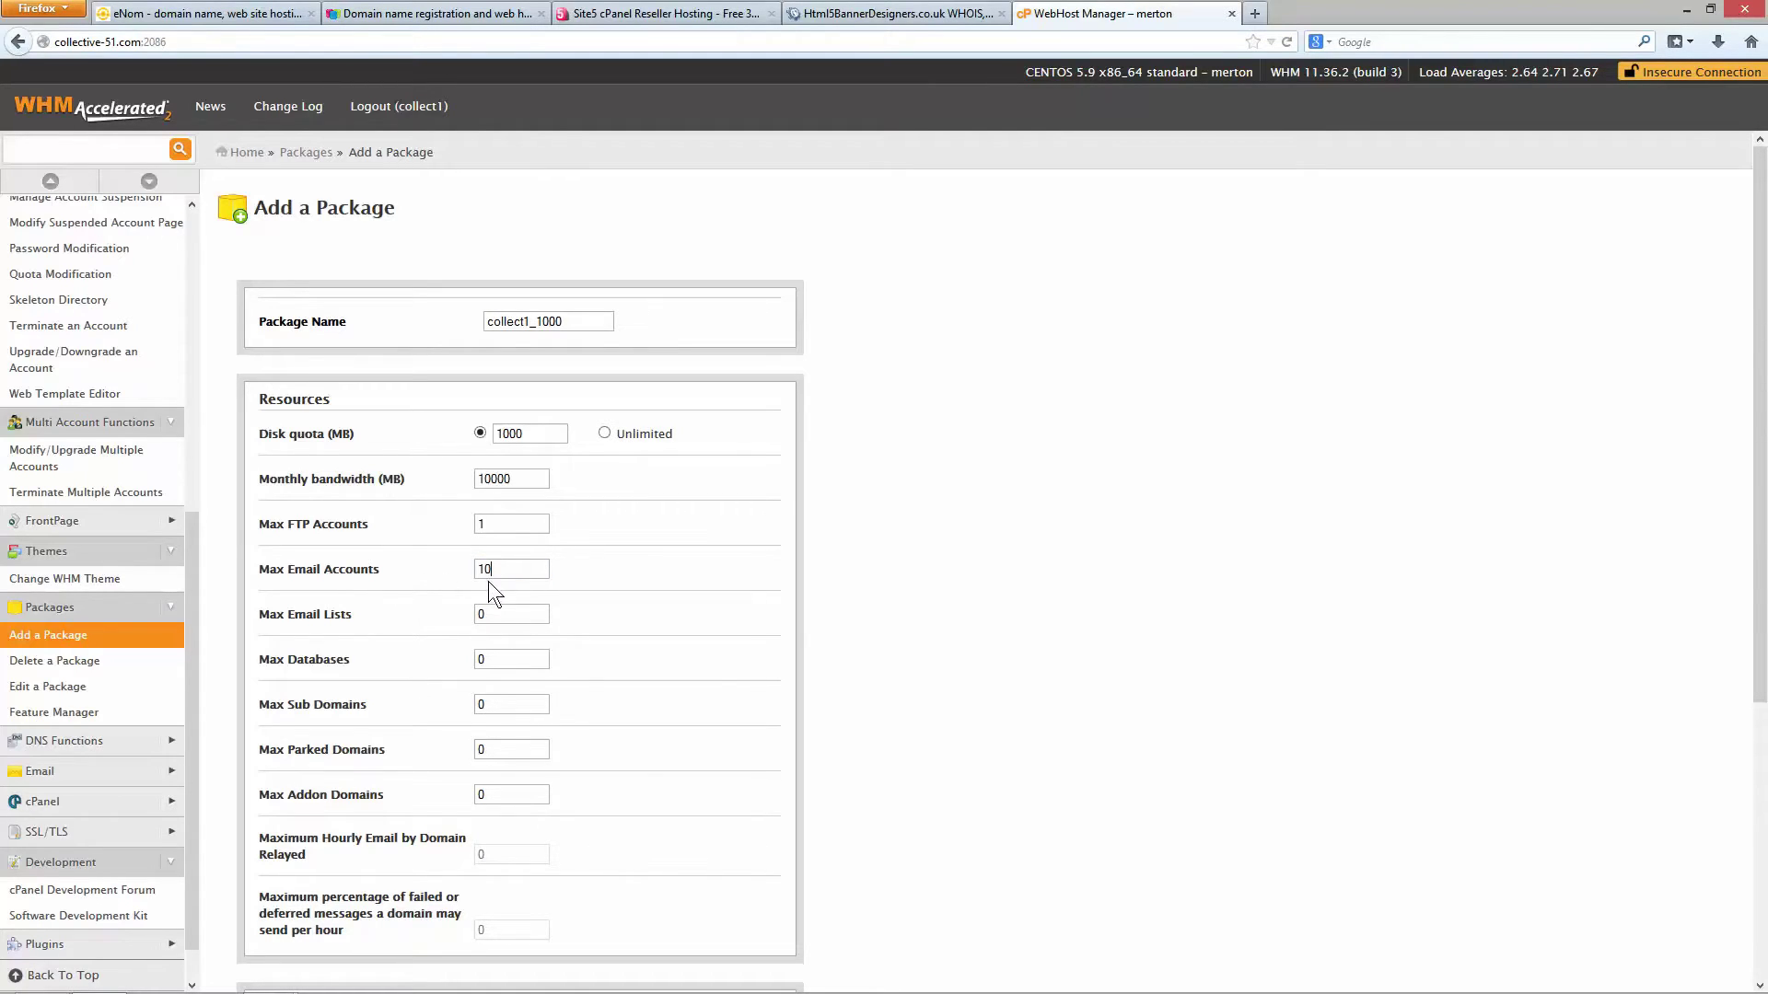
Step: Set the package maximums to 10 email lists, 2 databases, 10 sub domains, 10 parked domains and 10 addon domains
double_click(471, 614)
text(10)
double_click(465, 660)
text(2)
double_click(464, 714)
text(10)
double_click(463, 754)
text(10)
double_click(479, 793)
Step: Review the new package's resource limits and its options, theme, feature list and locale settings
drag(293, 524, 400, 793)
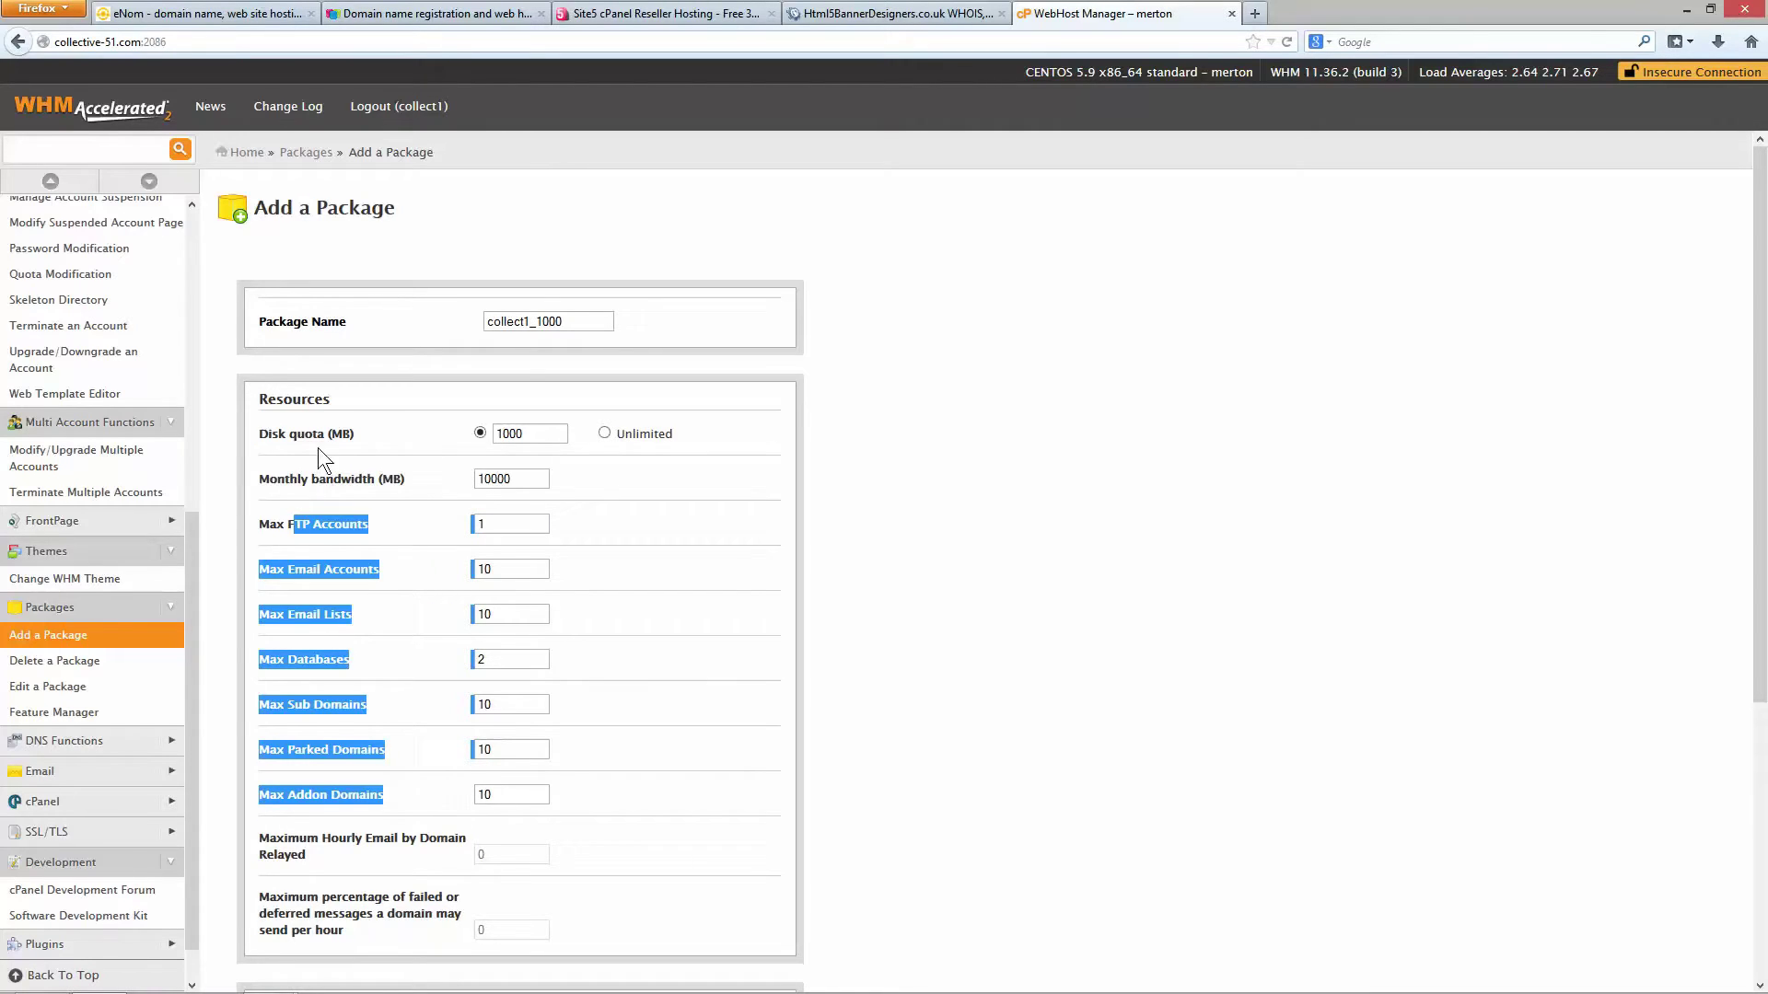
click(968, 582)
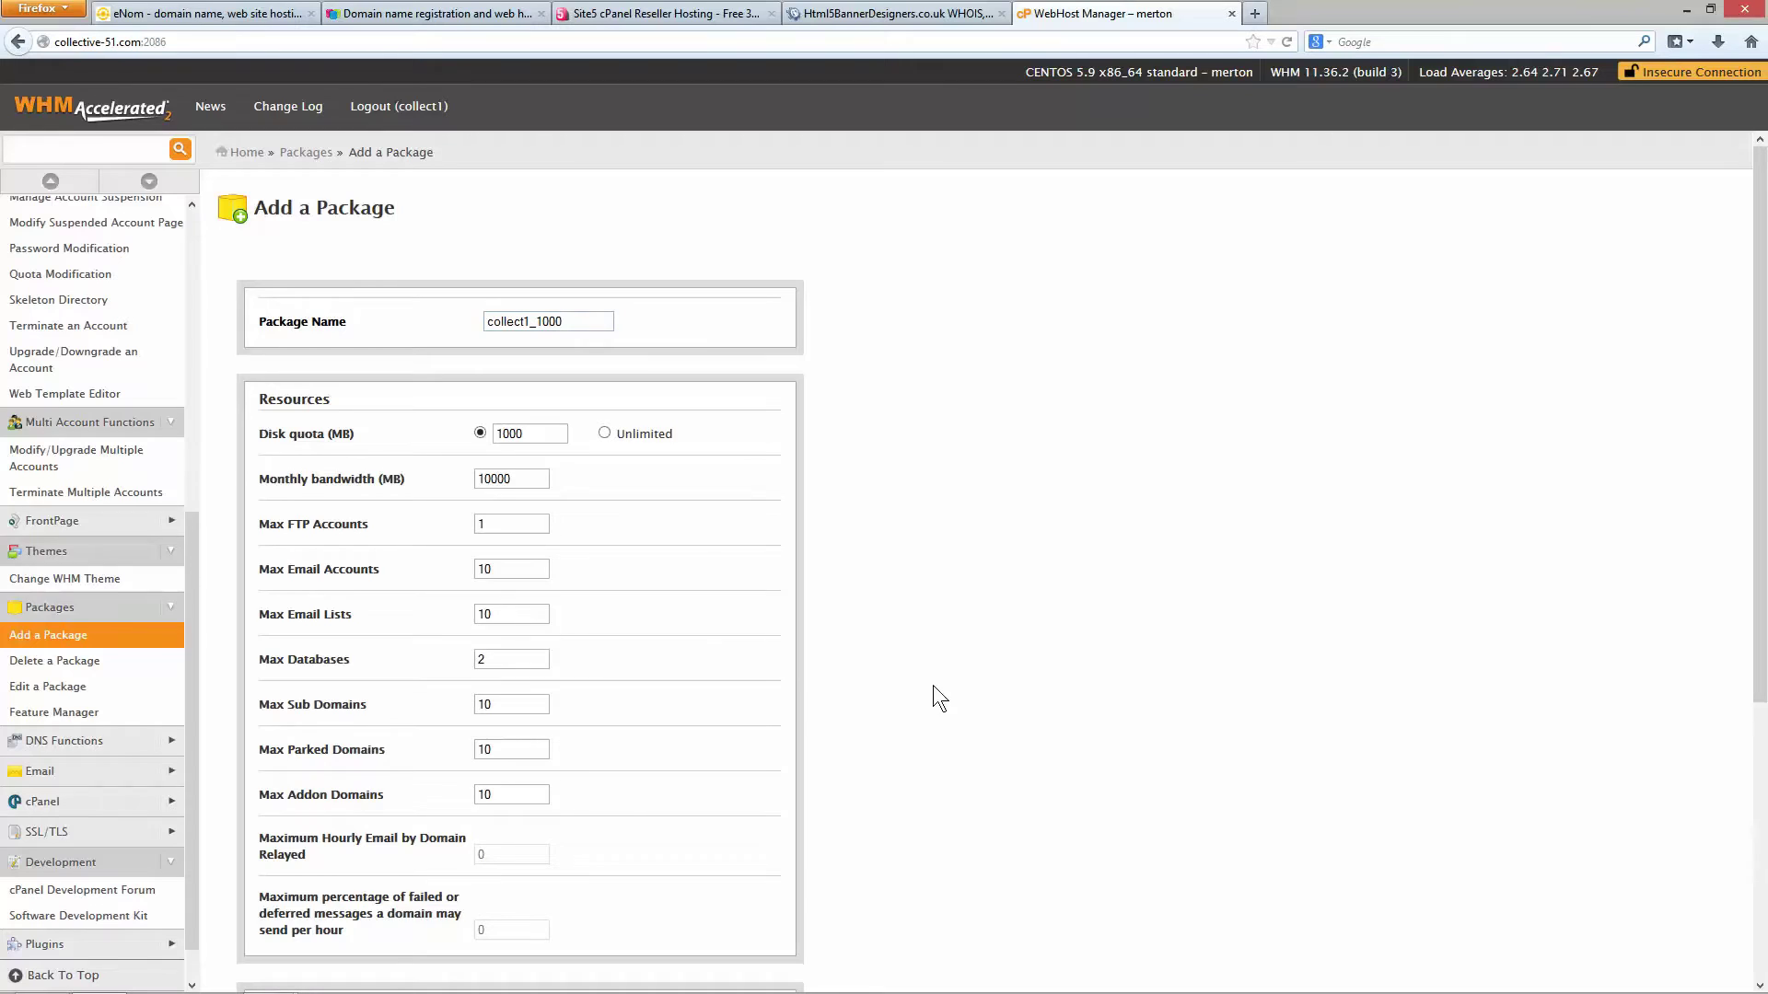
scroll(801, 677, down, 4)
scroll(808, 678, down, 2)
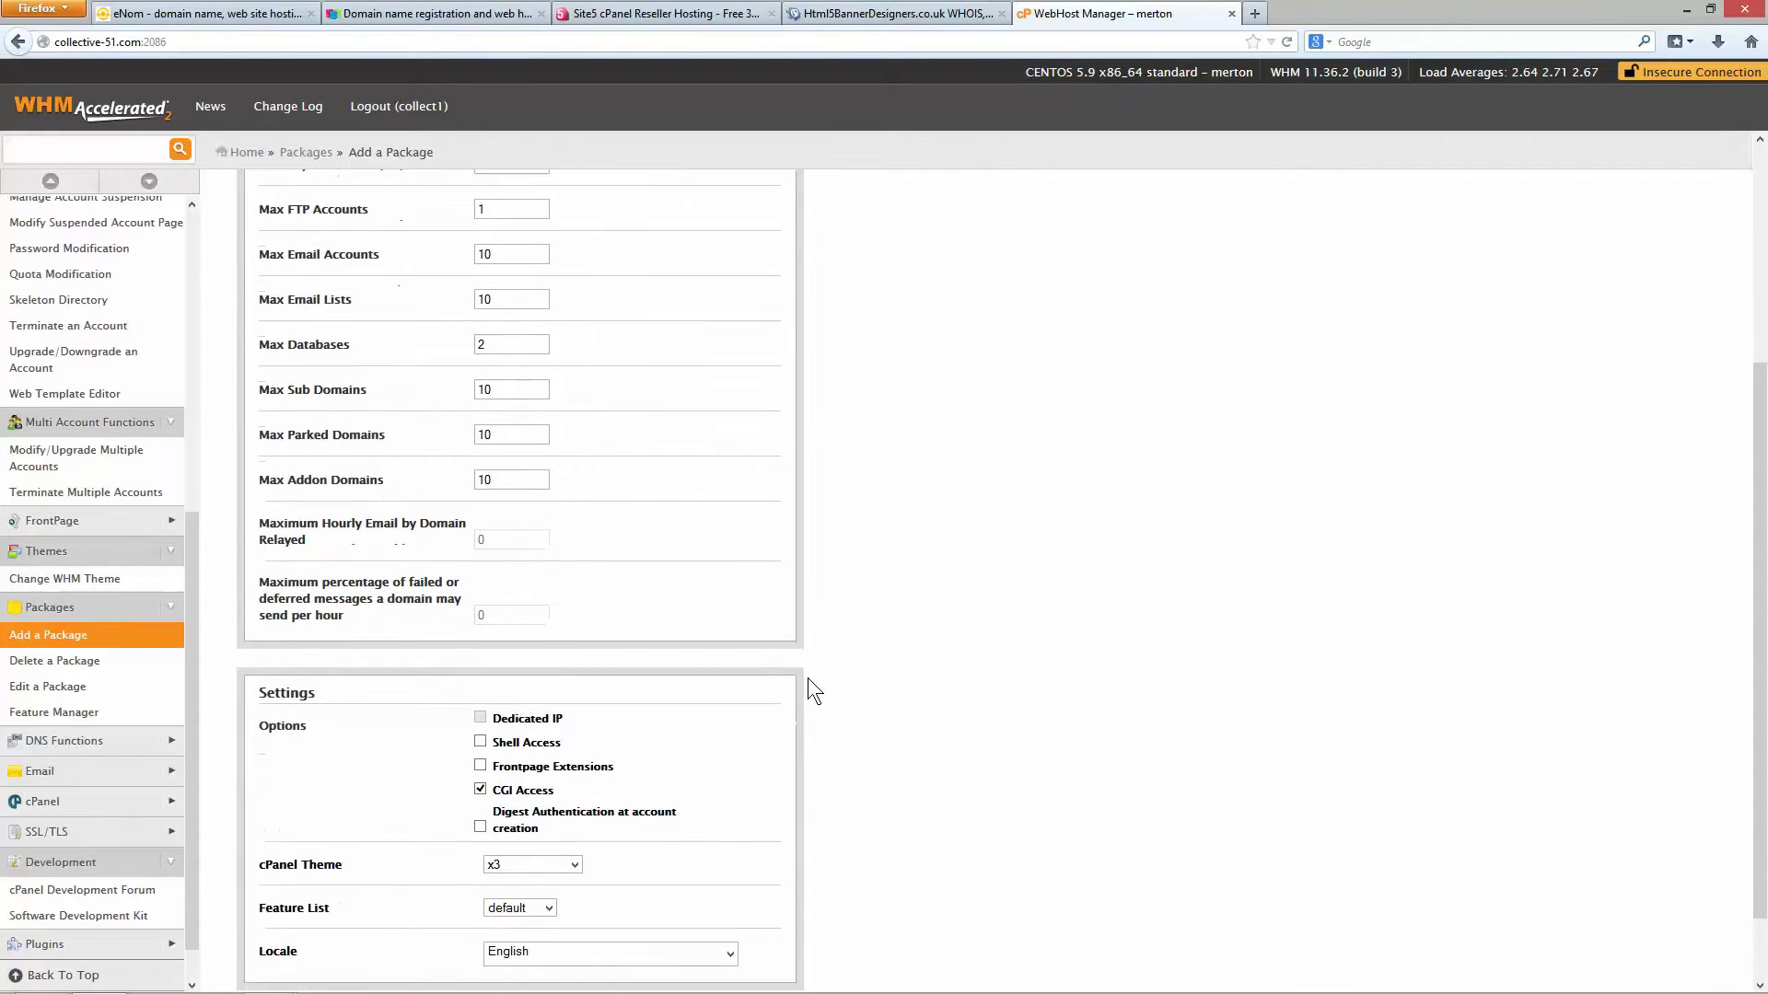
scroll(808, 678, down, 2)
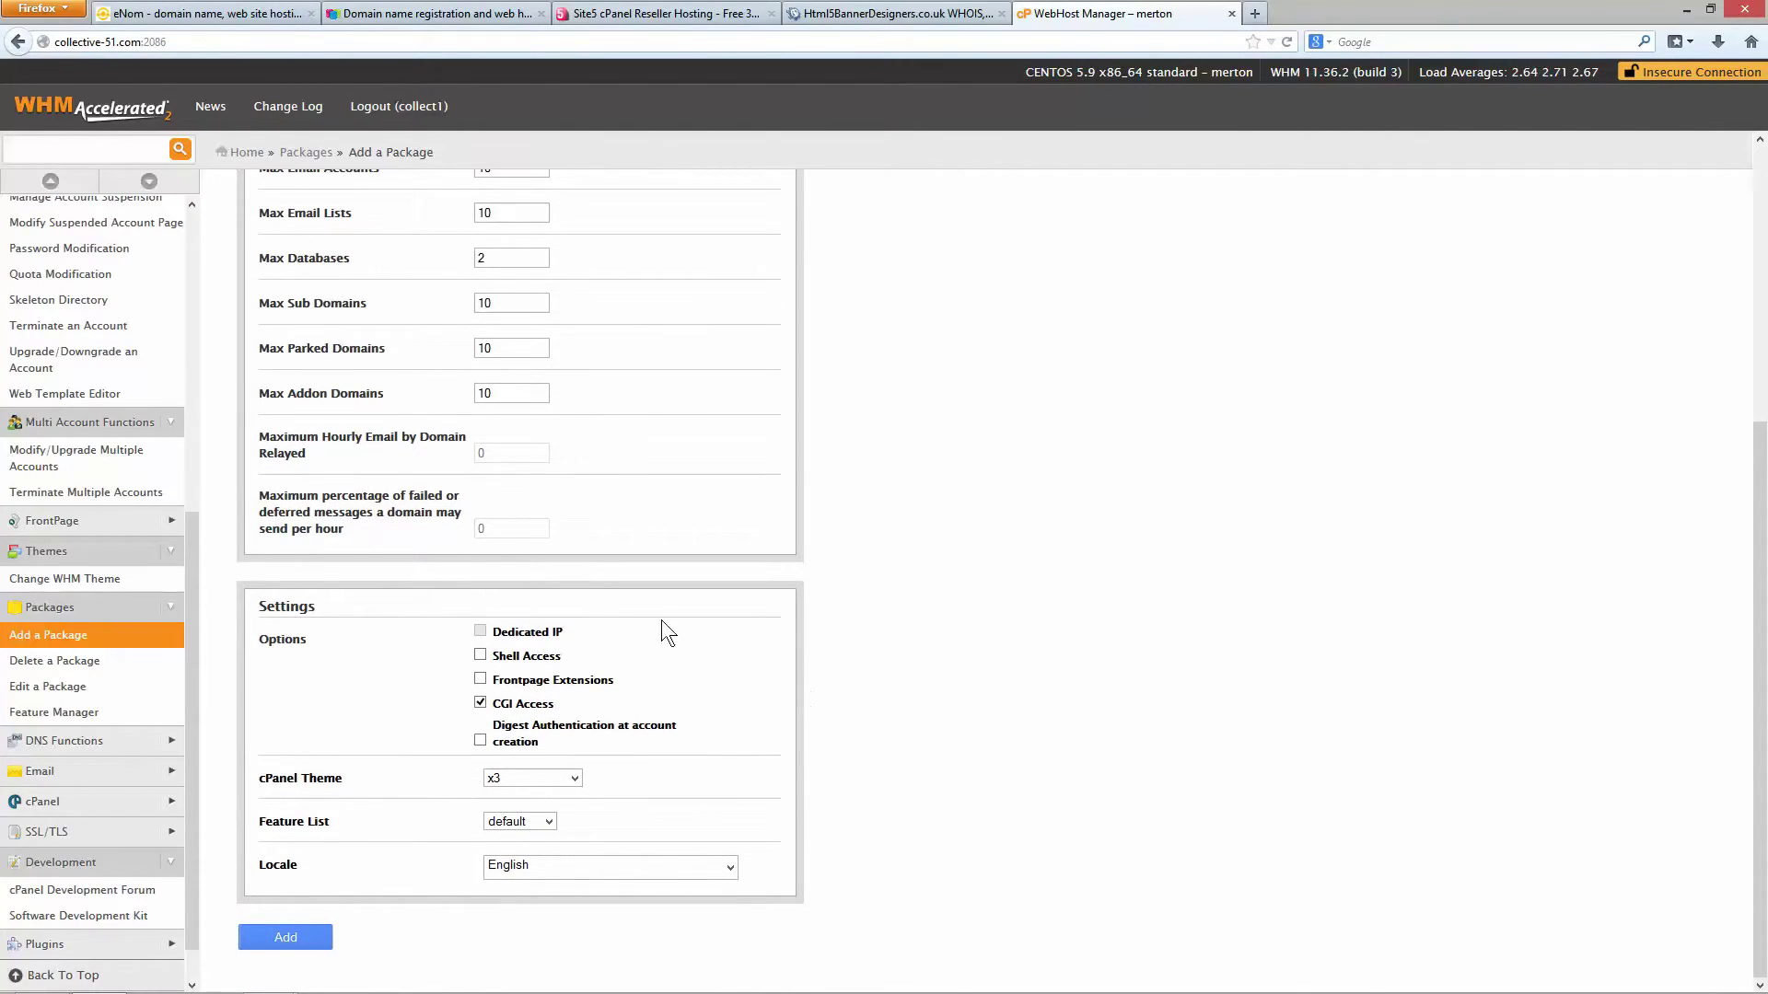
Step: Keep the x3 cPanel theme and English locale for the new package and add it
click(512, 779)
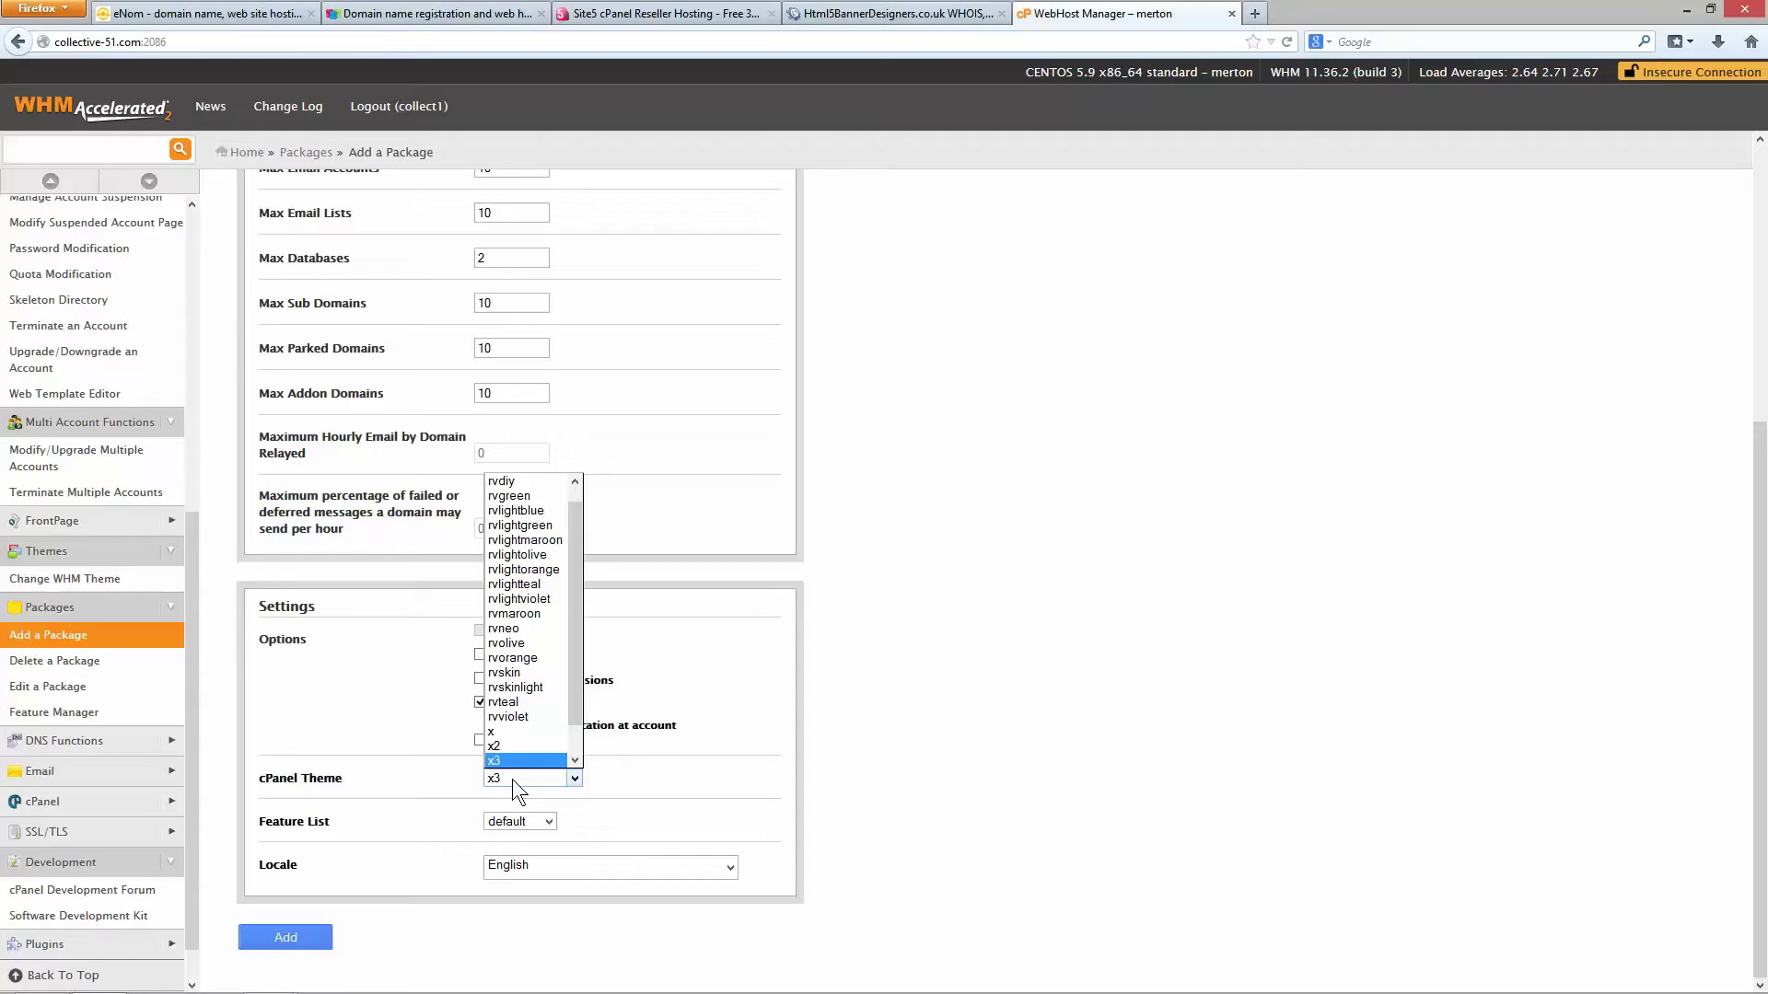
click(512, 779)
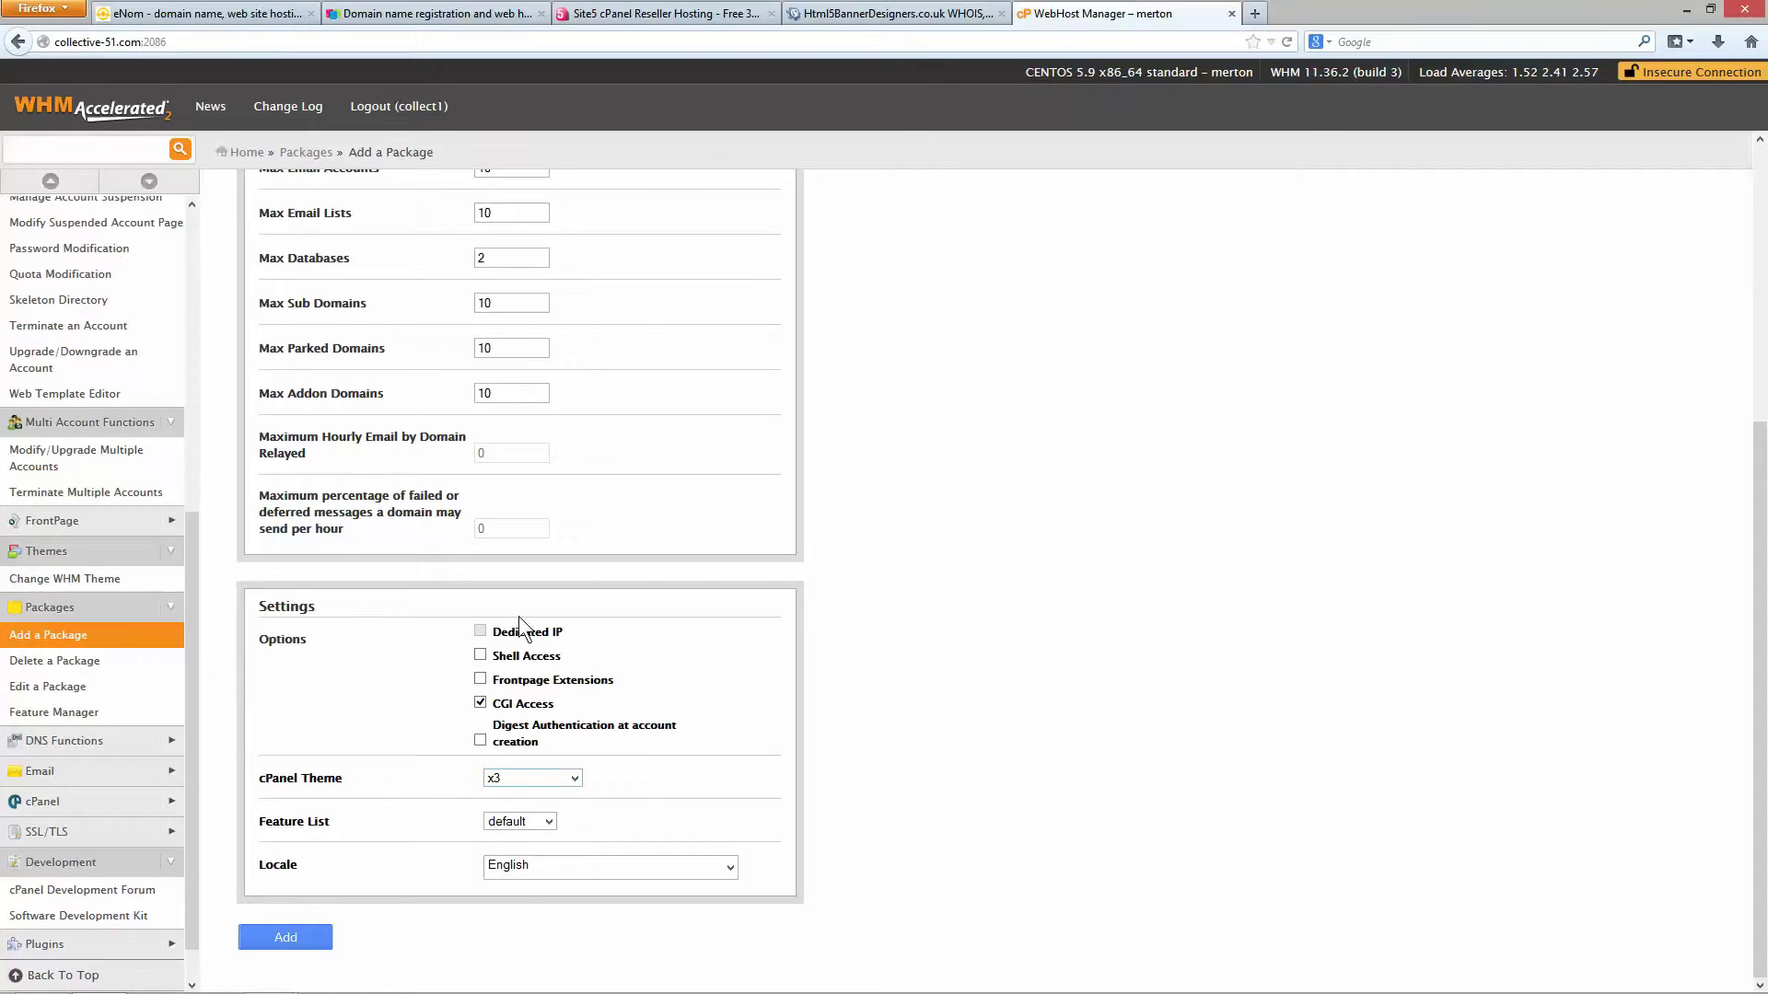
click(520, 872)
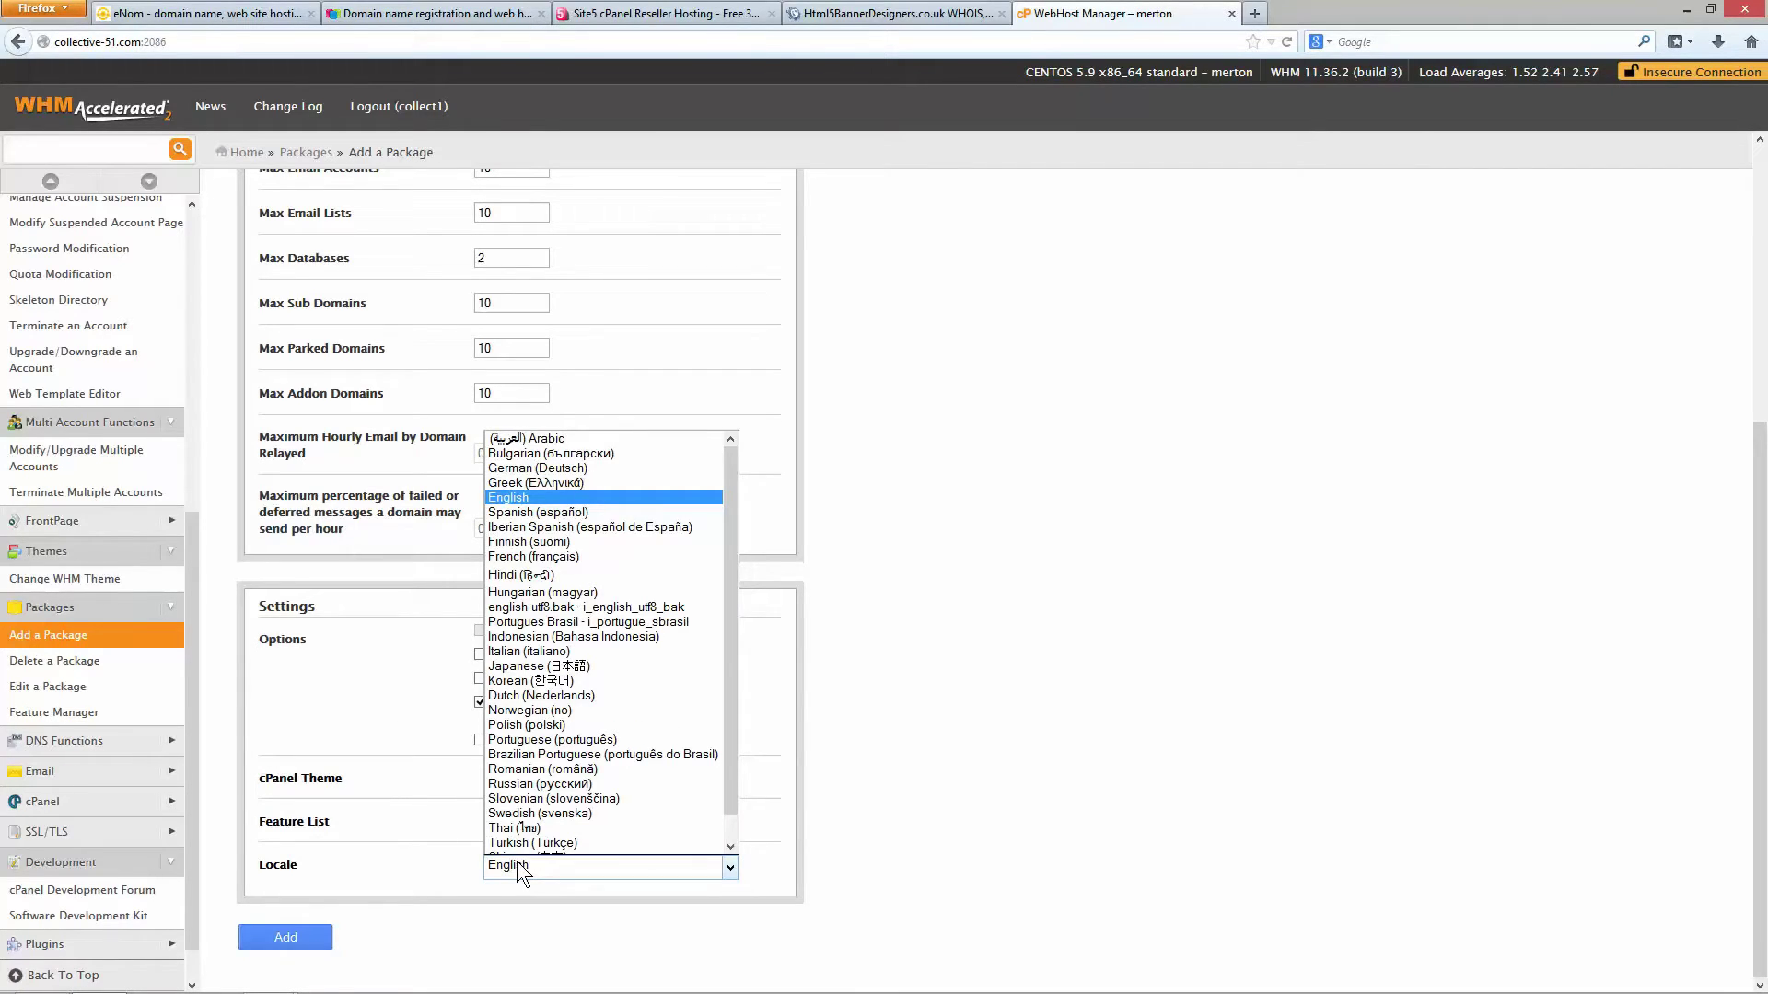
click(521, 873)
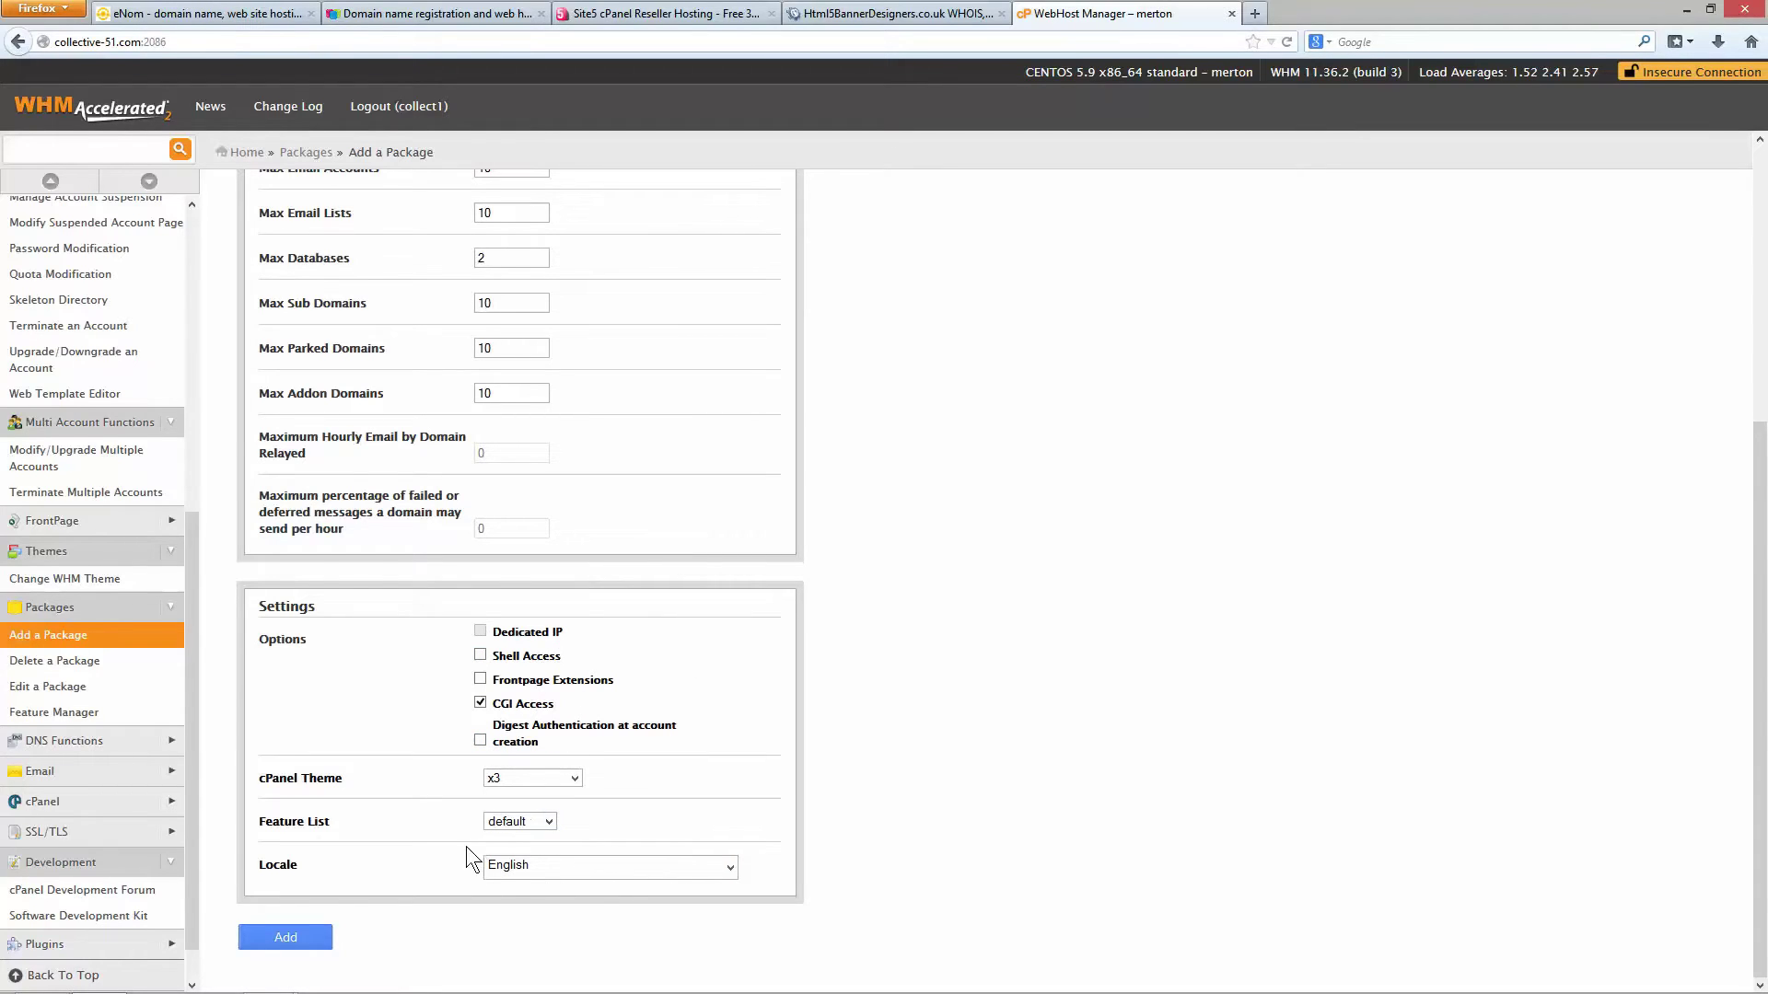
click(284, 939)
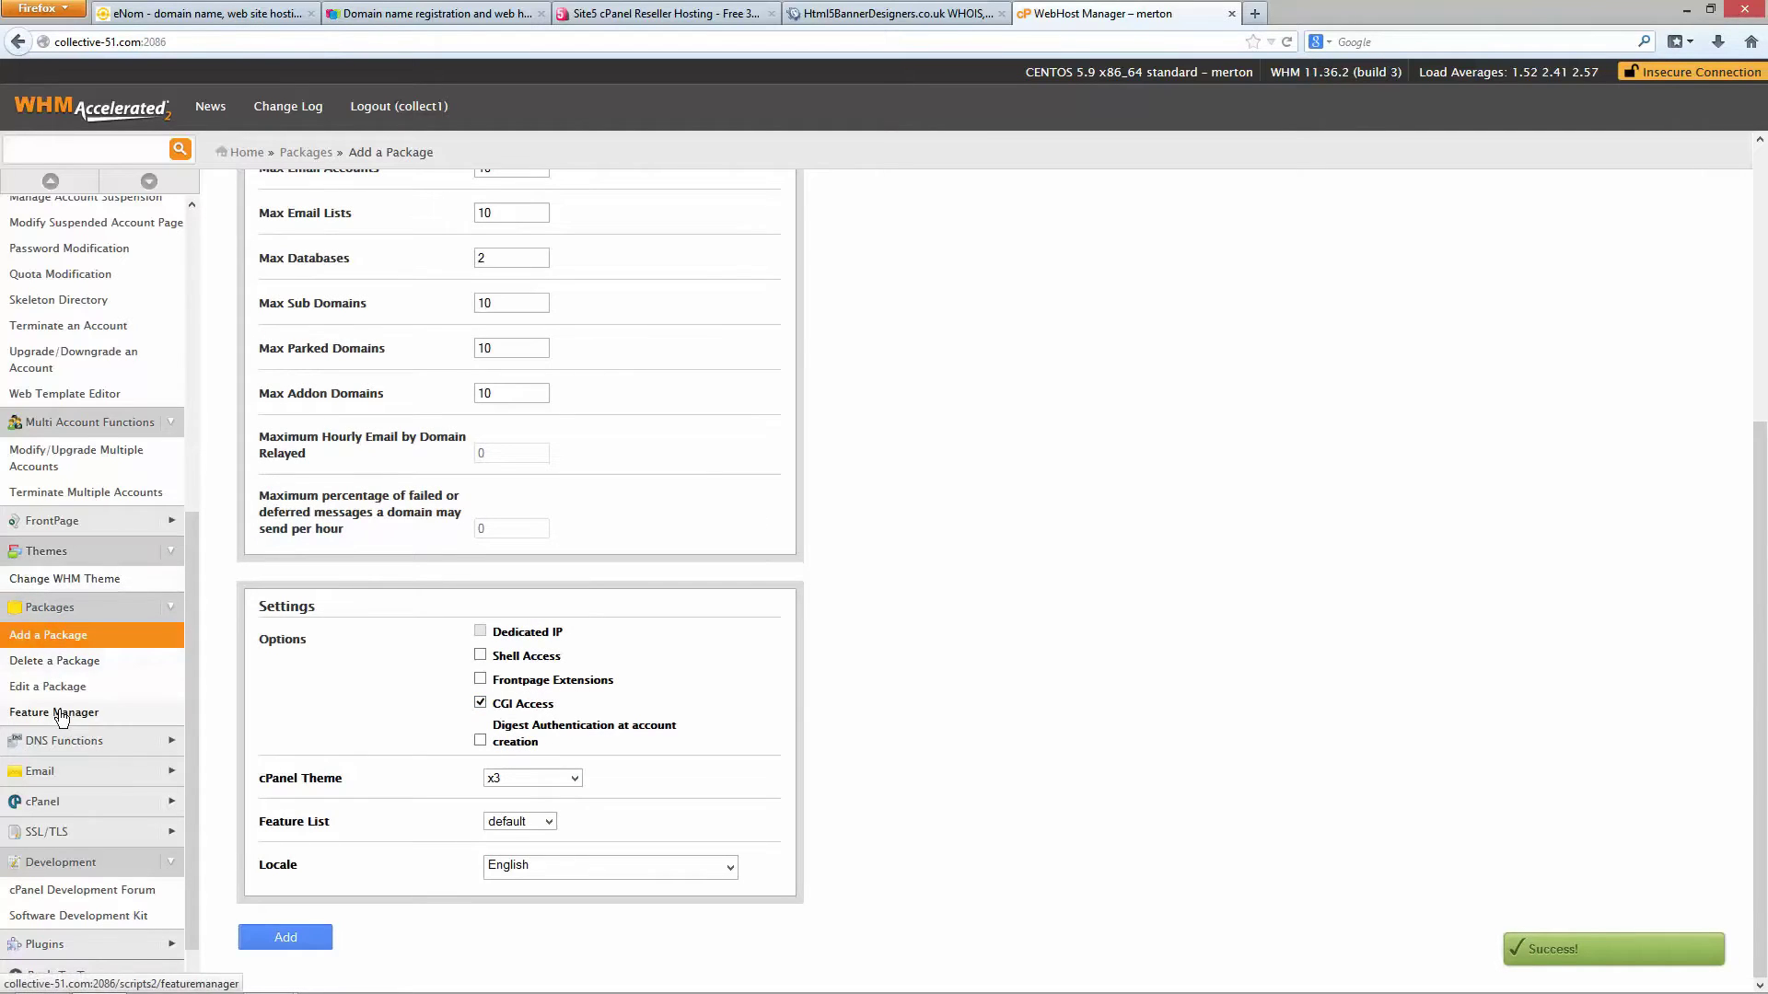
Step: Open the list of editable packages to check the added package, and find the new account creation function
click(64, 691)
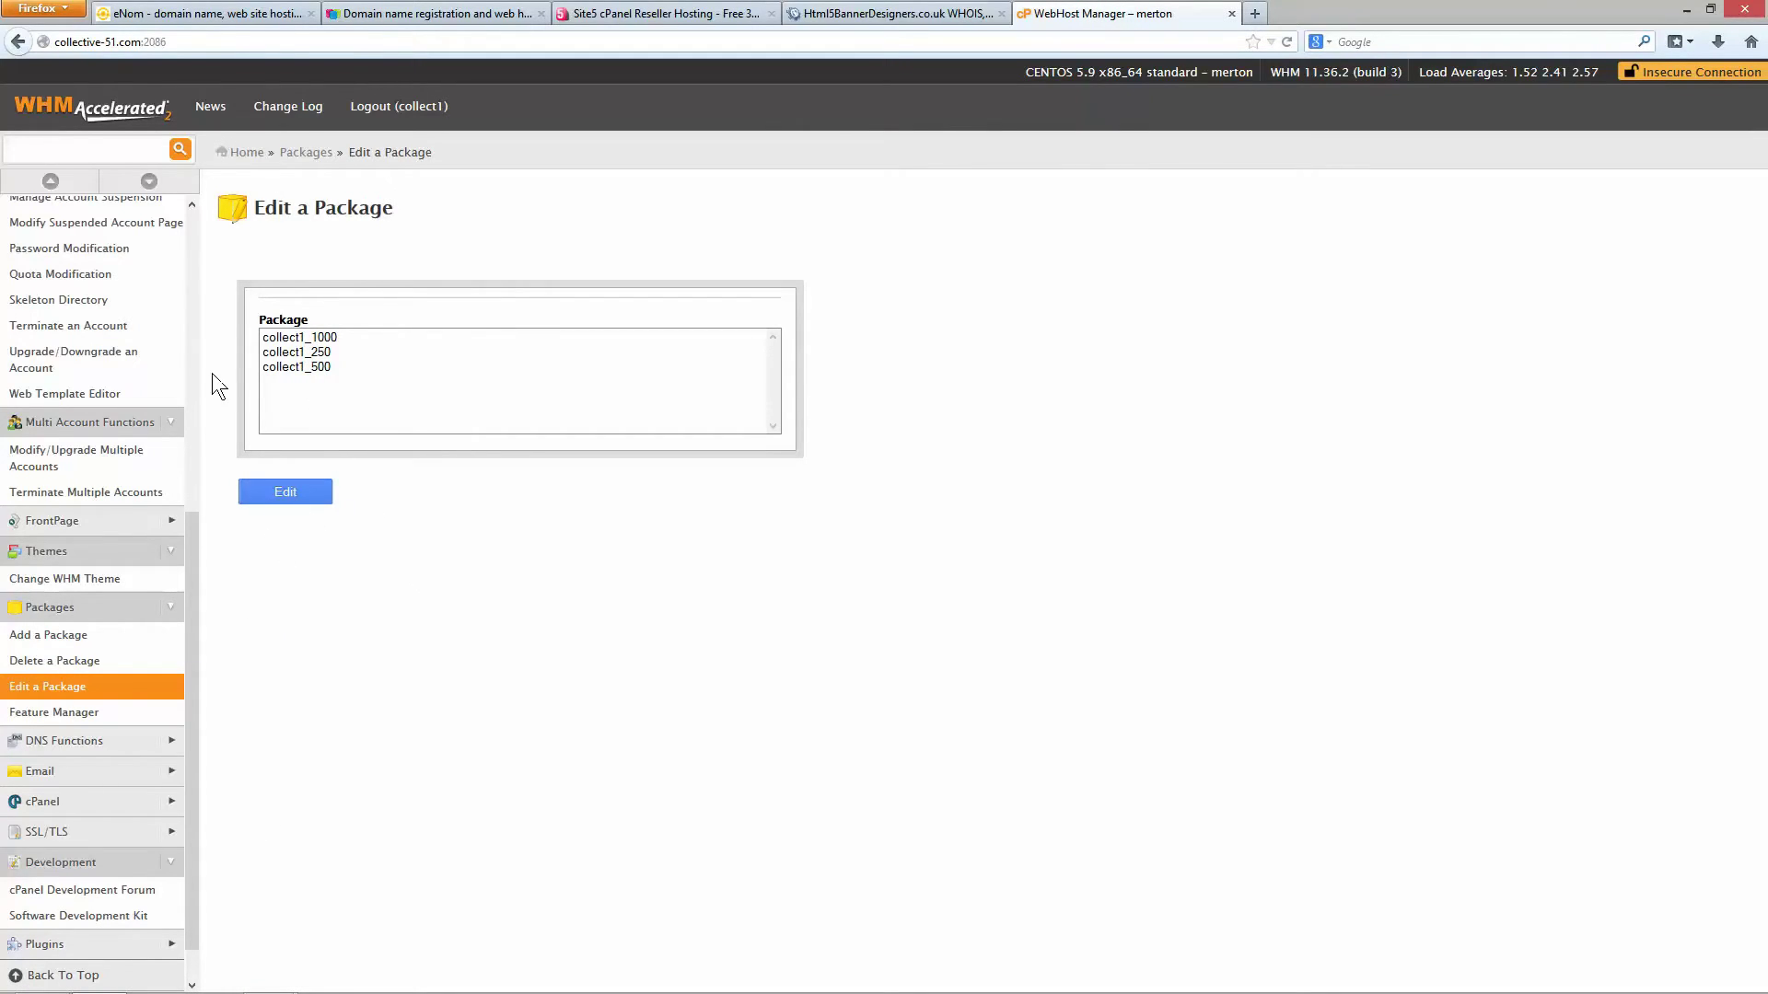
click(192, 239)
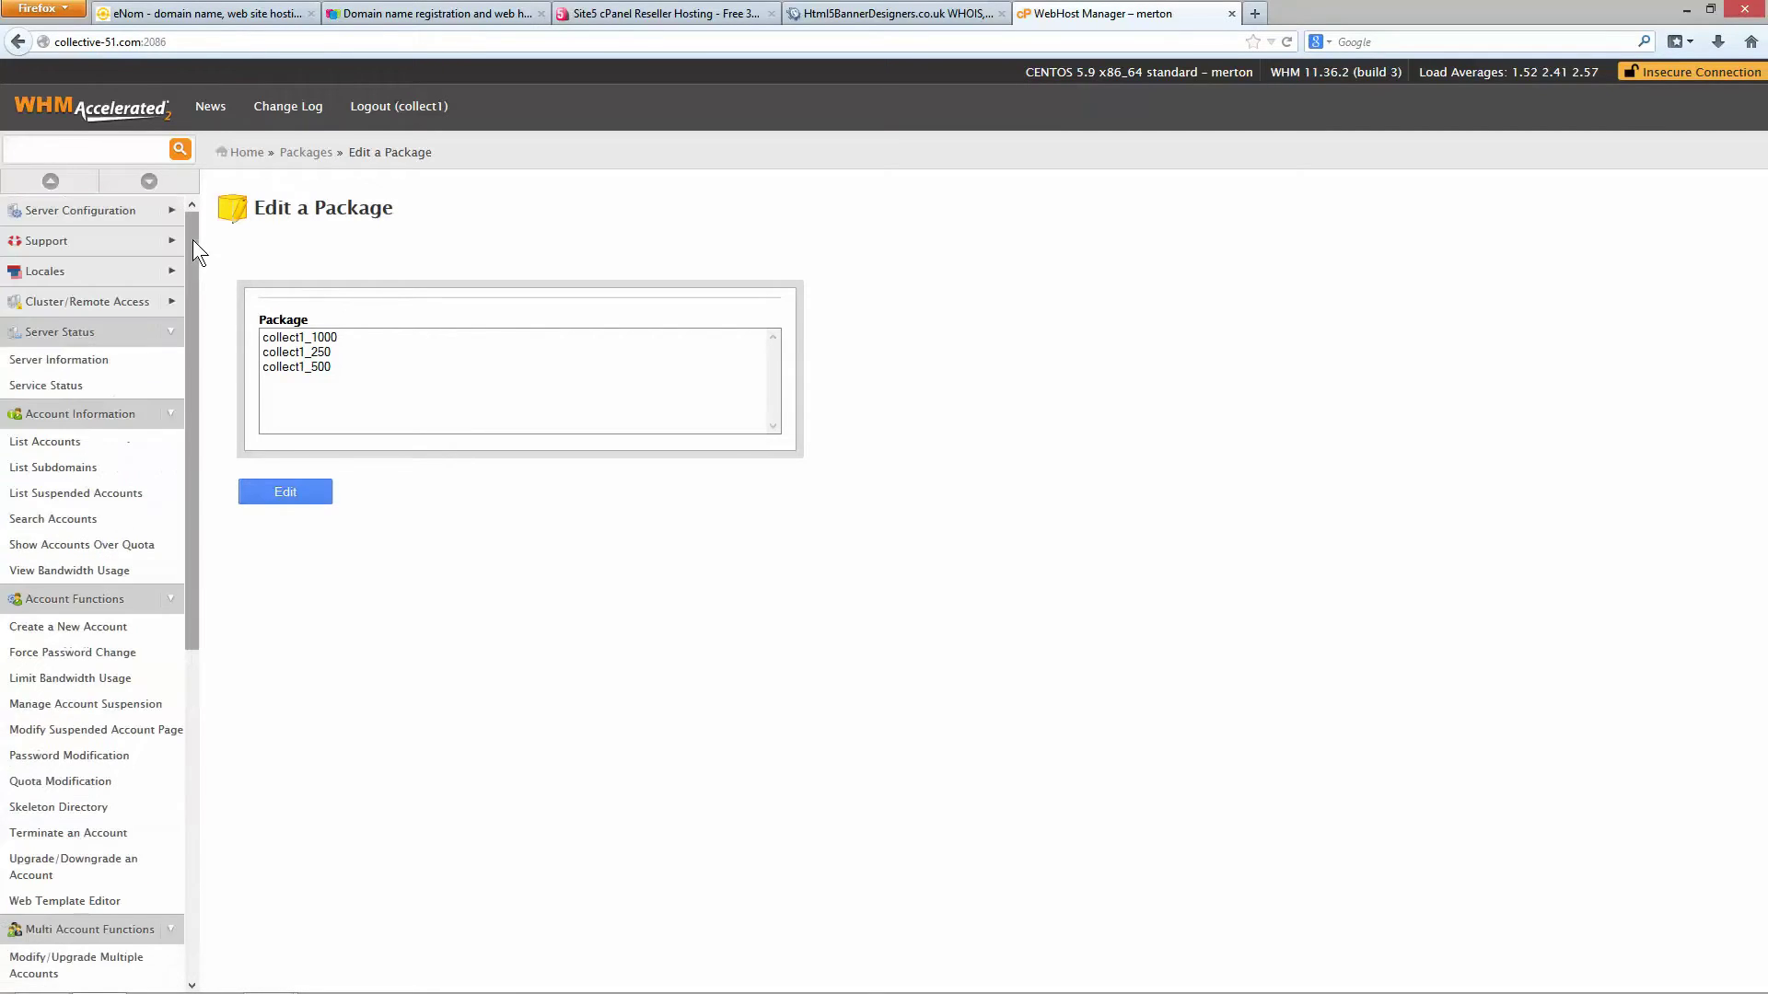
drag(190, 290, 190, 317)
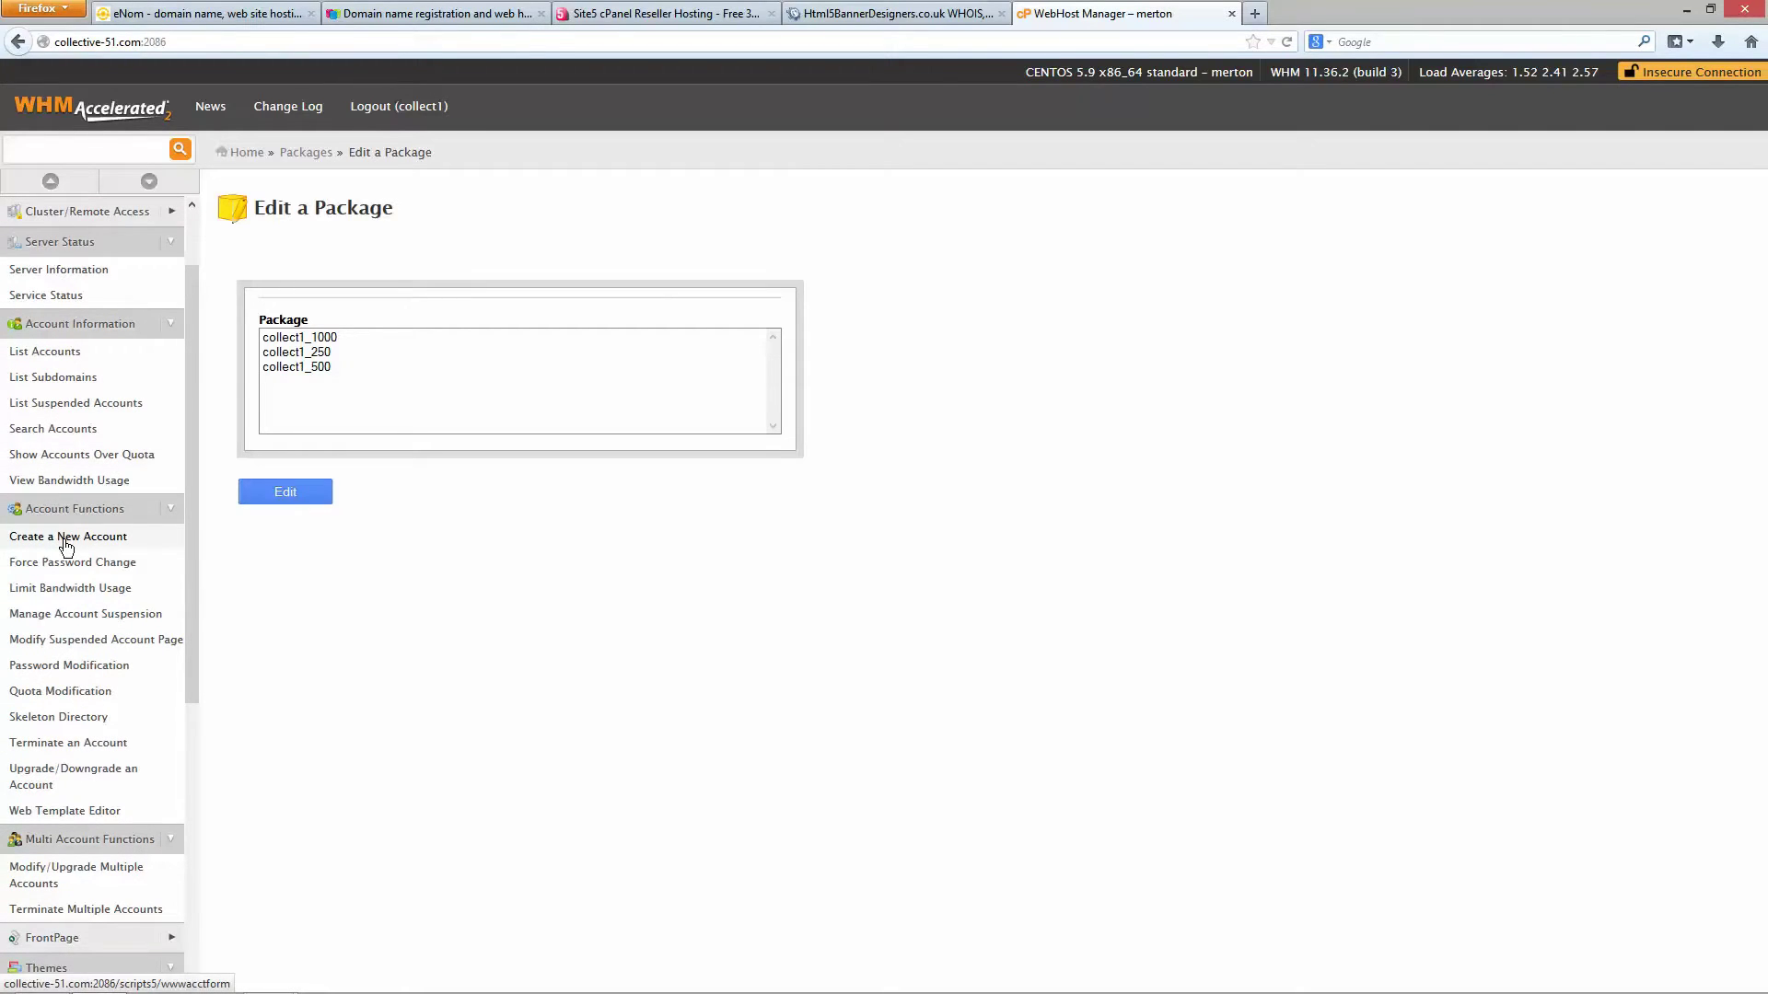
Step: Revisit the eNom, 123-reg and Site5 pages to recap domain registration and reseller hosting, and return to WebHost Manager
click(262, 14)
click(458, 9)
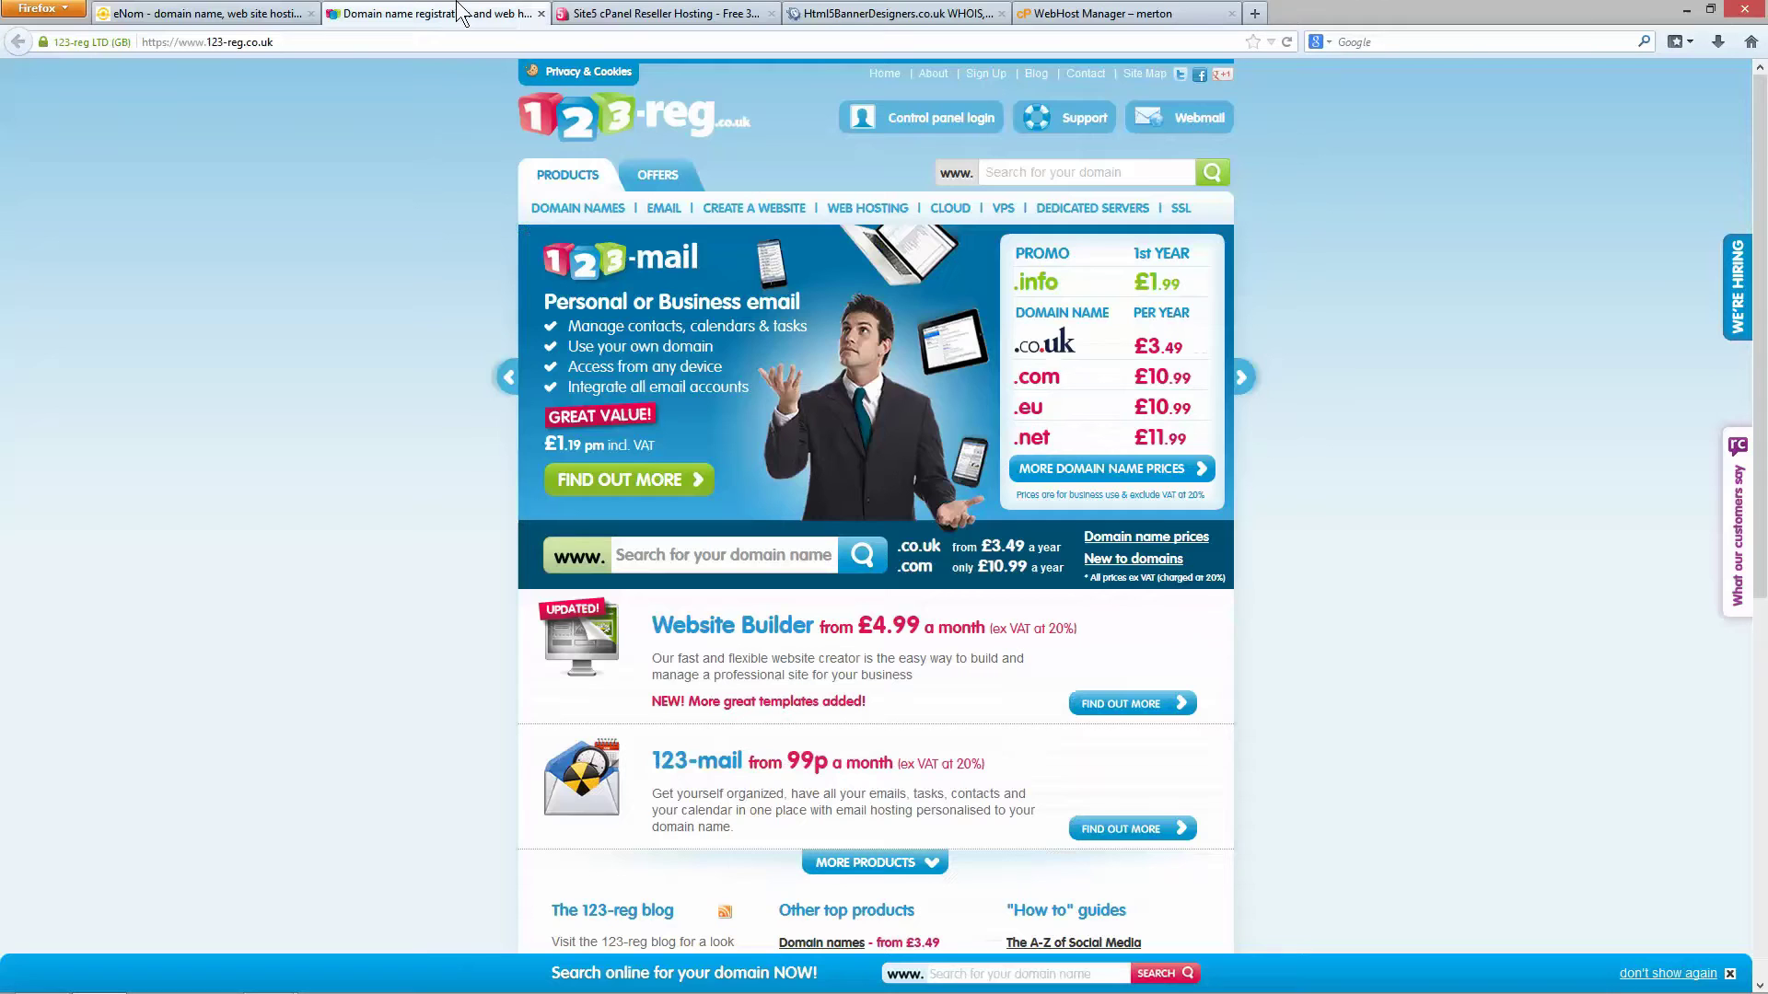
click(615, 14)
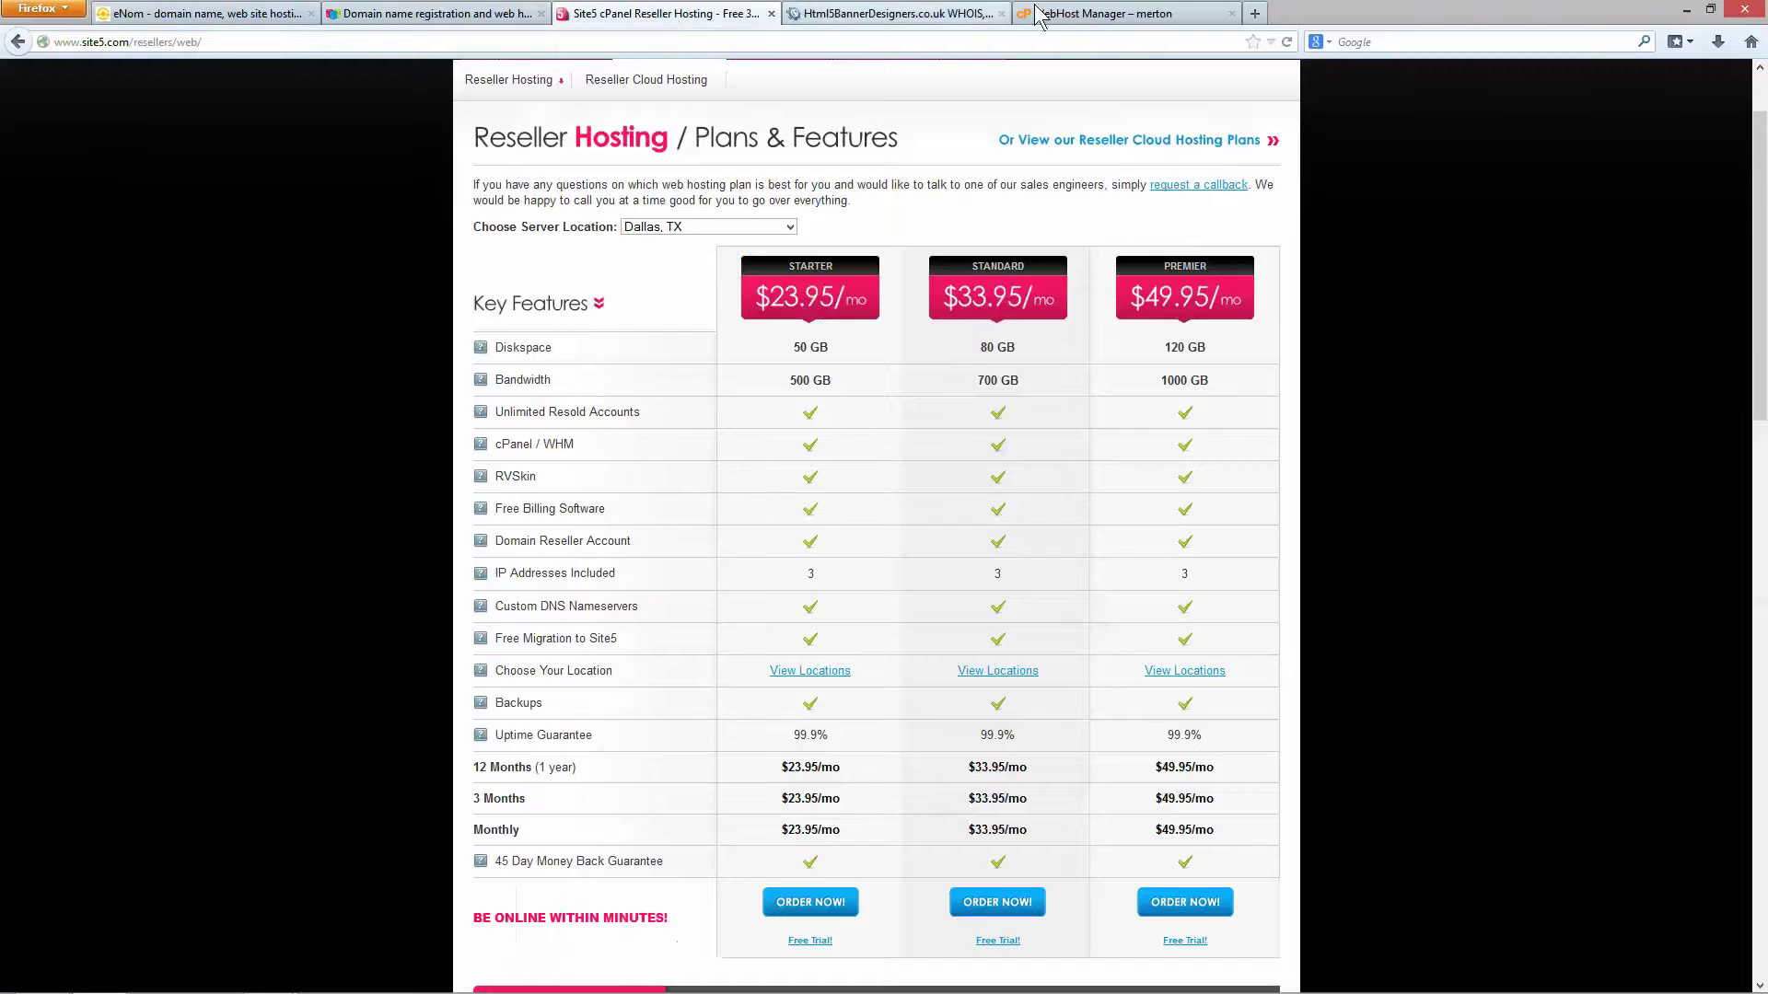
click(1105, 13)
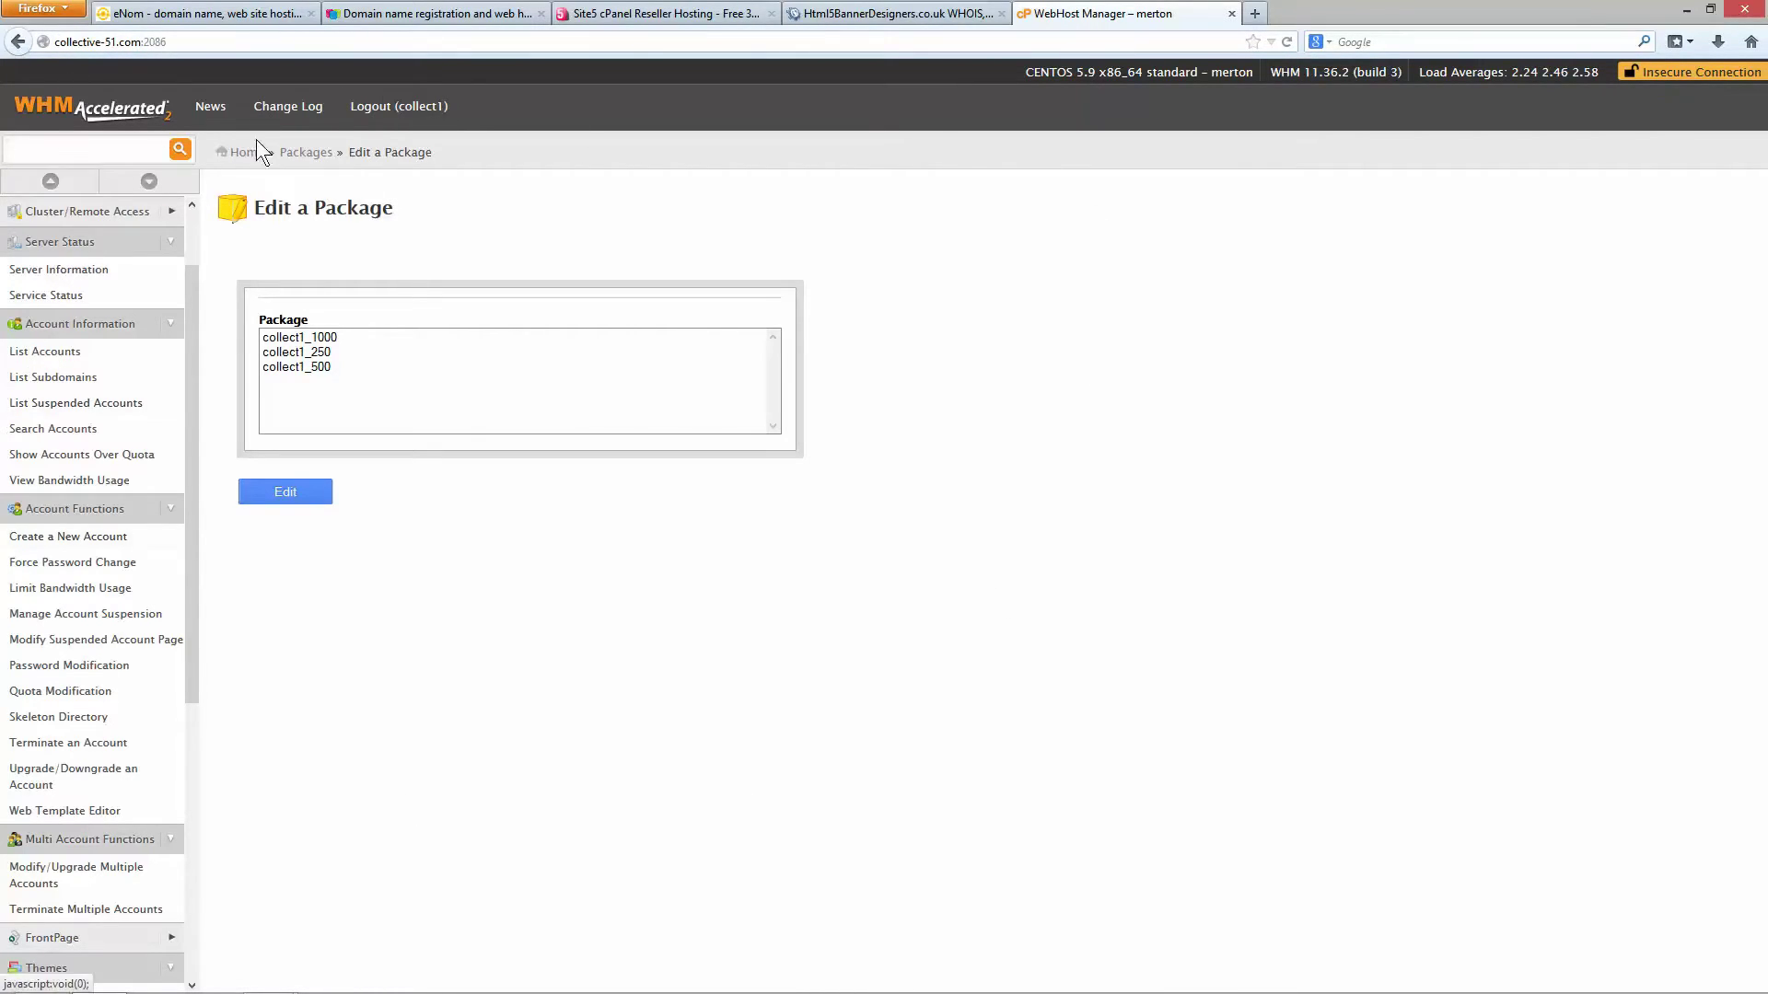
Step: Examine the domain name and name servers in the WHOIS record of html5bannerdesigners.co.uk
click(874, 13)
drag(639, 360, 780, 360)
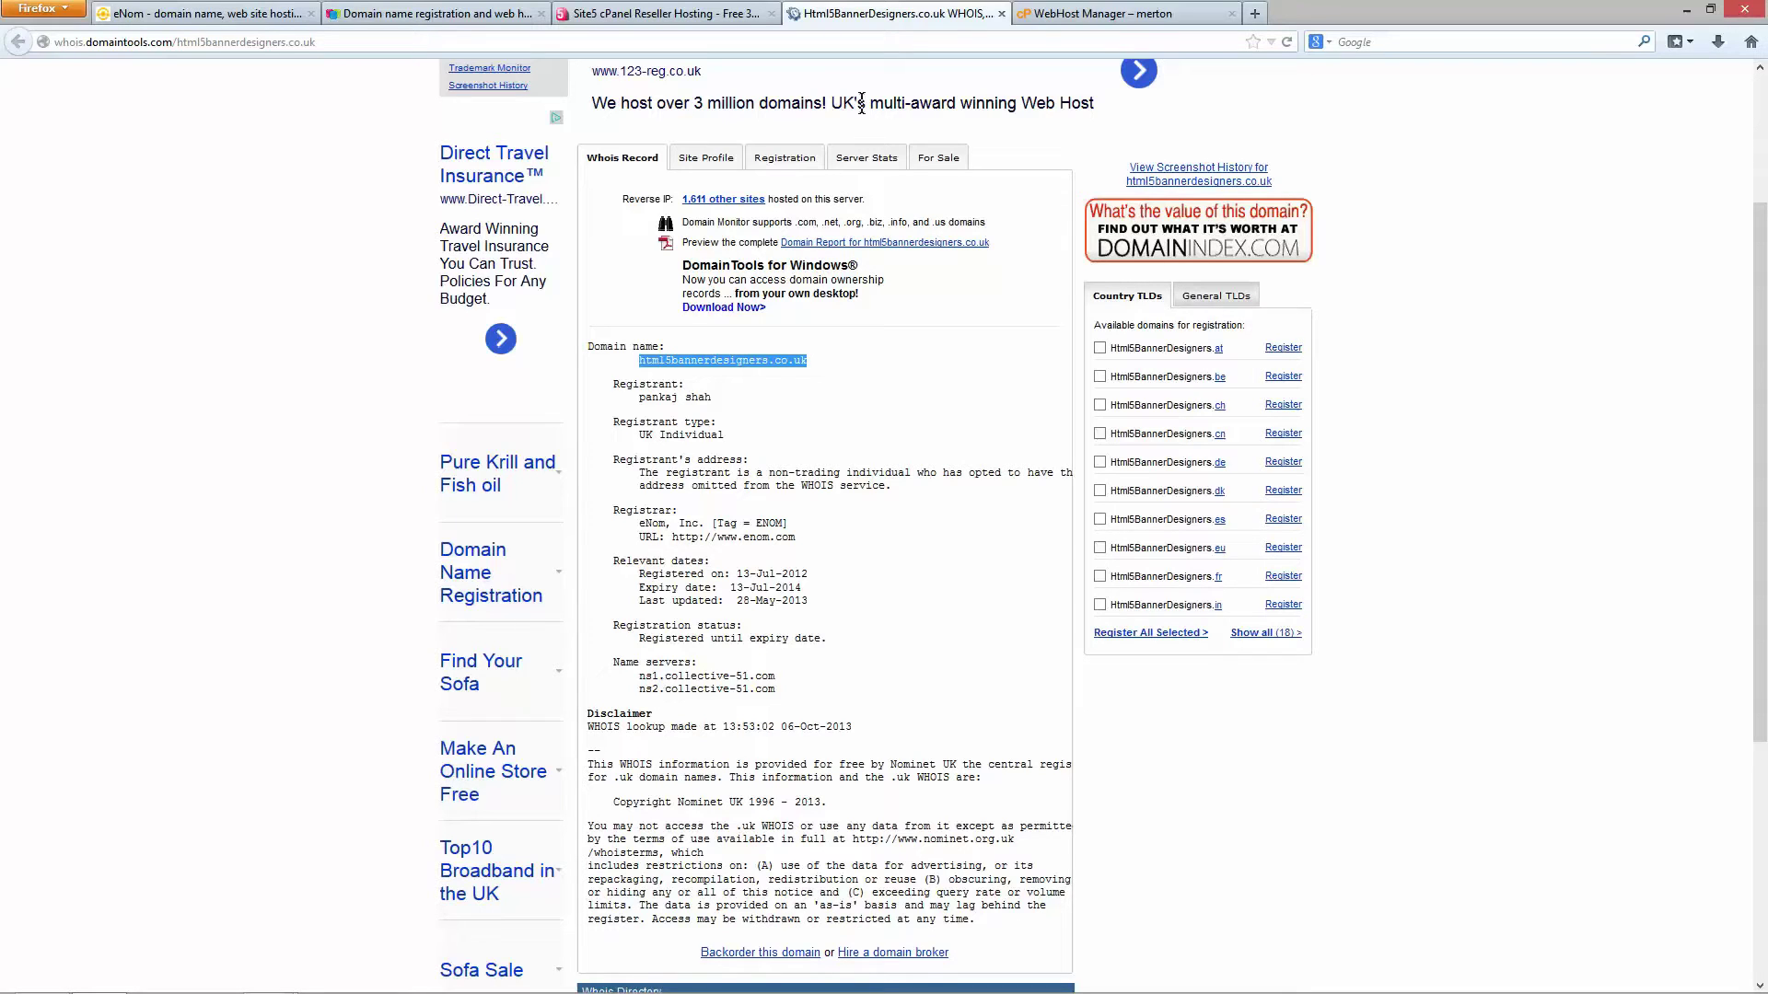
drag(638, 676, 594, 675)
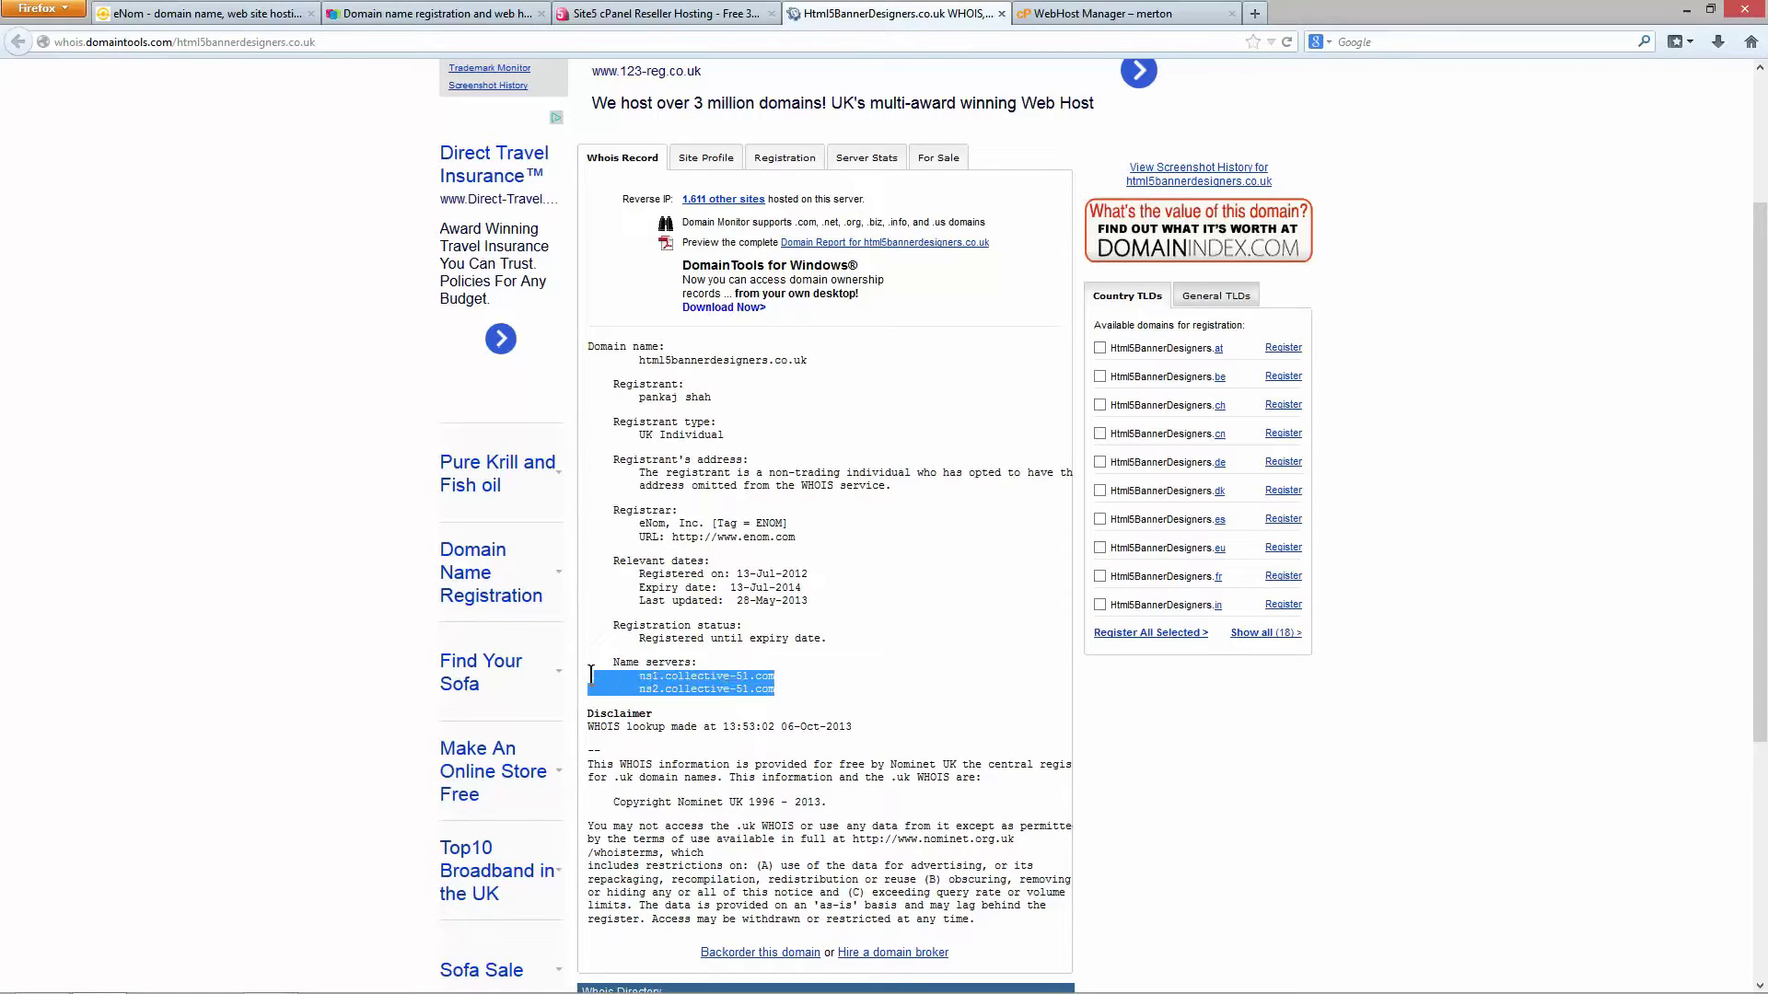
drag(781, 688, 592, 677)
Step: Copy the domain name html5bannerdesigners.co.uk from the WHOIS record
drag(820, 361, 642, 370)
right_click(642, 369)
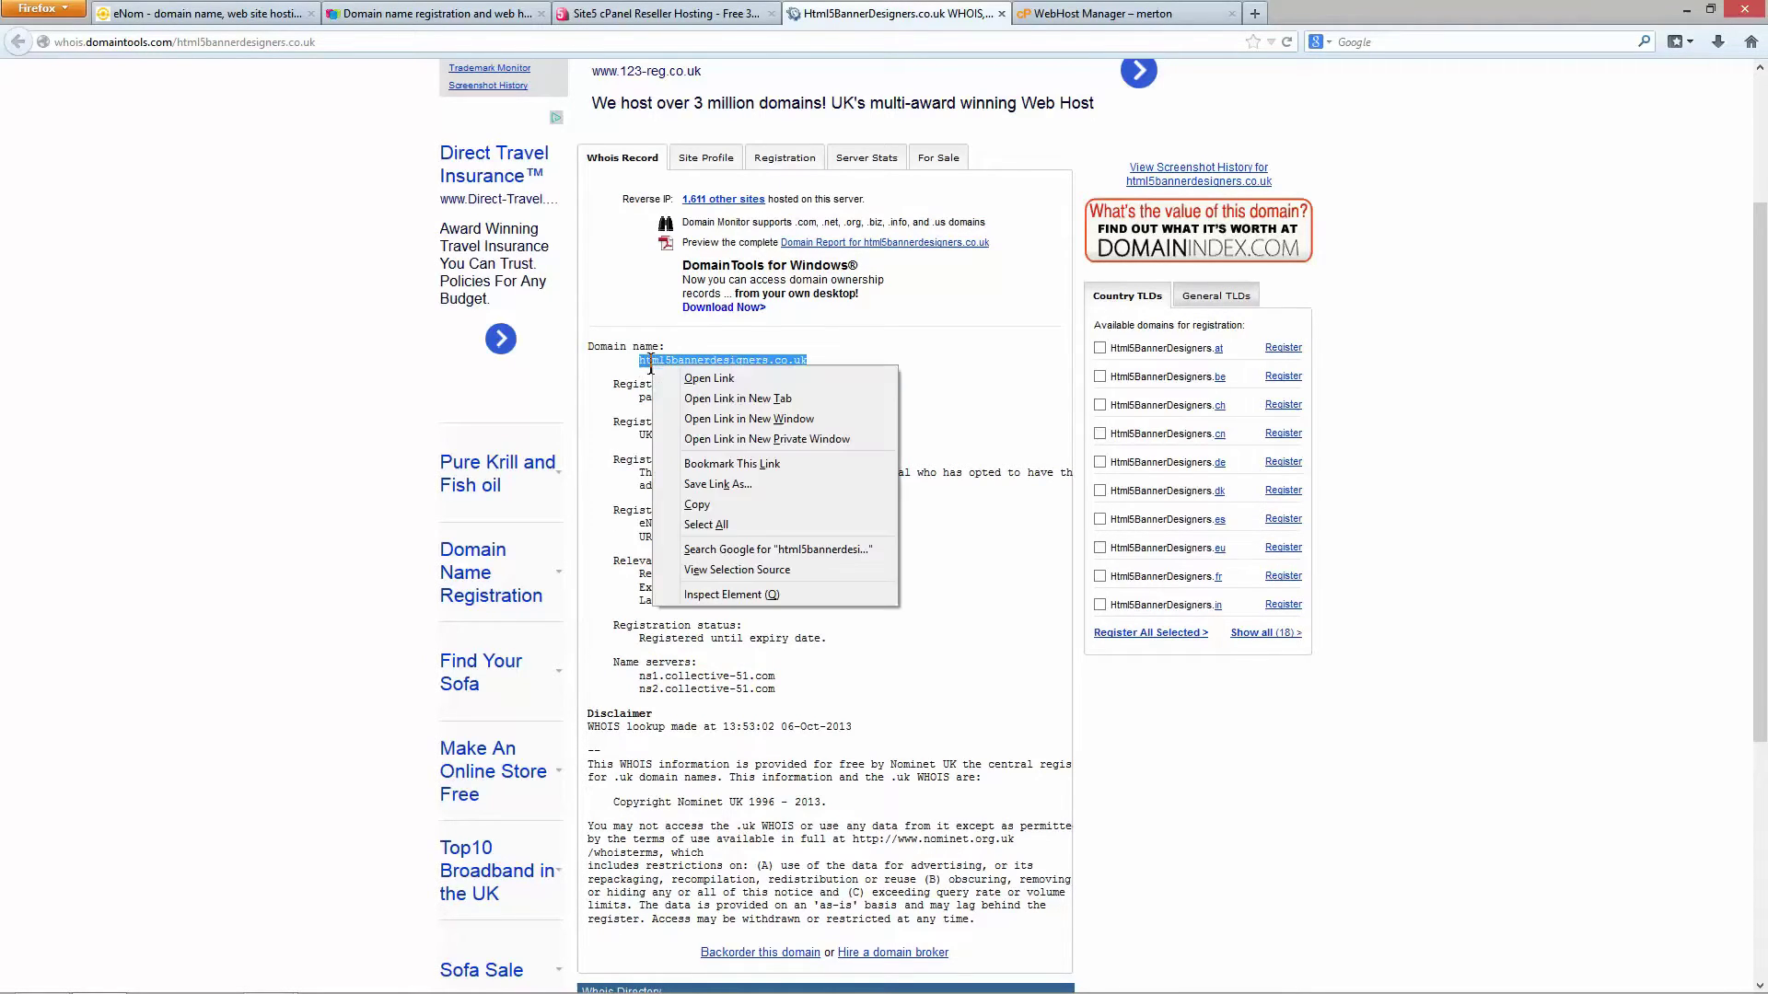
click(715, 504)
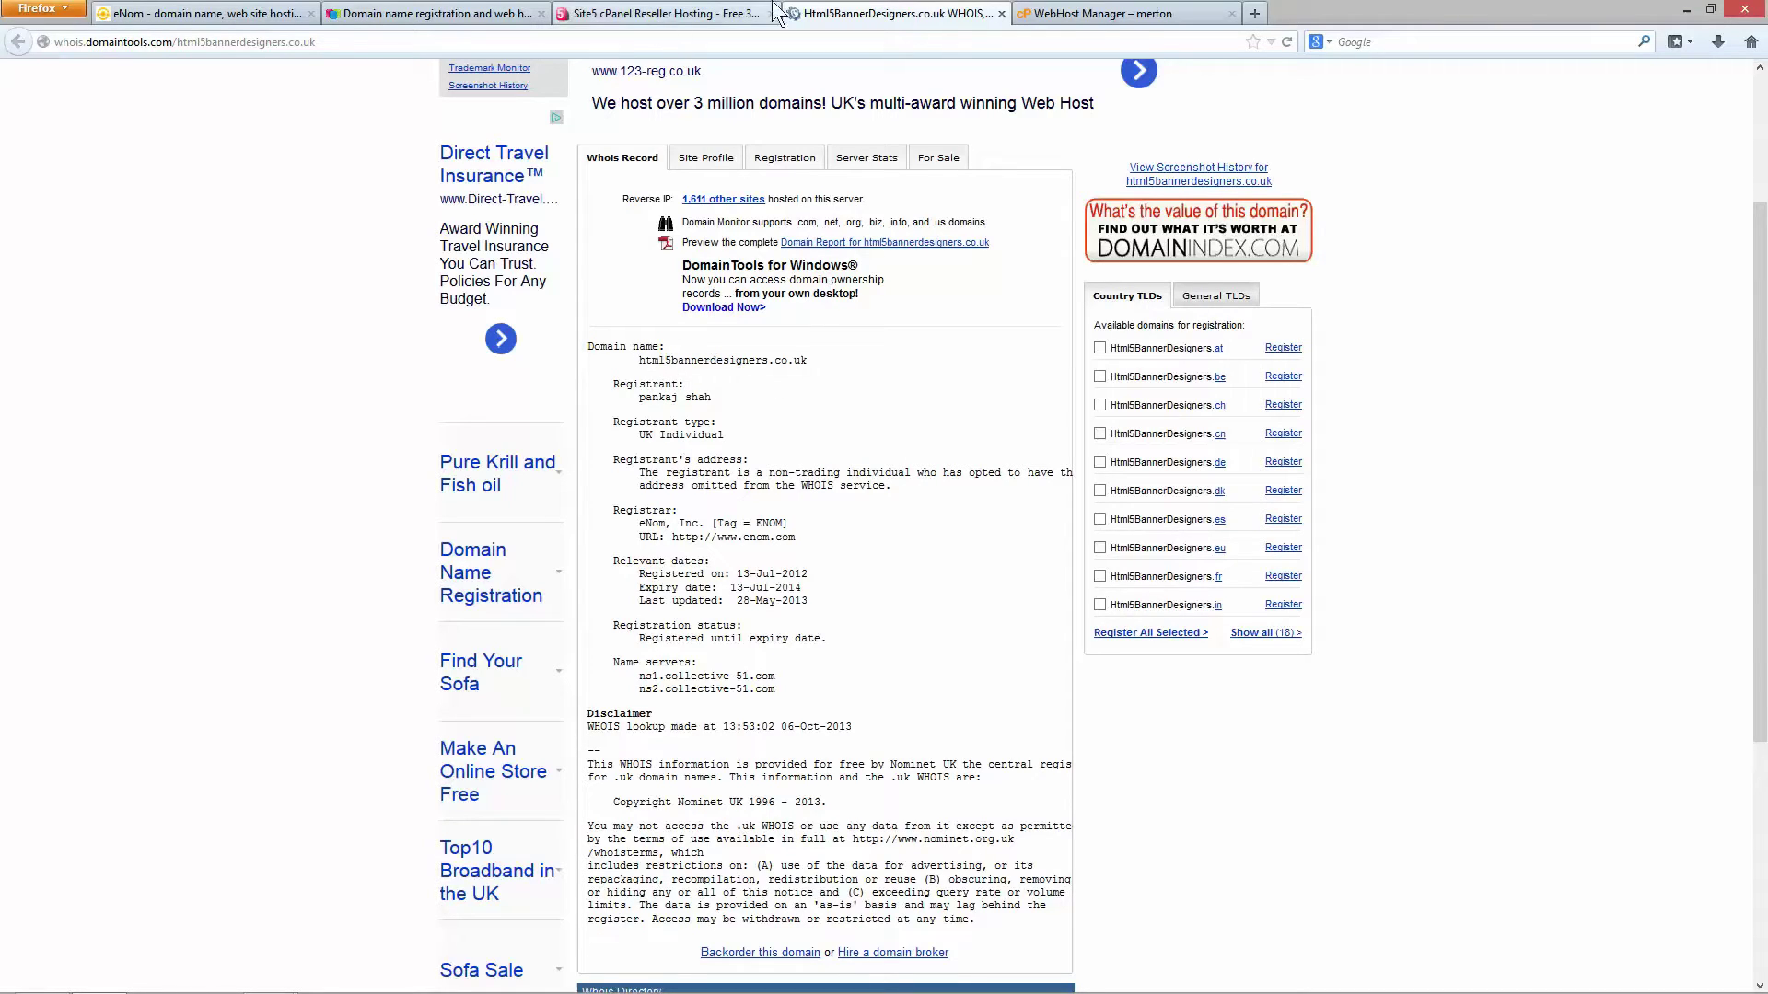
Step: Start a new account in WebHost Manager with html5bannerdesigners.co.uk pasted as its domain
click(1112, 13)
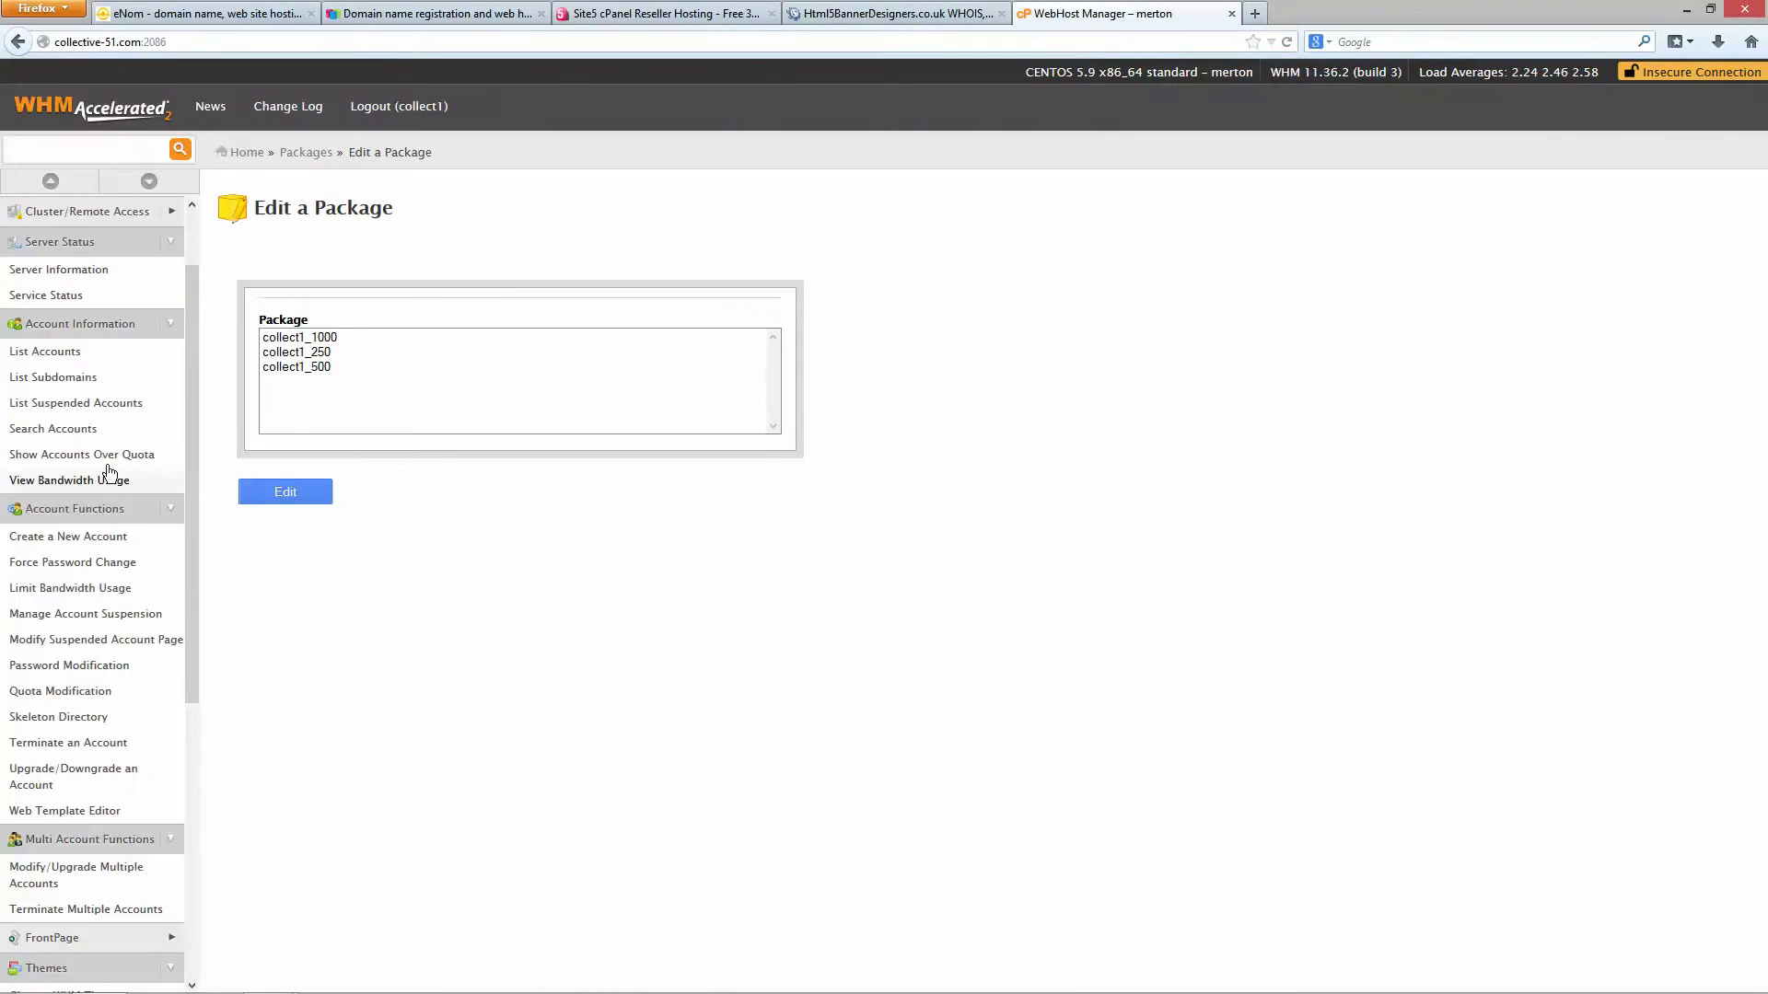
click(55, 543)
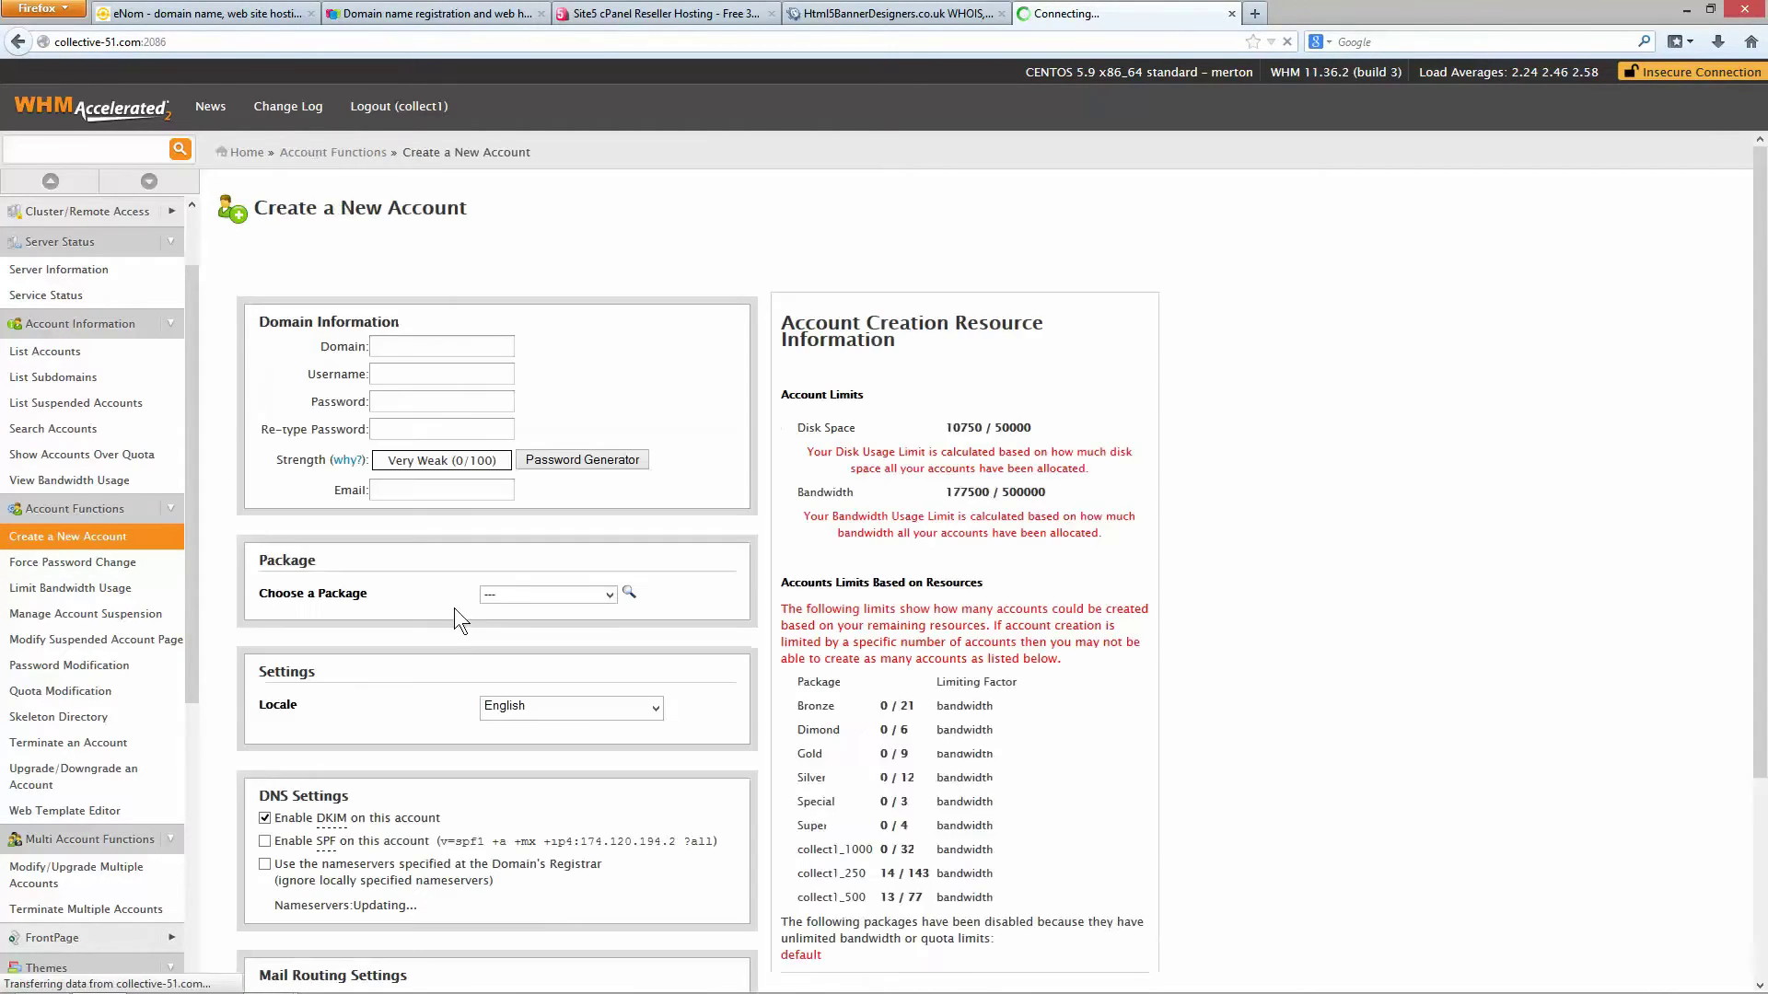
right_click(376, 347)
click(410, 424)
click(414, 376)
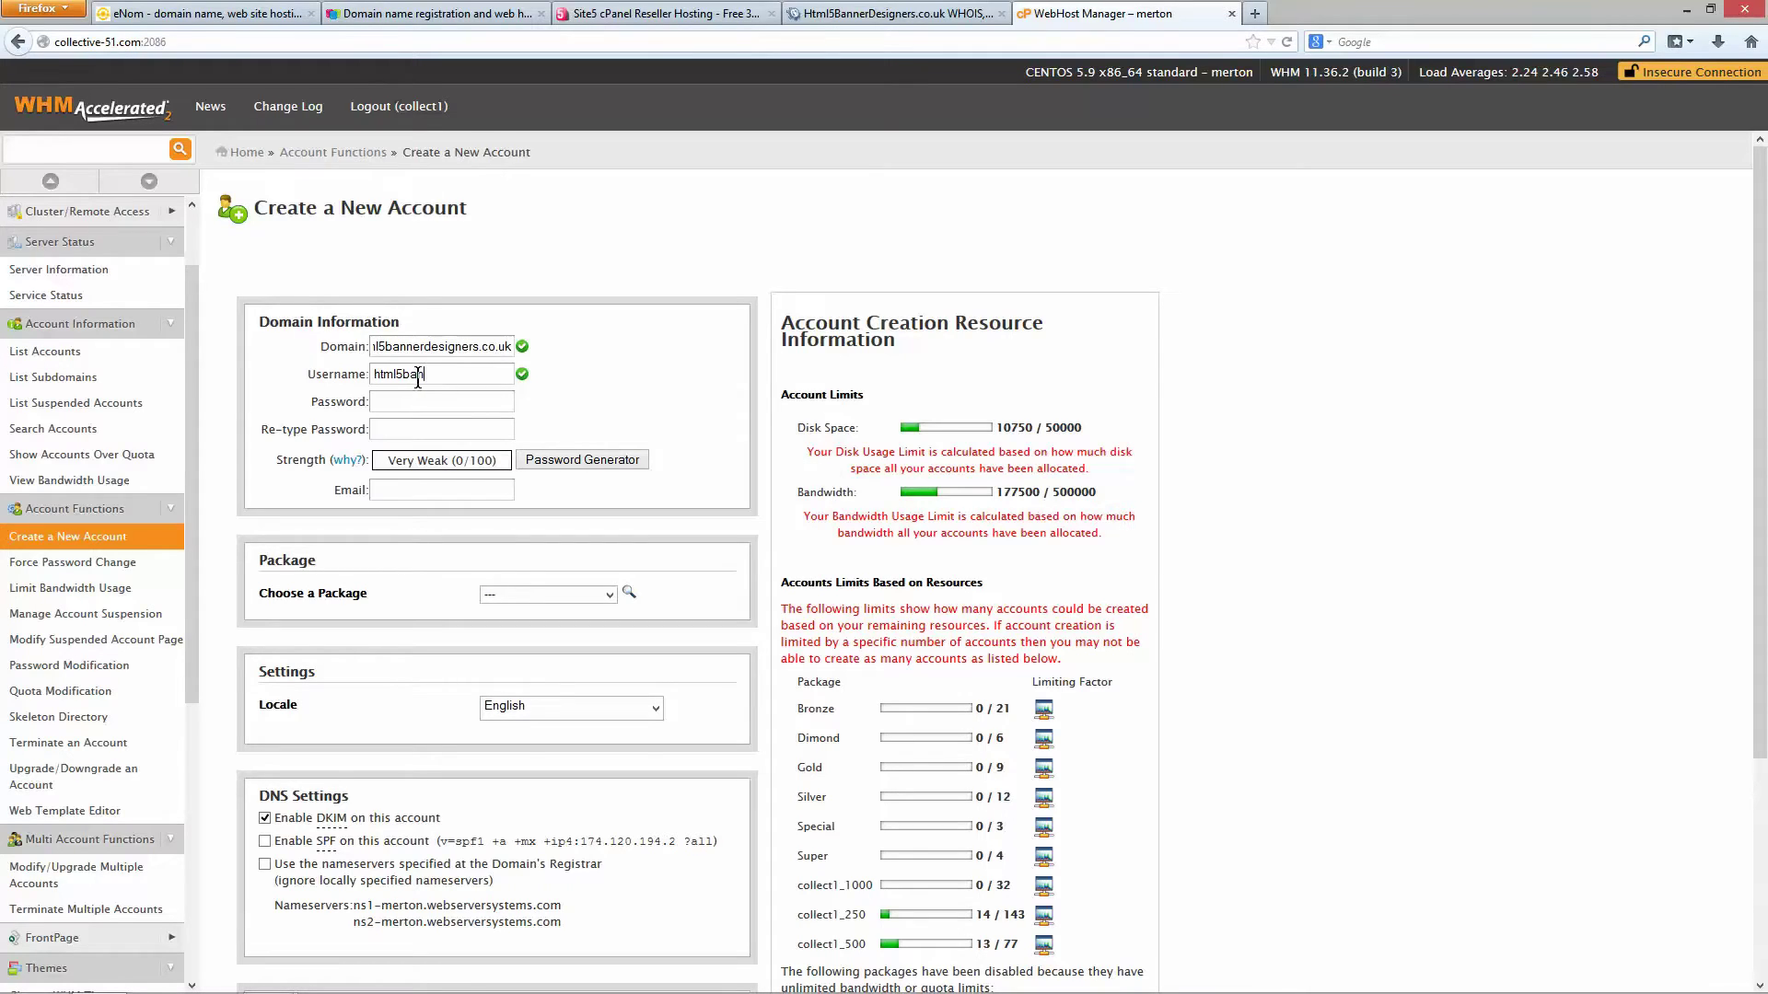
Step: Change the new account's username to html5ba7
triple_click(417, 348)
click(436, 375)
drag(373, 376, 427, 375)
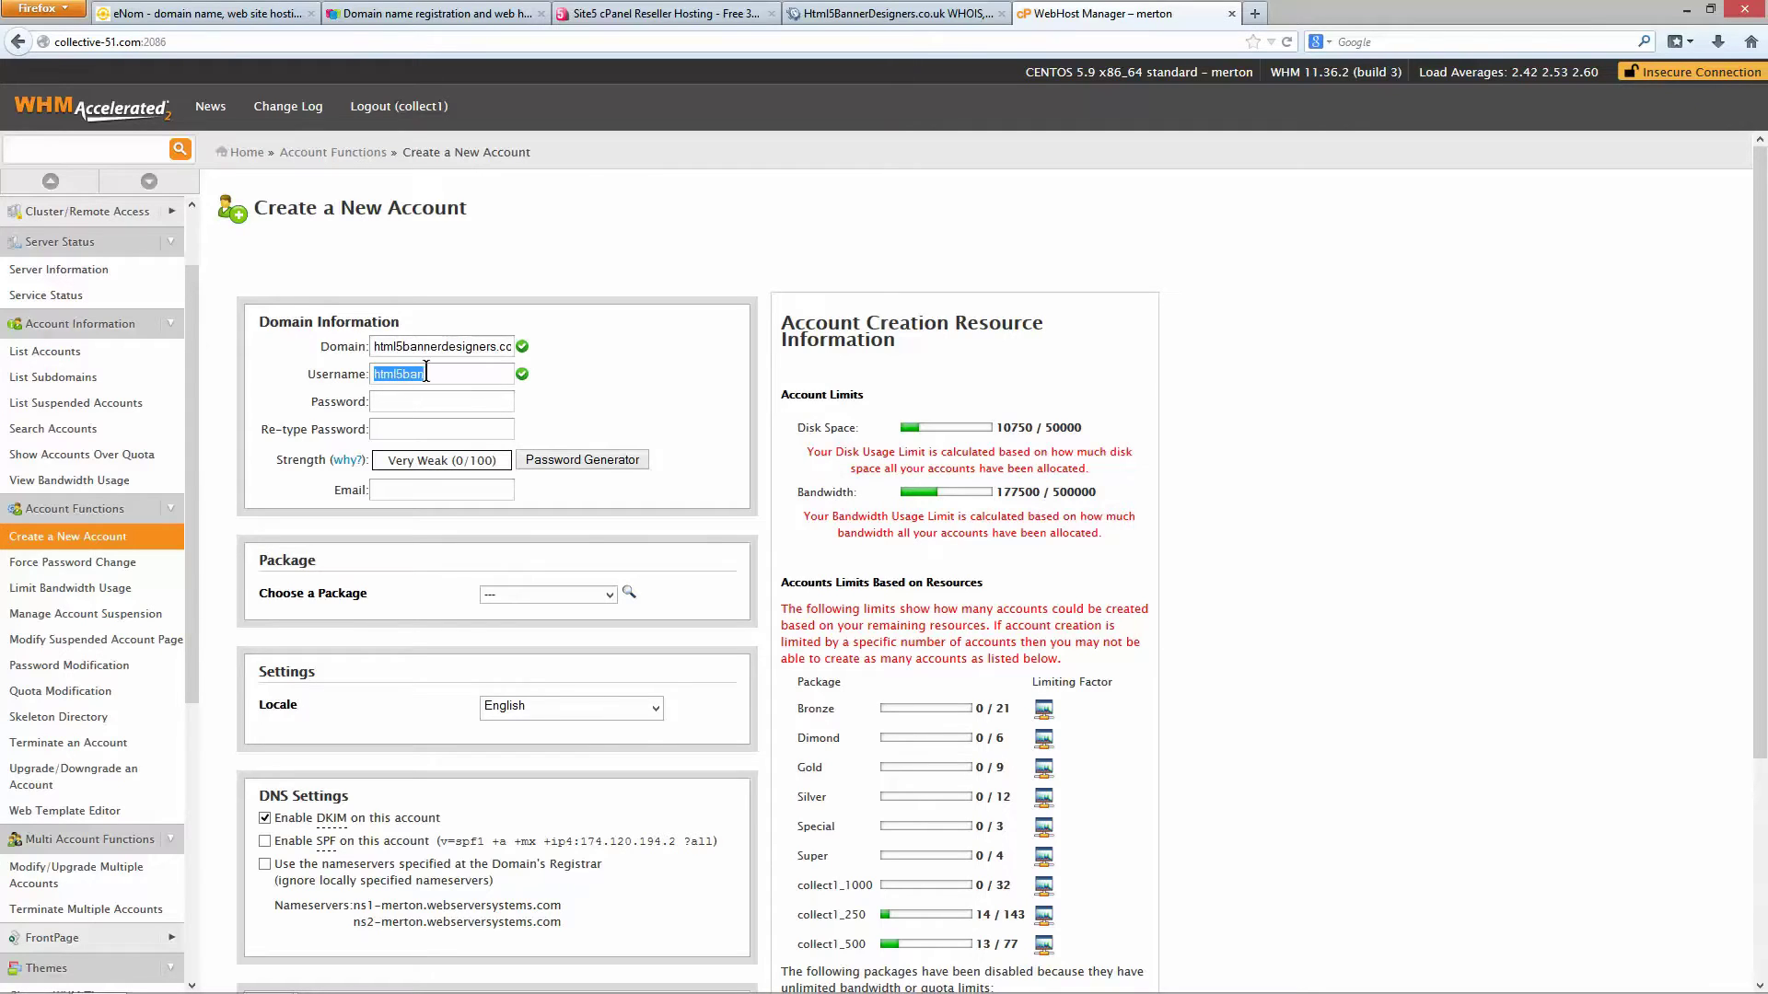
click(428, 373)
key(BackSpace)
text(7)
double_click(429, 376)
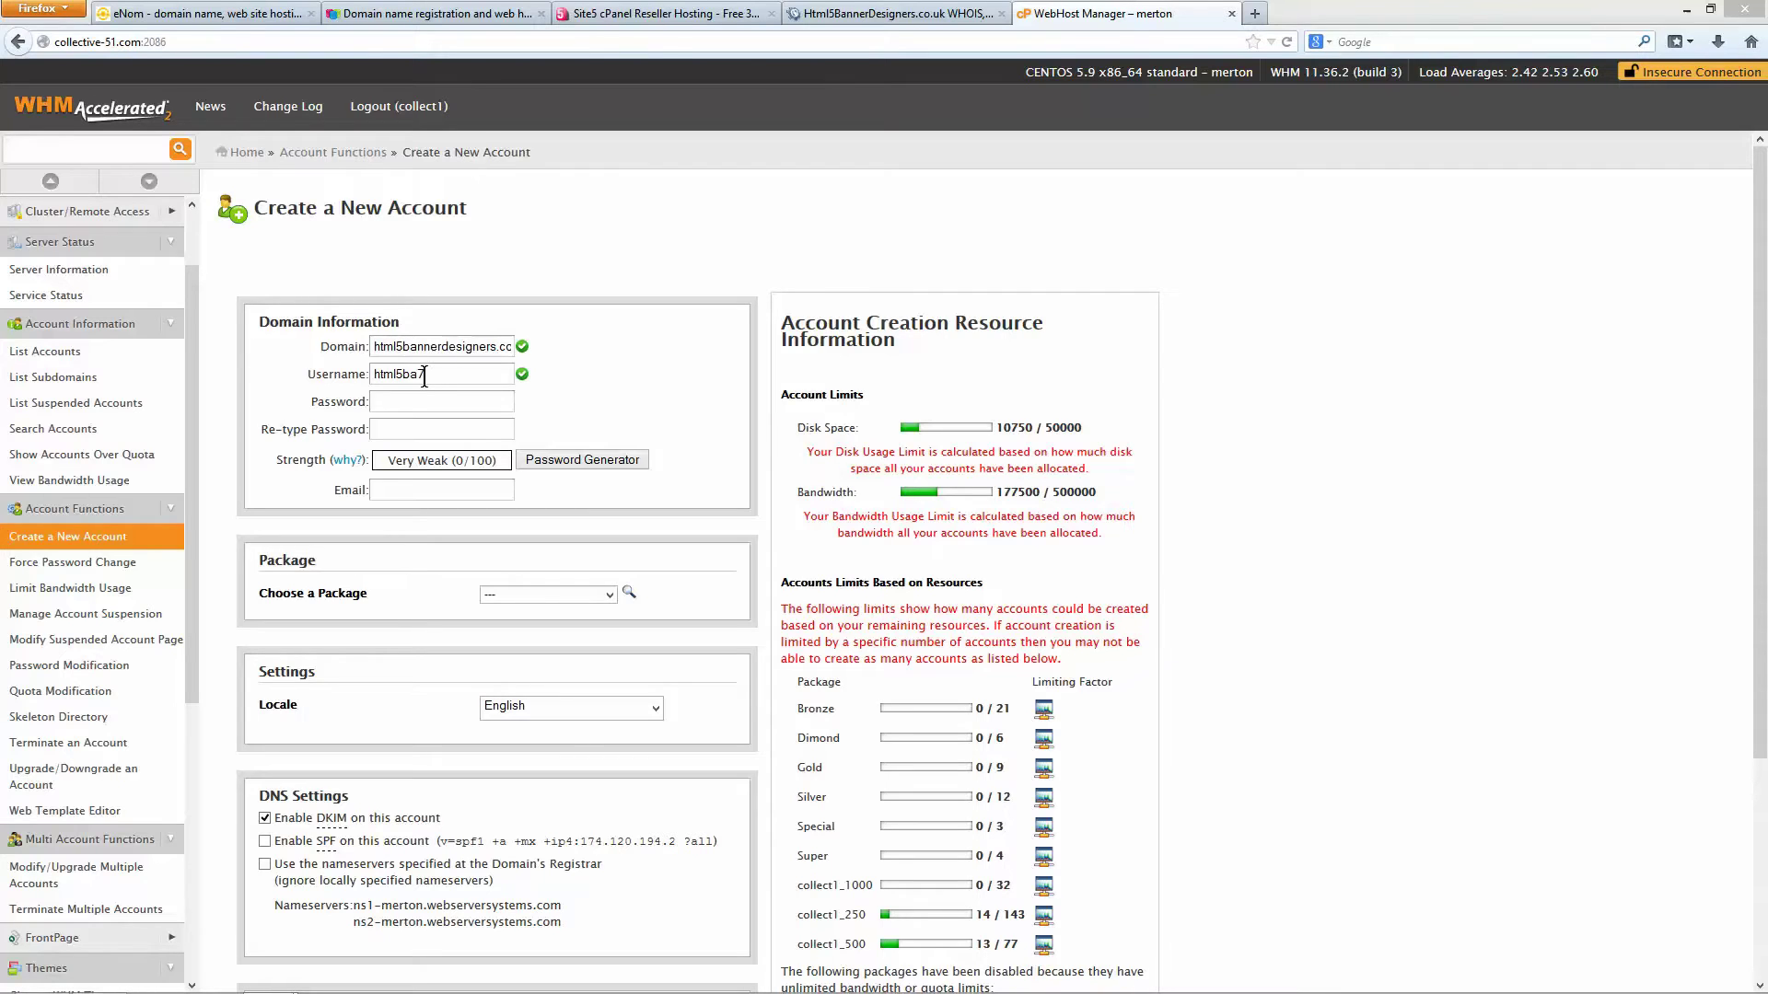
Step: Try out the Password Generator by generating several random passwords, and dismiss it without applying one
click(587, 459)
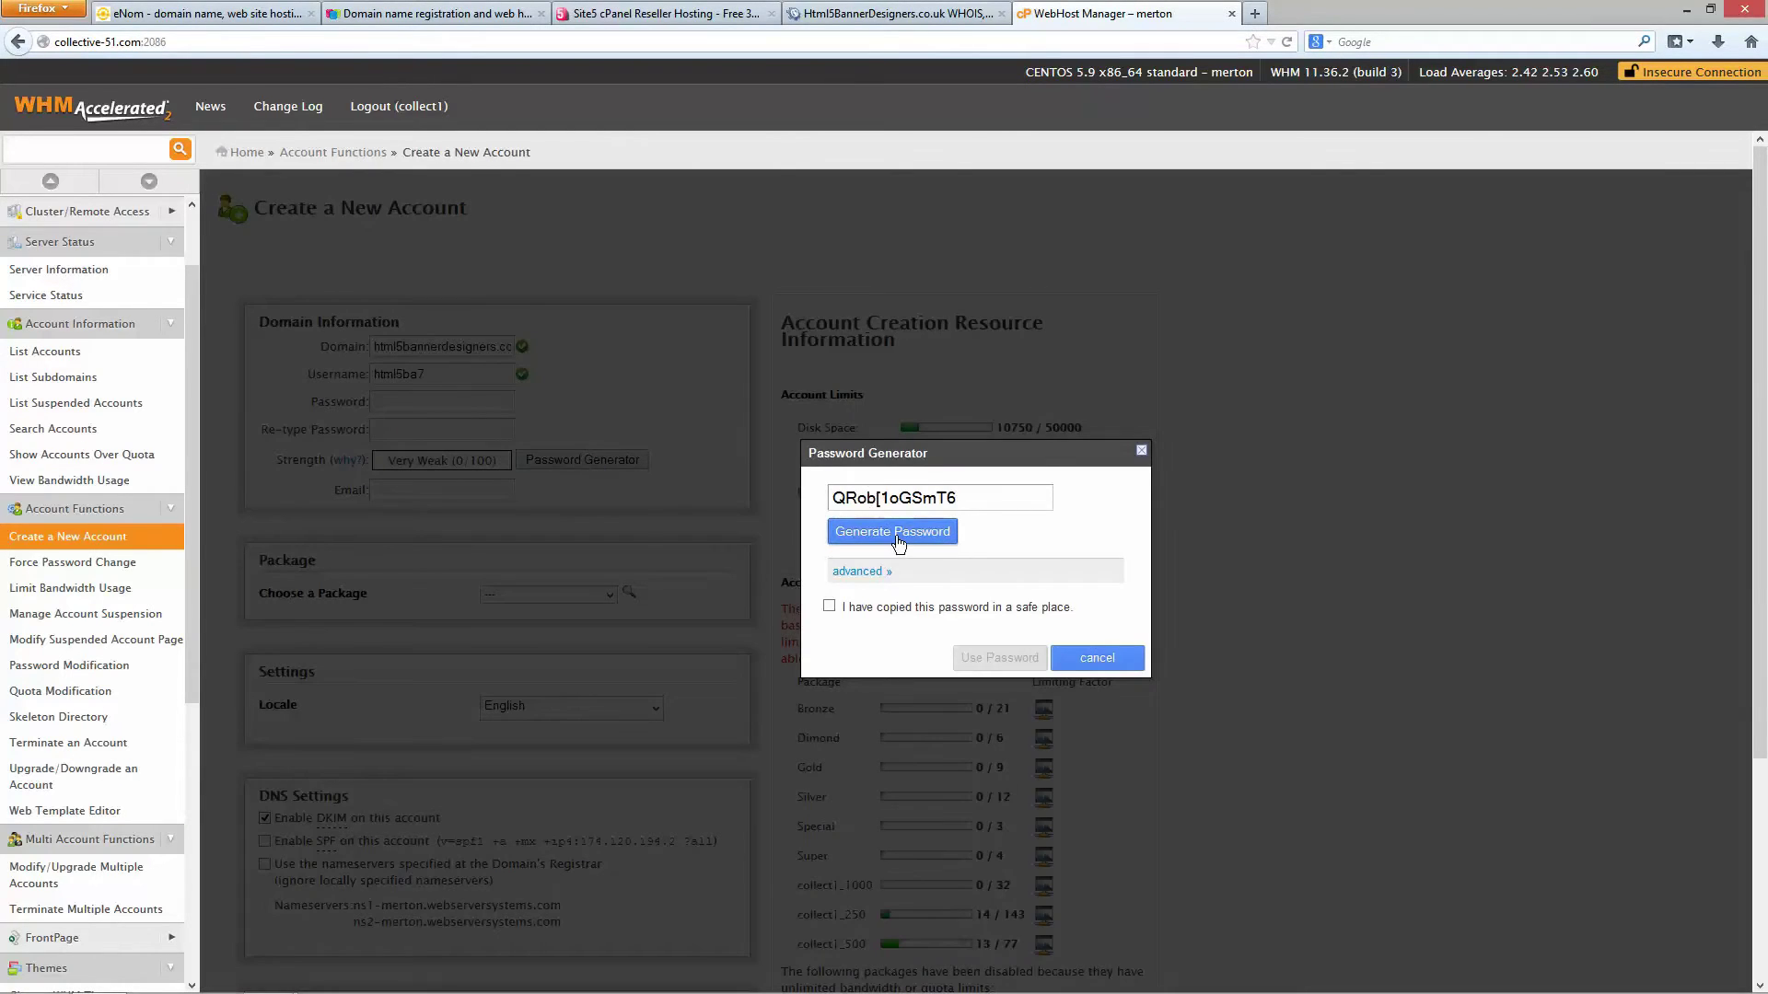
click(898, 540)
click(886, 542)
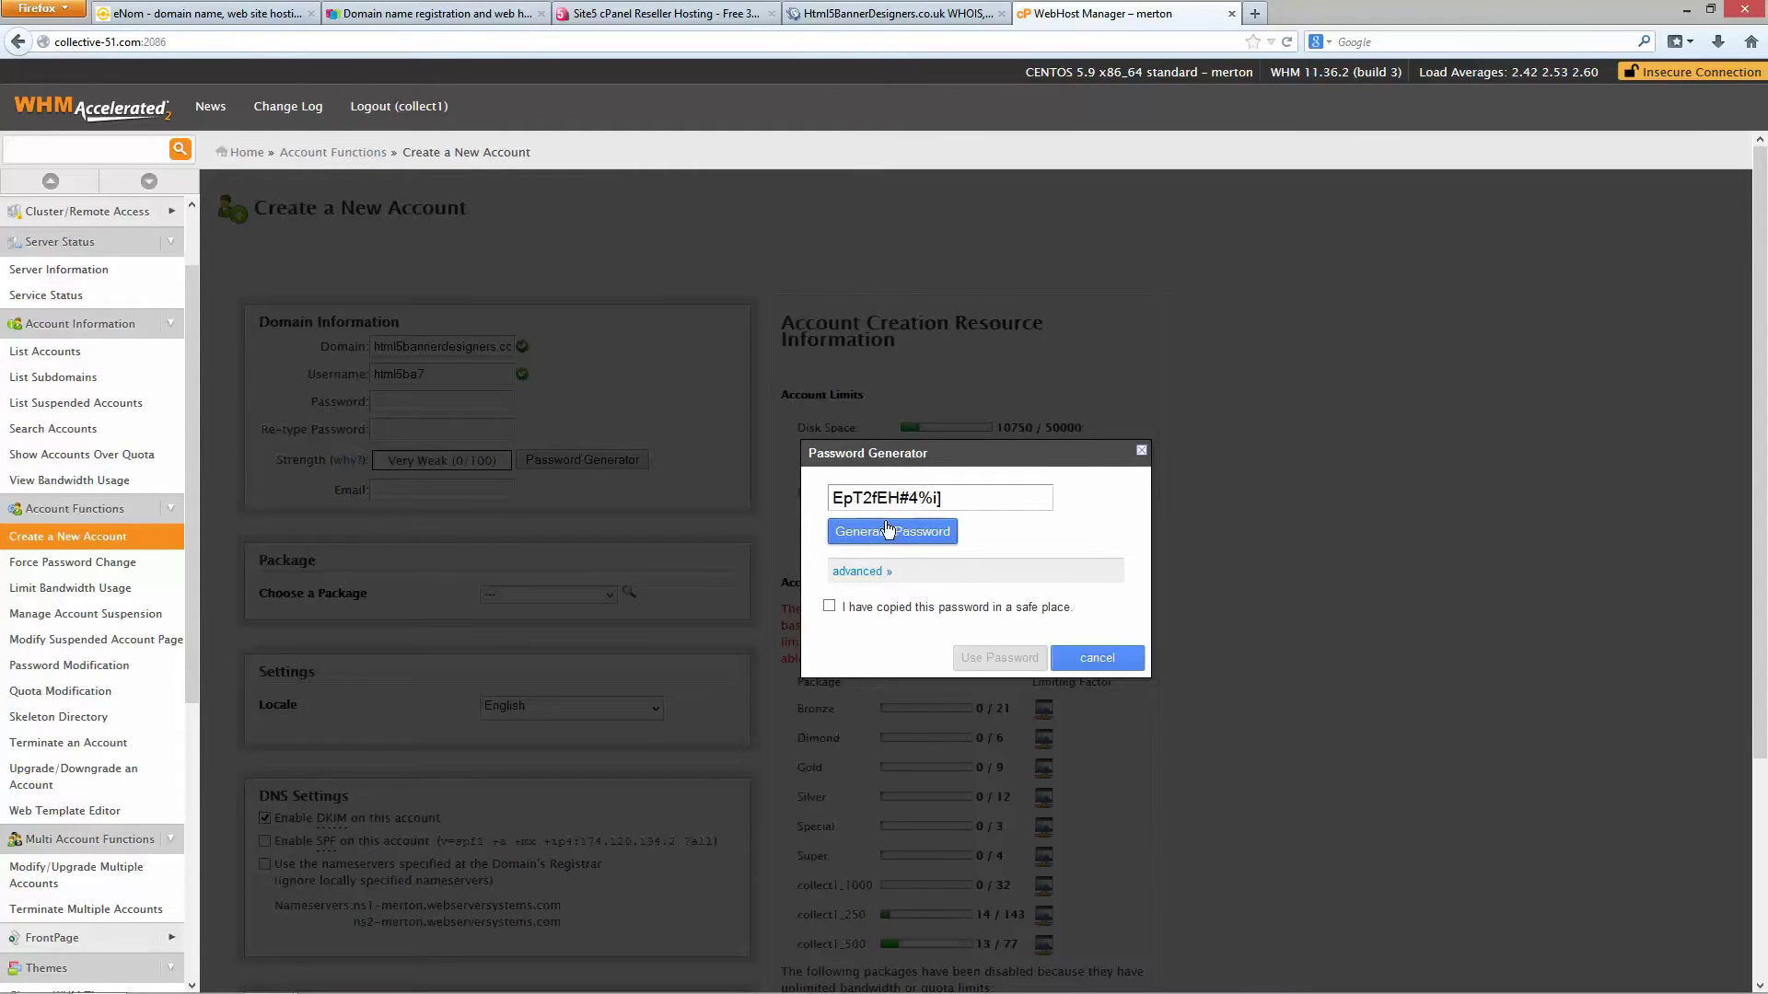
click(880, 543)
click(893, 541)
drag(837, 497, 967, 500)
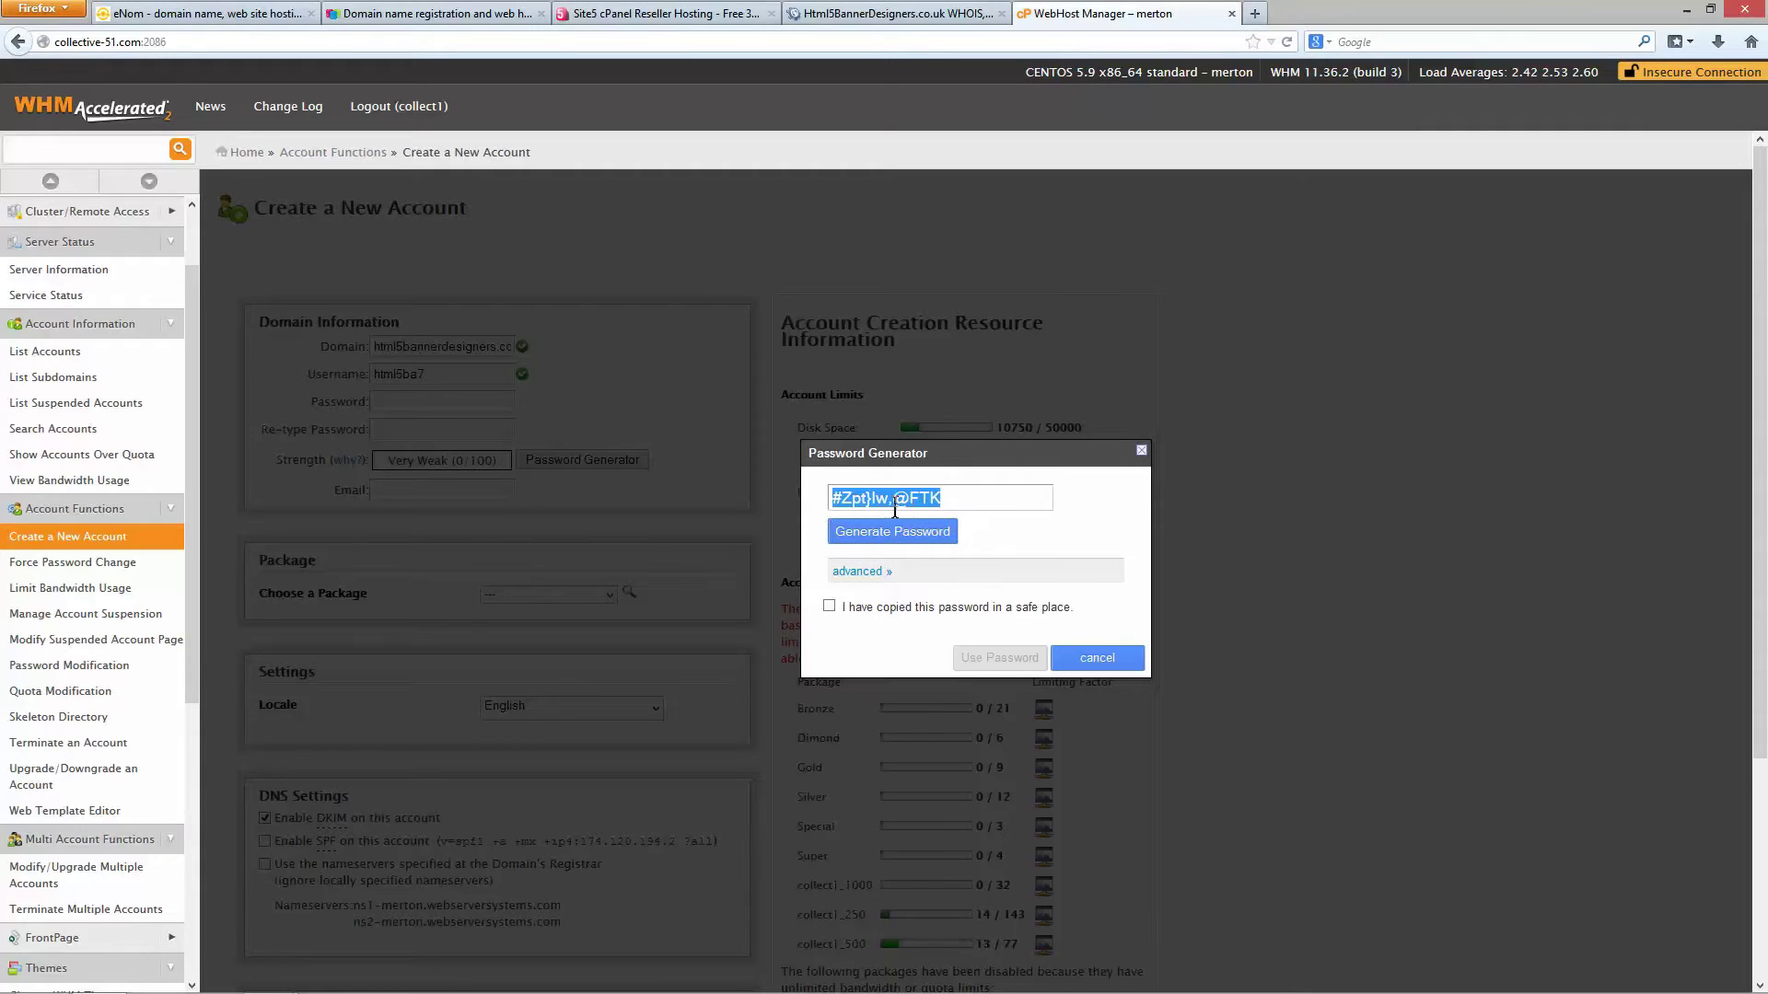
click(1098, 659)
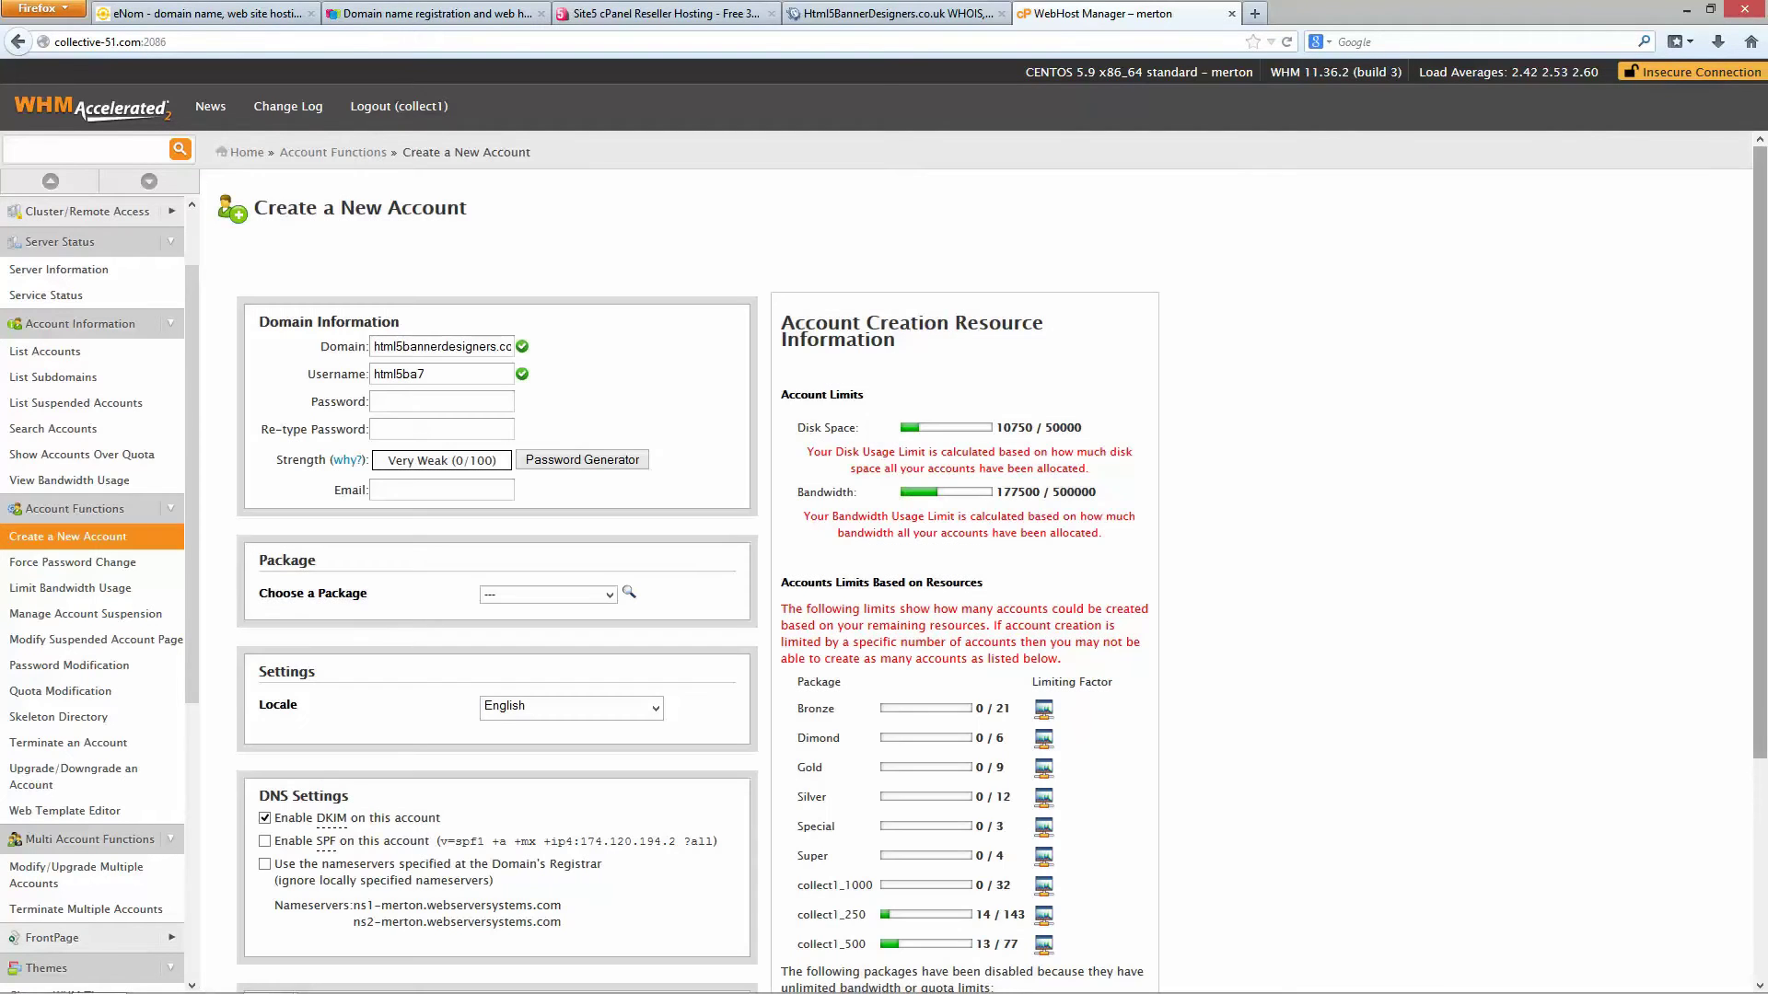
Step: Enter the account password, repeat it for confirmation, and fill in the contact email address
click(438, 402)
key(ctrl+v)
click(446, 429)
key(ctrl+v)
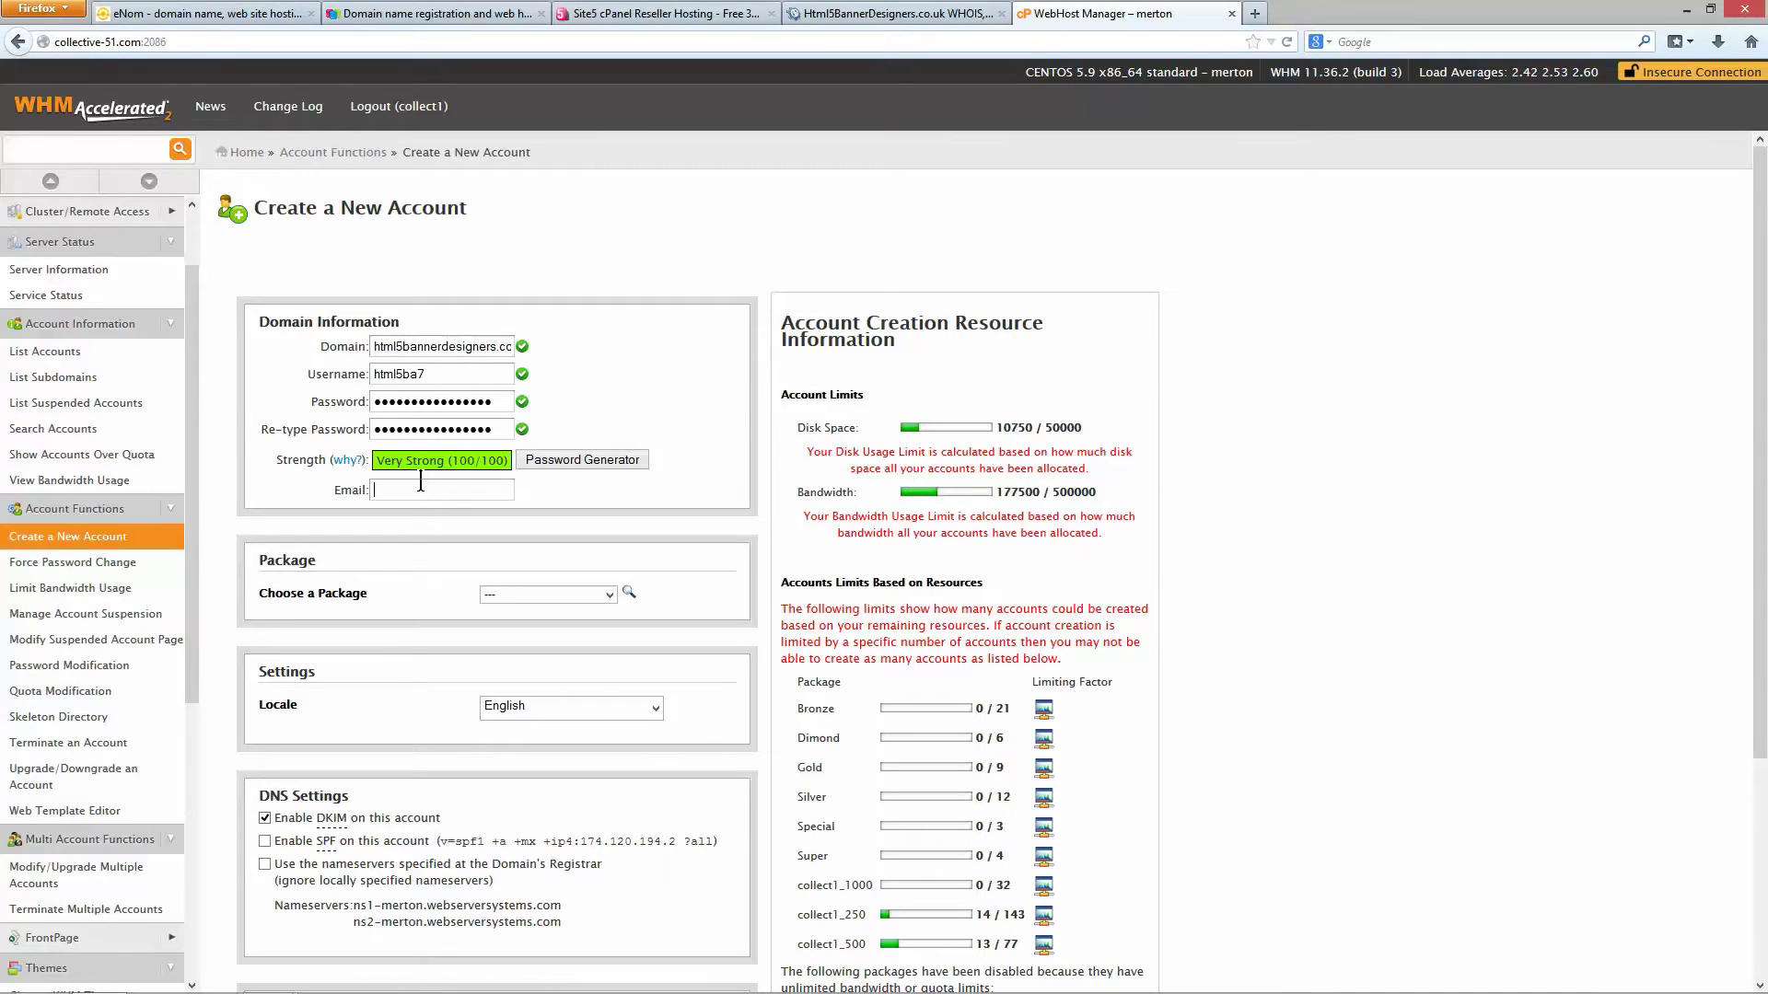
text(test@test.com)
Step: Assign the collect1_250 package to the new account and keep English as its locale
click(536, 592)
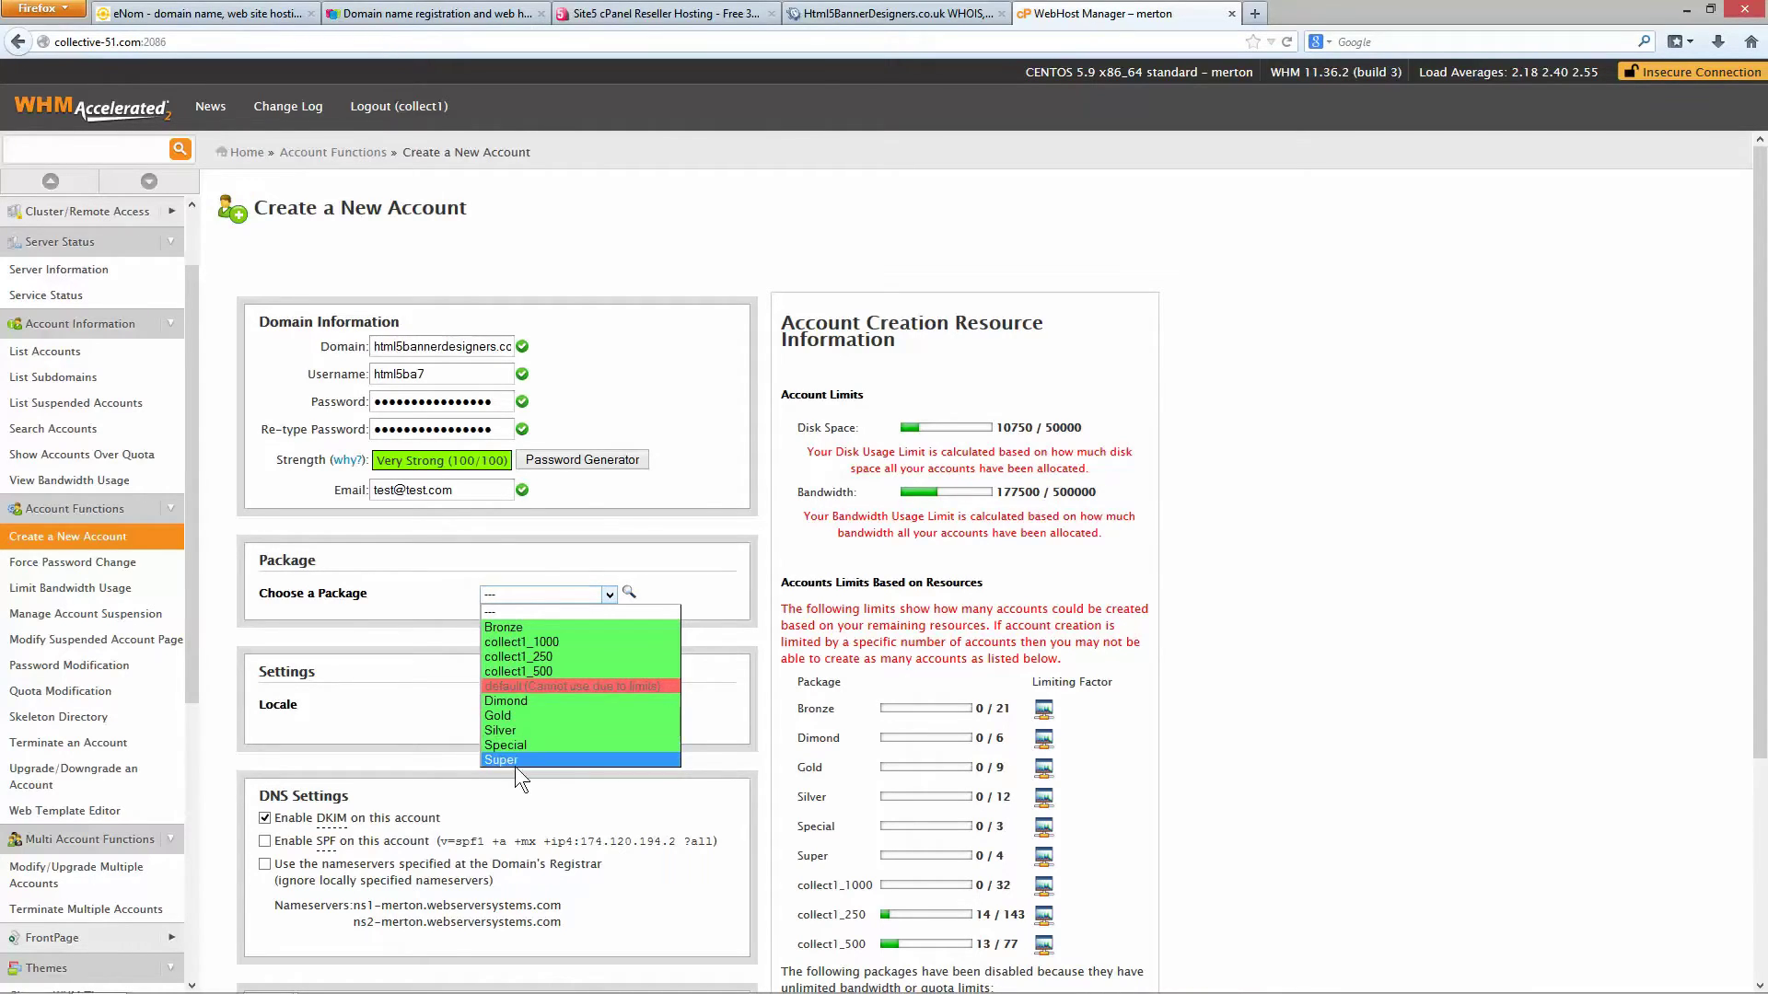
click(588, 656)
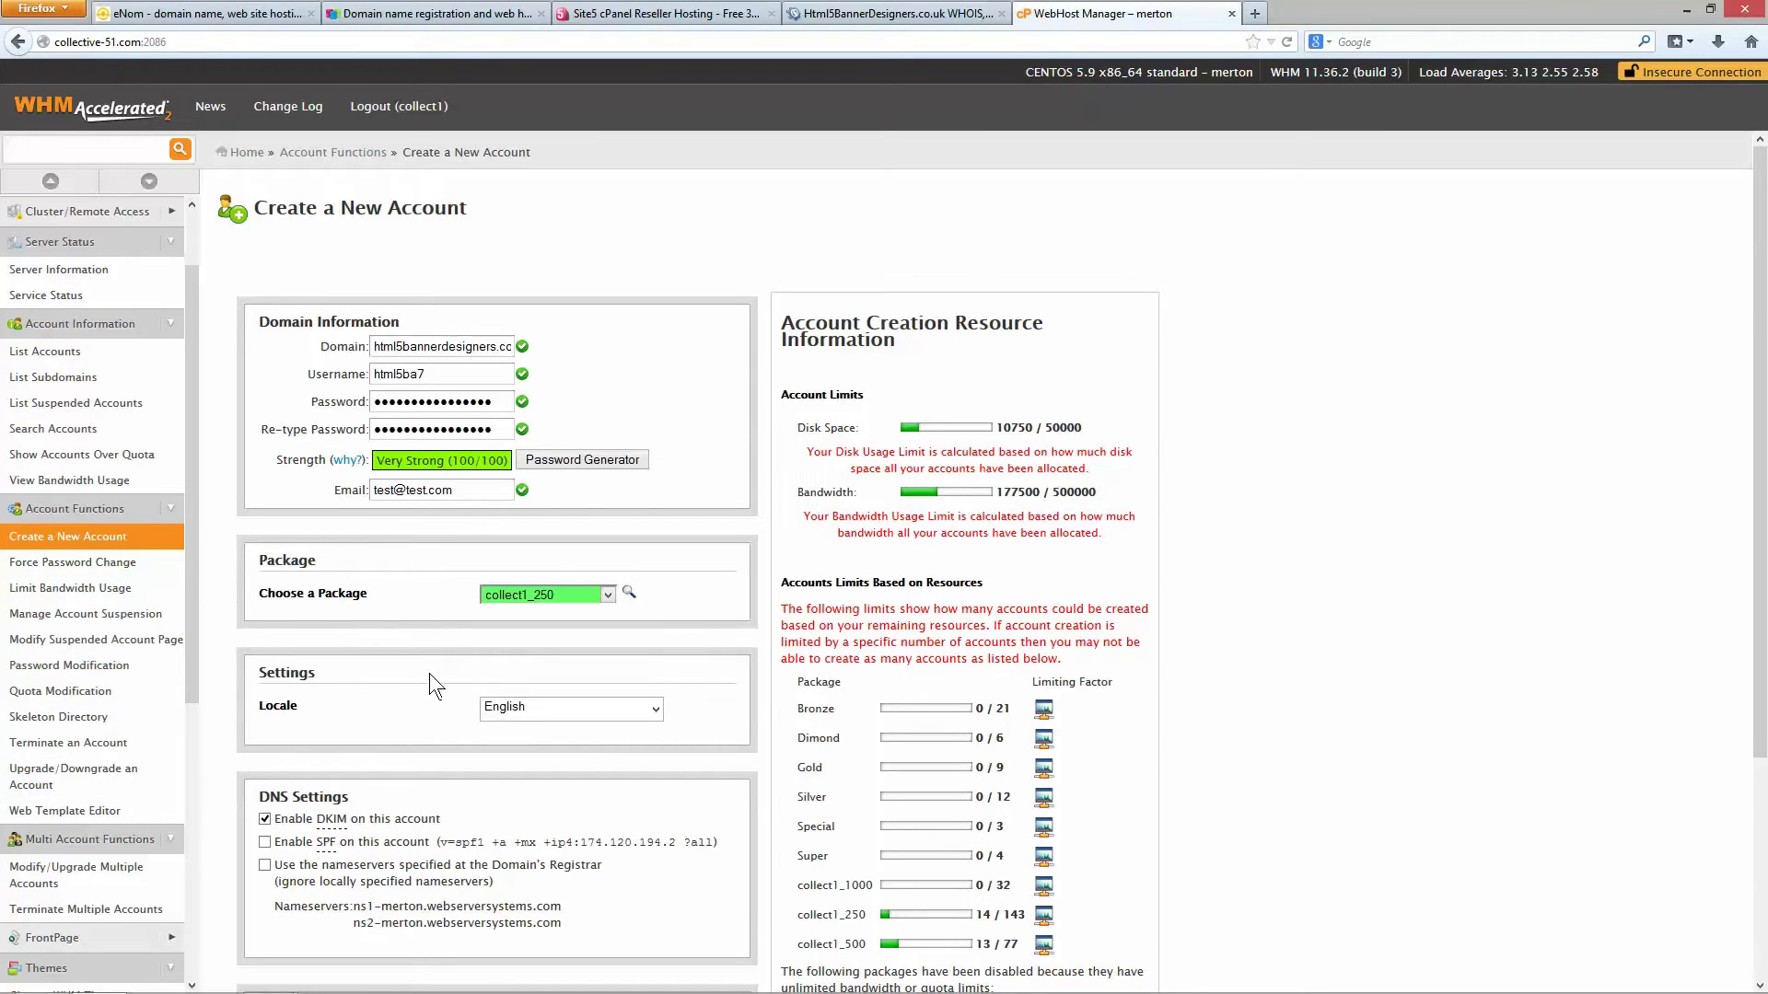
scroll(422, 689, down, 2)
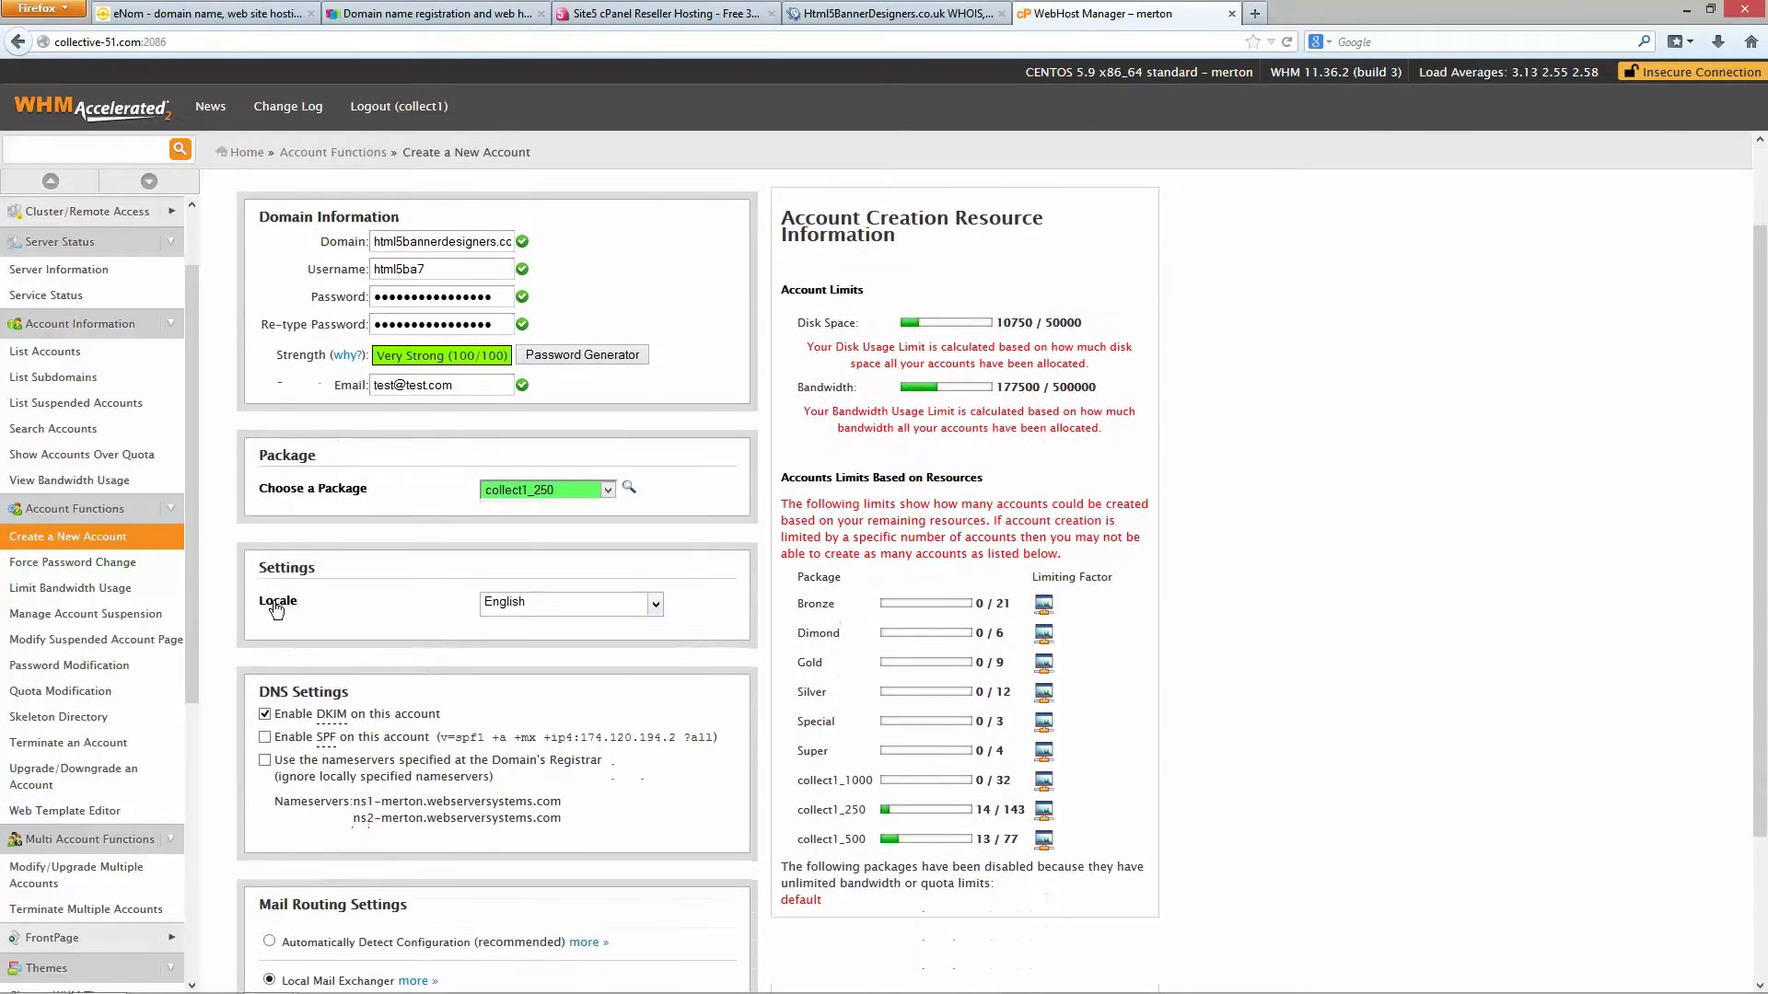
click(511, 605)
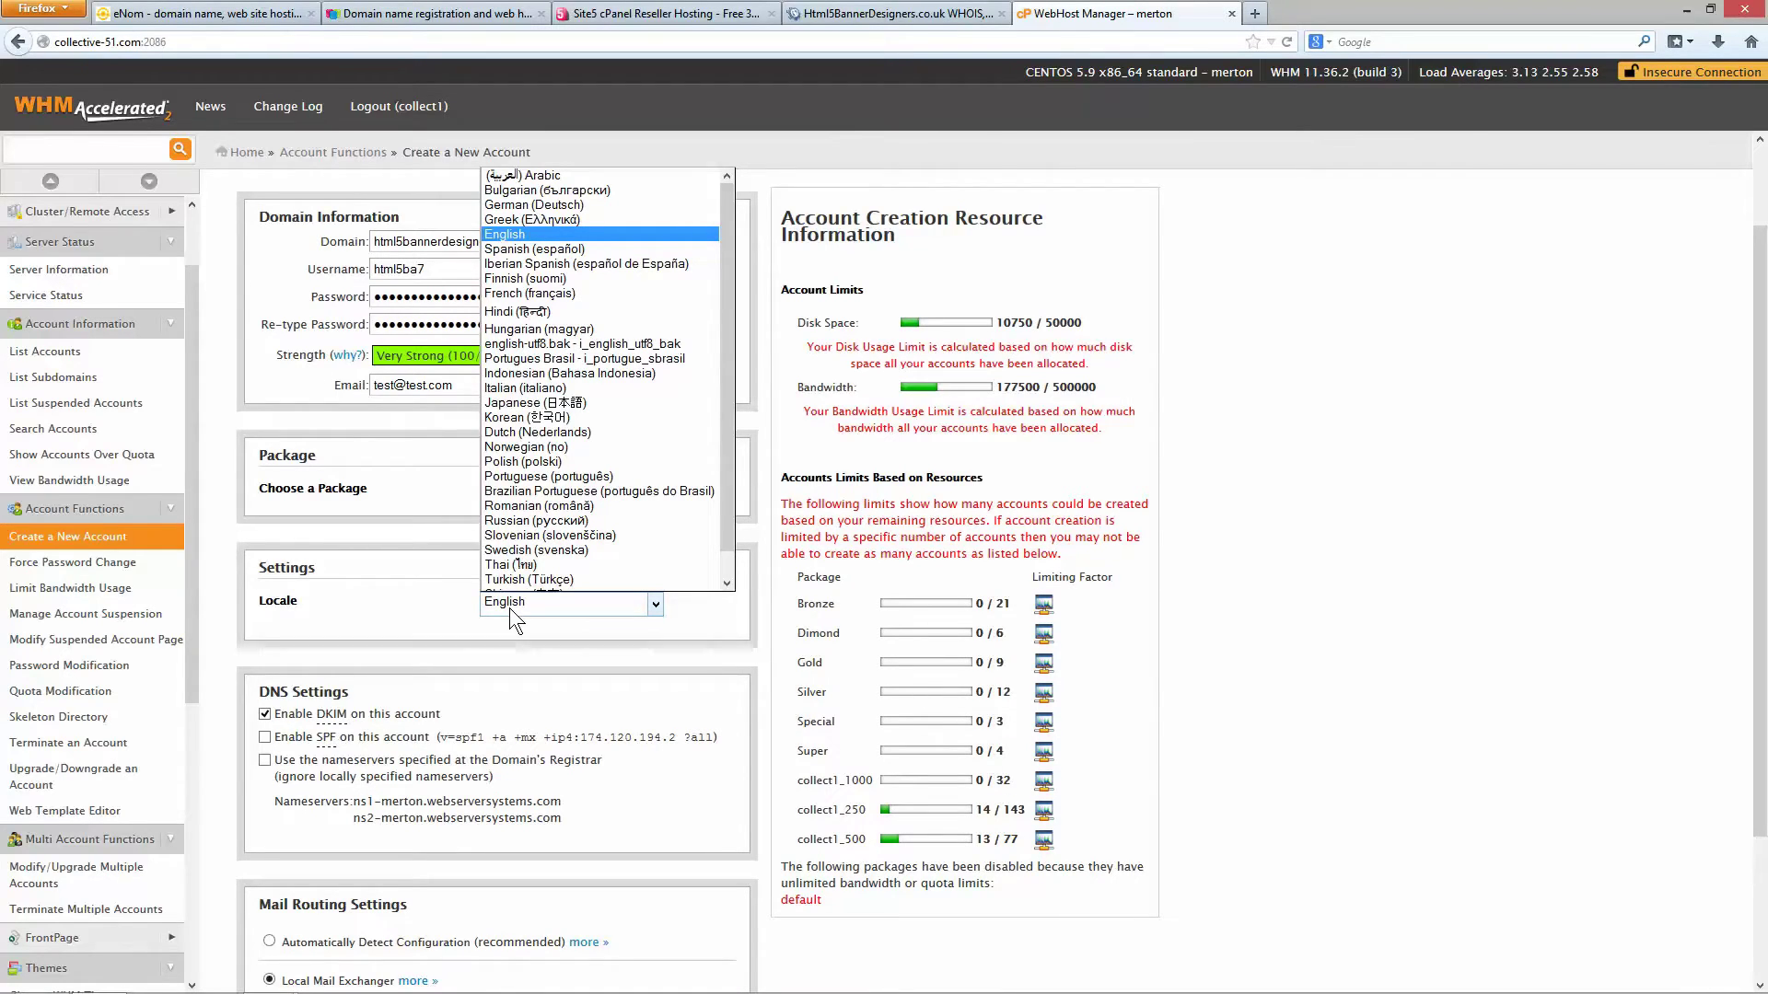
click(369, 583)
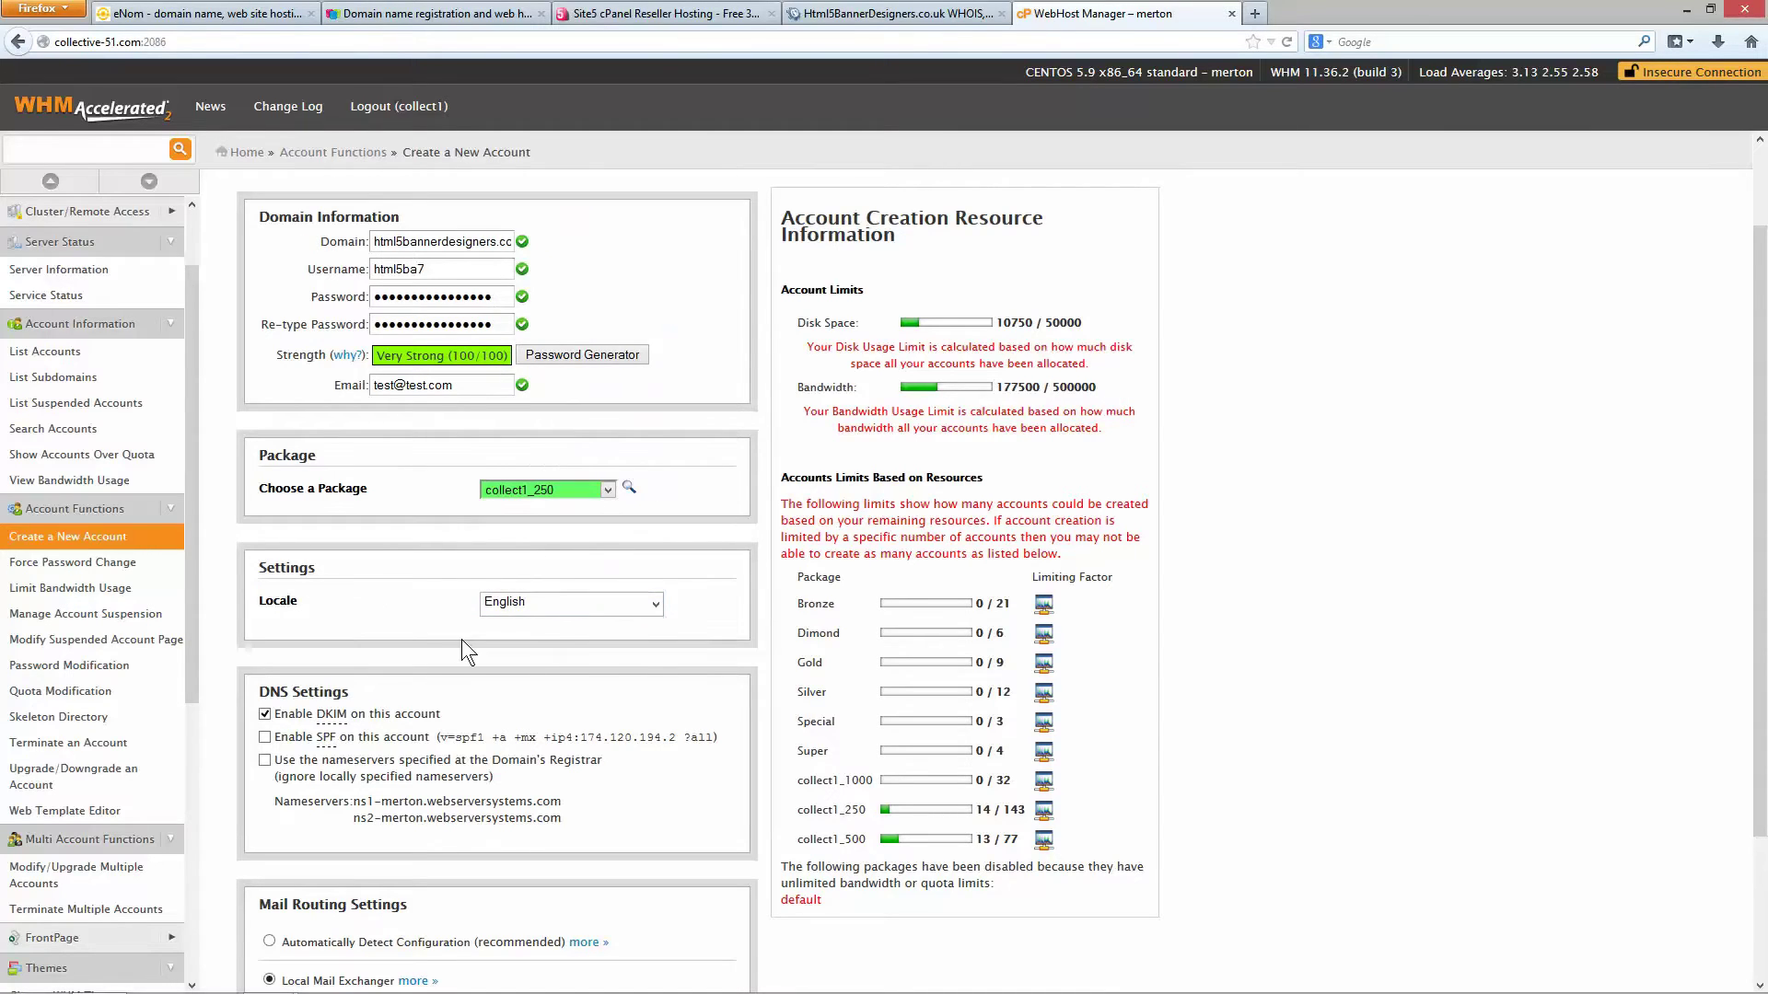
Step: Enable SPF in the new account's DNS settings
scroll(409, 688, down, 1)
scroll(409, 688, down, 3)
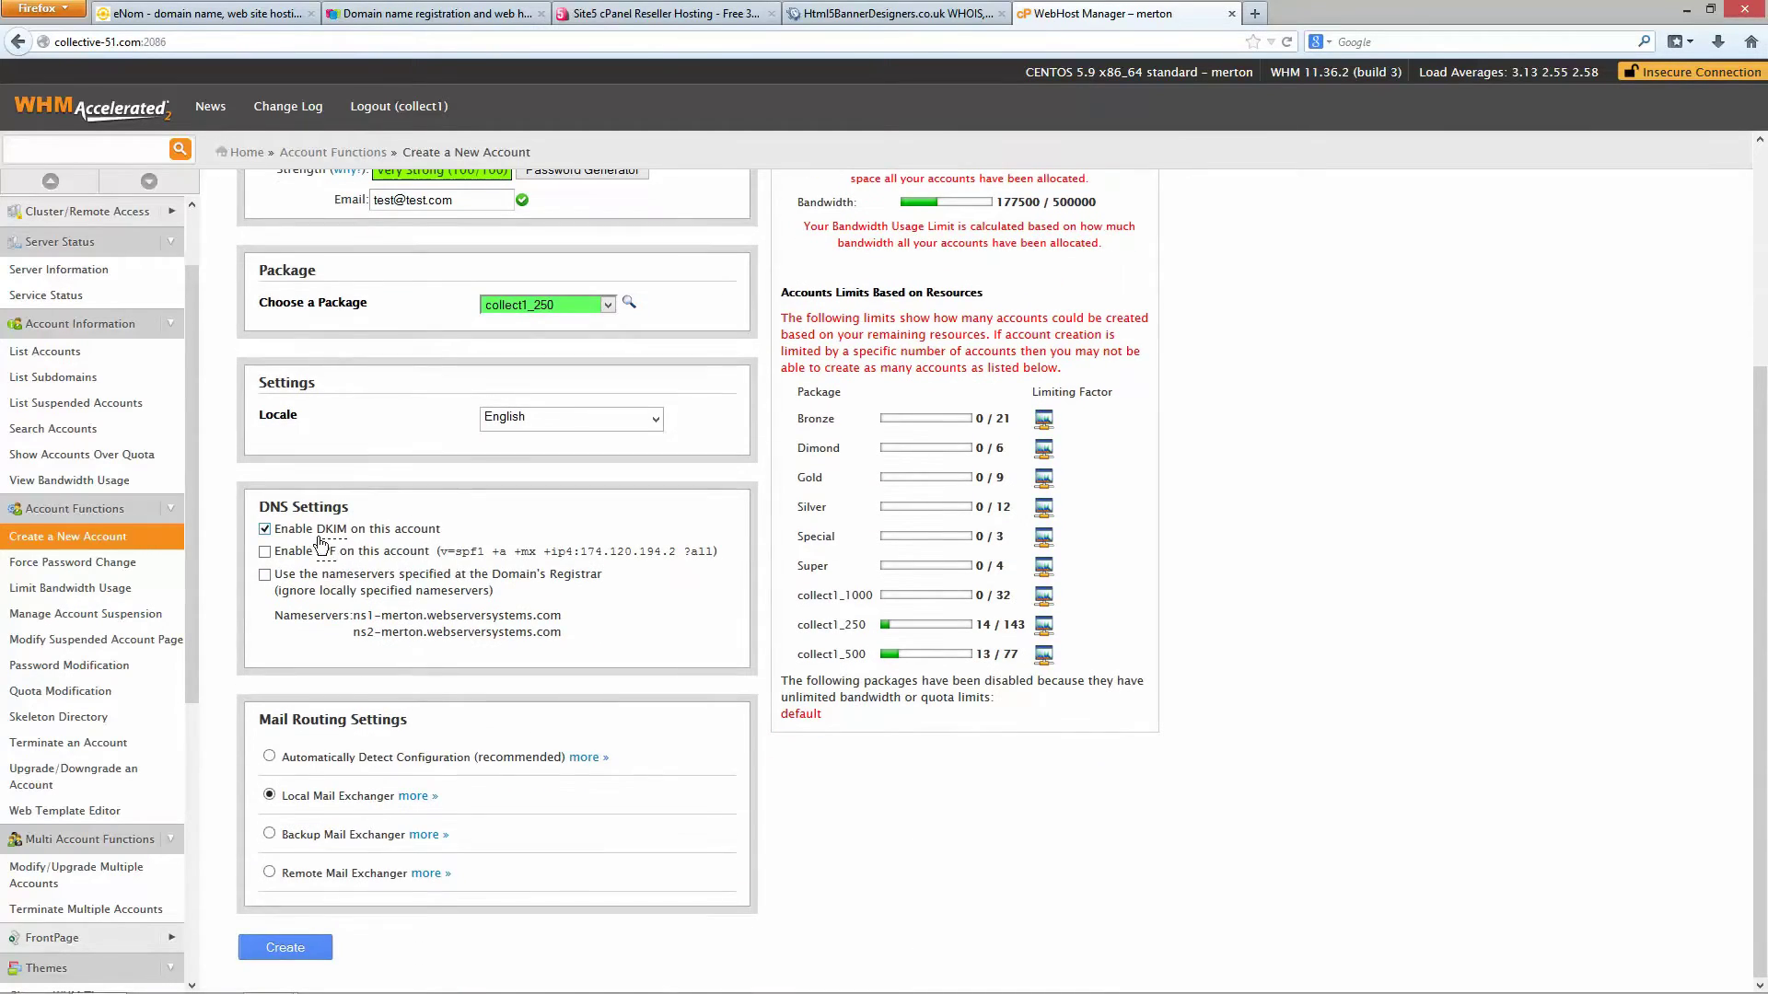
click(265, 551)
Step: Check the name servers listed in the domain's WHOIS record
click(902, 16)
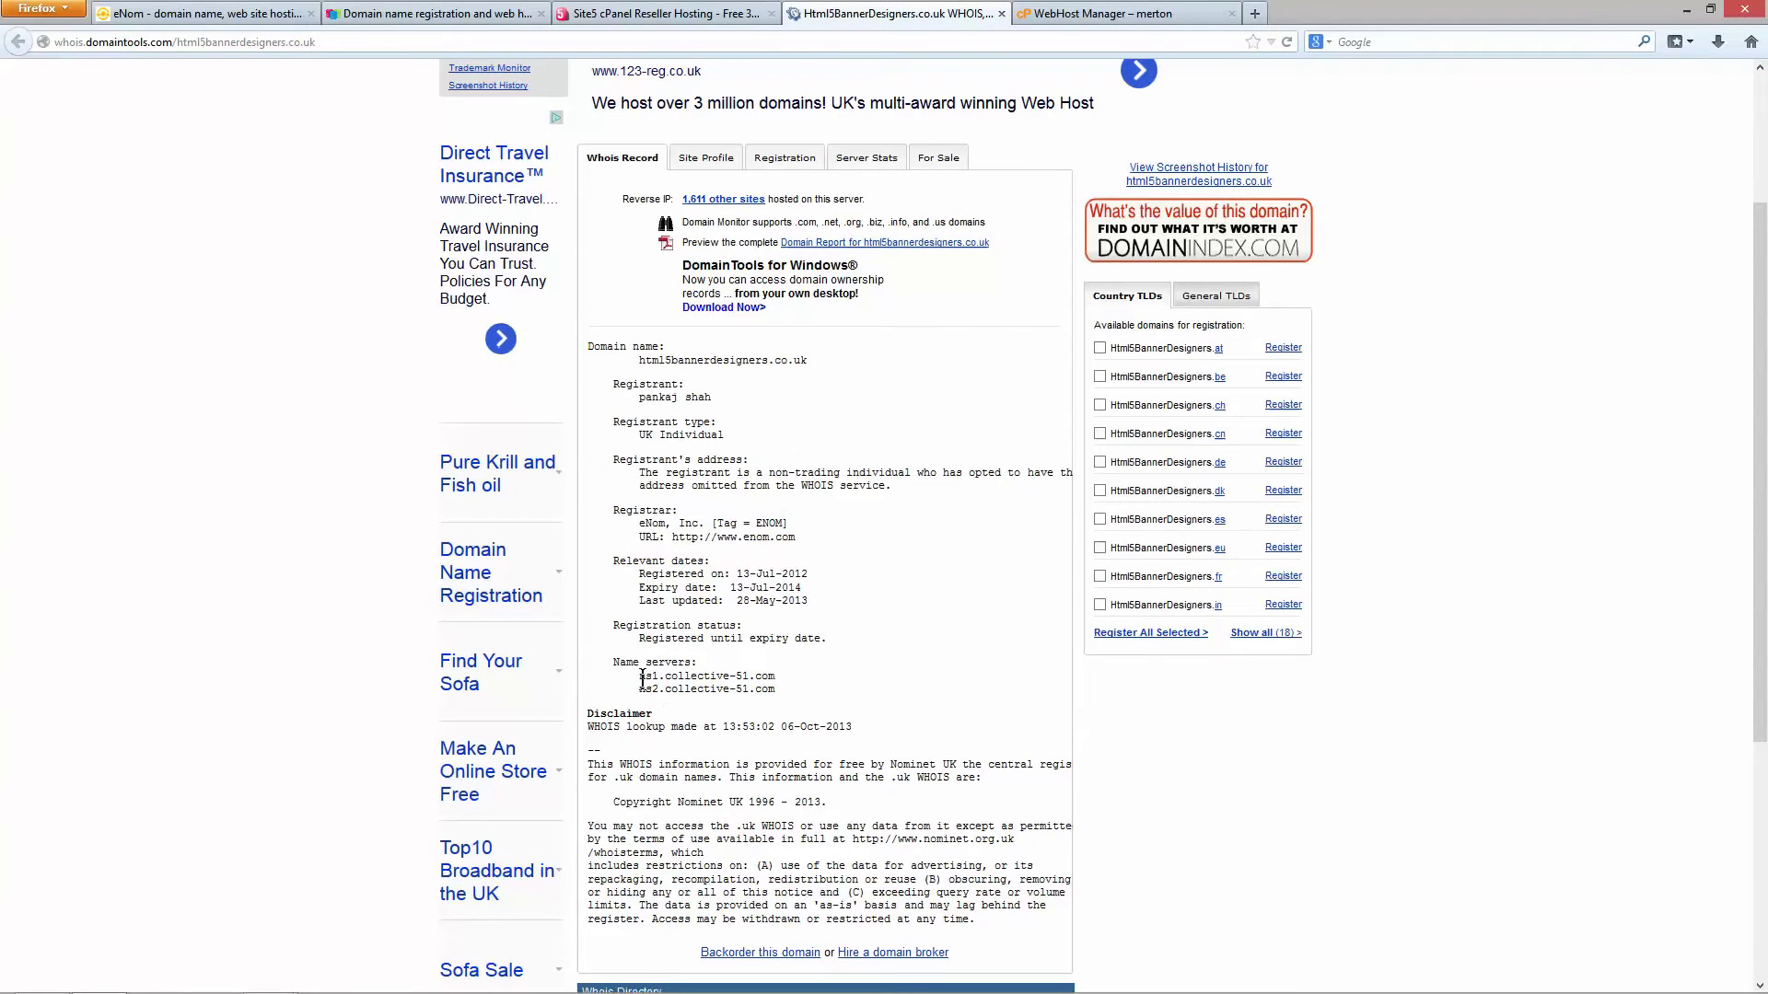
drag(642, 680, 600, 664)
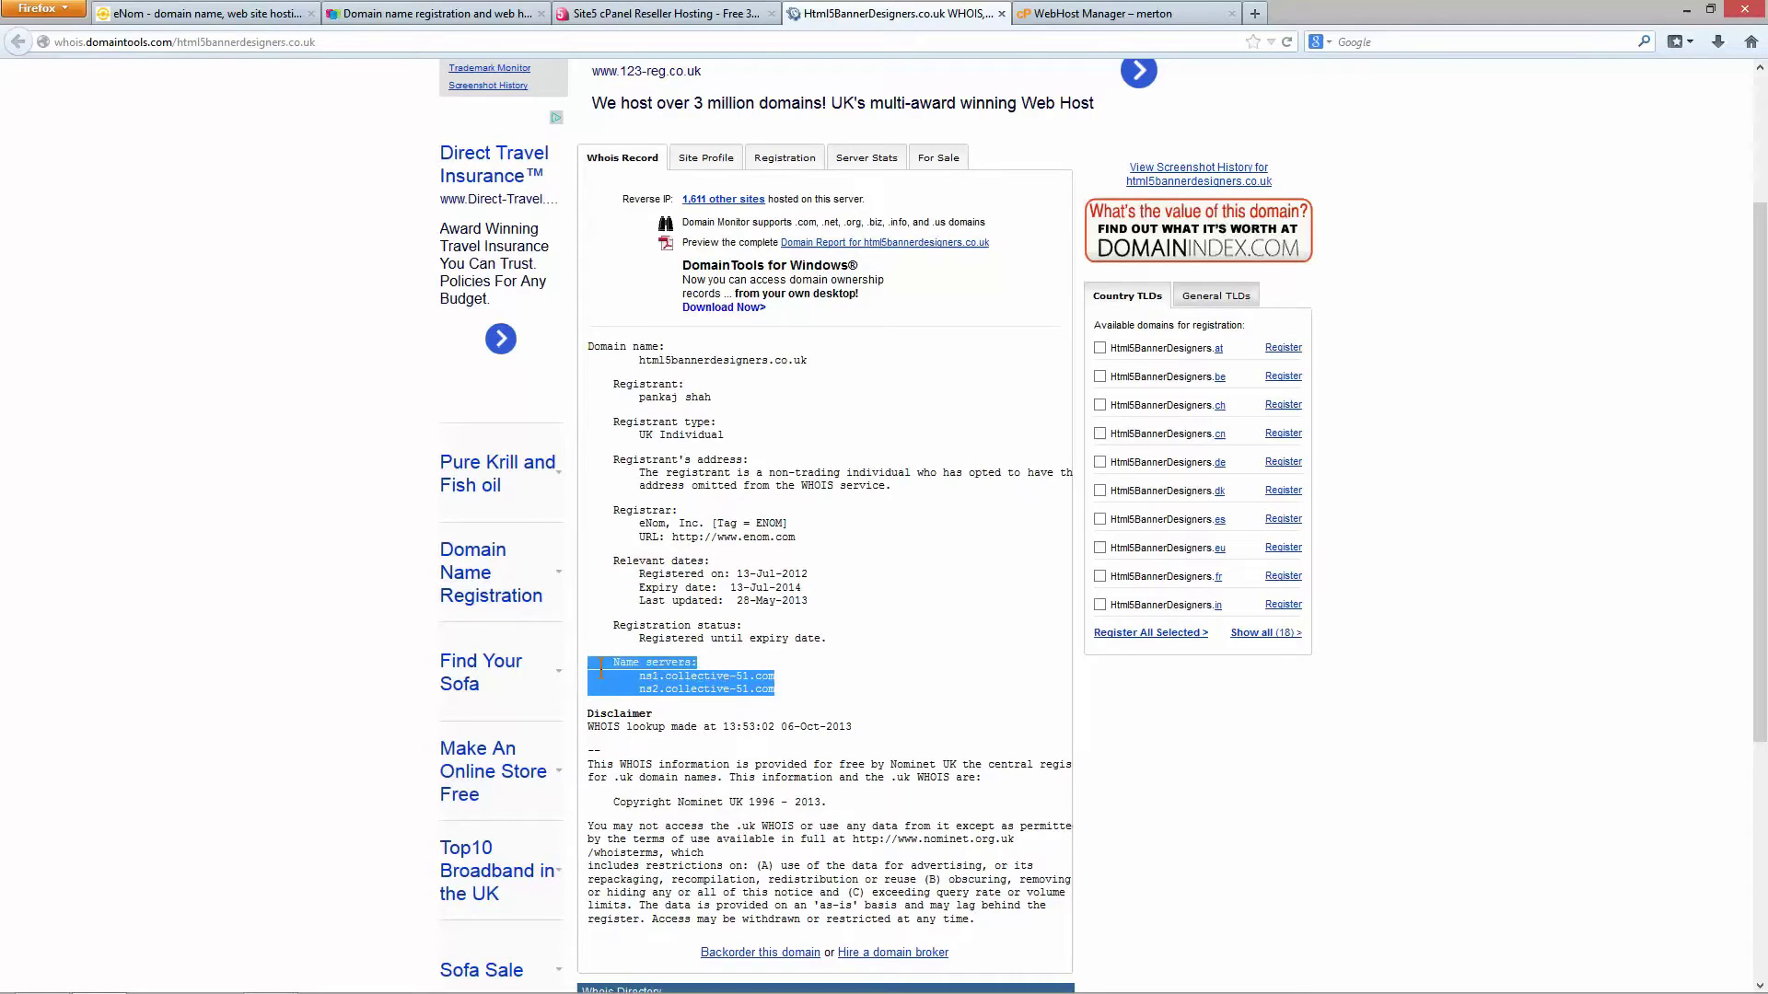
Step: Open google.co.uk in a new browser tab
click(1255, 15)
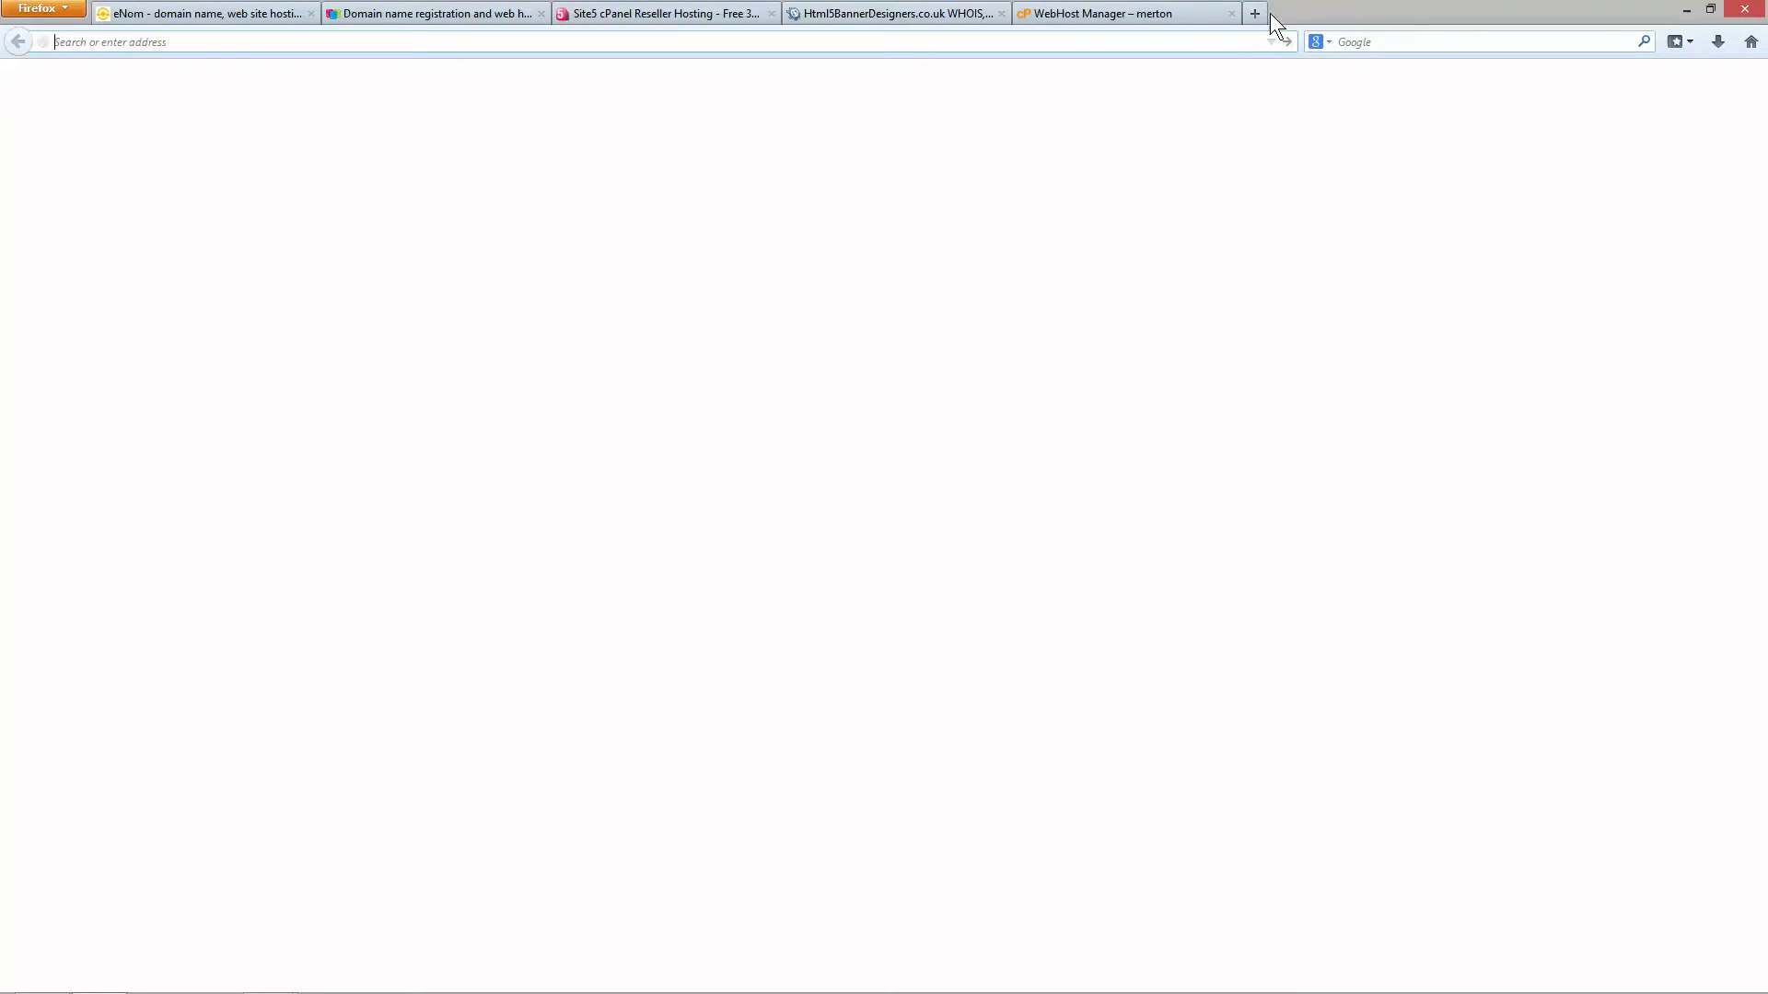
text(google.co.uk)
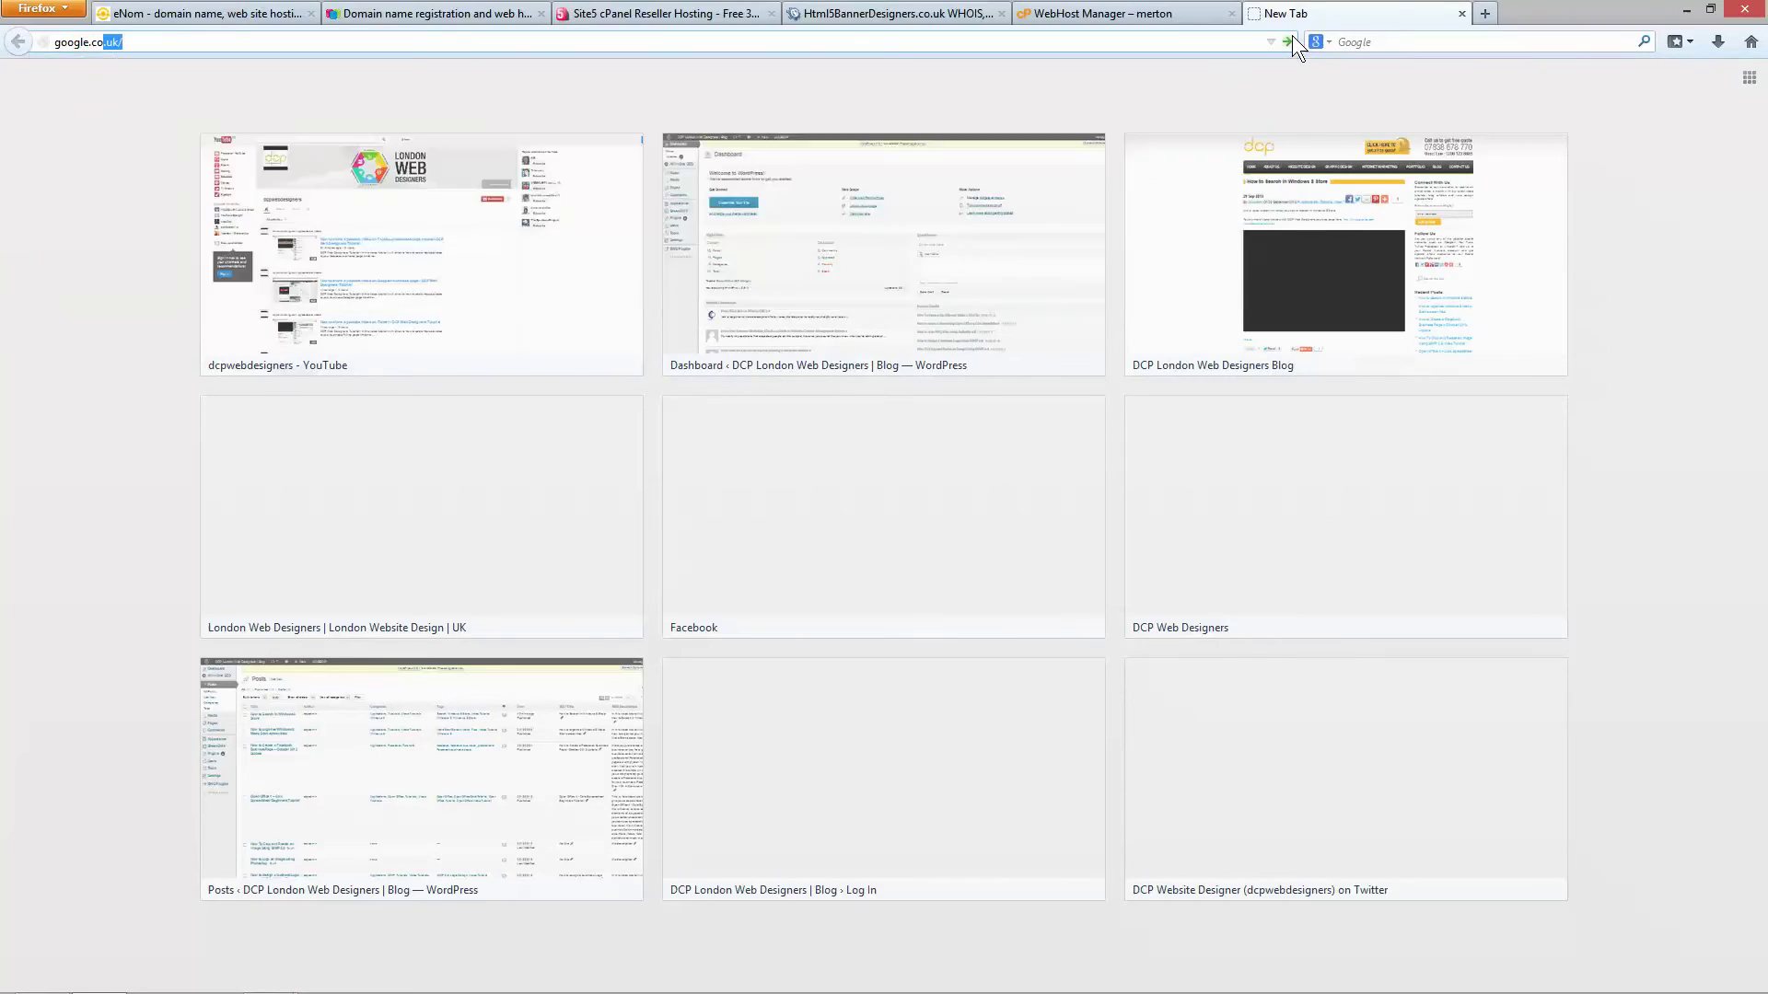
click(1289, 38)
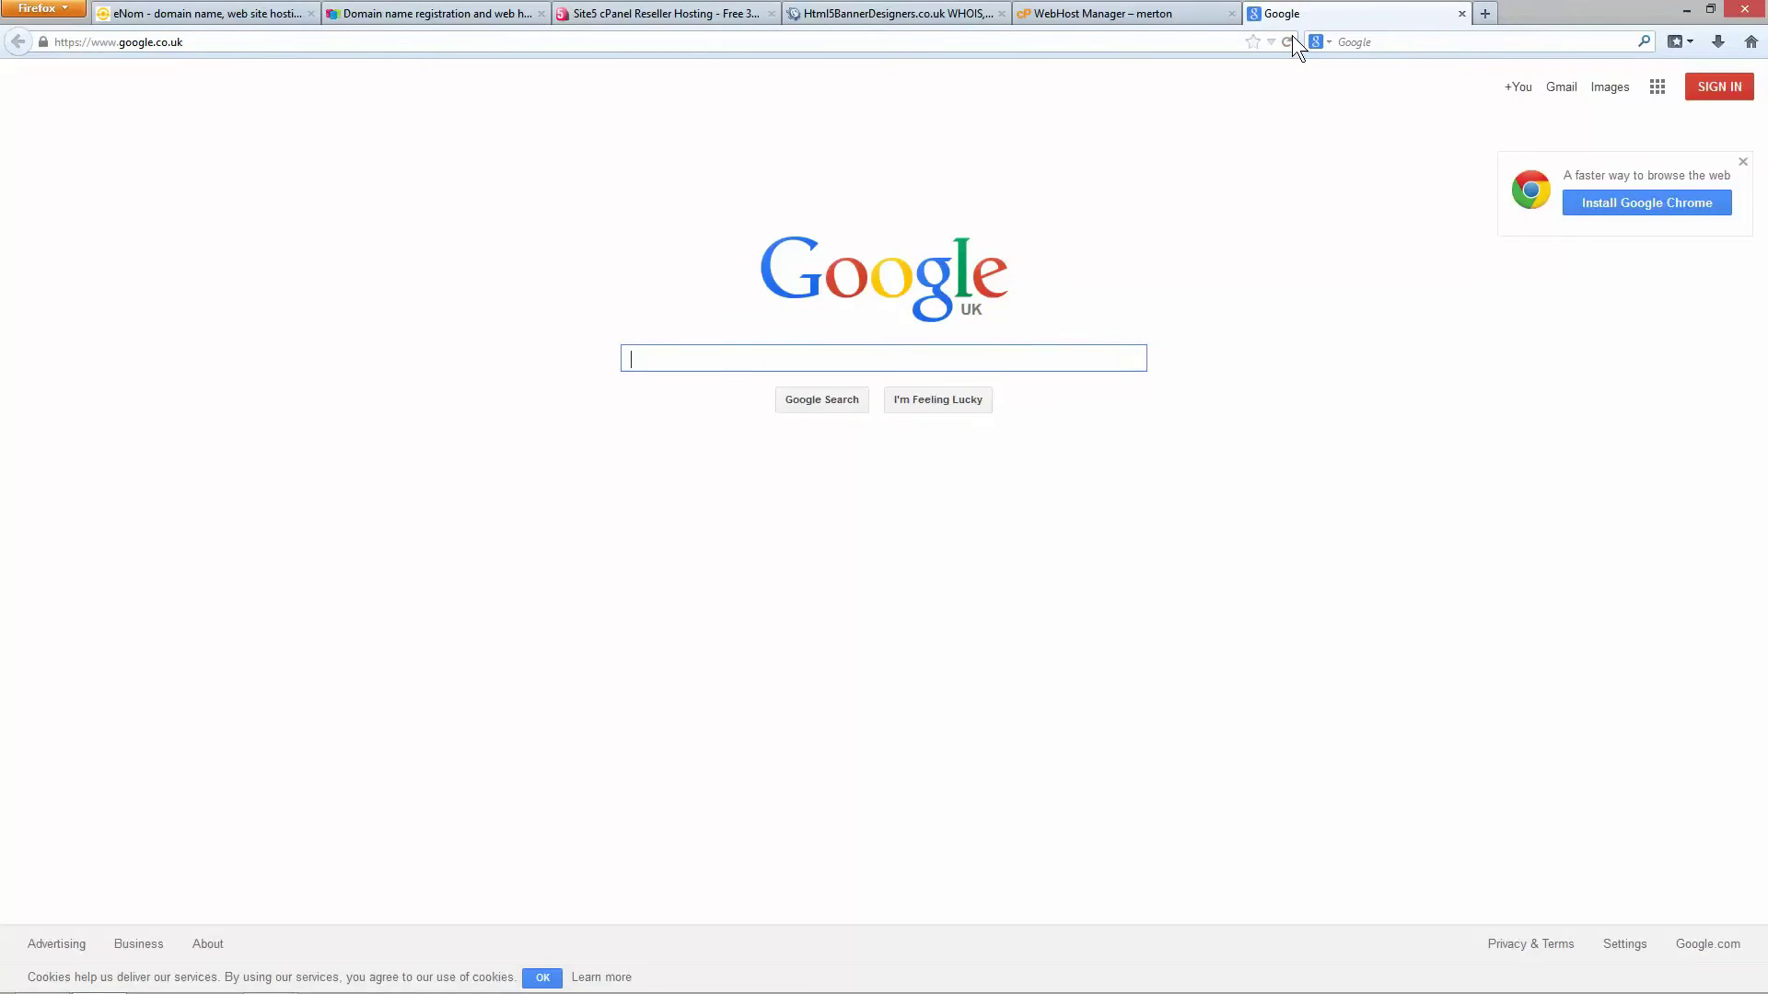
Step: Search Google for "123-reg setup private namservers"
text(123-reg)
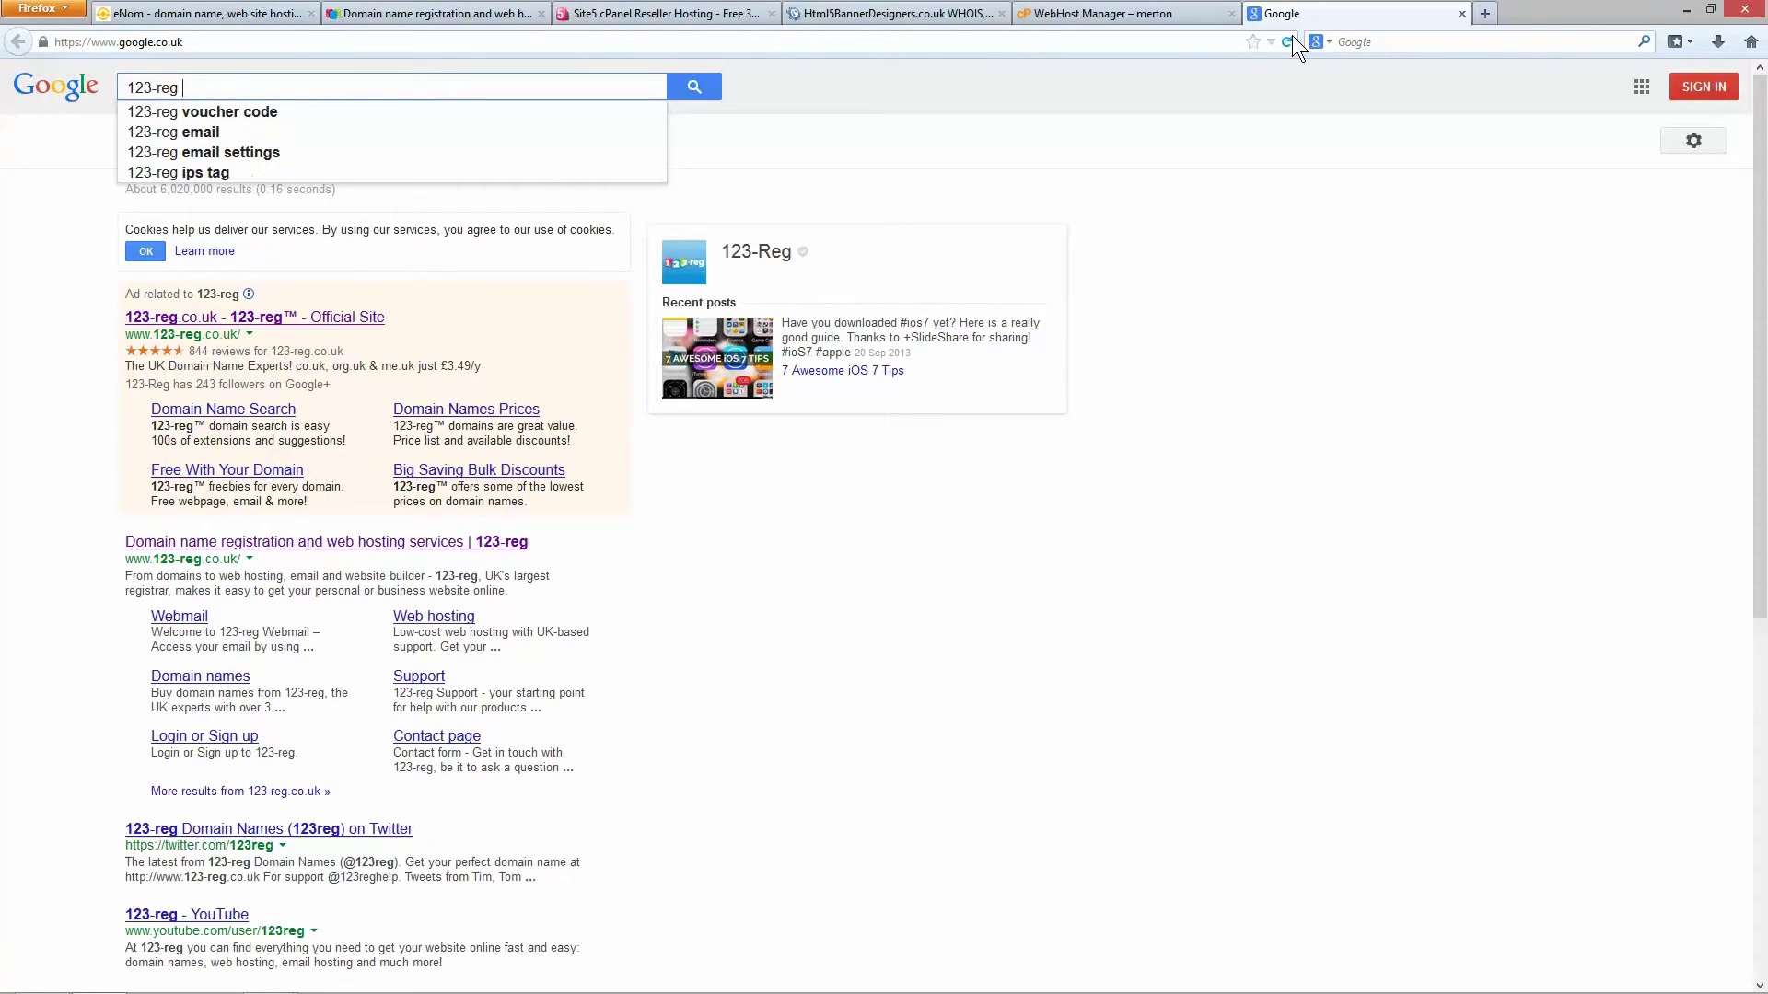
text( setr)
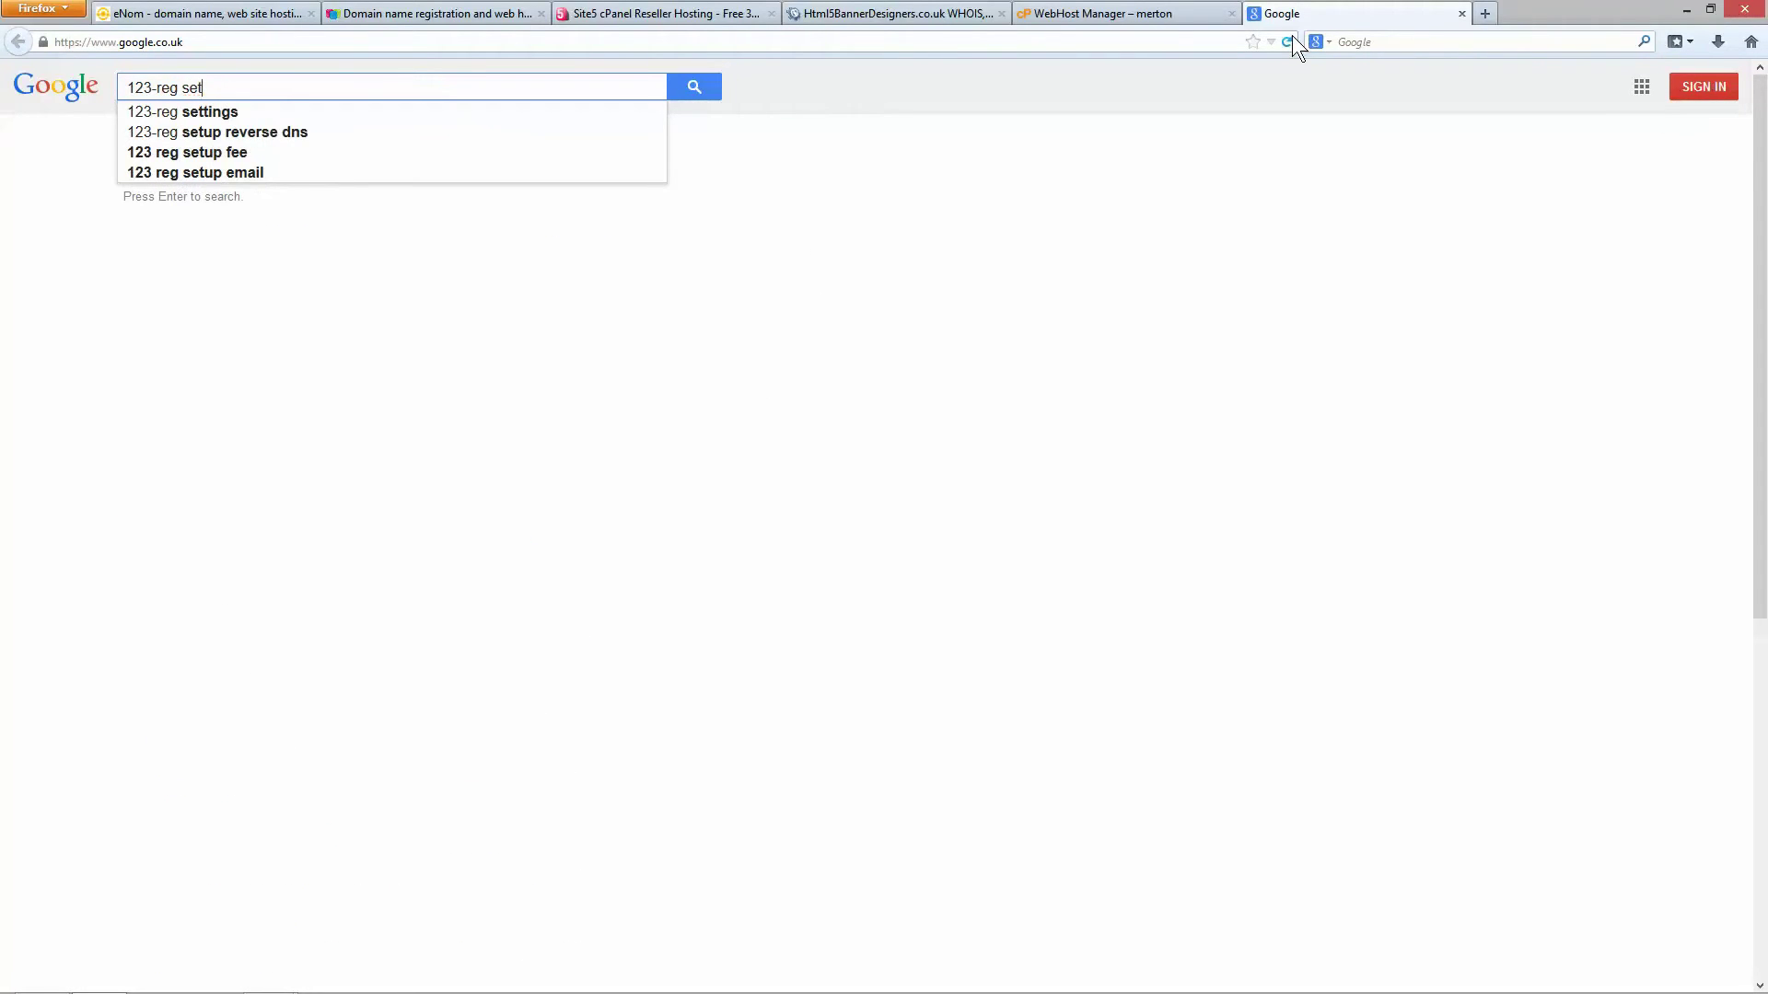
key(BackSpace)
key(BackSpace)
text(tup p)
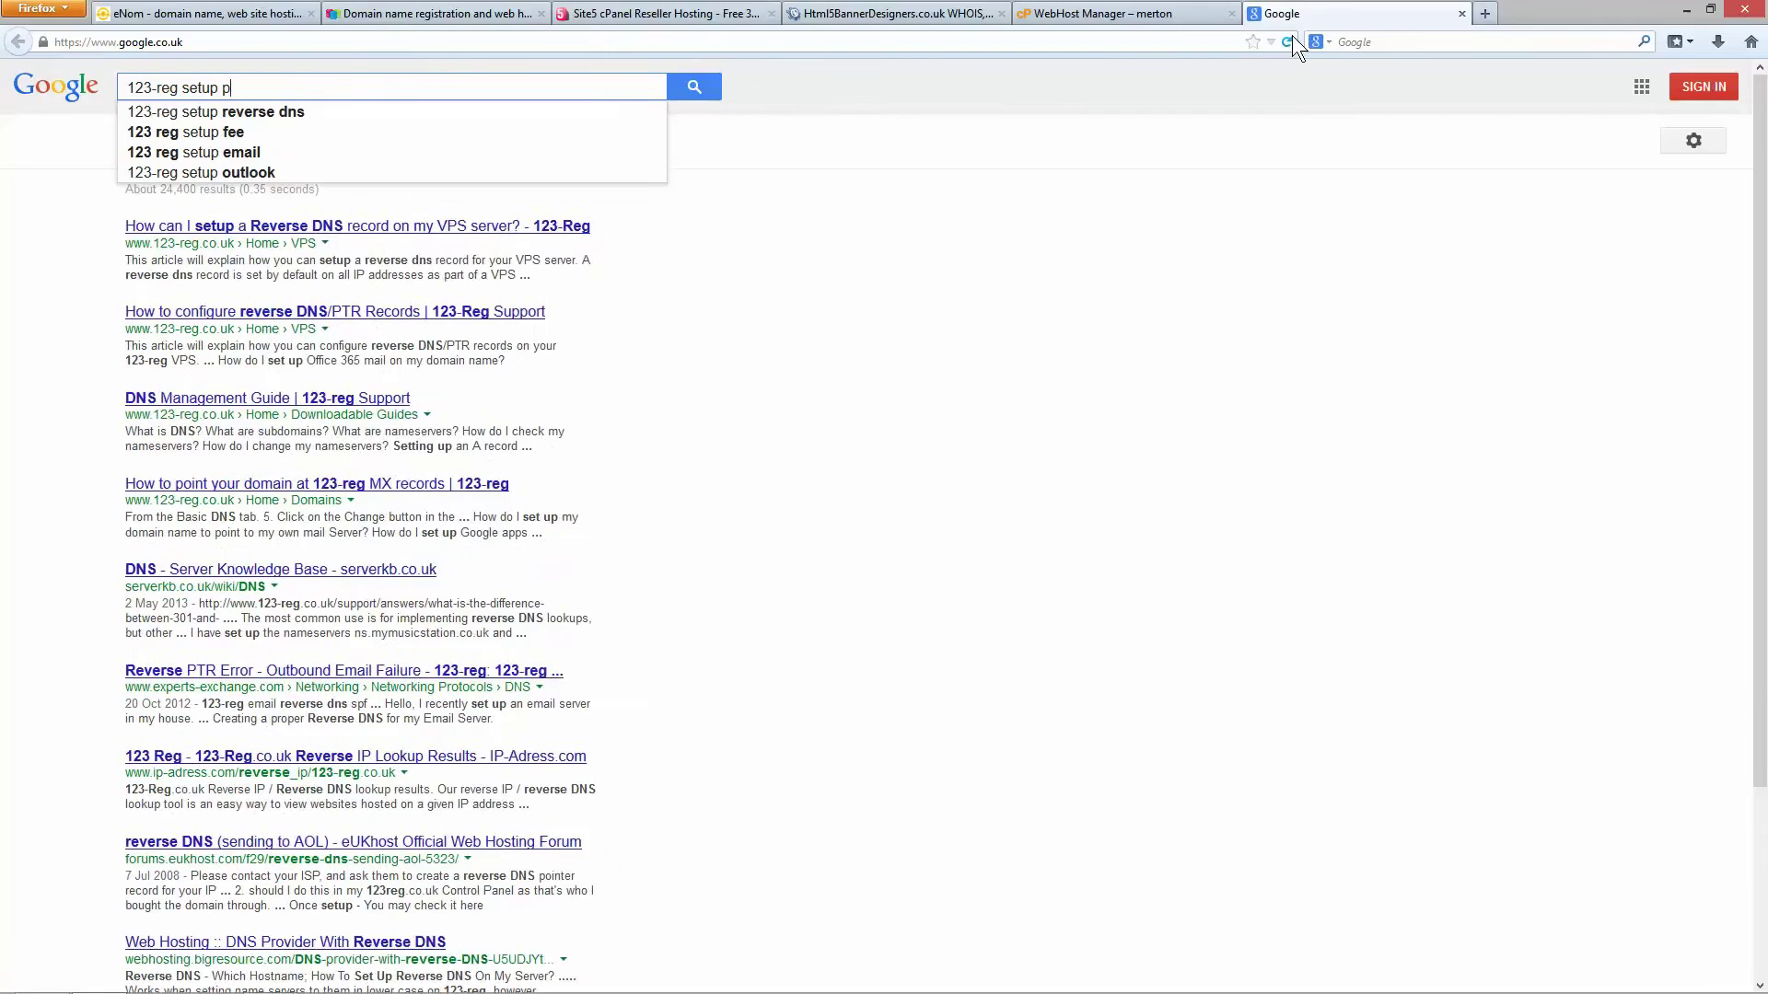
text(rivate ba)
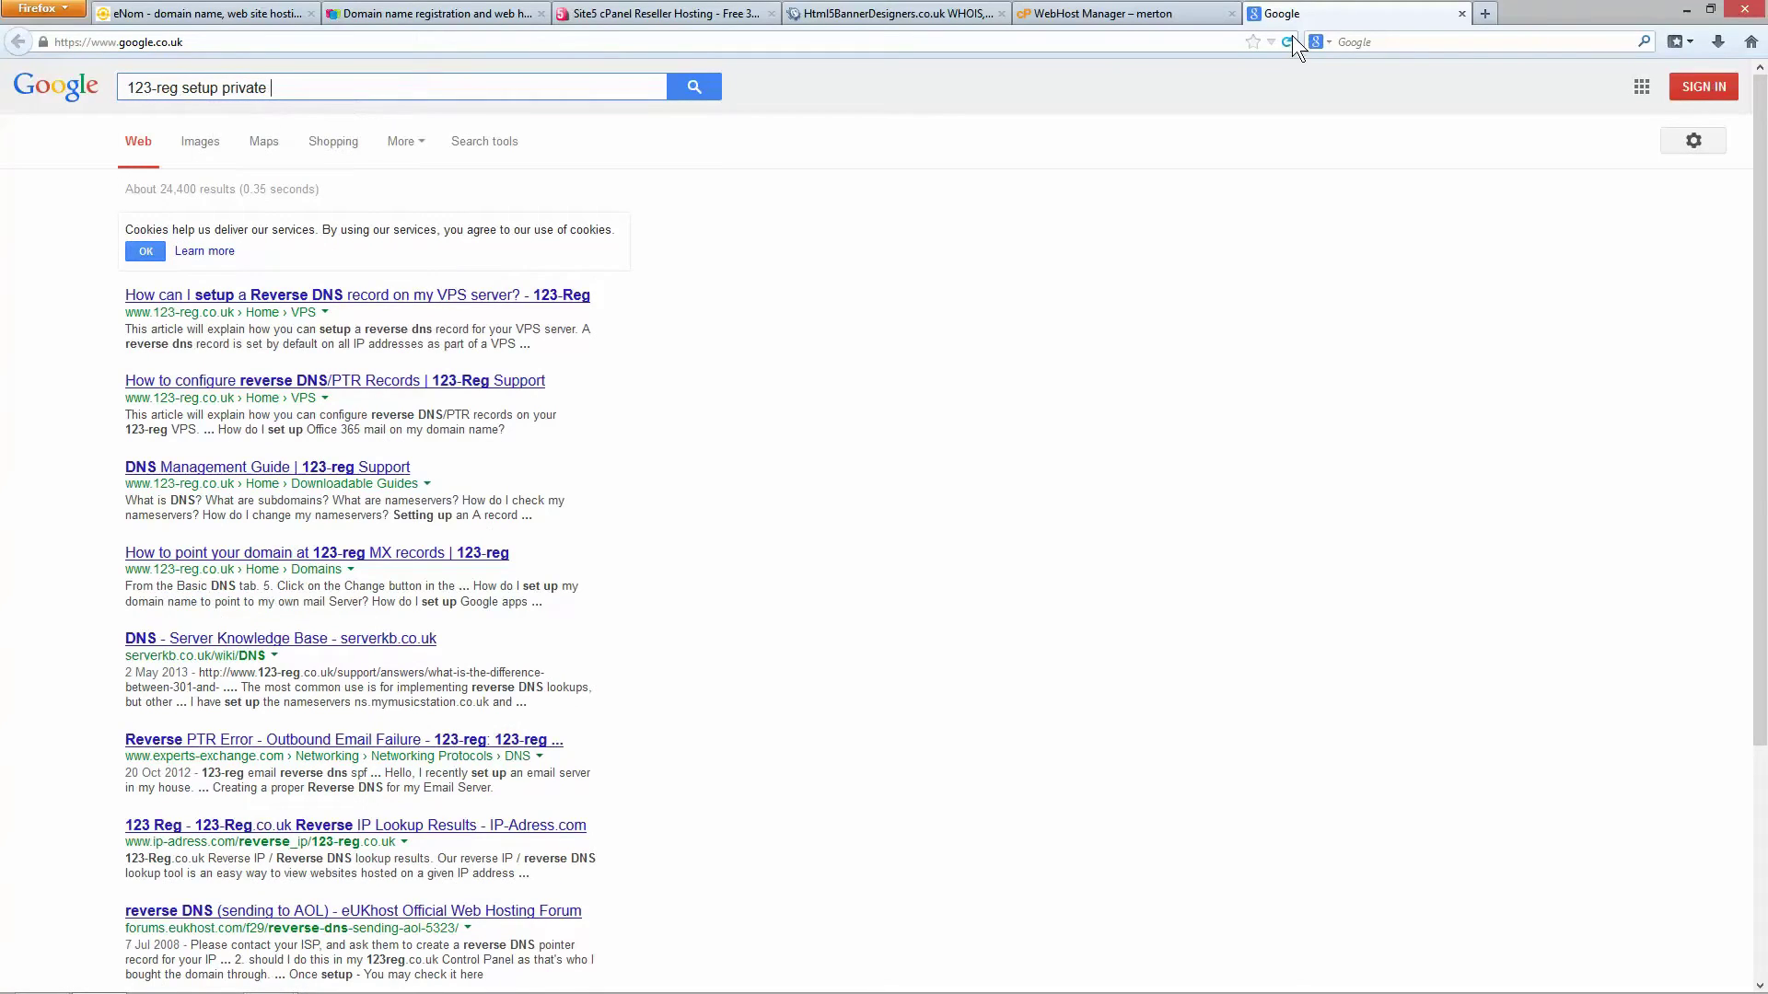
key(BackSpace)
key(BackSpace)
text(nam)
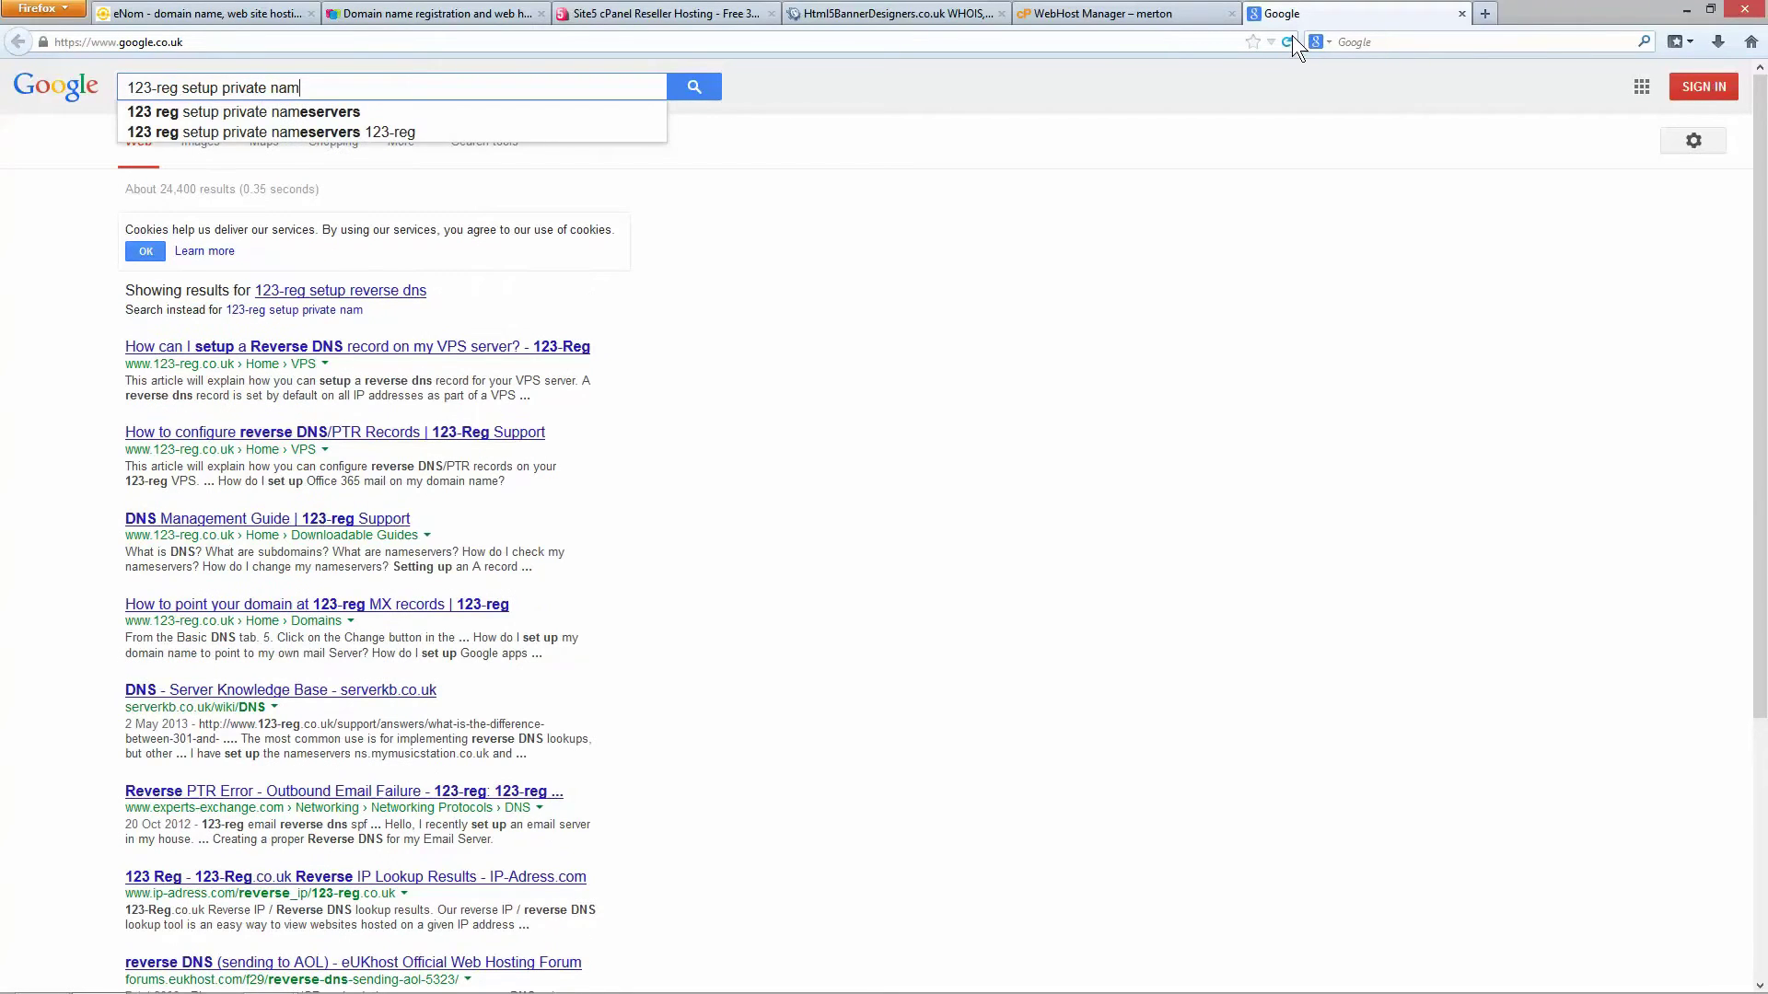
text(servers)
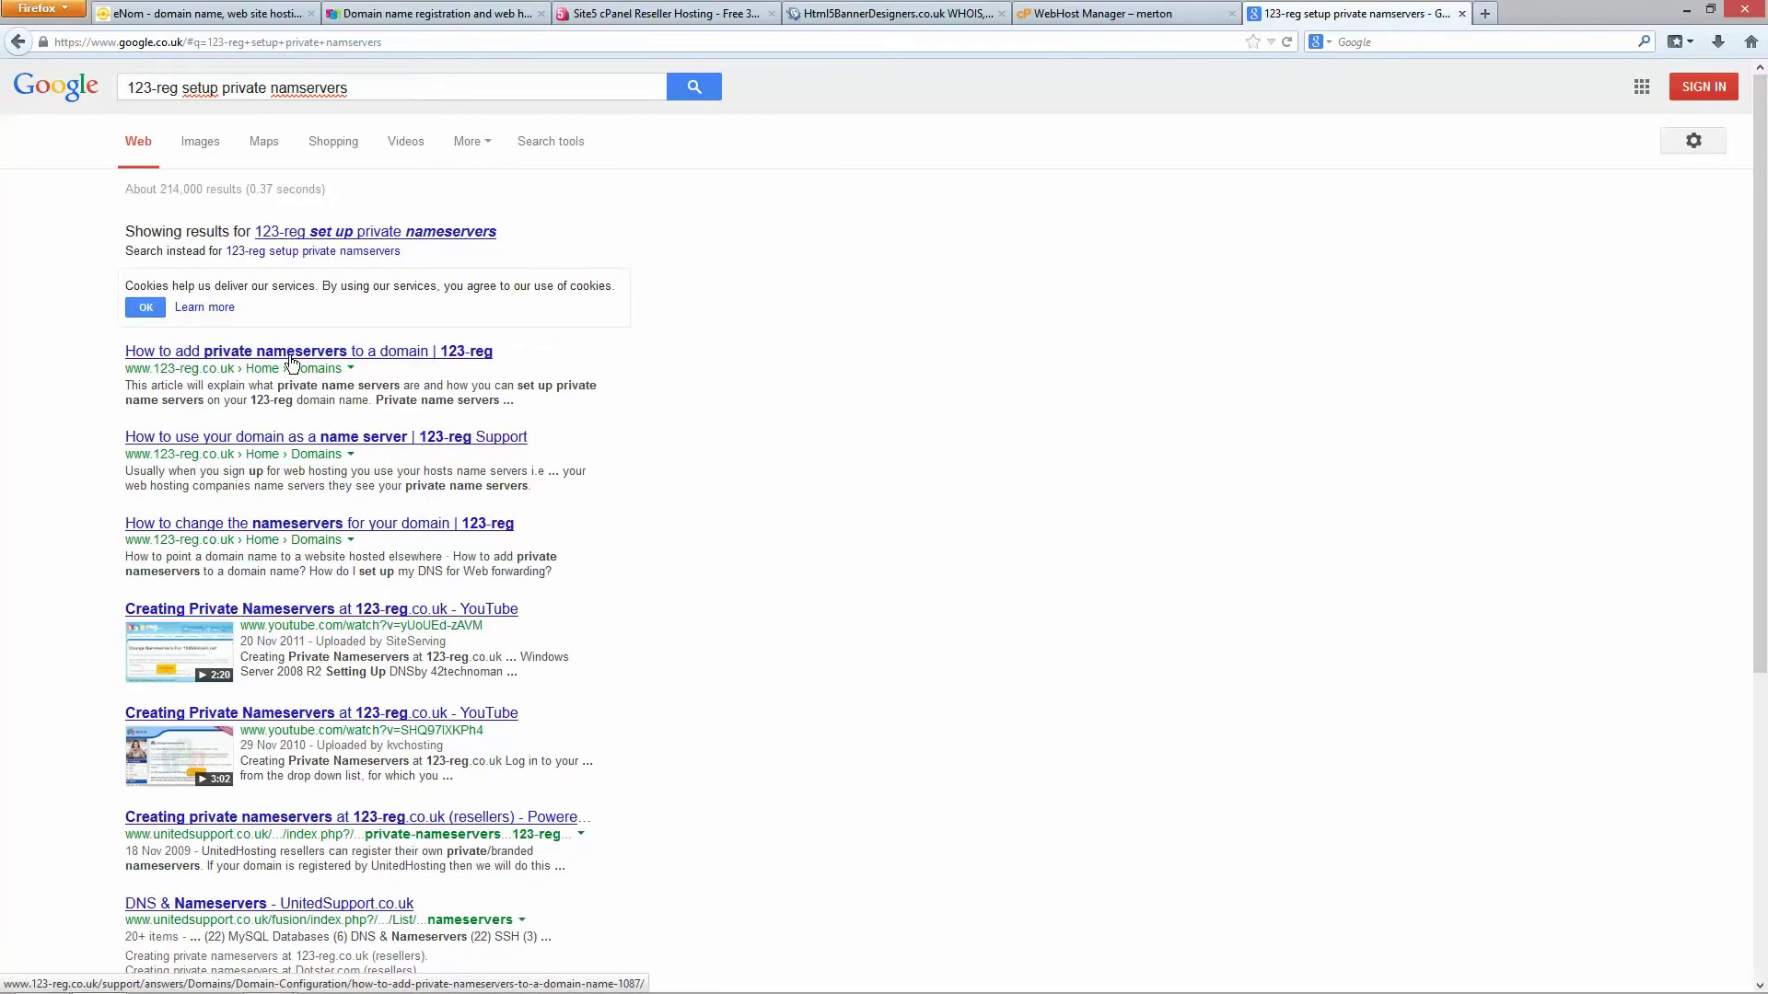
Step: Read the 123-reg article on adding private nameservers to a domain, glance at the Site5 reseller plans, and close the article
click(398, 359)
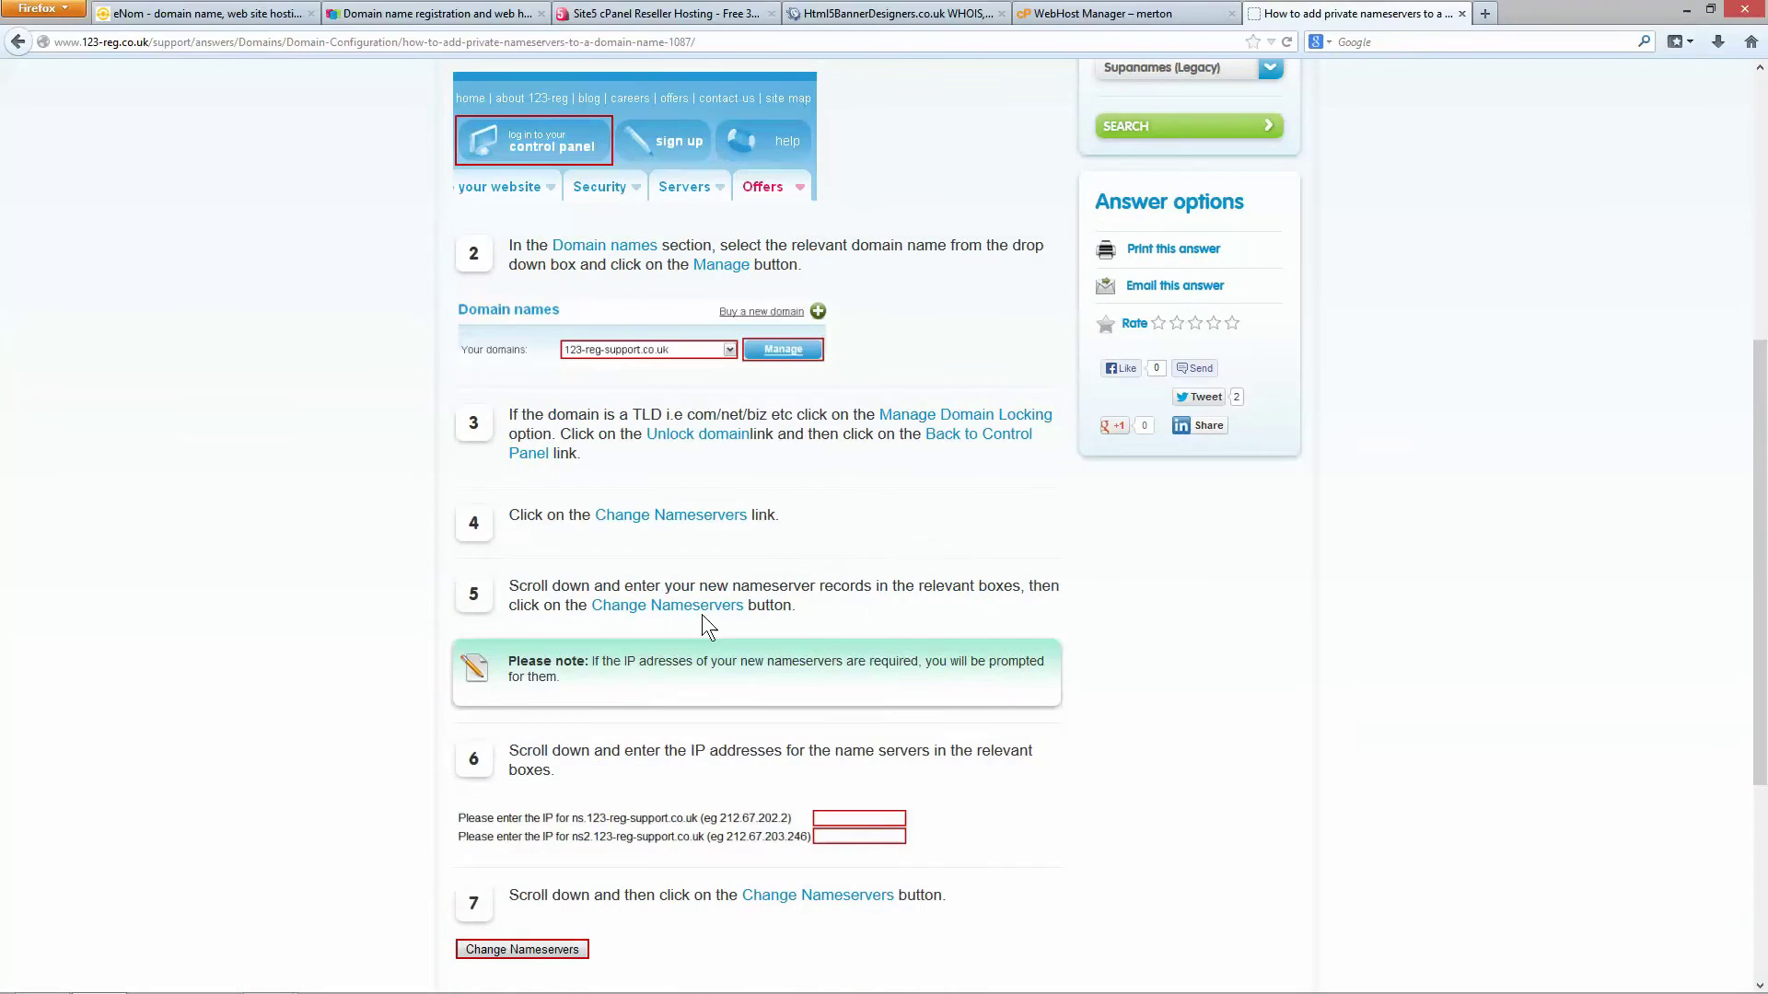
scroll(702, 615, down, 5)
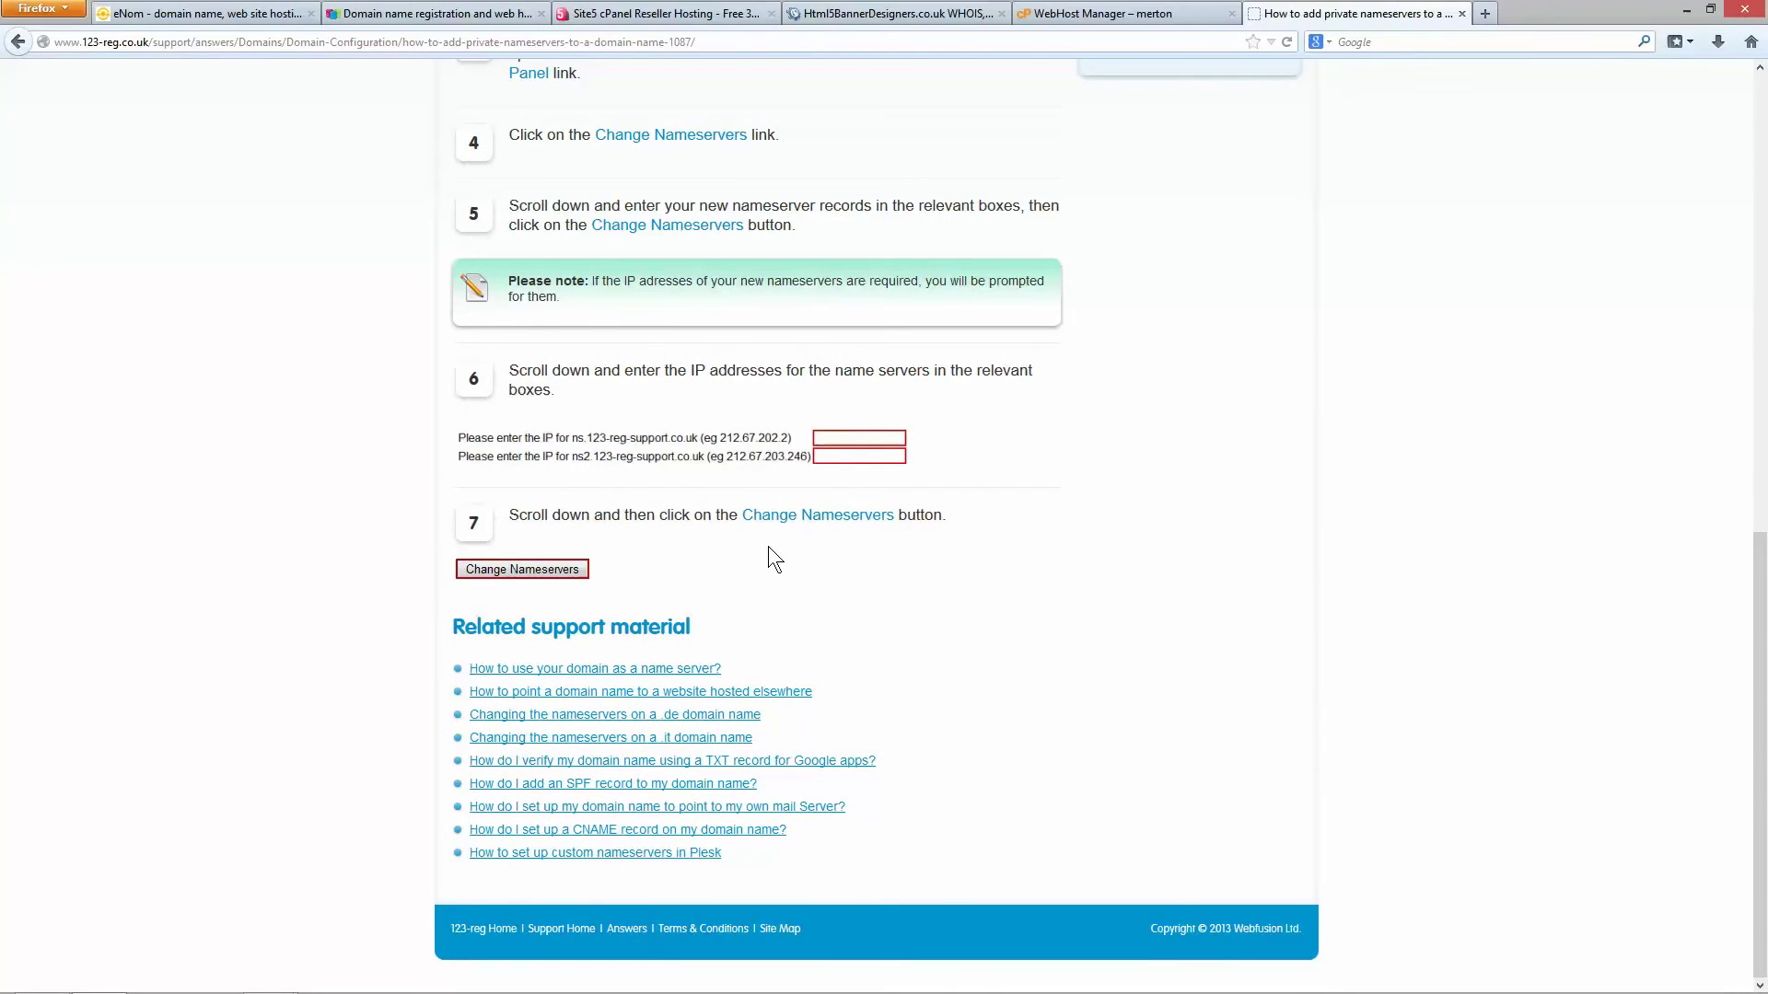
scroll(768, 545, up, 12)
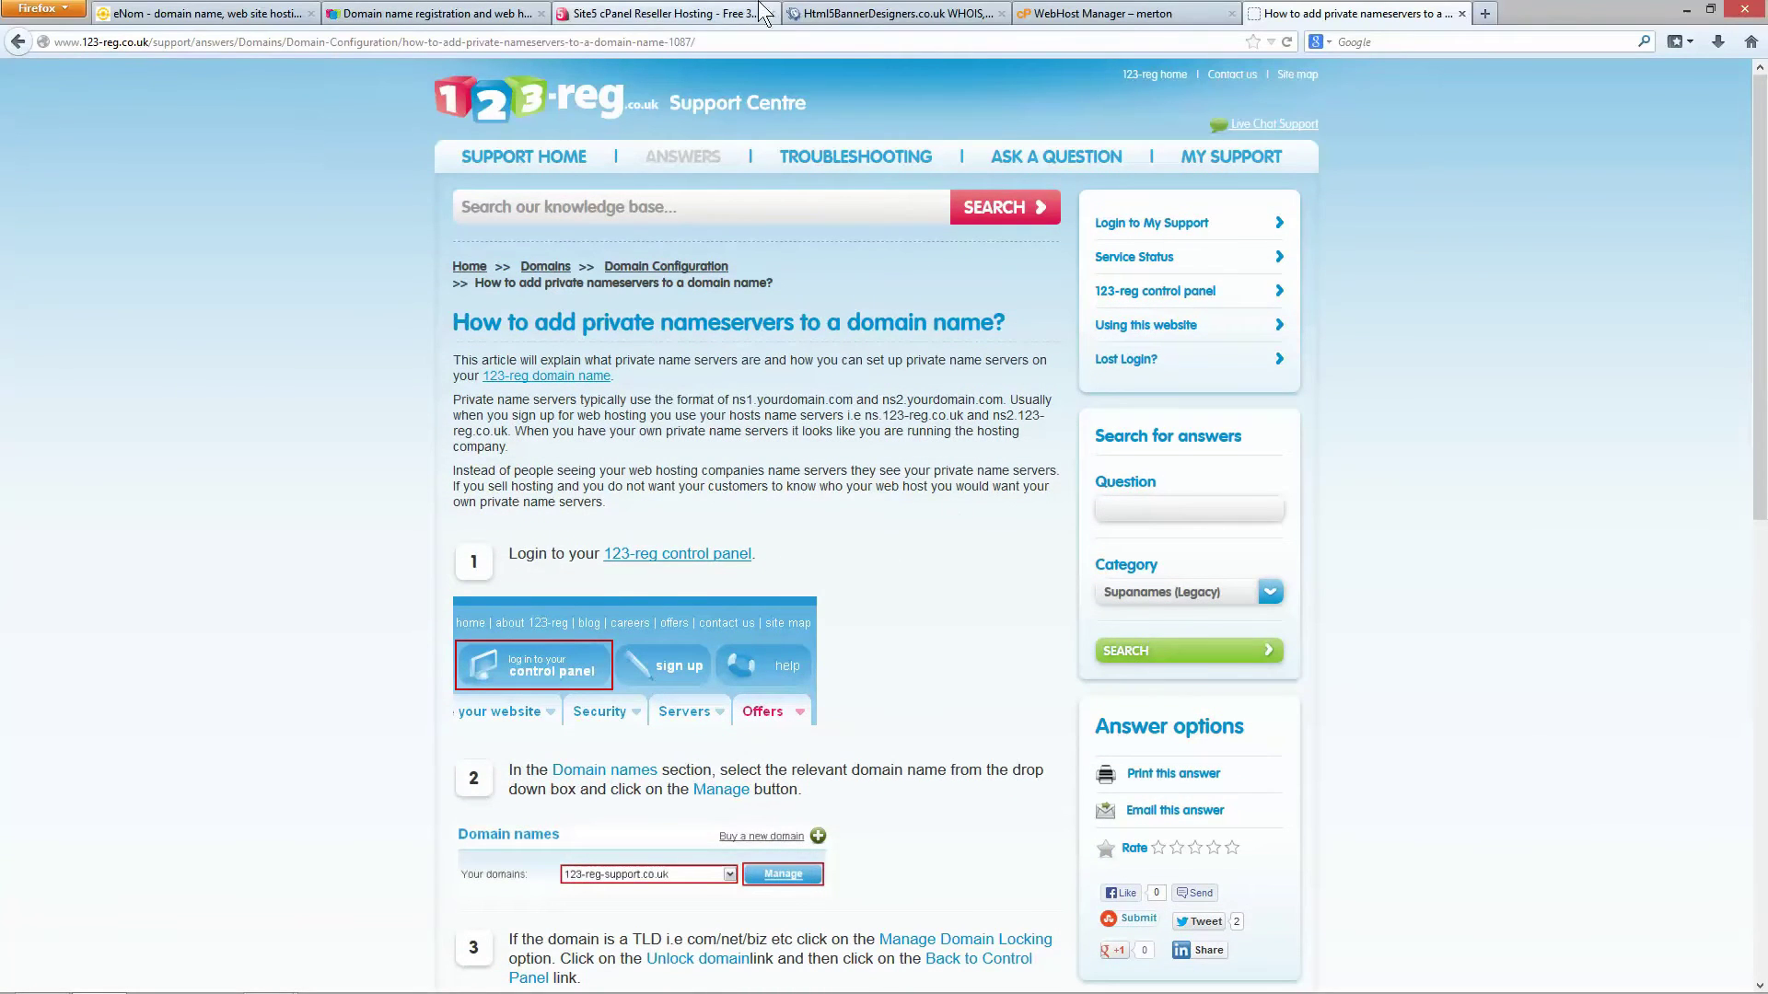
click(761, 11)
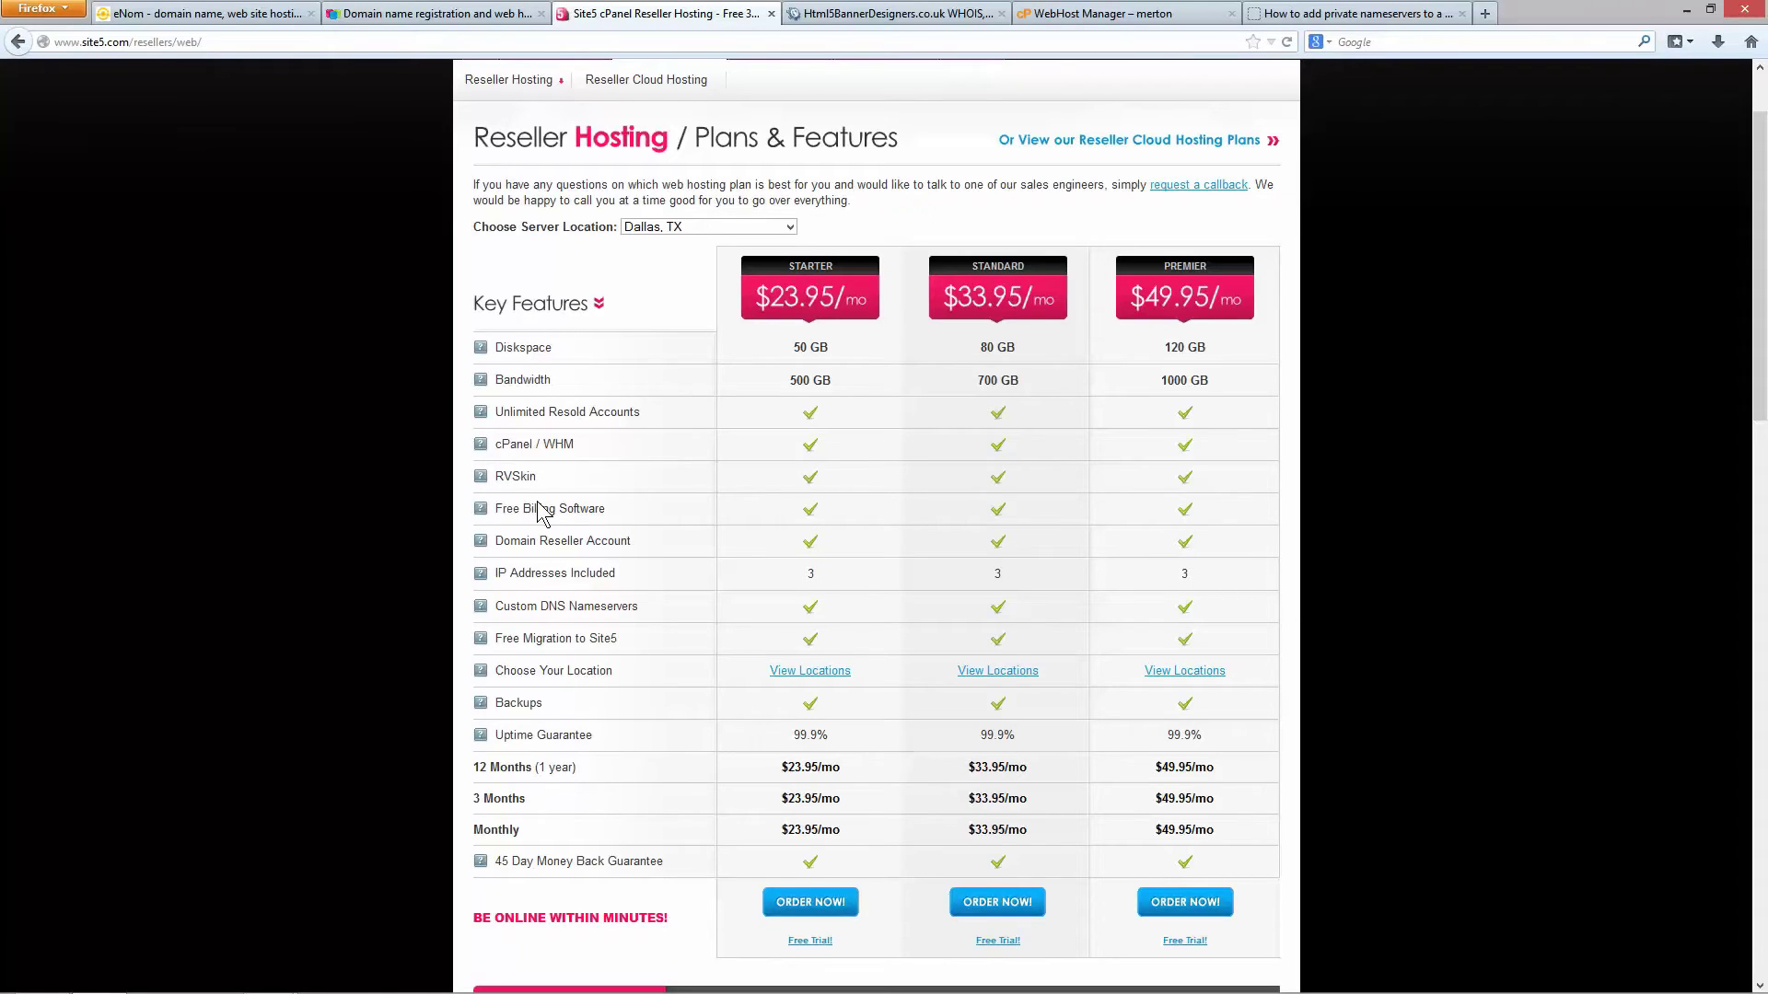
click(1381, 15)
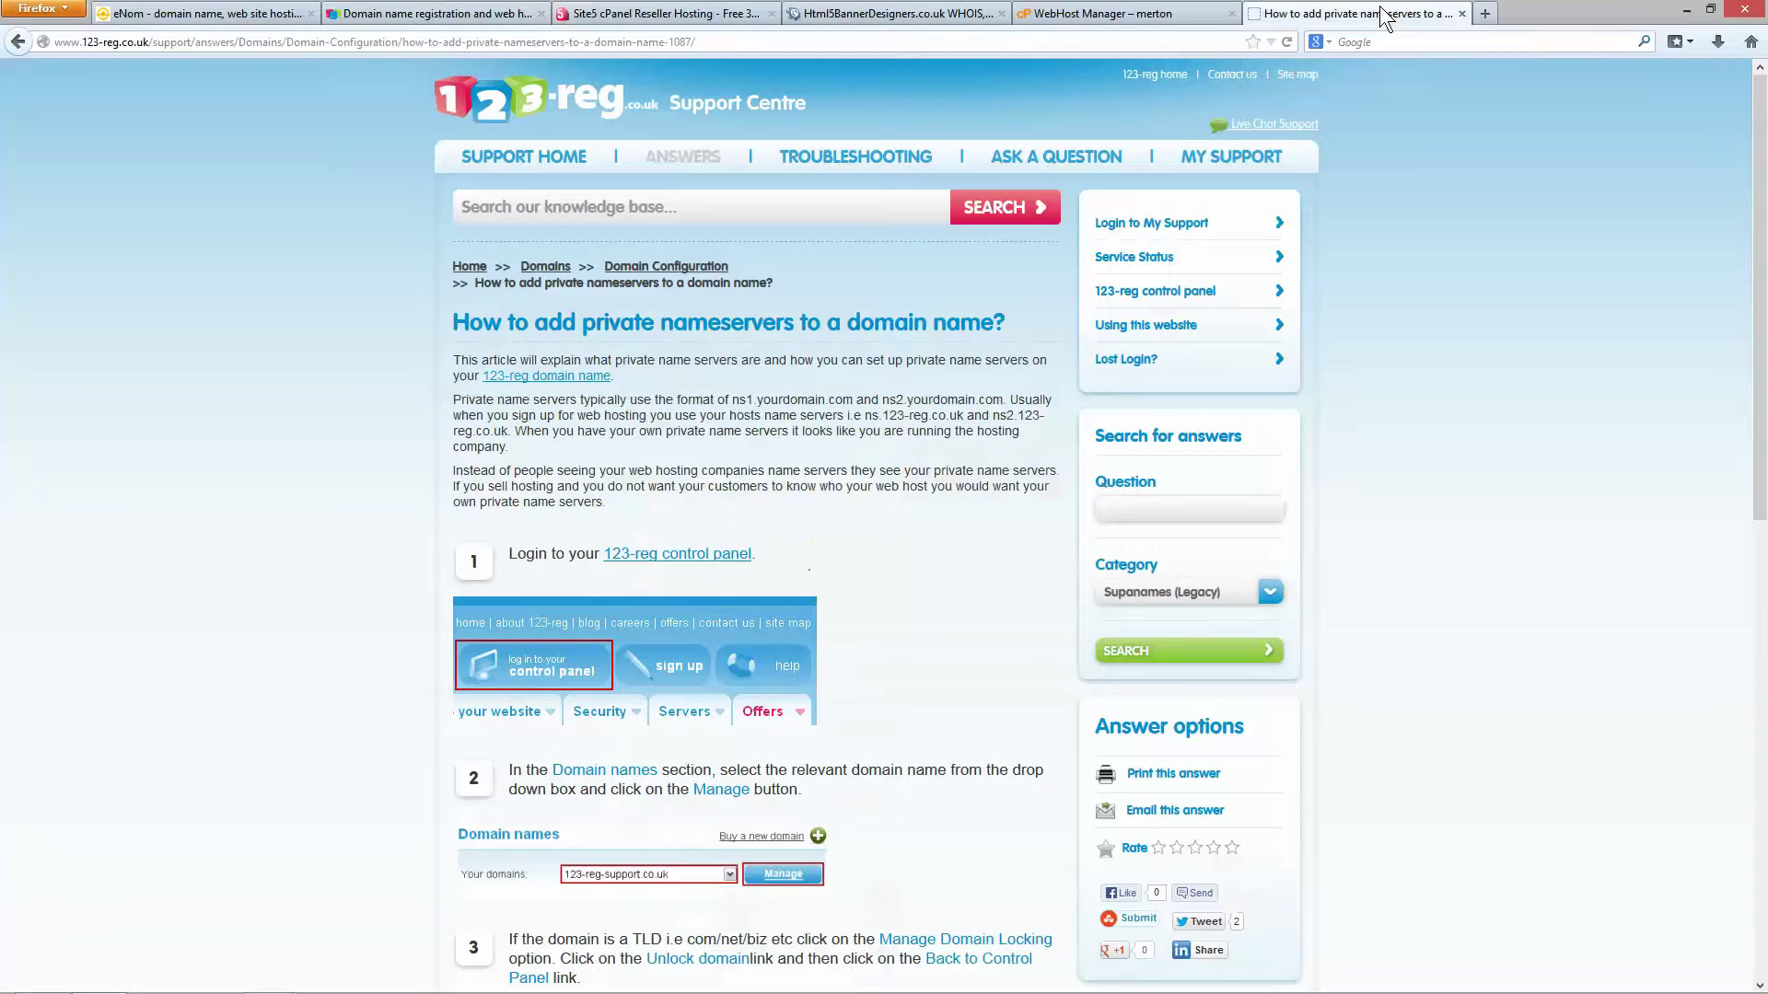
click(1464, 15)
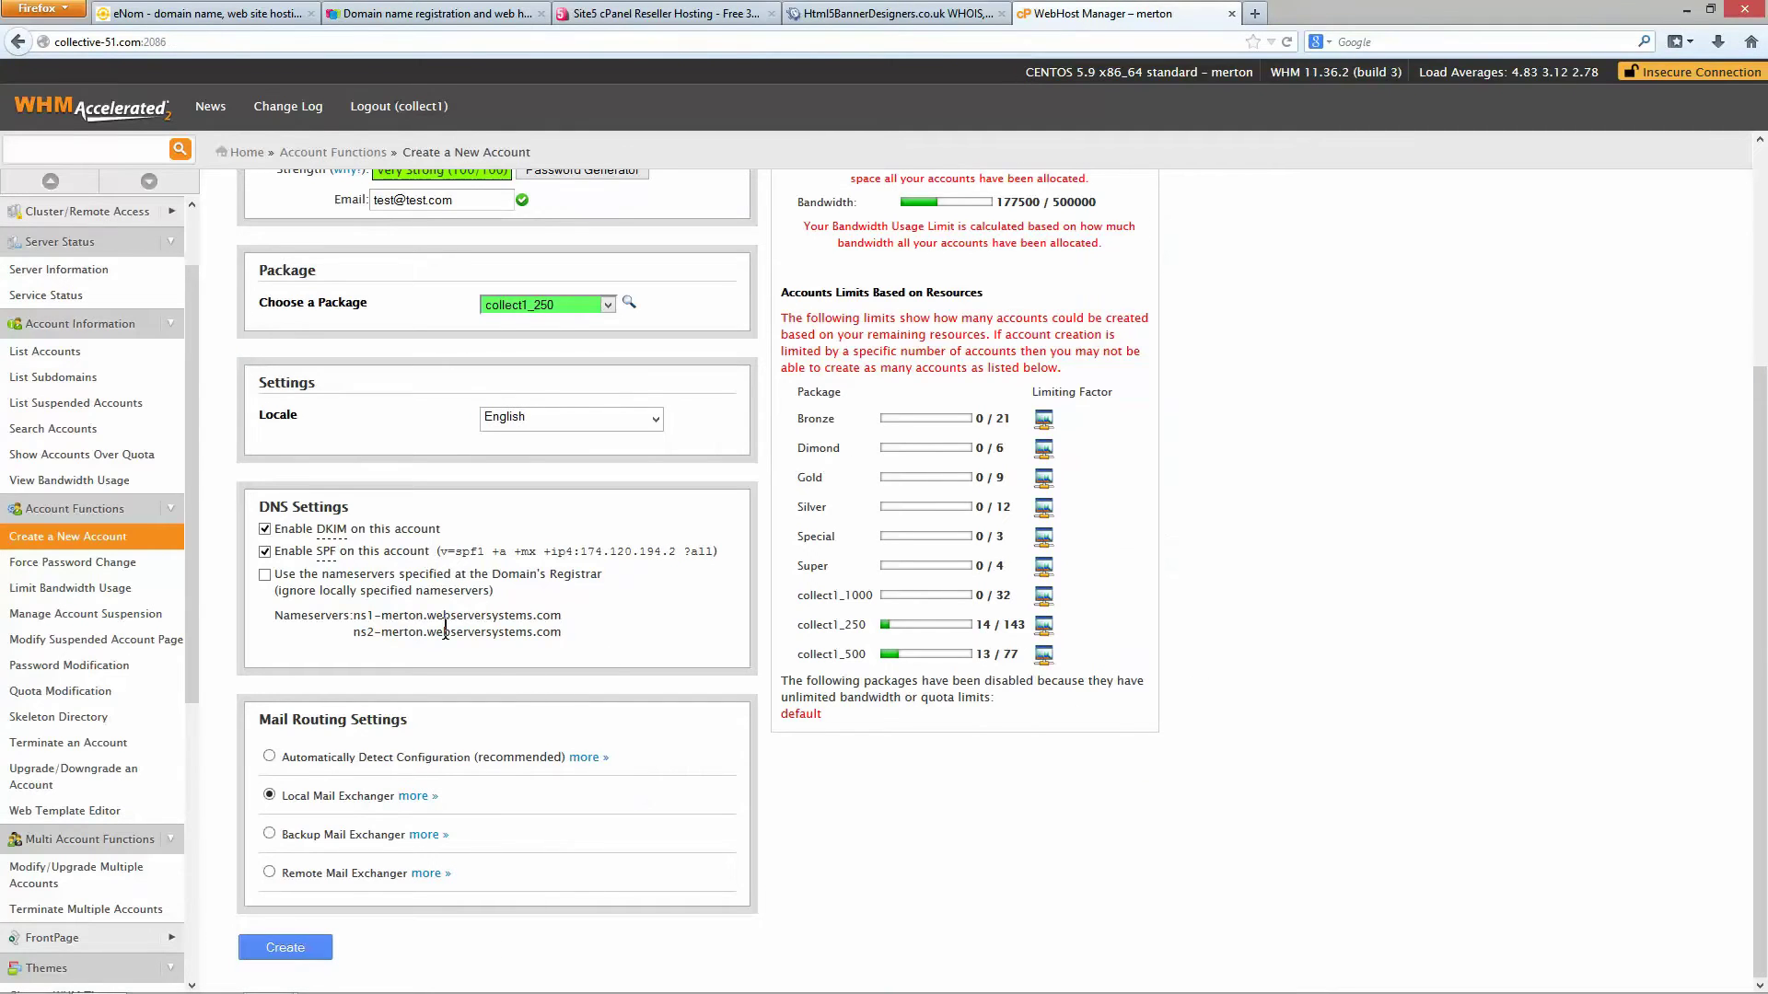
Step: Compare the name servers in the new account's DNS settings with the domain's WHOIS record
drag(352, 615, 566, 637)
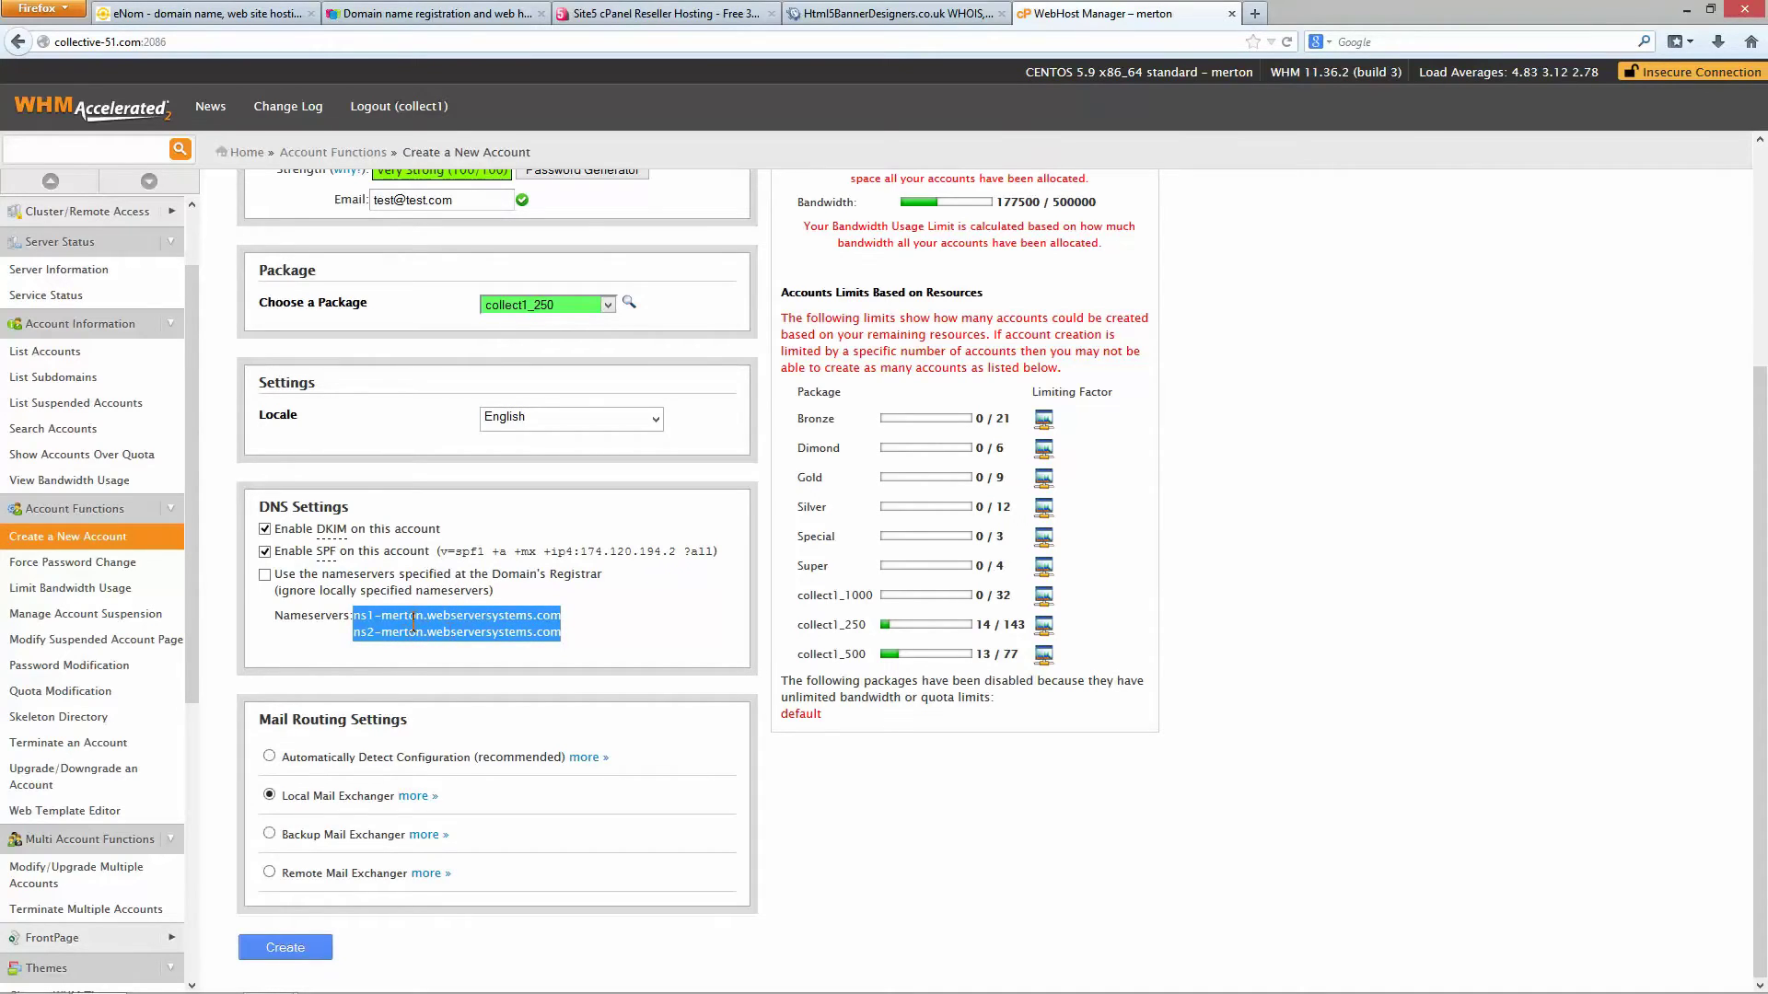
click(637, 631)
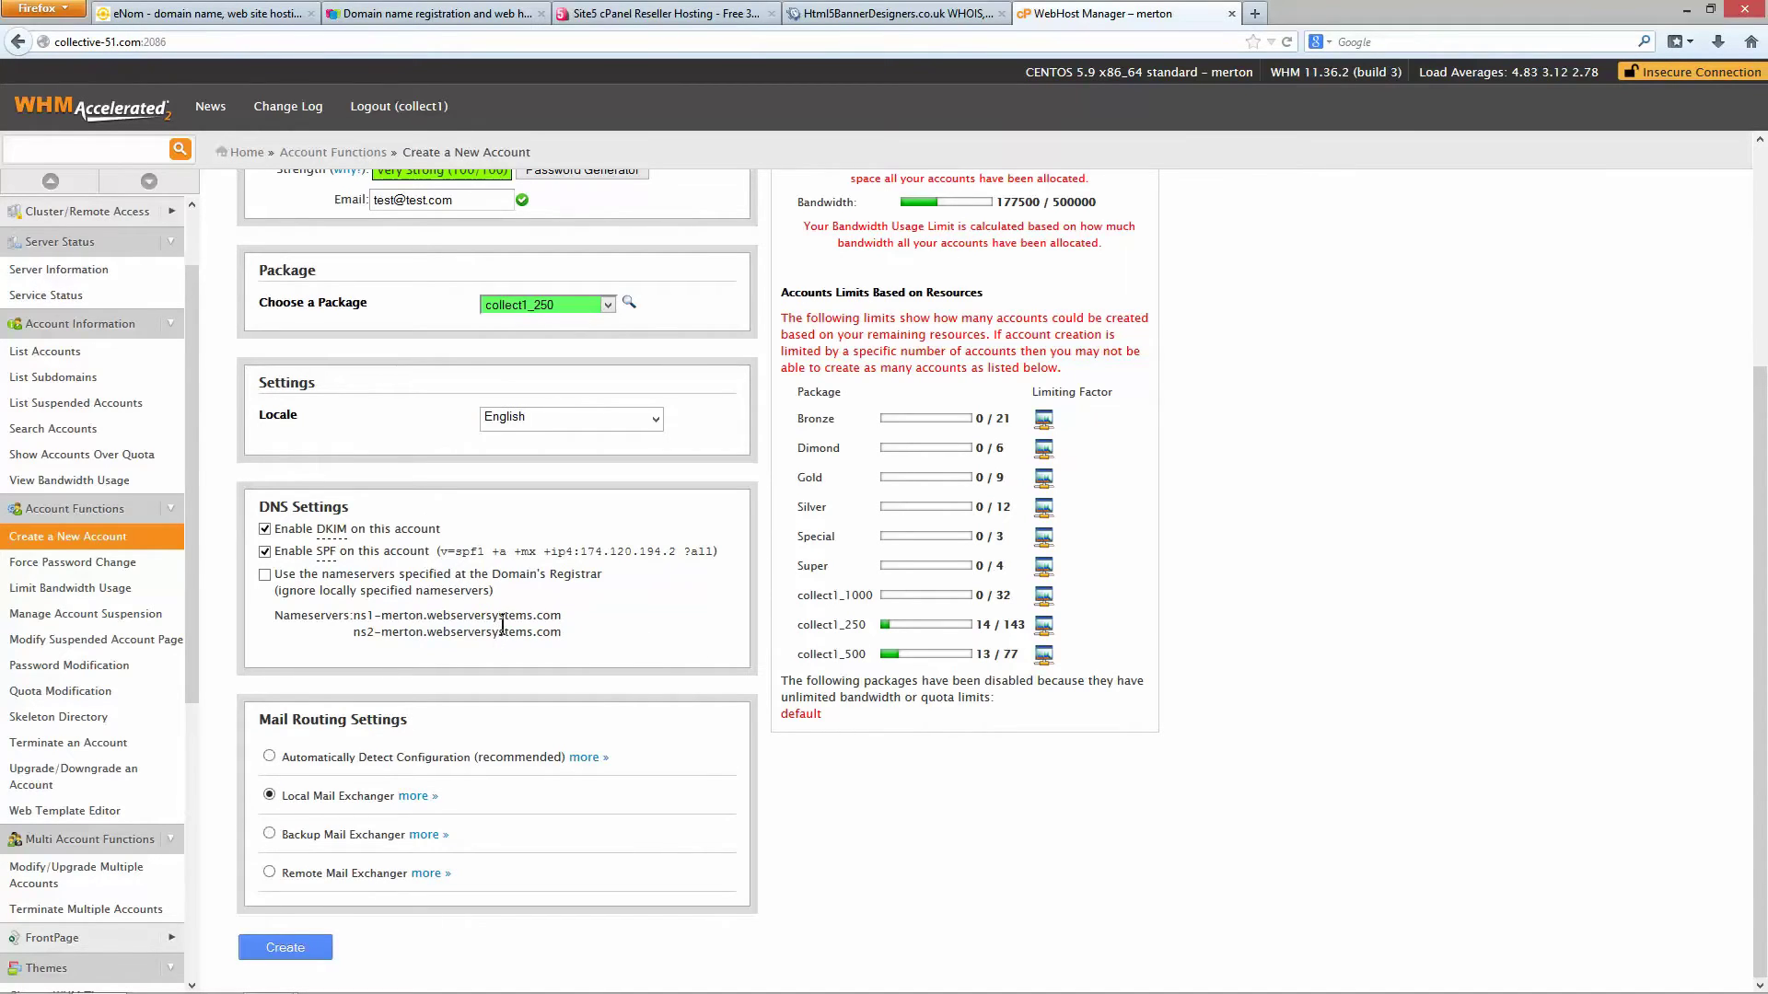
click(926, 14)
click(1059, 14)
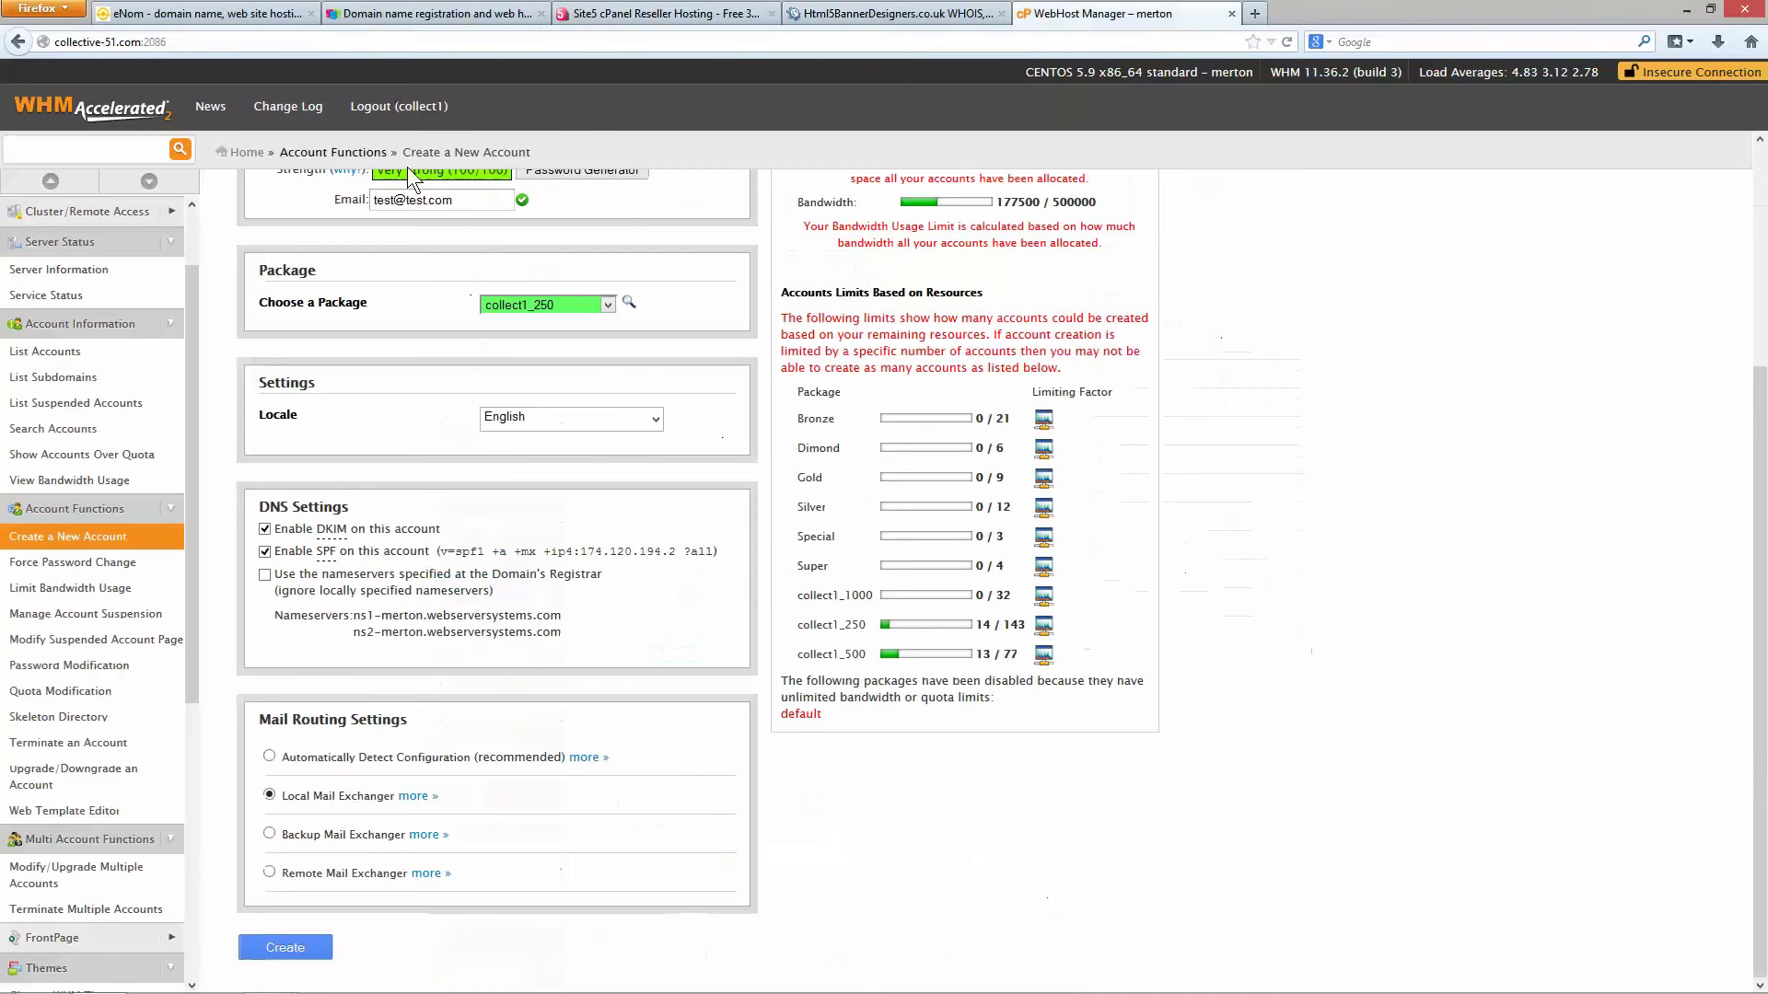
Step: Review the mail routing options for the new account alongside its domain information
scroll(420, 287, up, 2)
scroll(403, 499, down, 2)
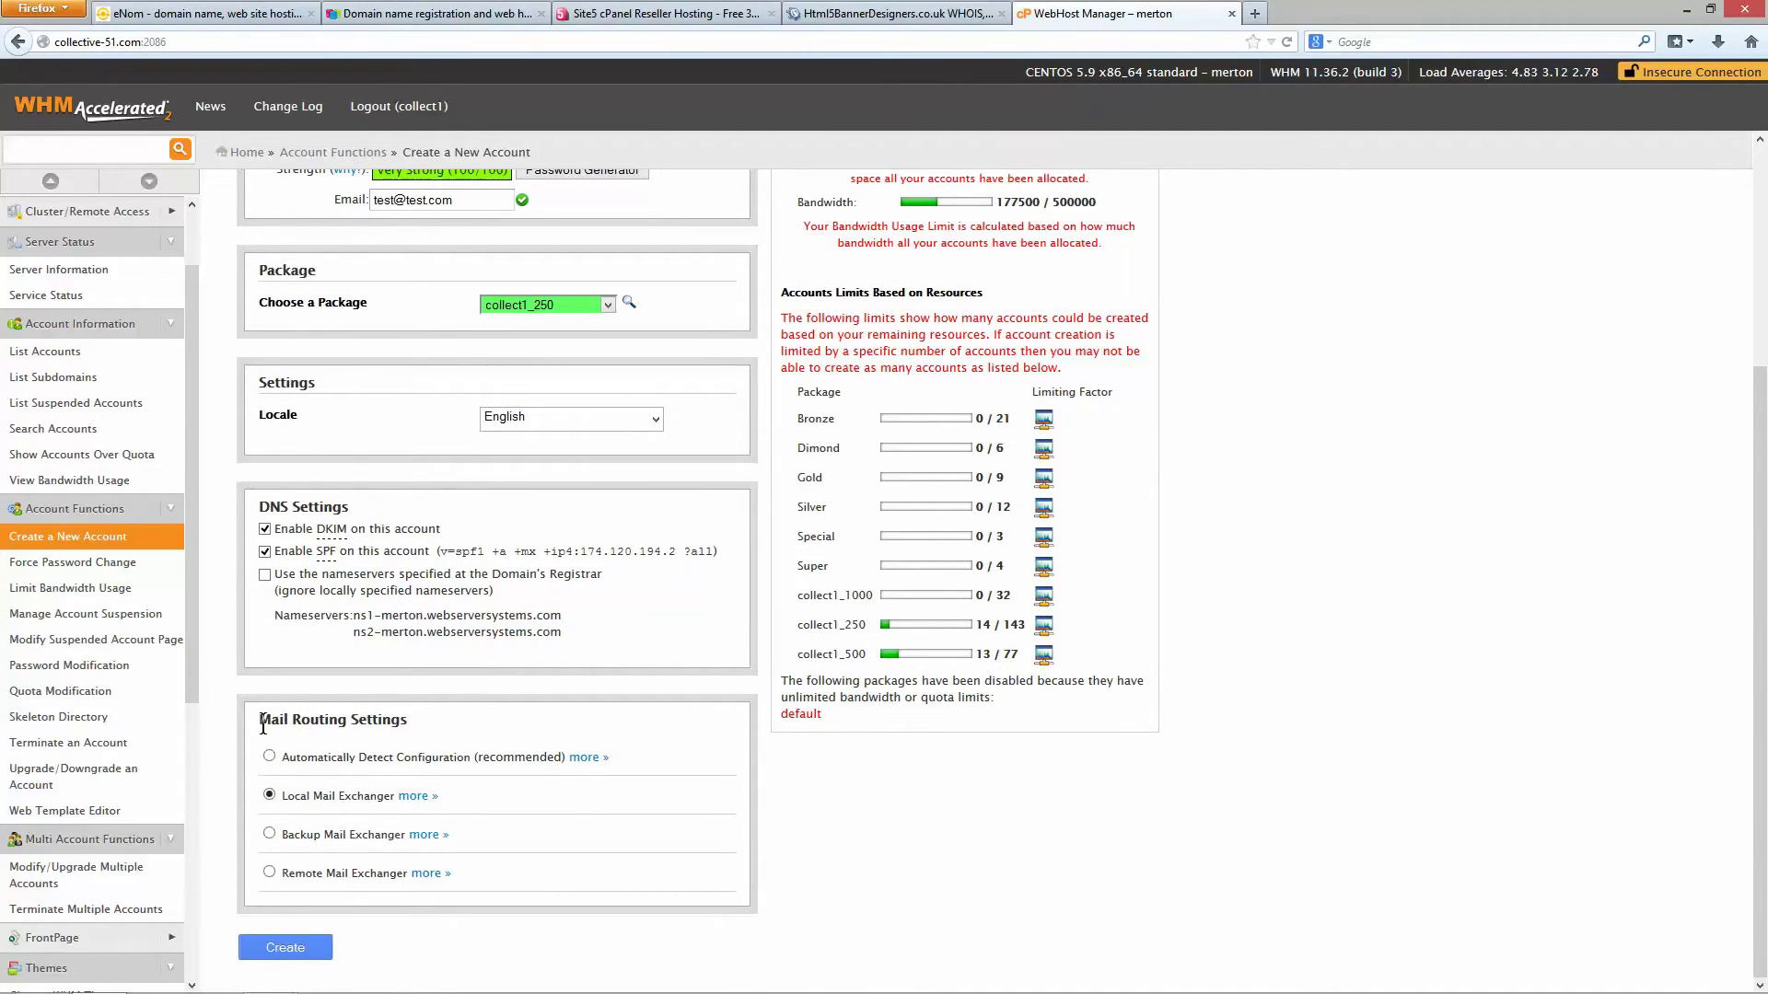
drag(261, 719, 361, 742)
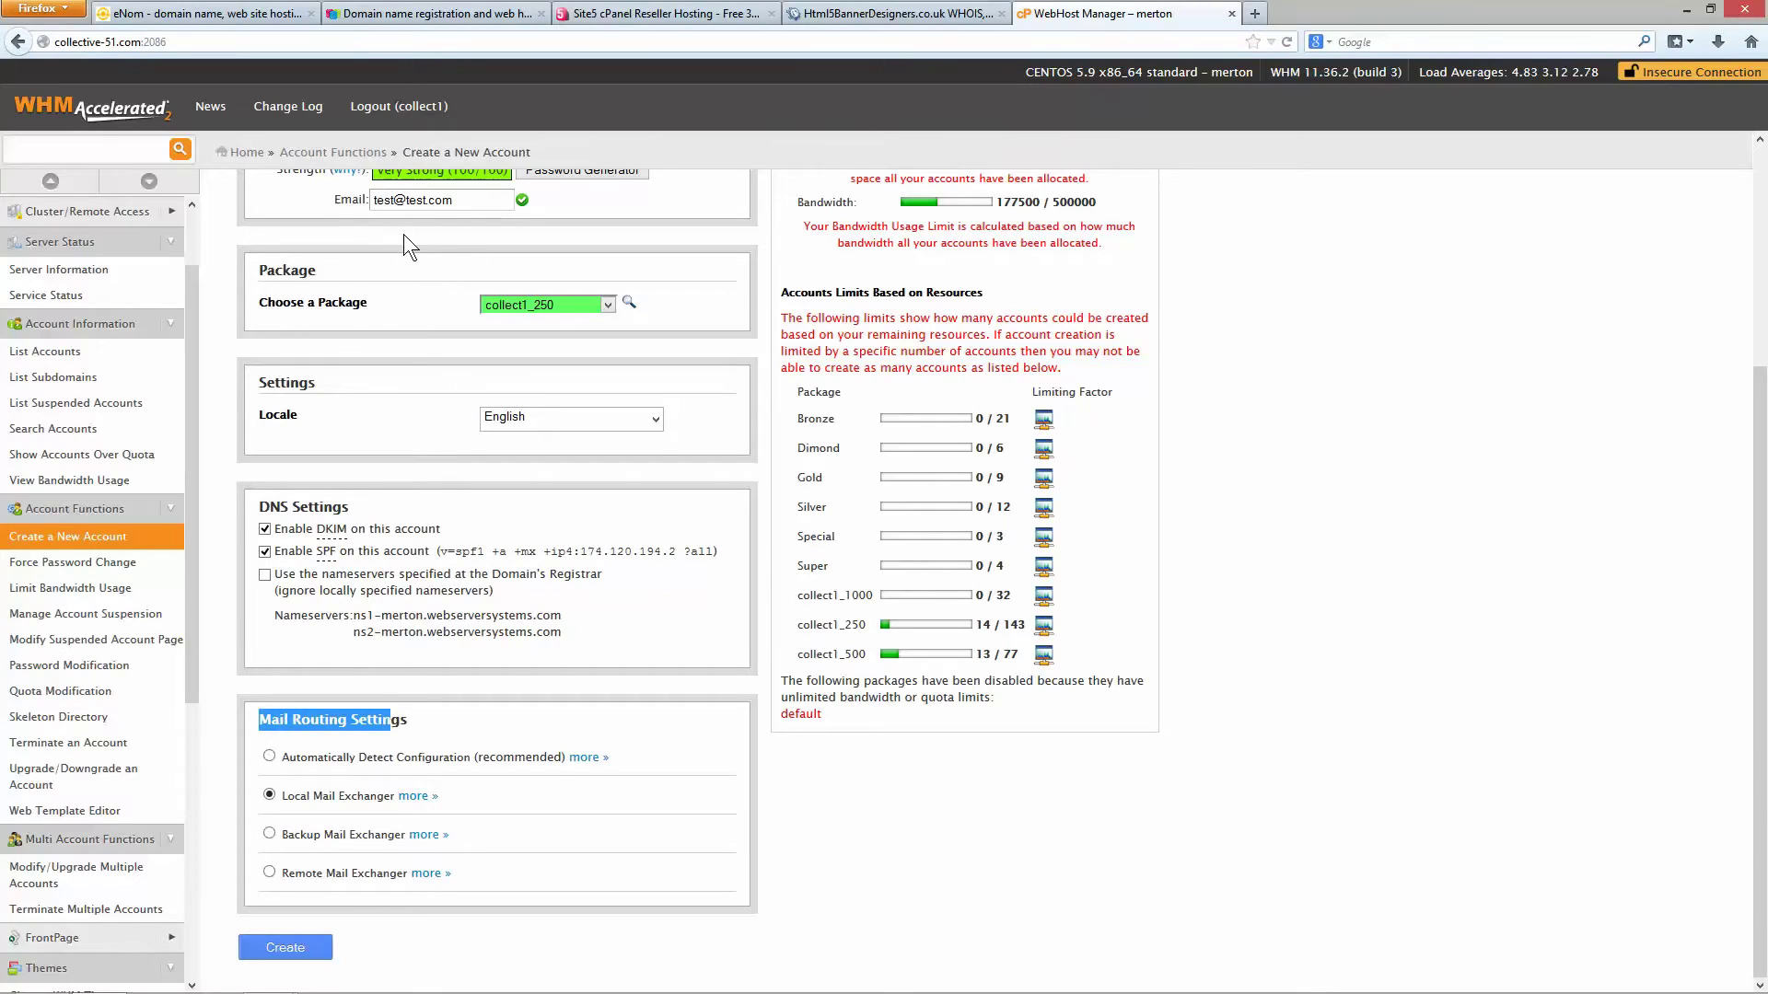
scroll(403, 229, up, 4)
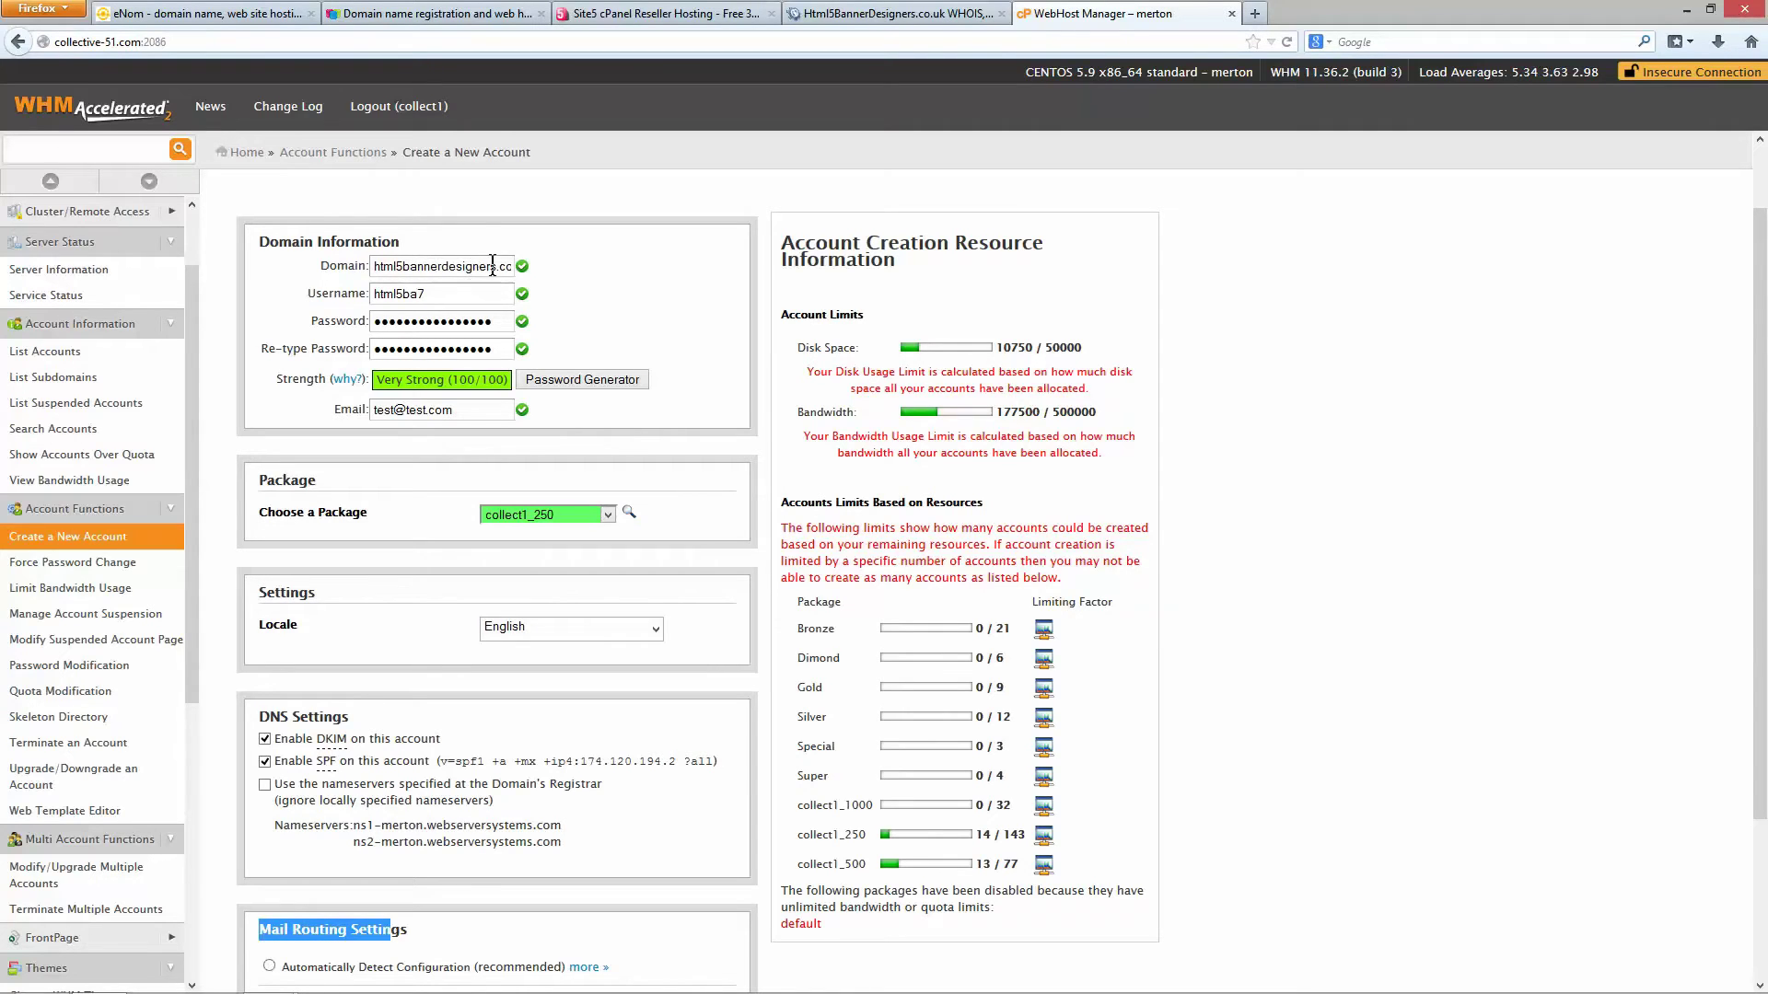
scroll(578, 499, down, 4)
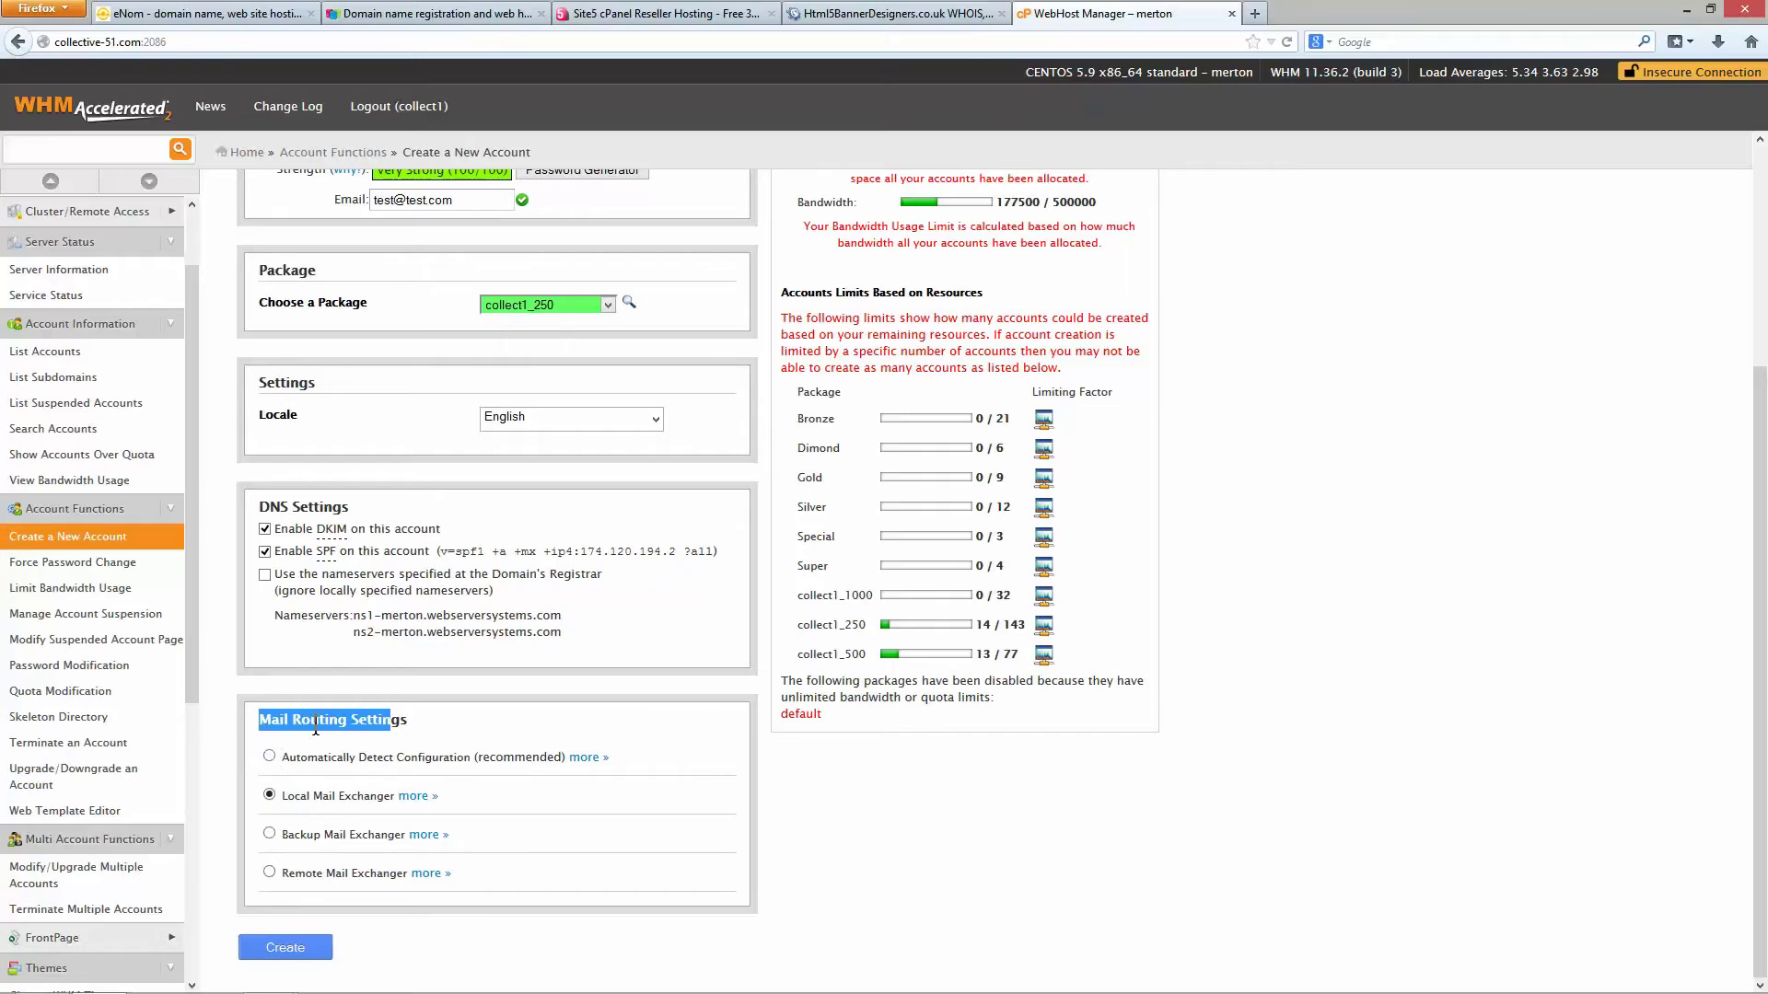
click(294, 746)
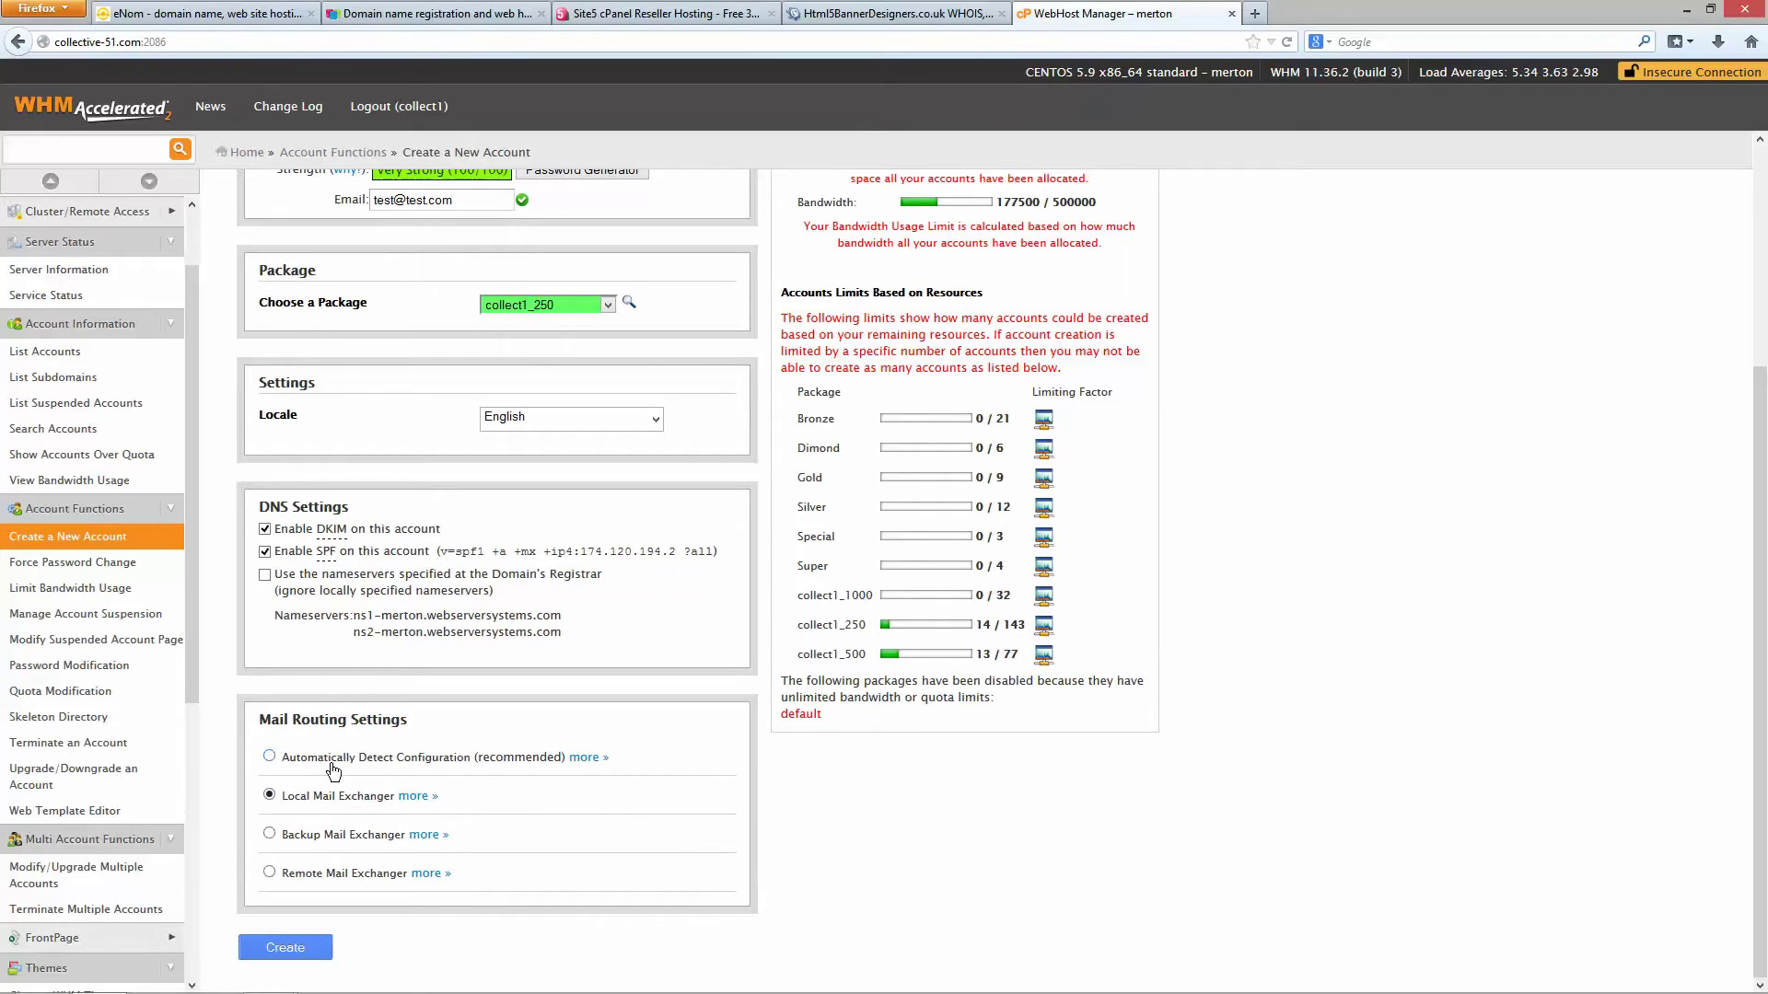
scroll(322, 801, up, 2)
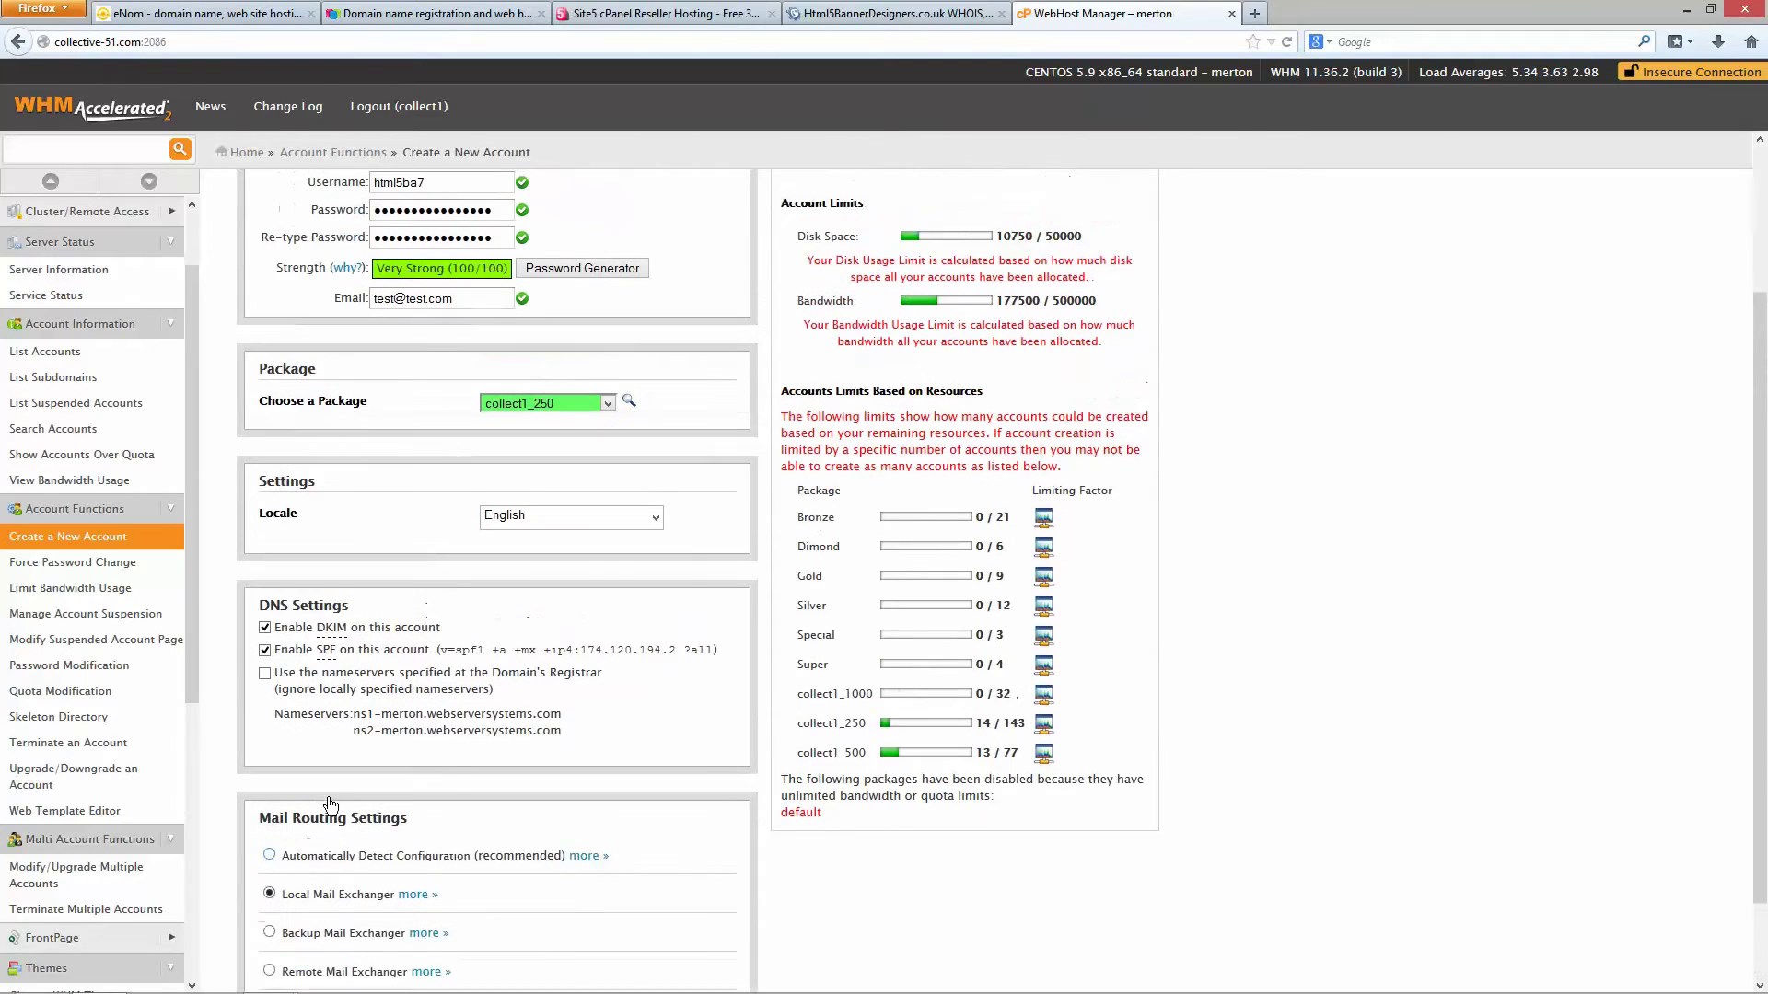
scroll(328, 797, down, 2)
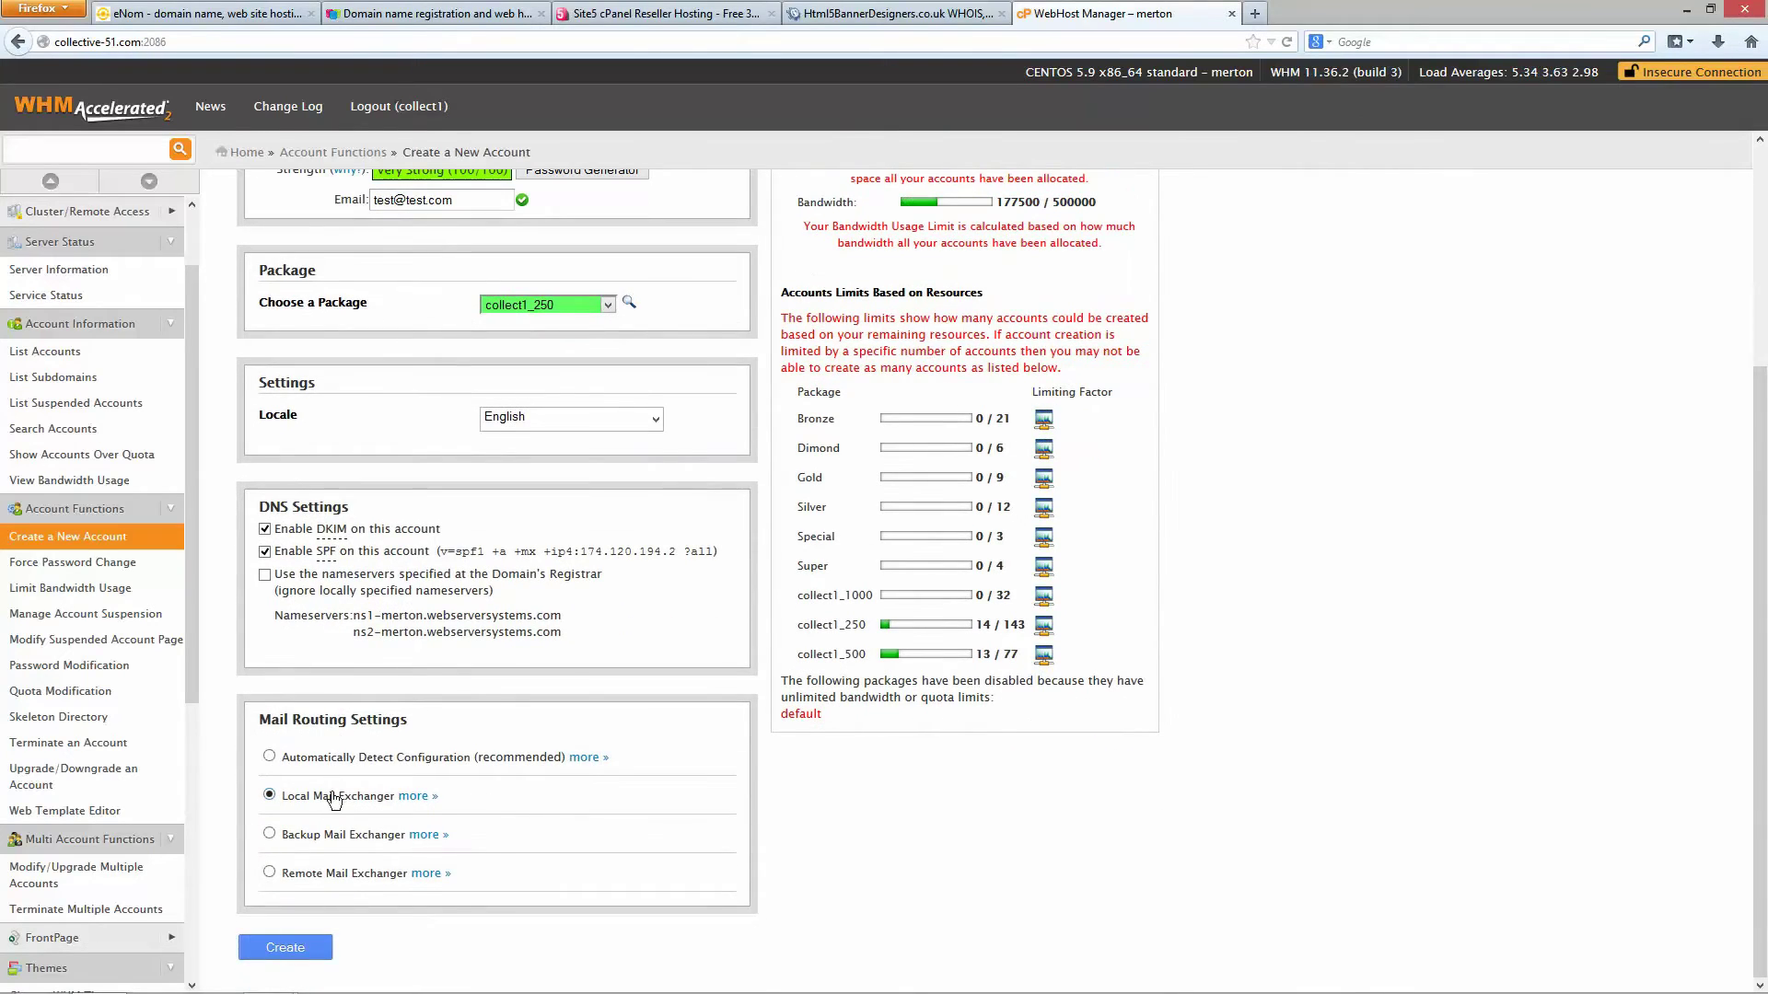
Step: Create the html5bannerdesigners.co.uk hosting account with the local mail exchanger and dismiss the browser's offer to remember the password
scroll(334, 799, up, 4)
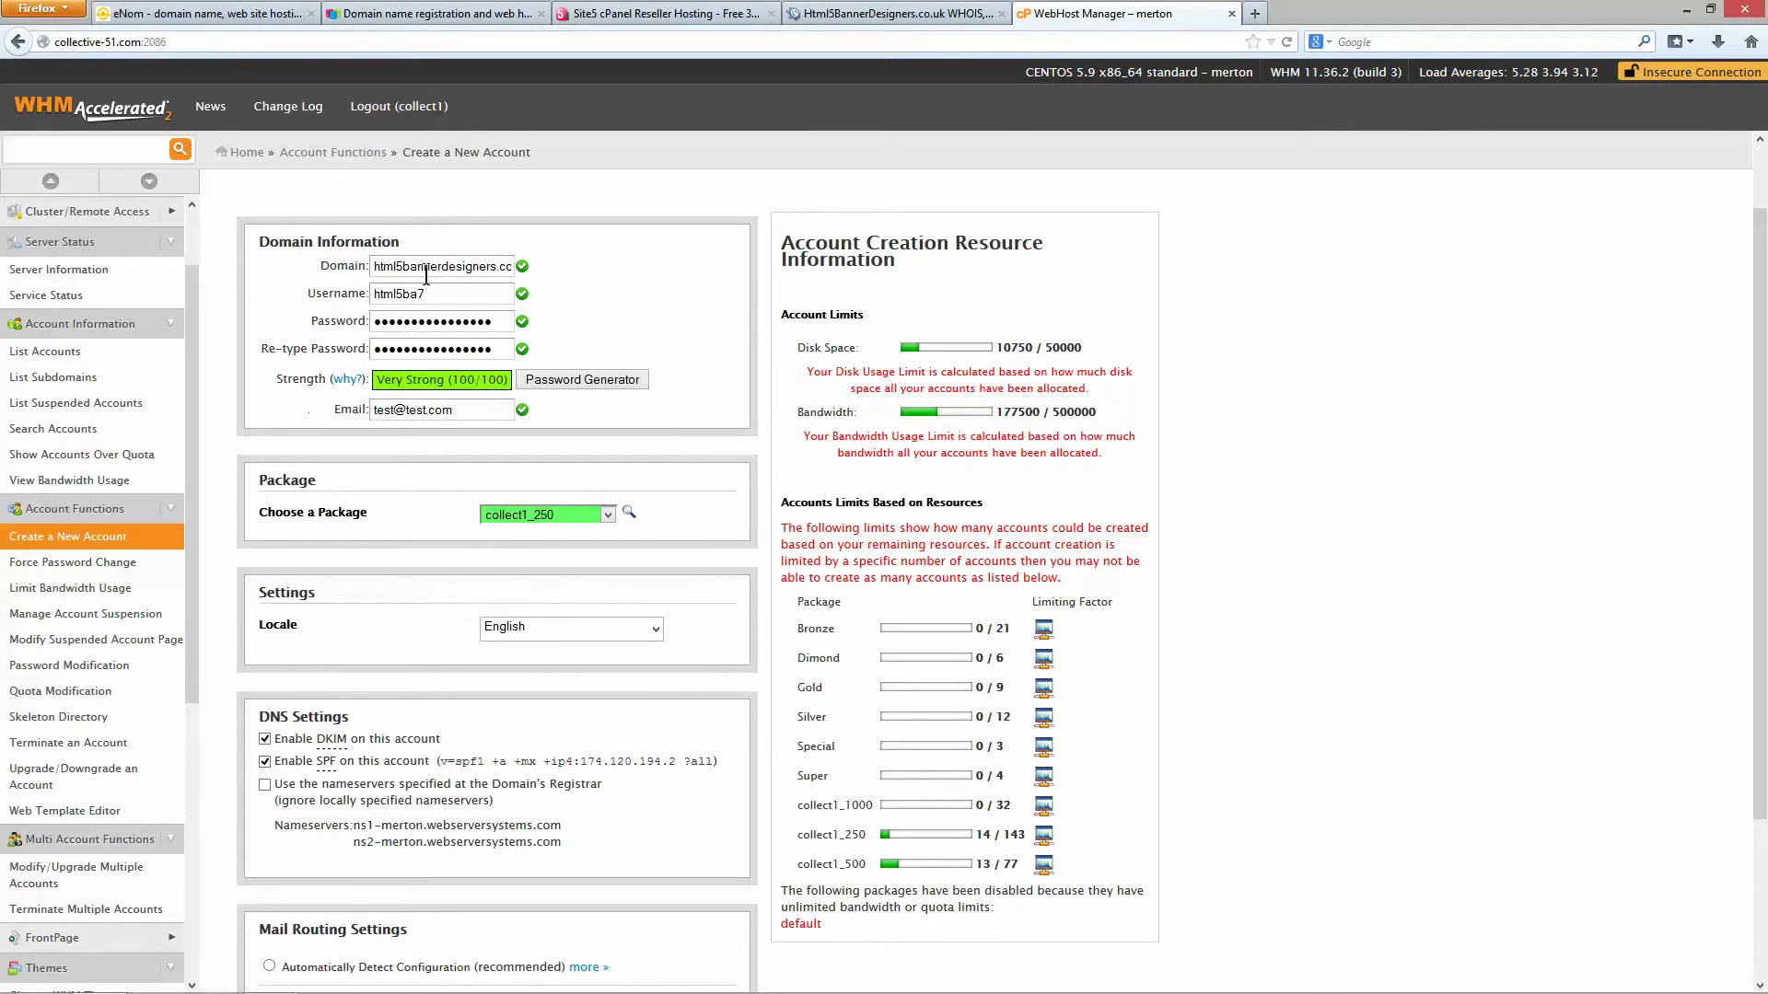
scroll(654, 818, down, 3)
click(286, 947)
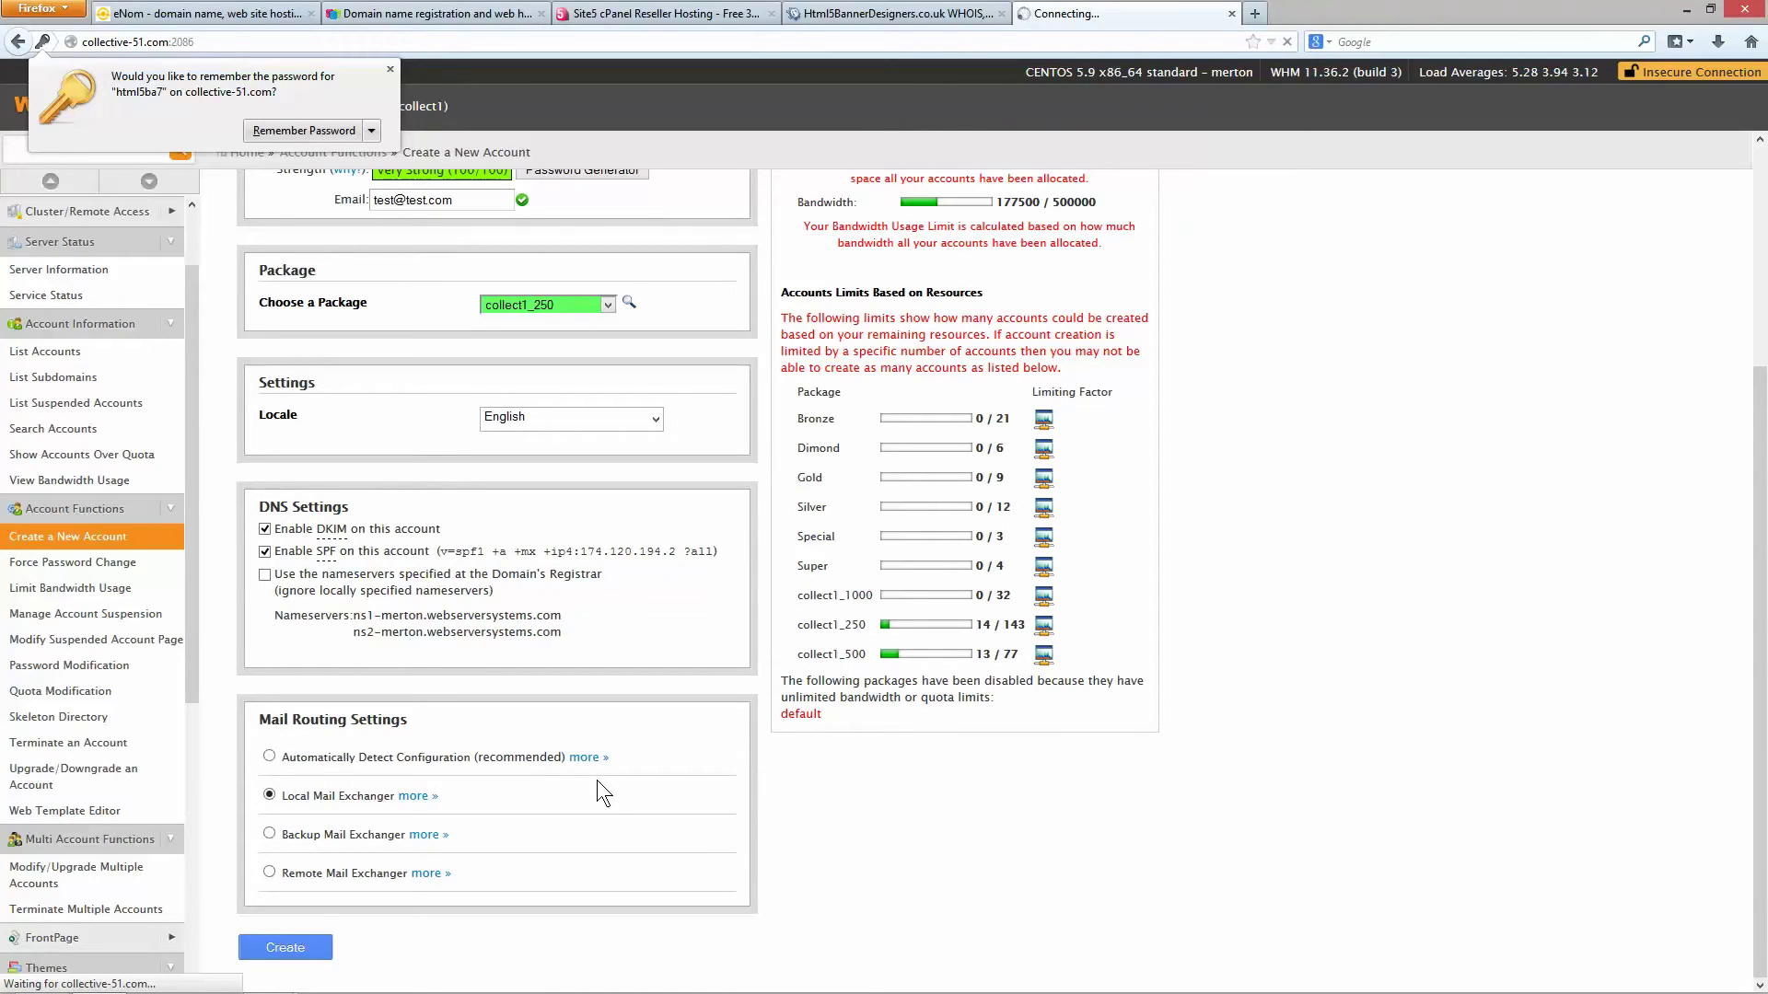
click(392, 69)
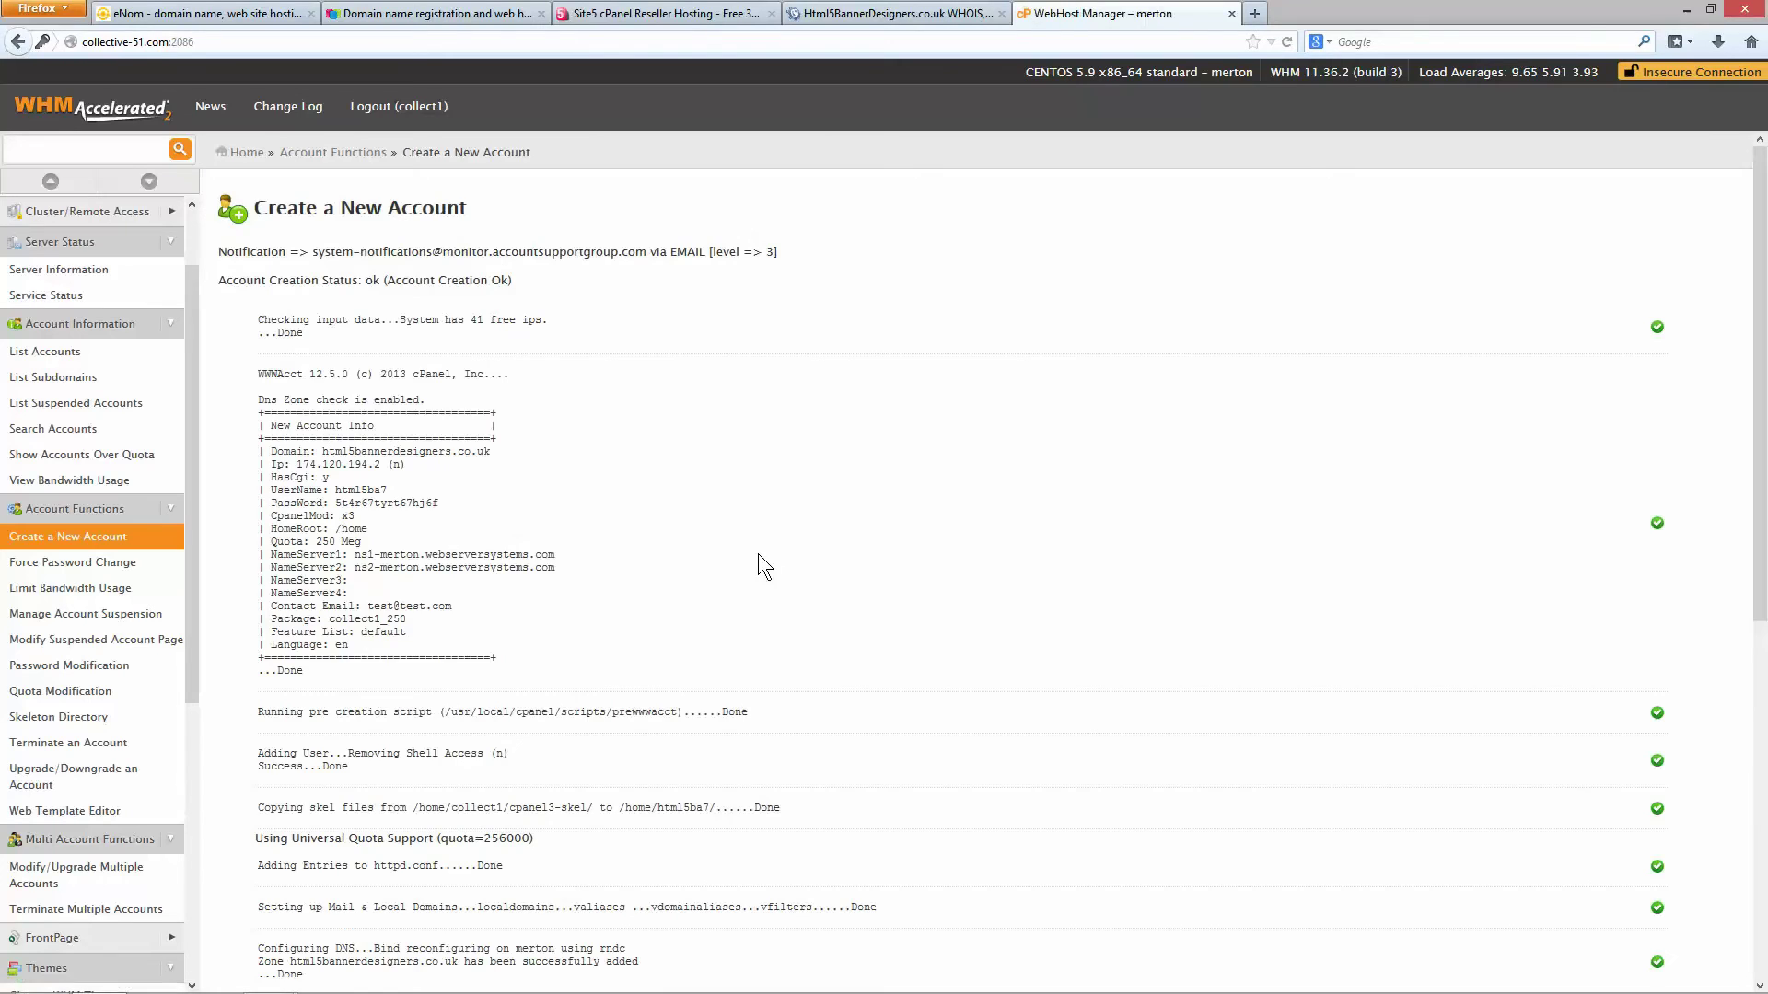
Step: Read through the account creation log from the new account info to the final completion entries
scroll(670, 556, down, 8)
scroll(671, 556, up, 7)
scroll(671, 558, up, 2)
scroll(671, 558, down, 2)
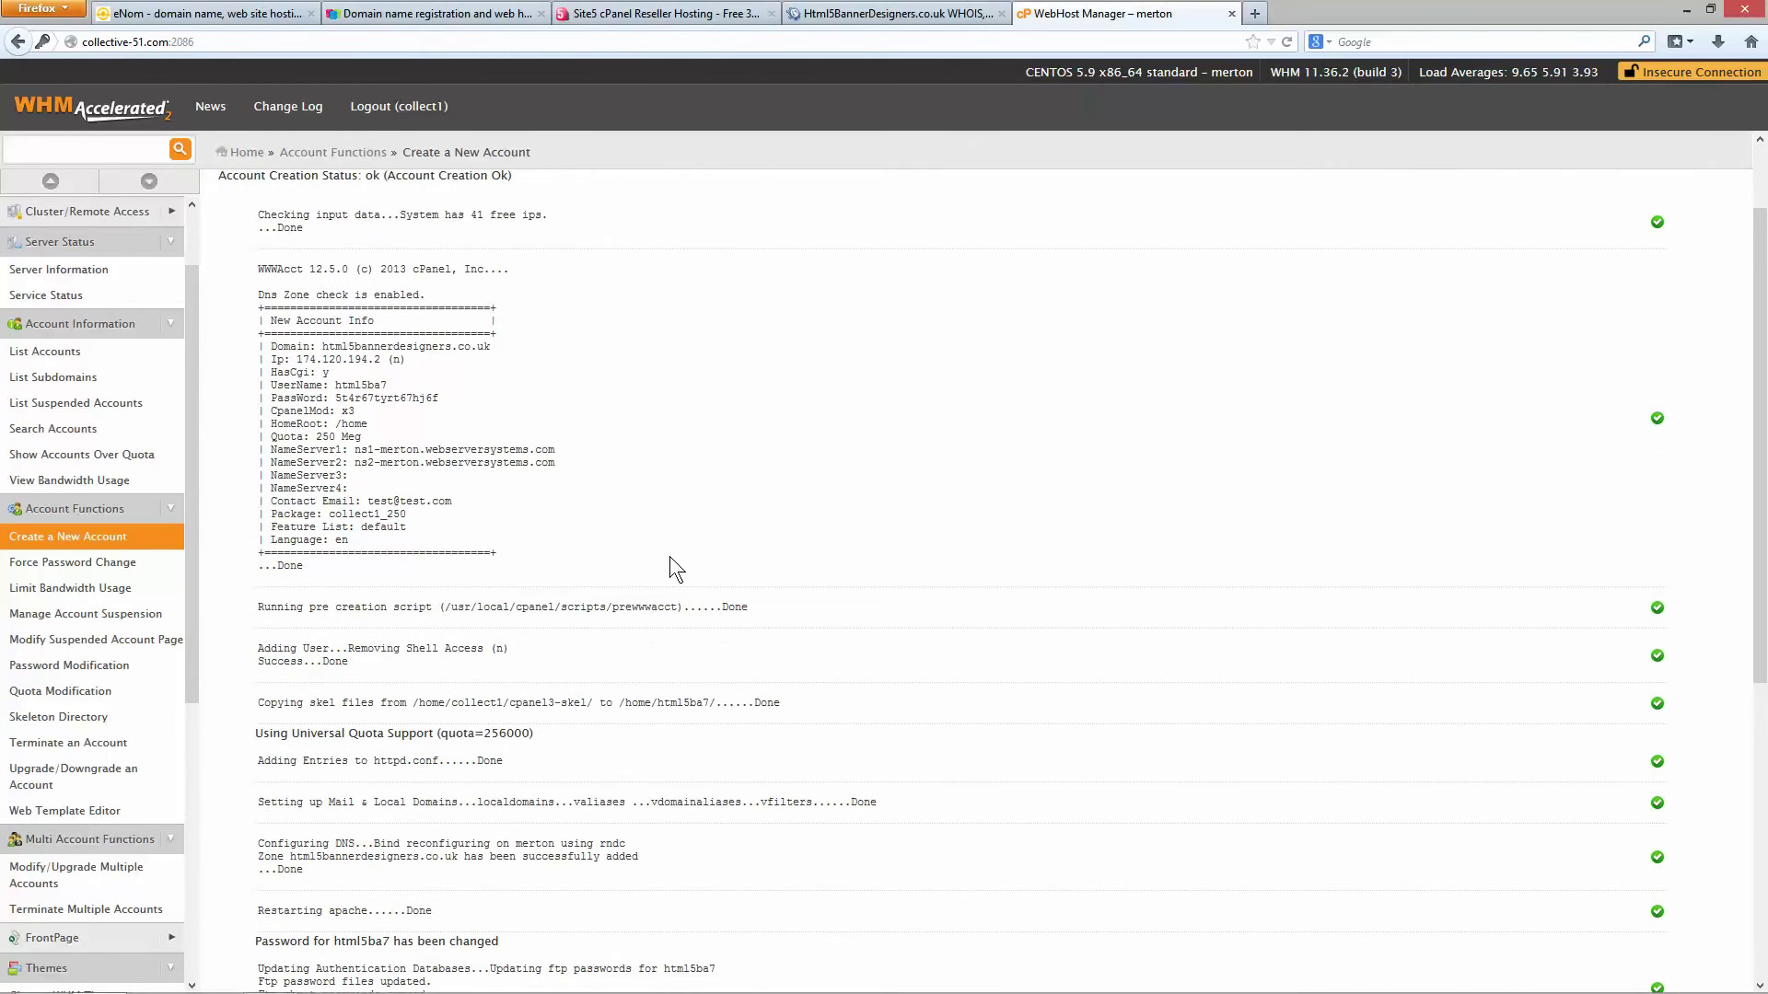
scroll(671, 556, down, 8)
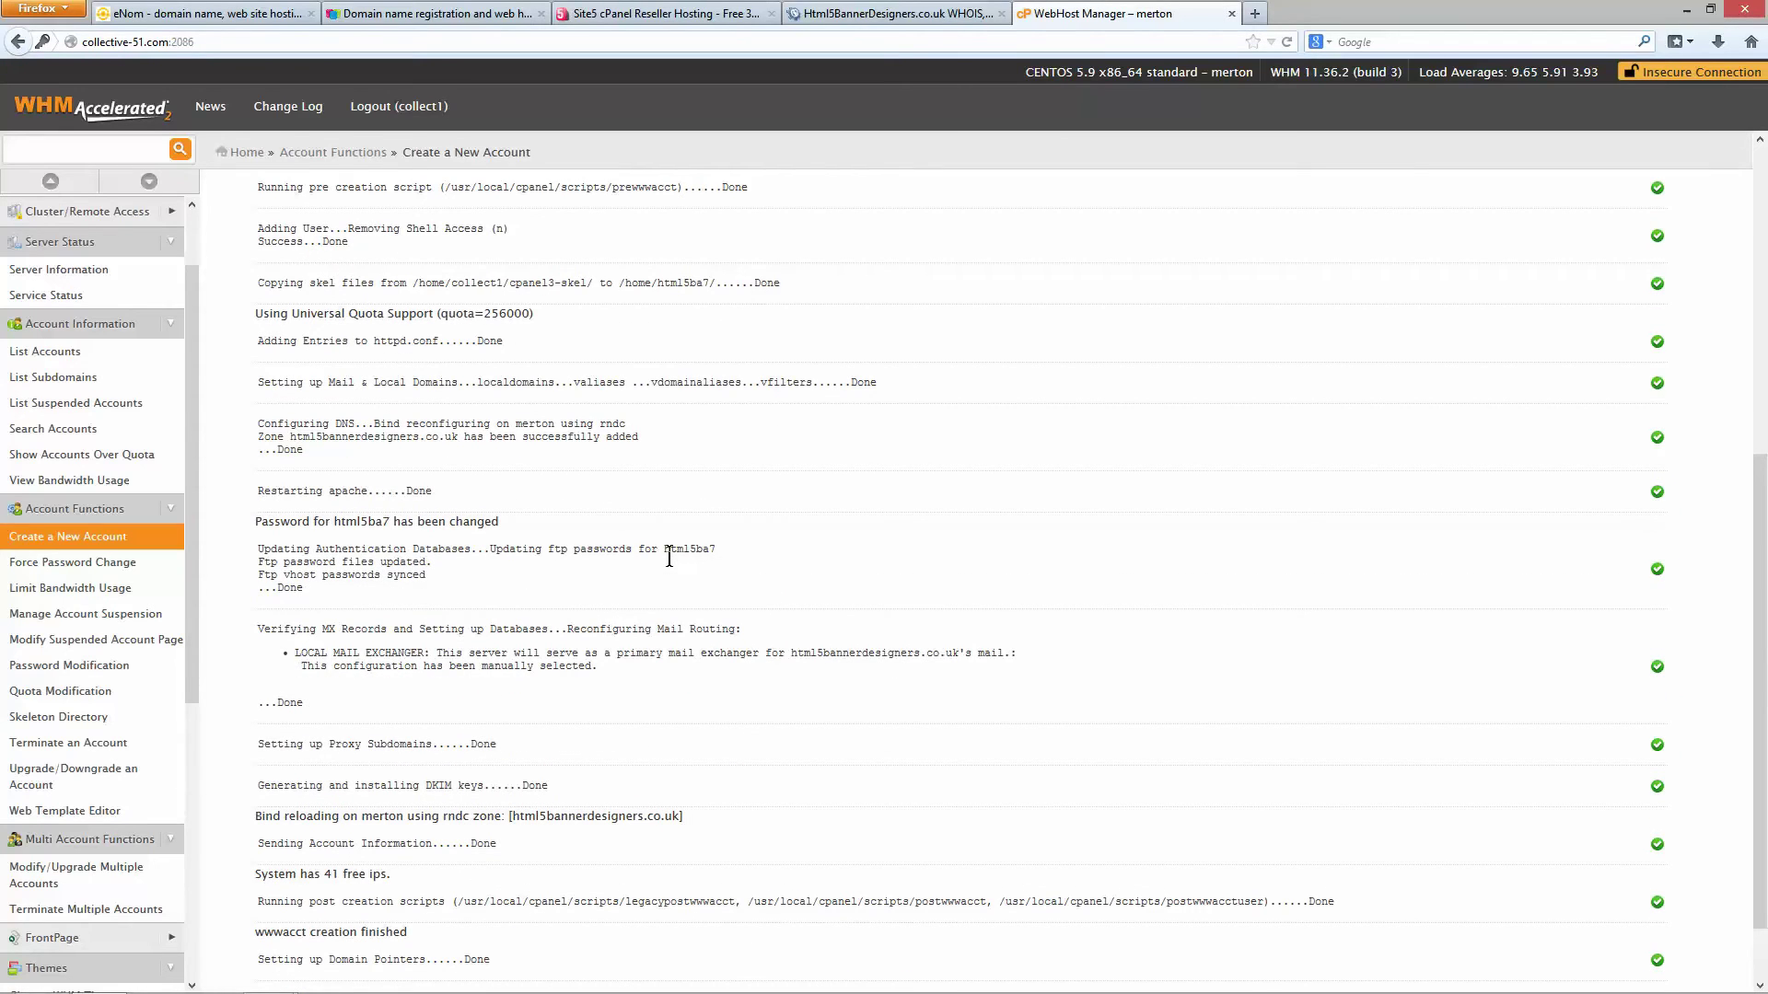
scroll(670, 556, down, 2)
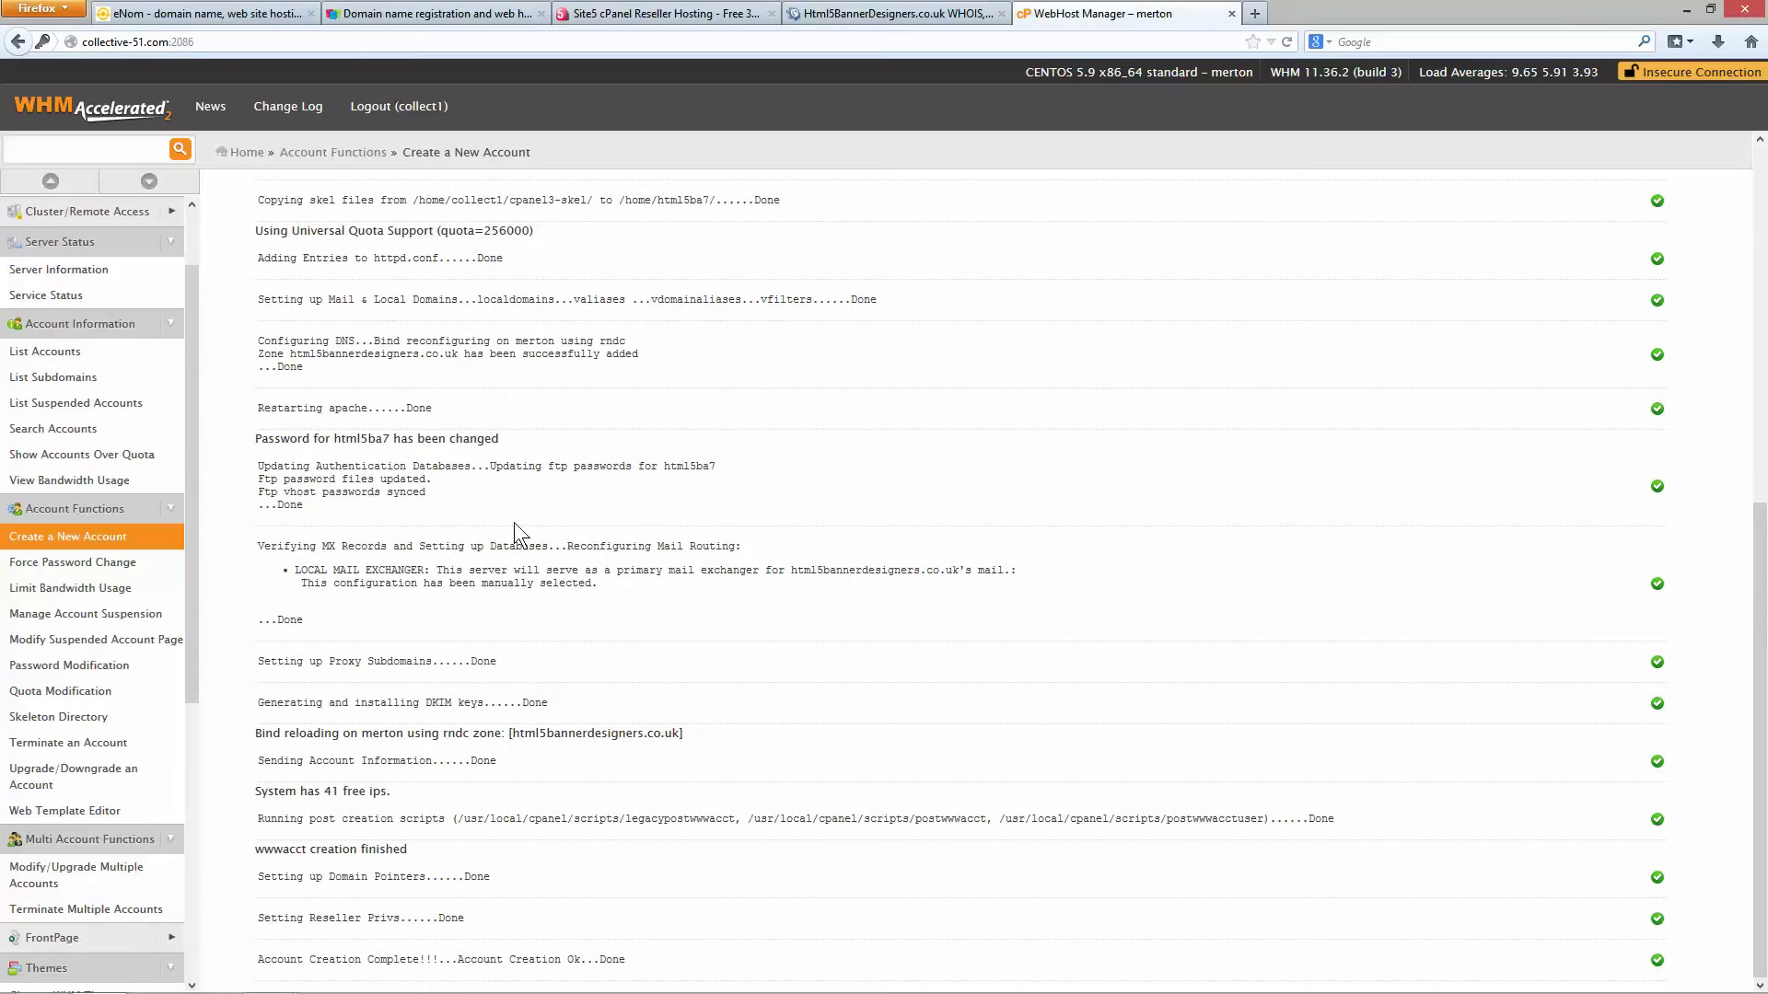
scroll(547, 722, up, 2)
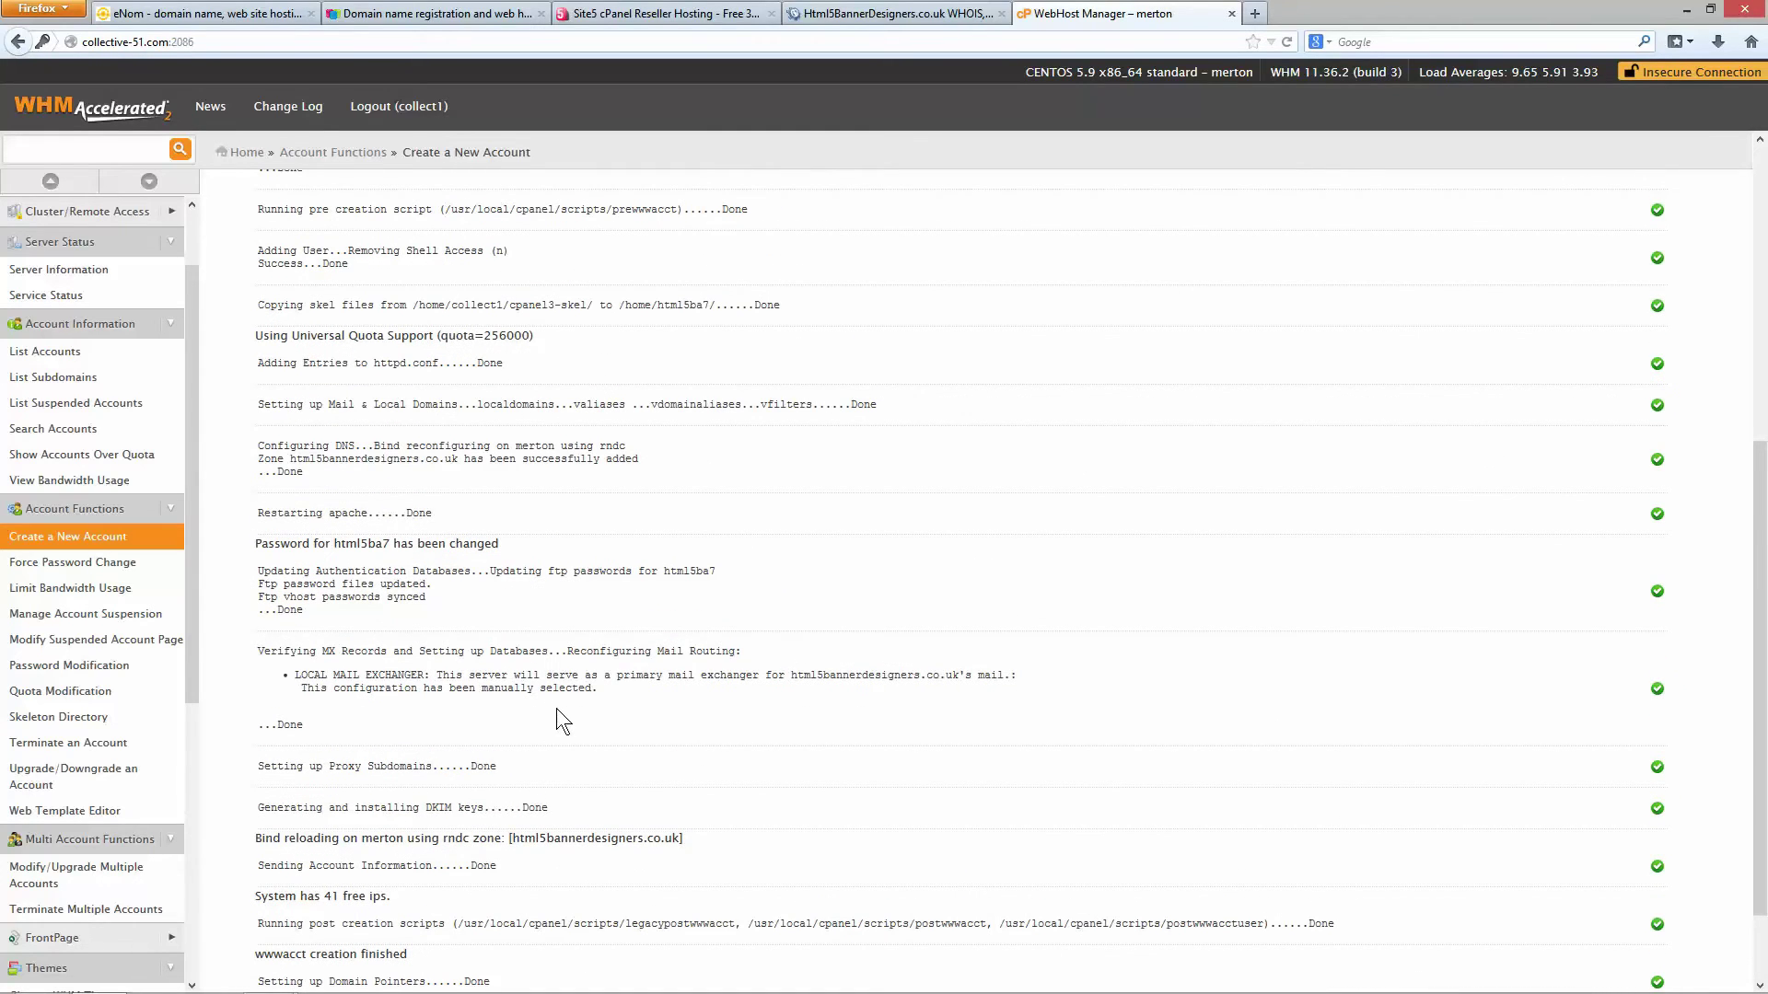
scroll(556, 709, up, 8)
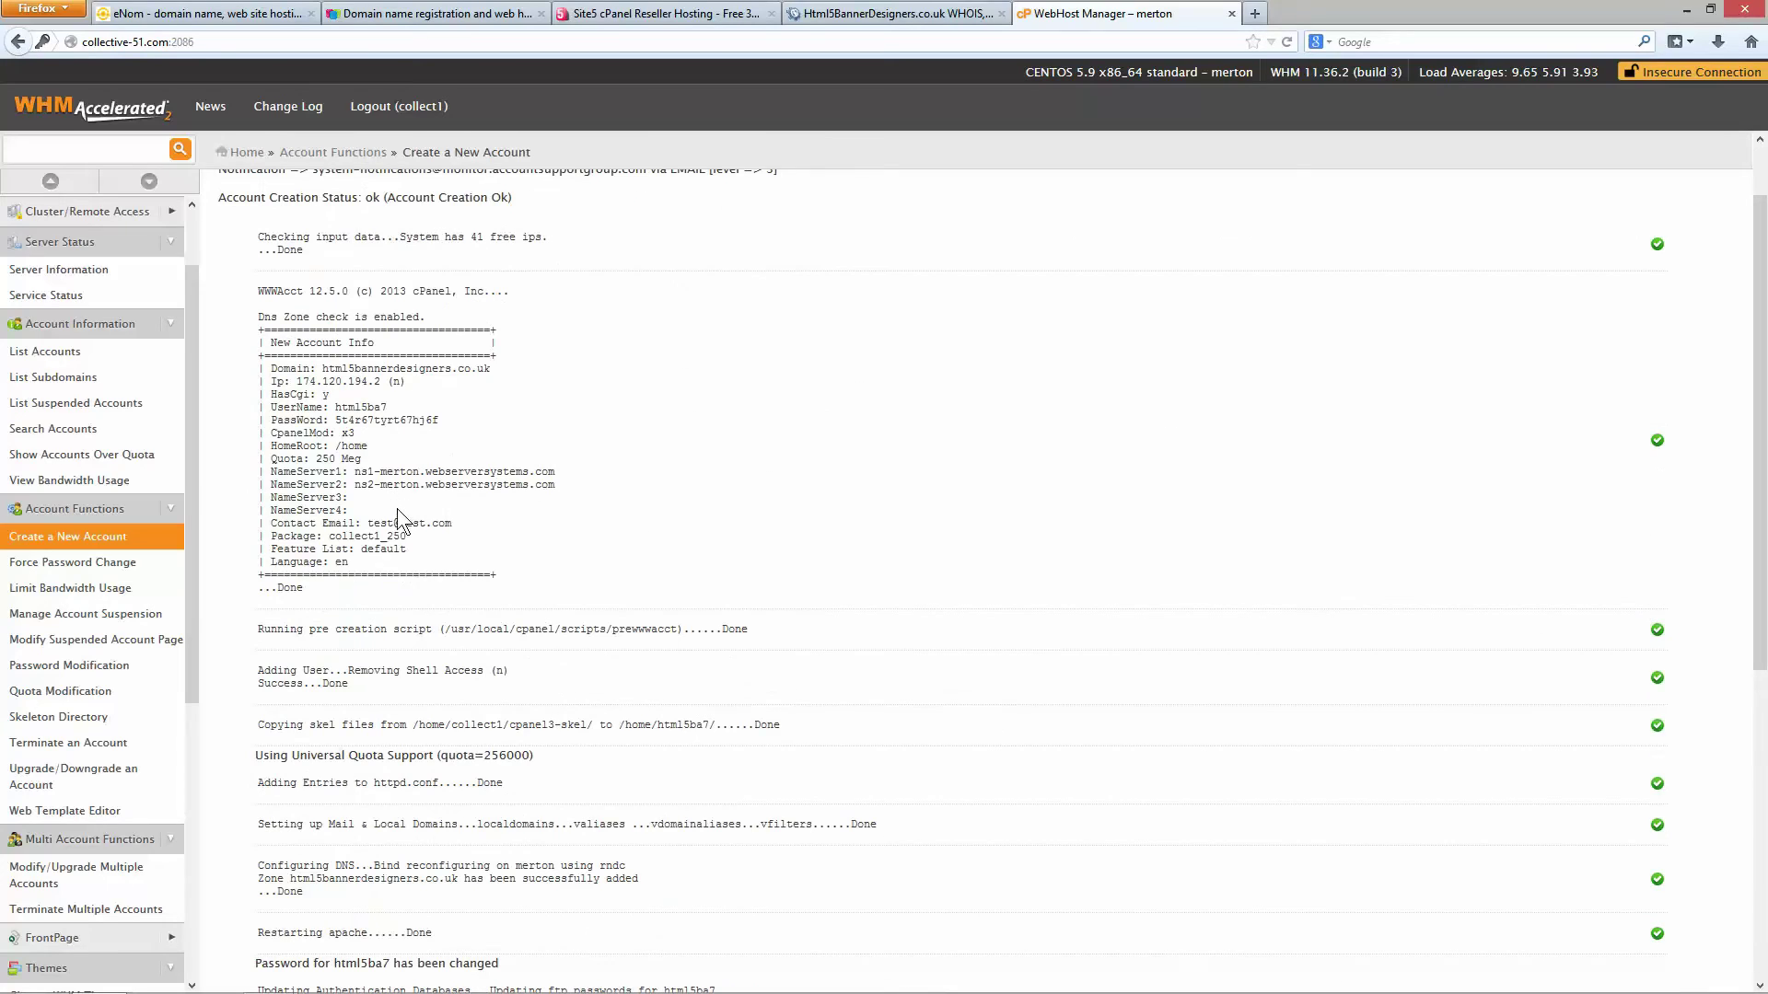
Step: Examine the password, domain and username in the new account info
drag(276, 419, 458, 427)
drag(328, 368, 509, 380)
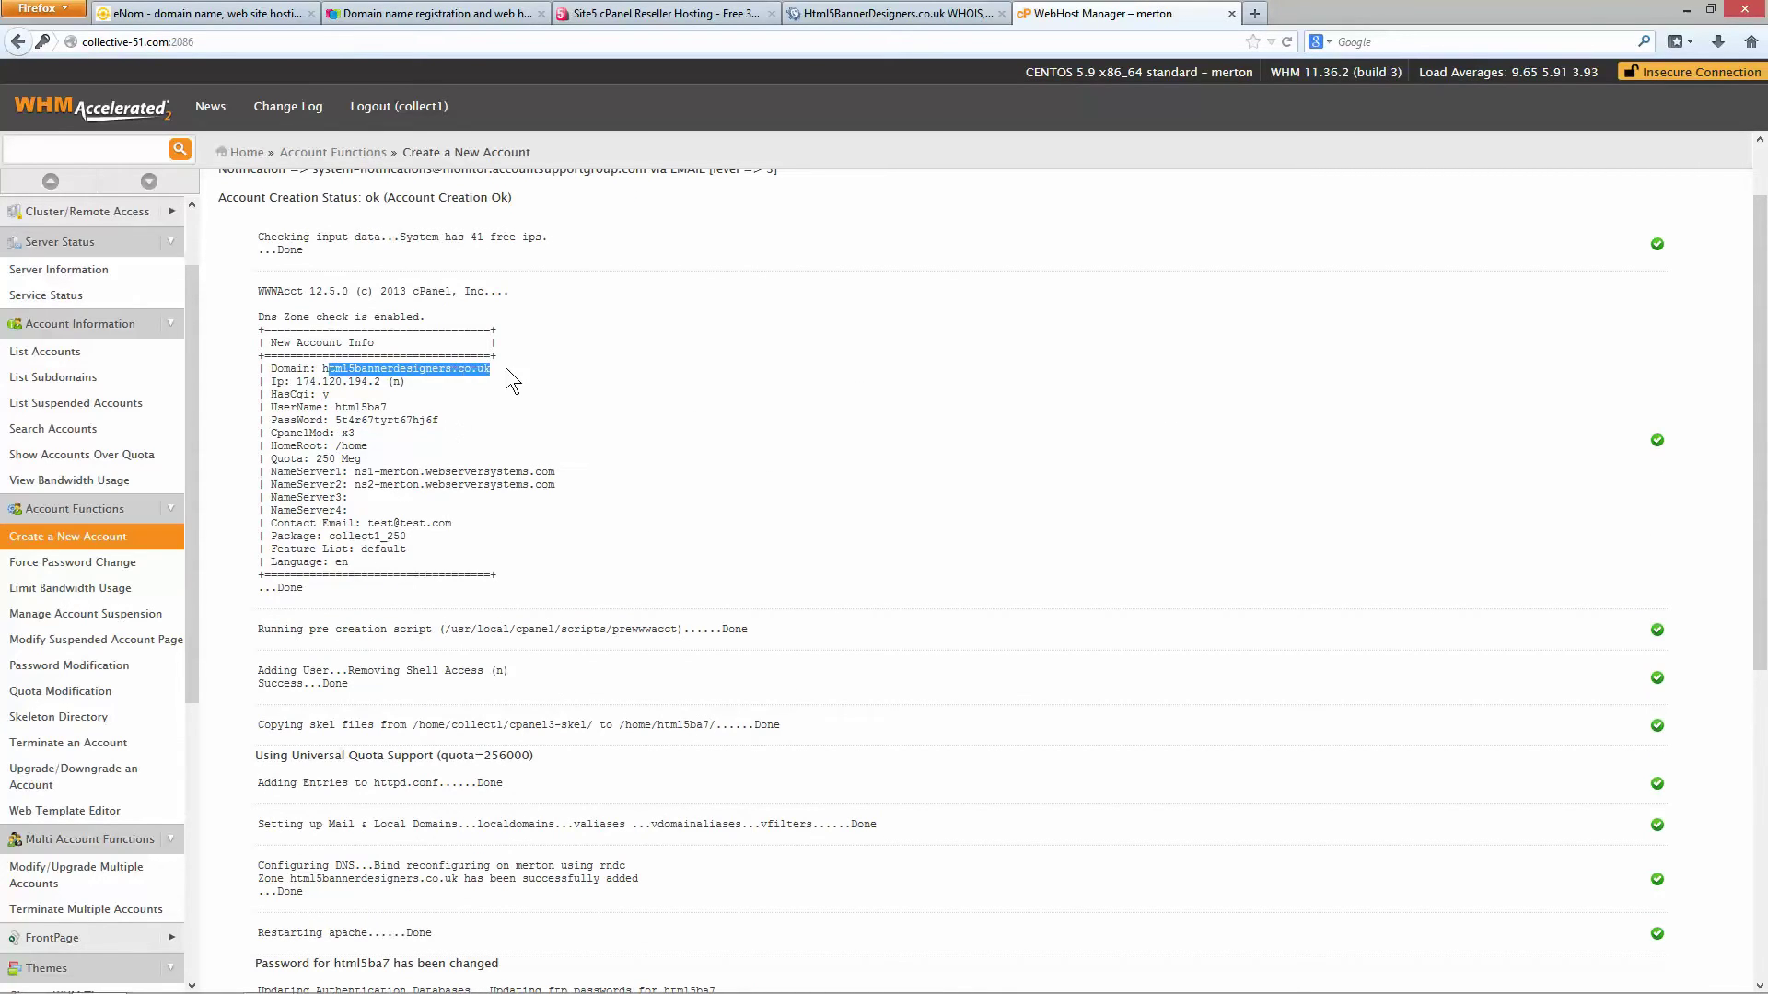
drag(336, 407, 388, 408)
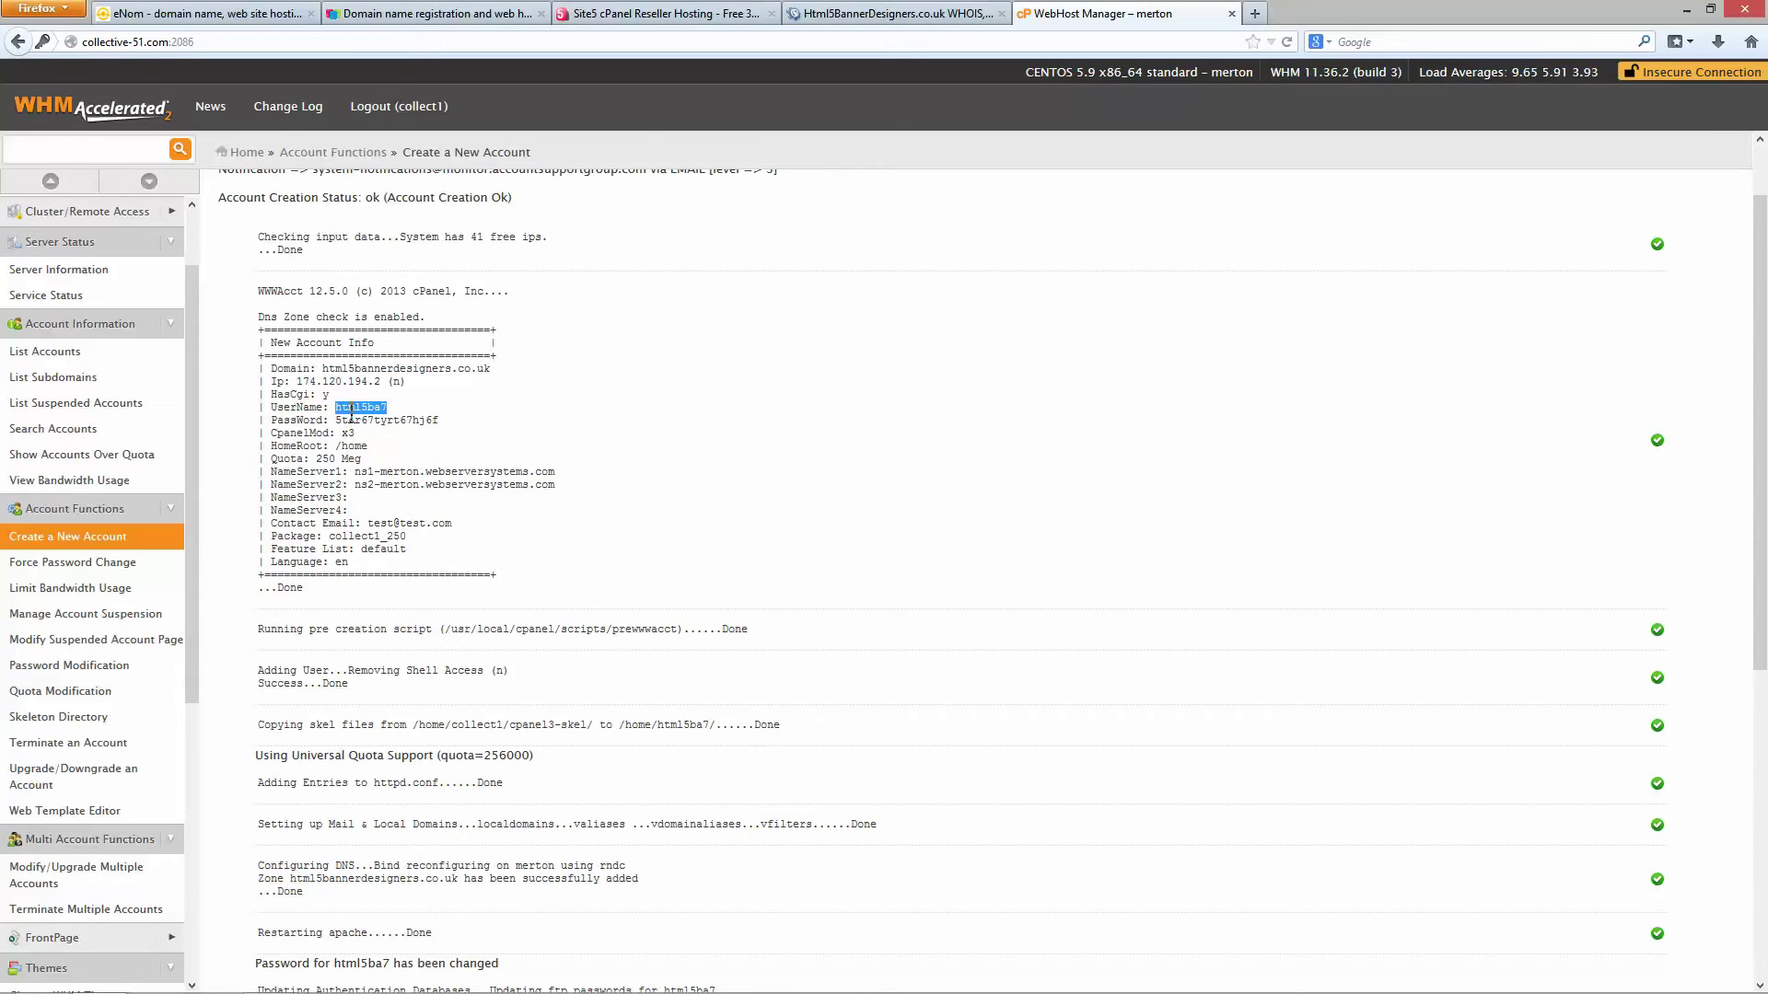
Step: Recheck the domain name and login credentials listed in the new account info
drag(322, 369, 477, 372)
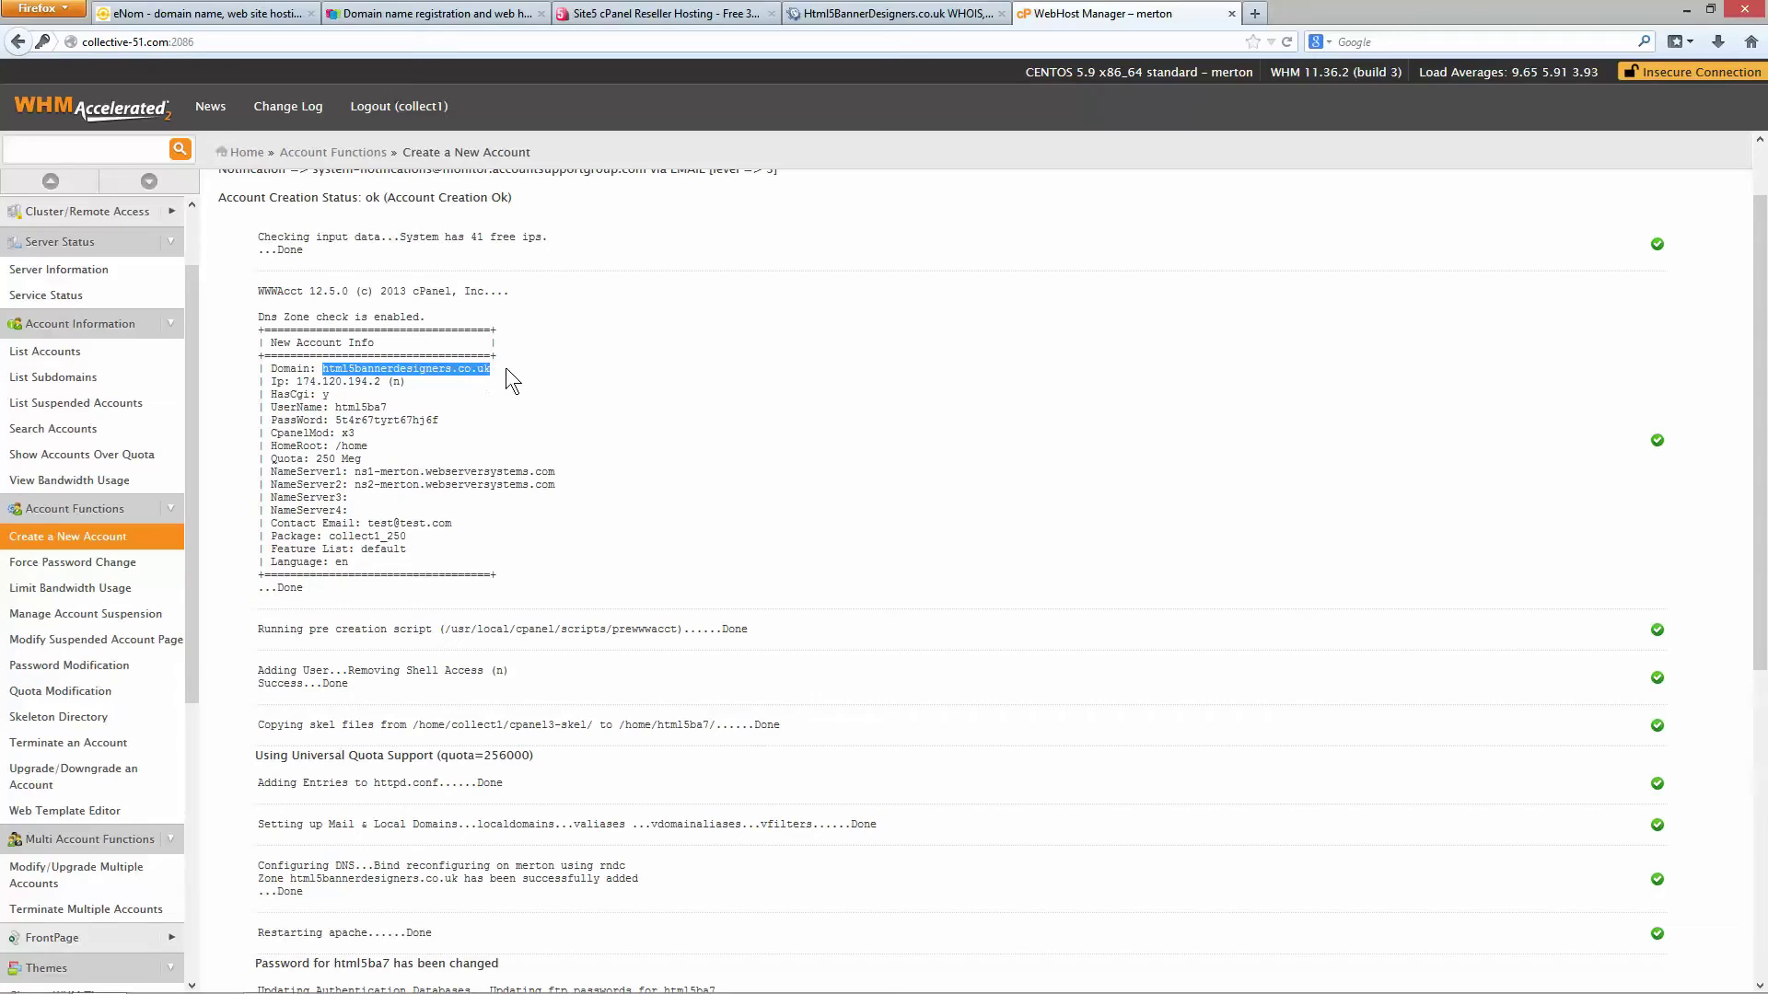
drag(335, 407, 461, 422)
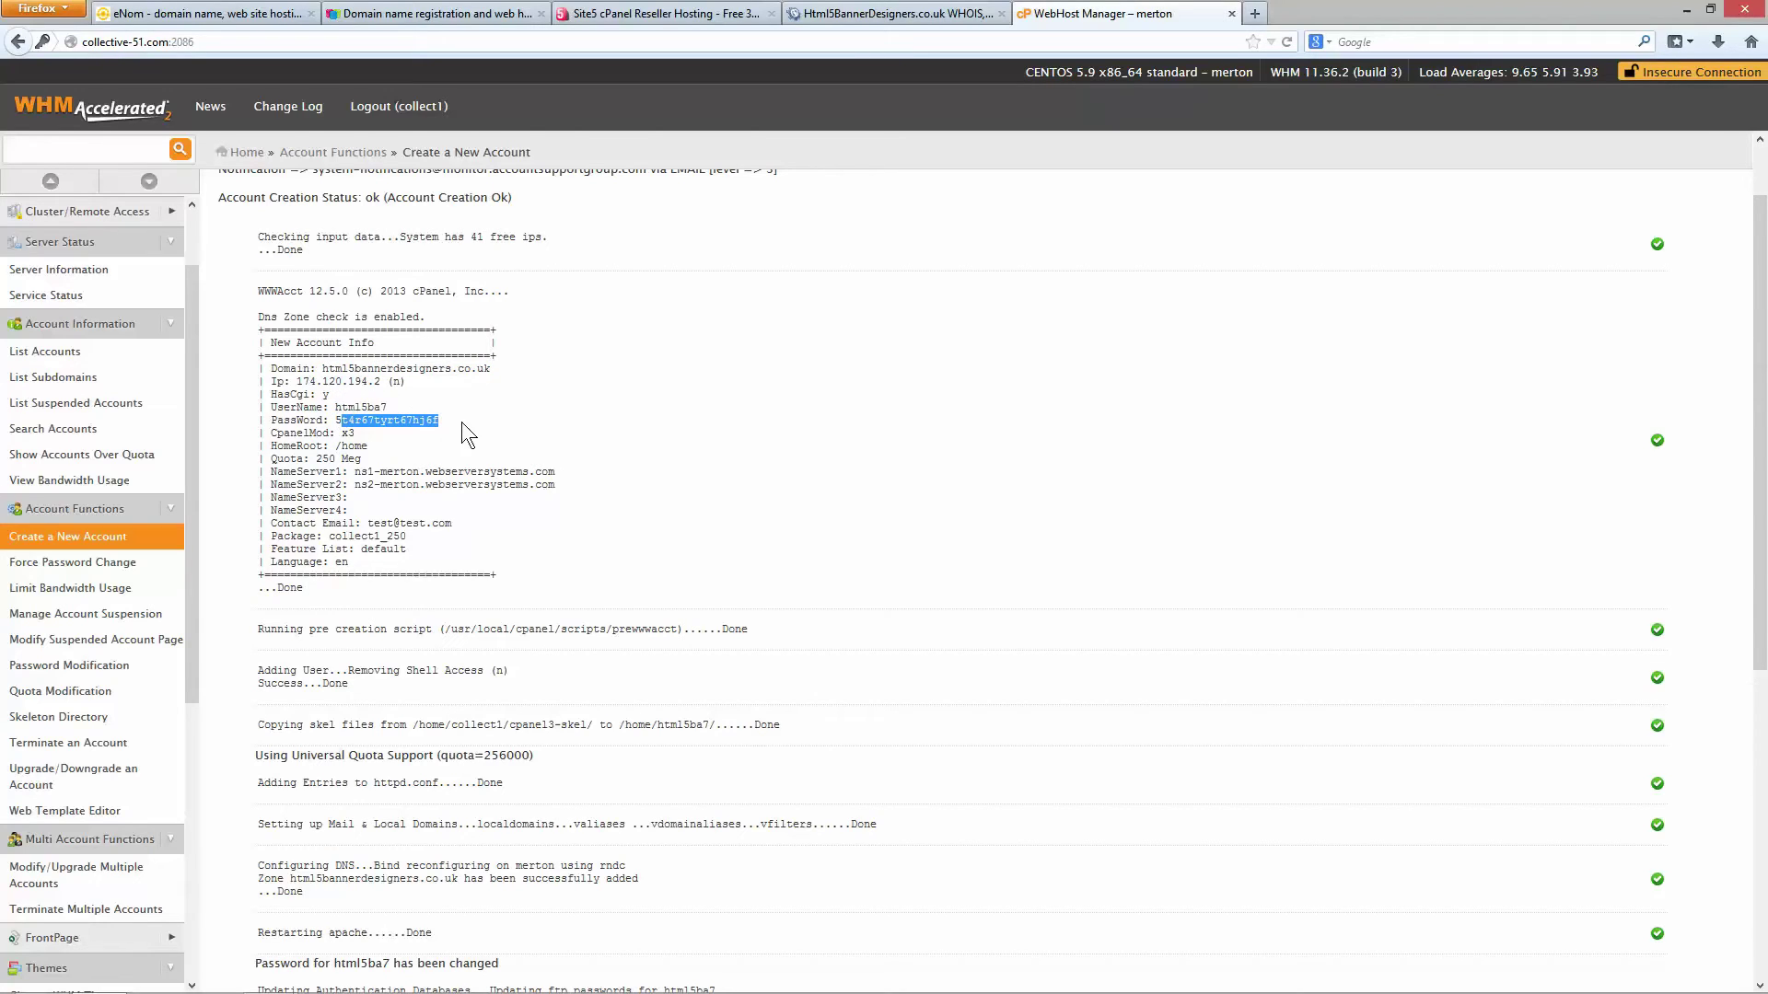
click(389, 424)
scroll(645, 488, up, 2)
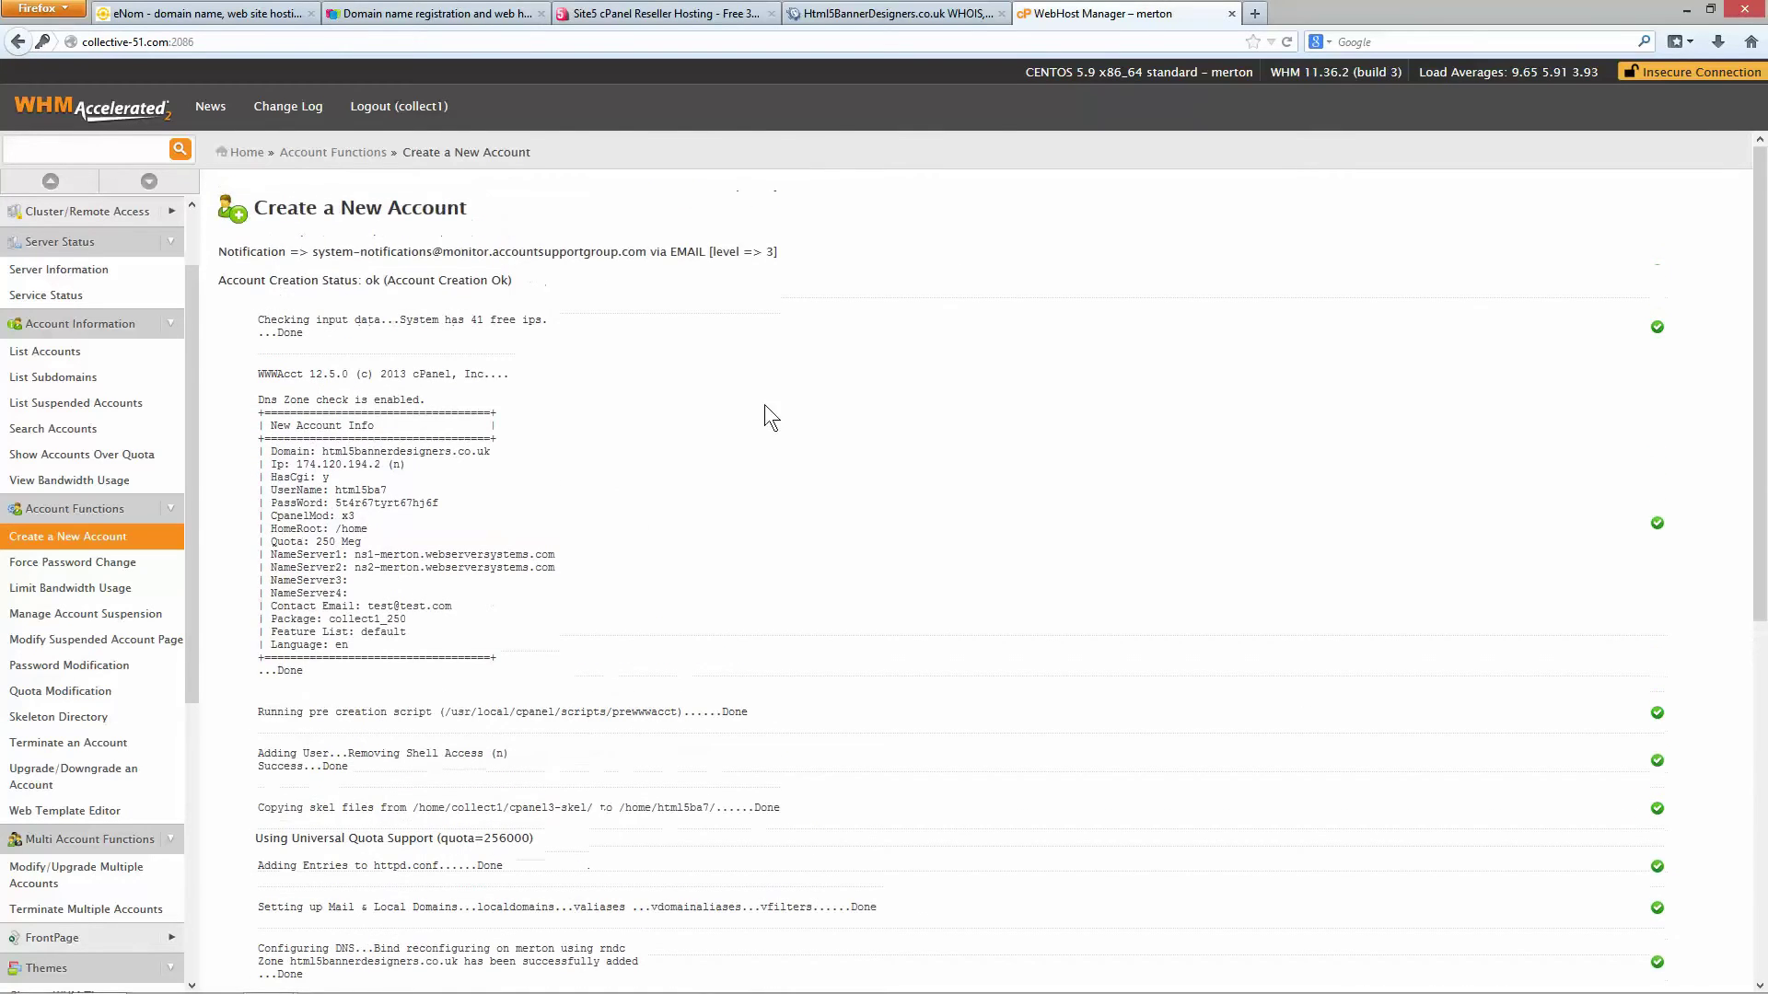
Step: Open html5bannerdesigners.co.uk in place of its WHOIS record to check that the domain reaches the hosting server
click(924, 11)
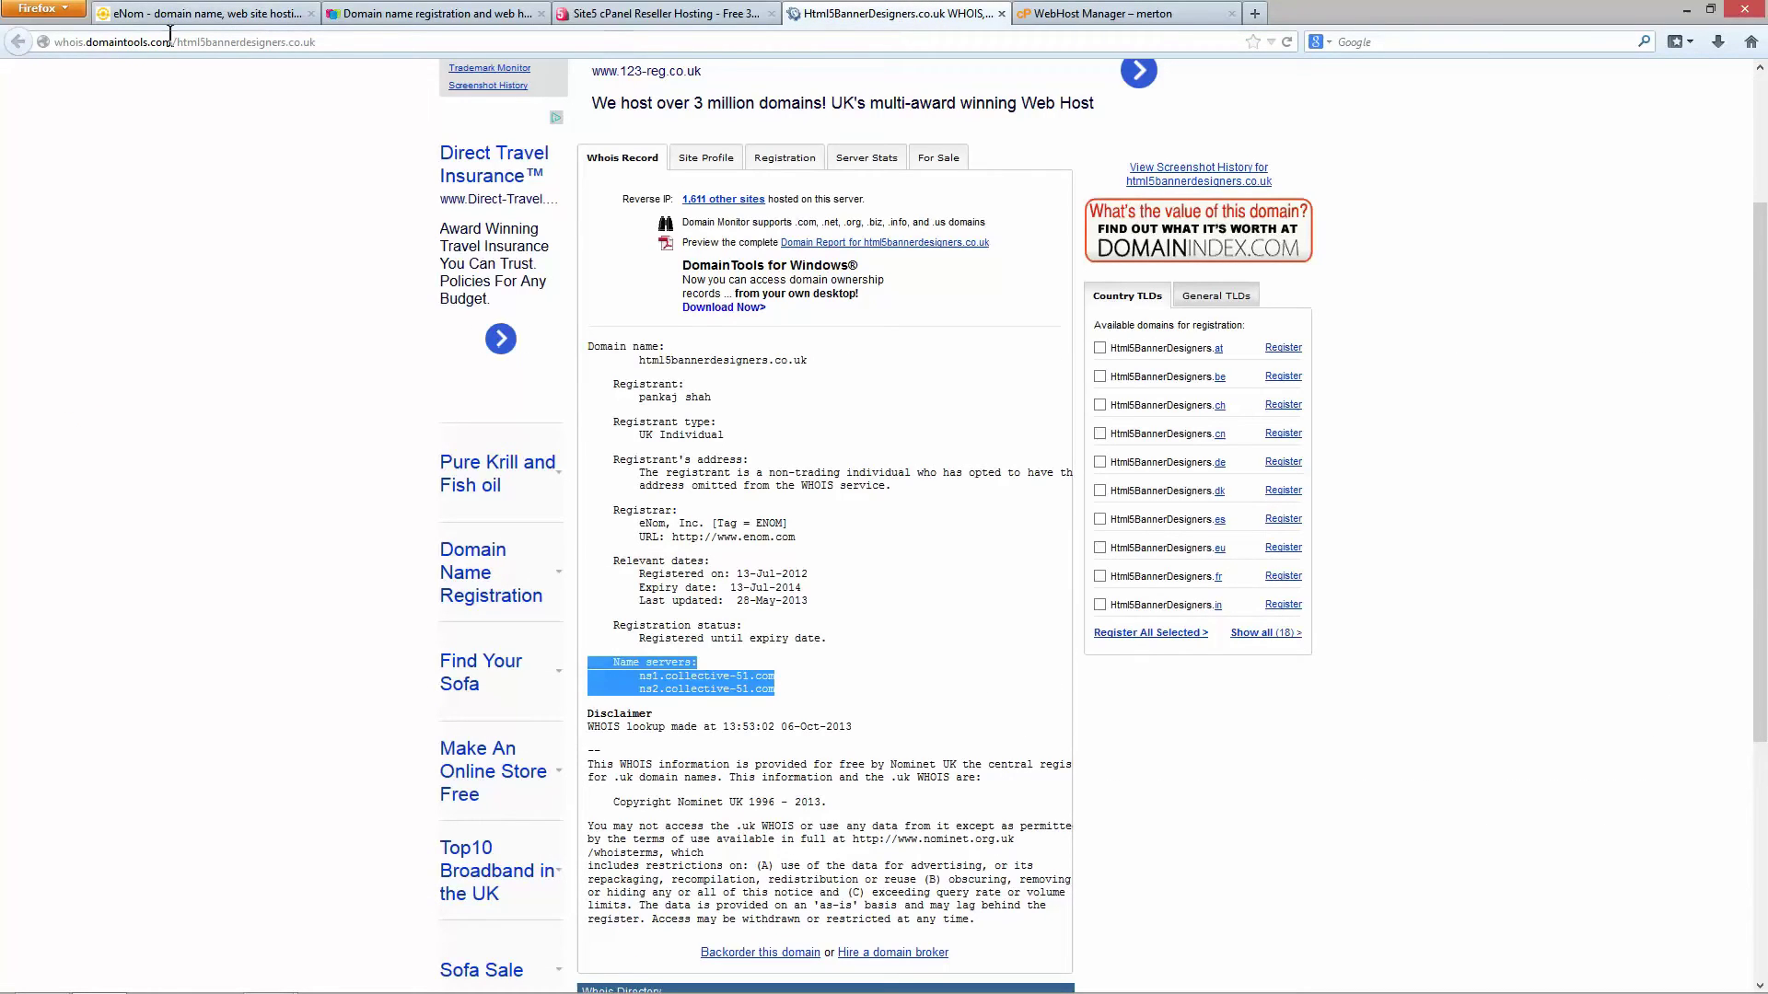
drag(177, 41, 54, 42)
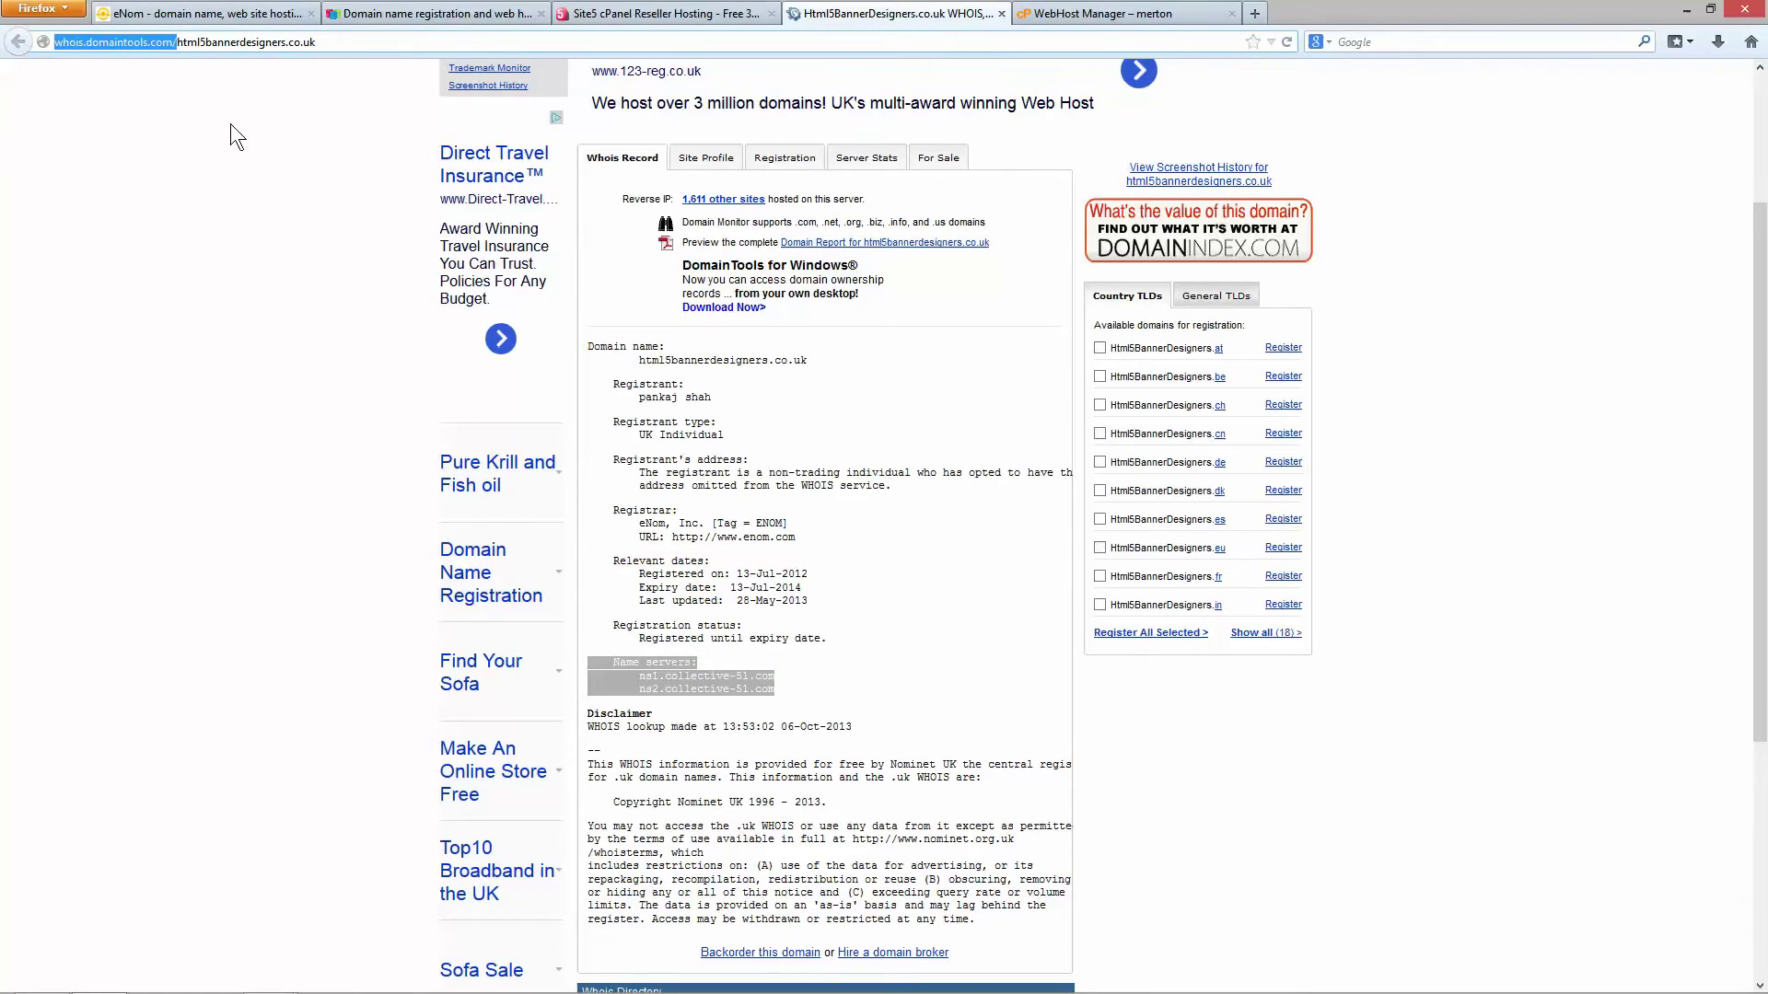
key(BackSpace)
key(Return)
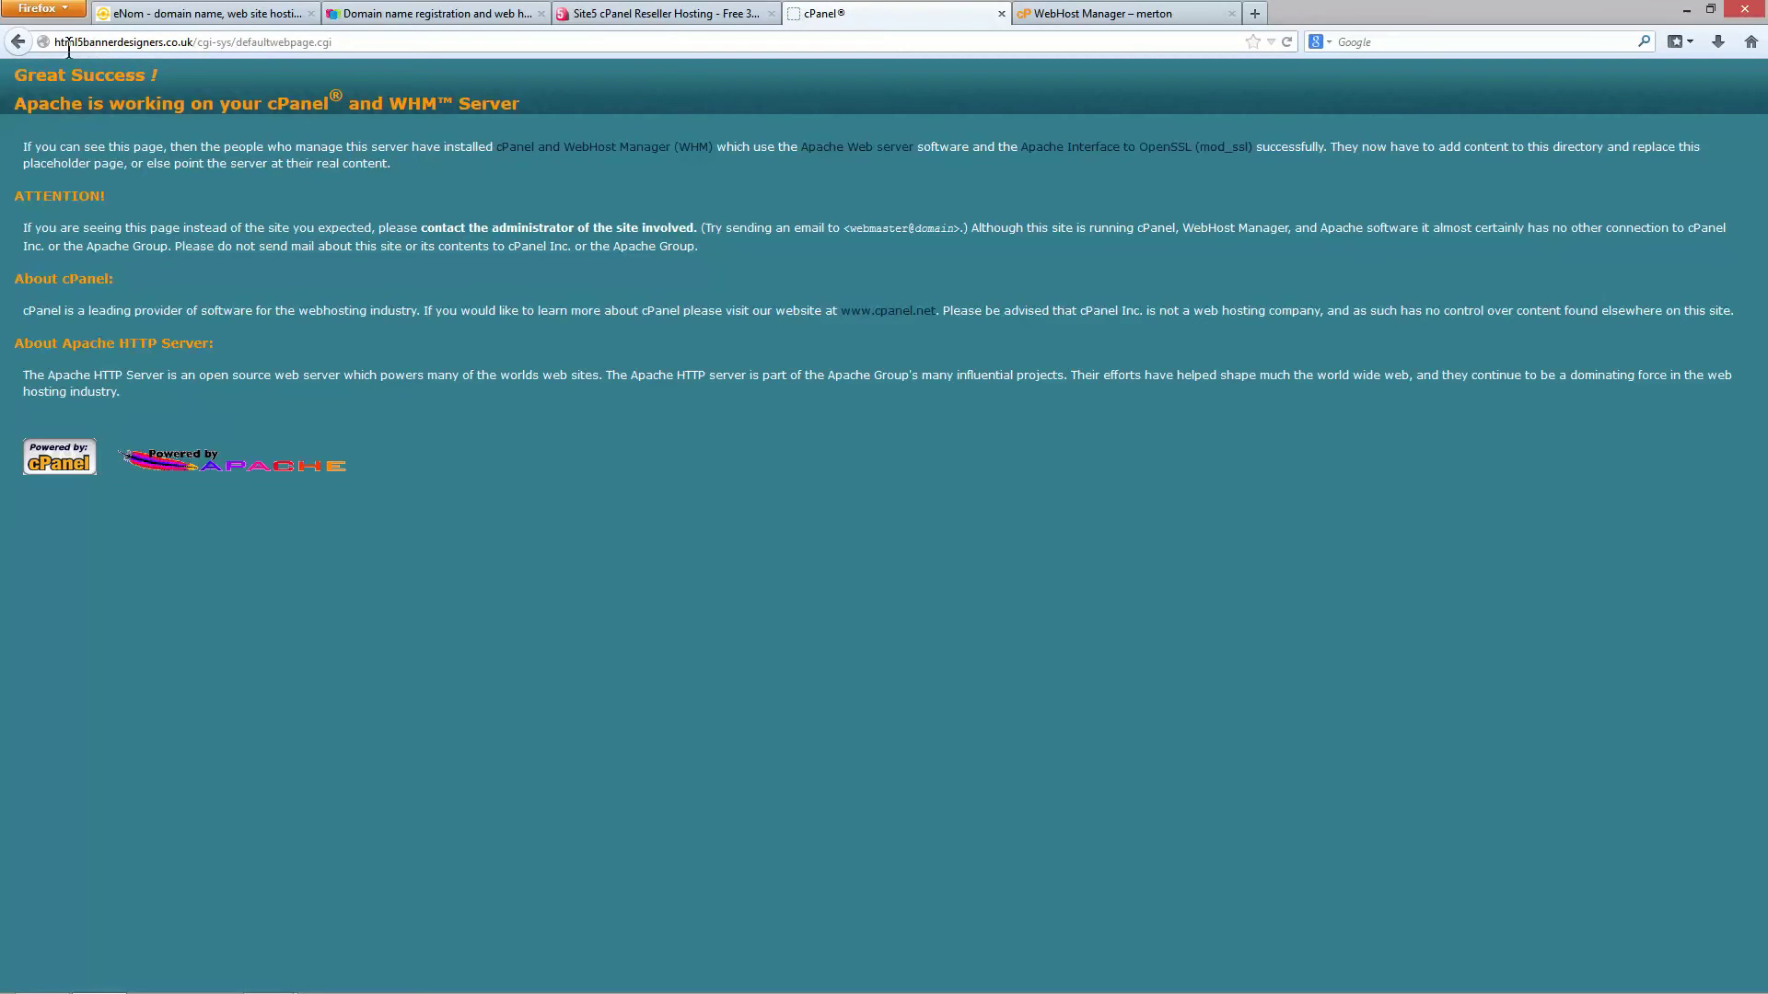
Step: Load the www version of html5bannerdesigners.co.uk without the default page path
drag(60, 42, 210, 44)
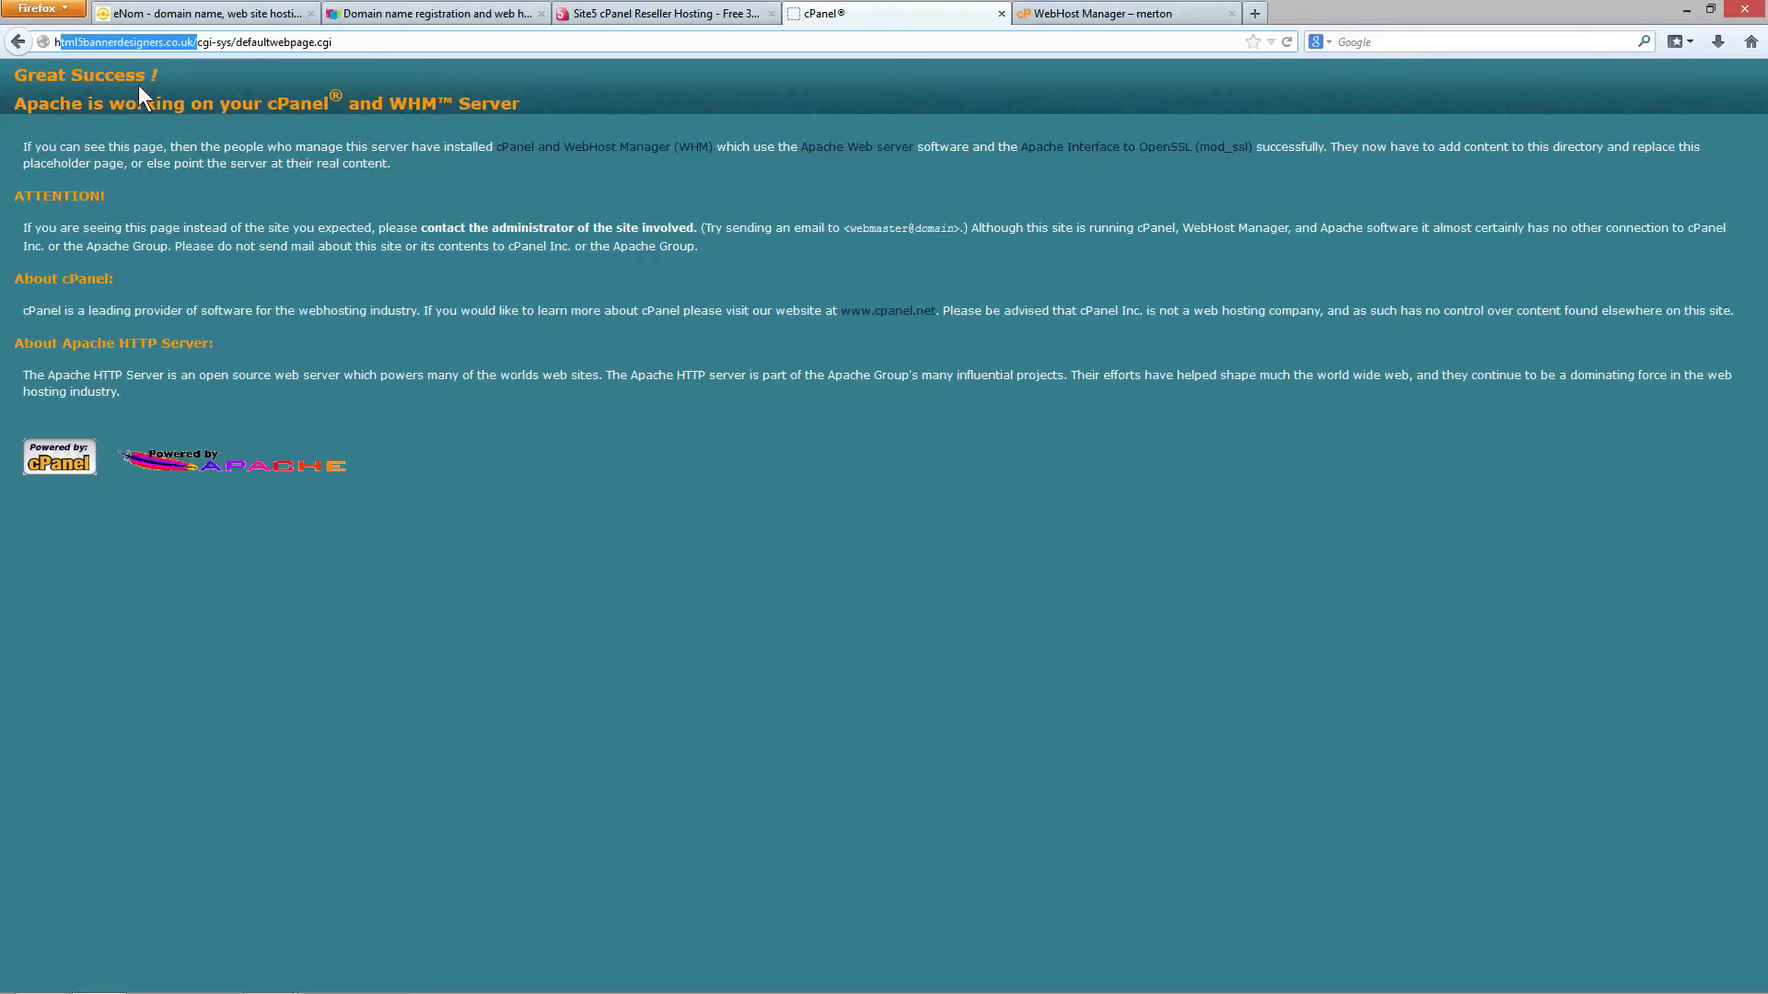
click(197, 42)
drag(197, 42, 581, 52)
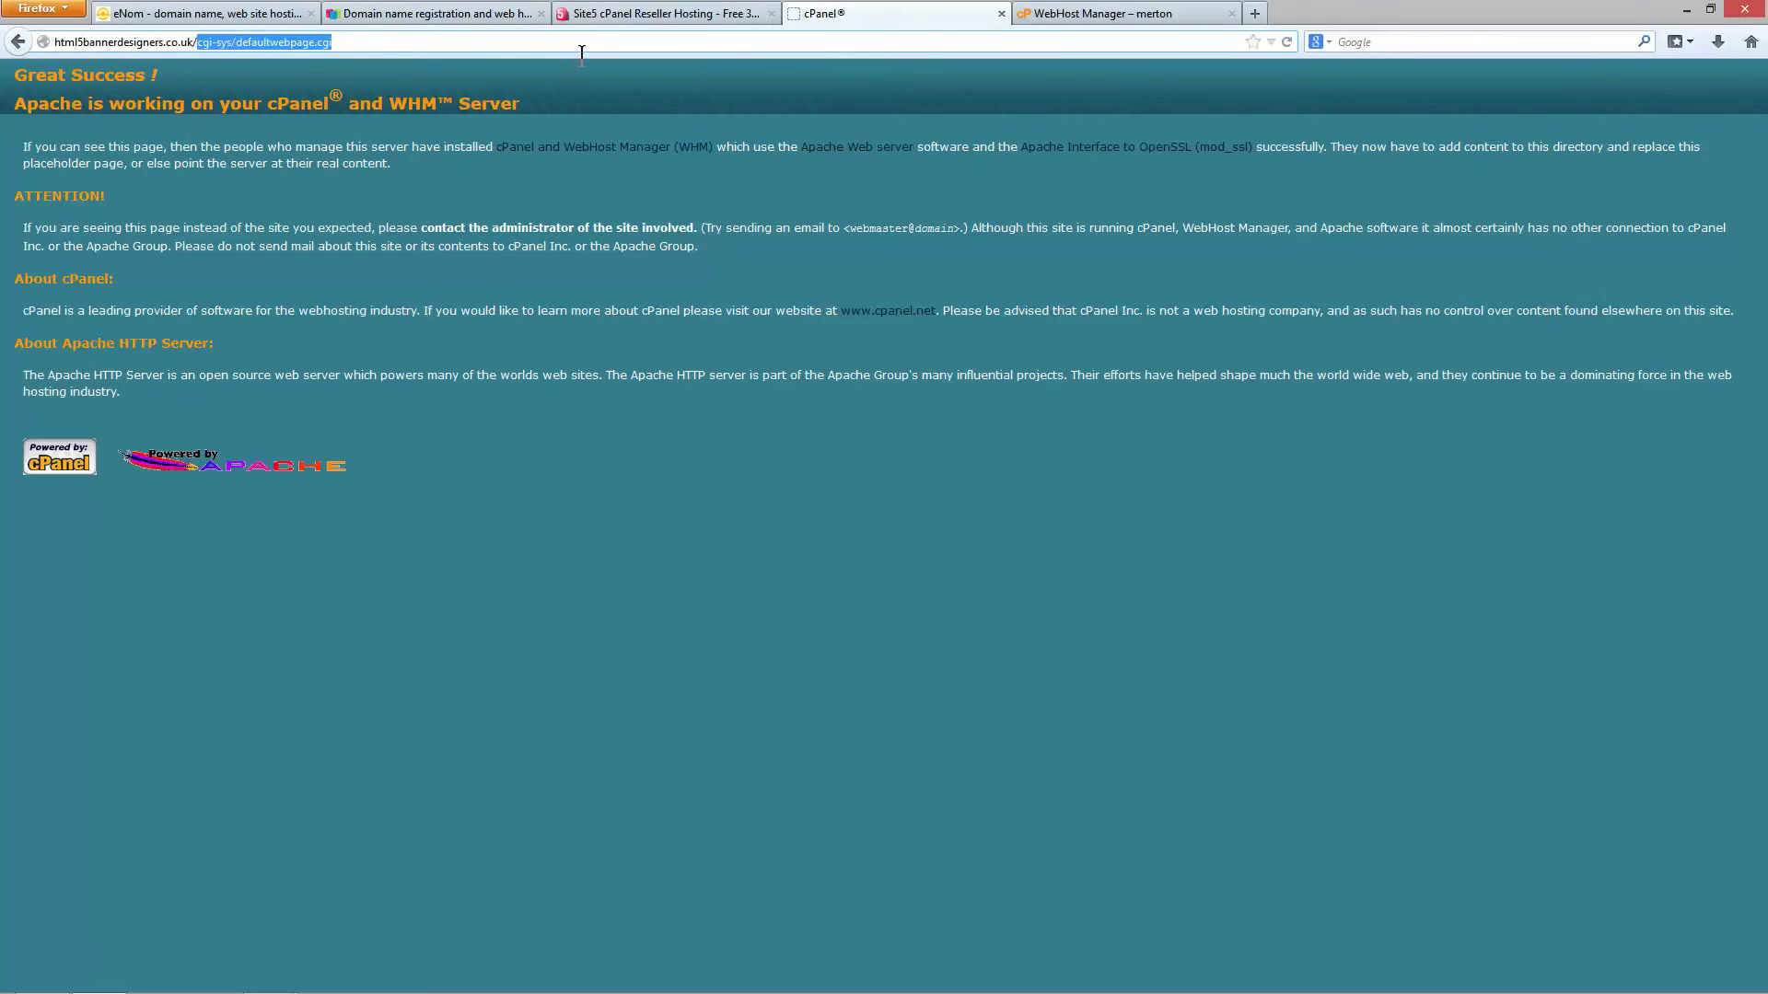
key(BackSpace)
key(Home)
text(www.)
key(Return)
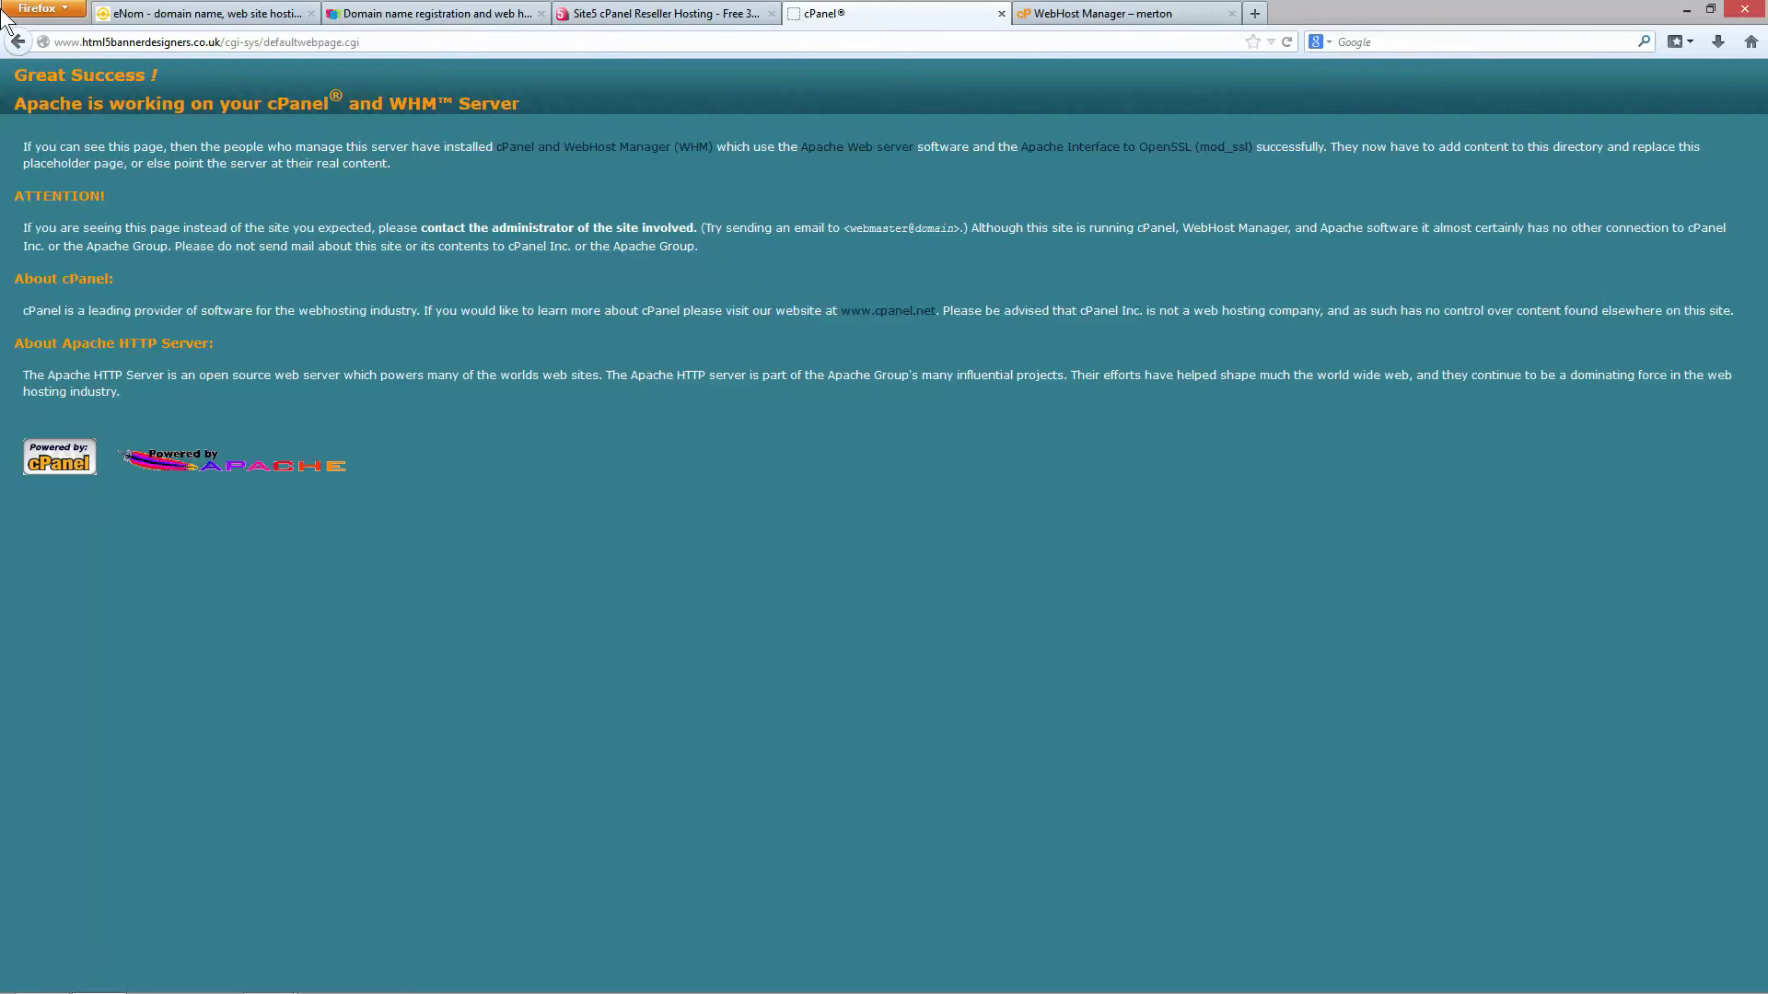
Step: Return to the domain's WHOIS record and examine its two name servers
click(17, 41)
click(17, 41)
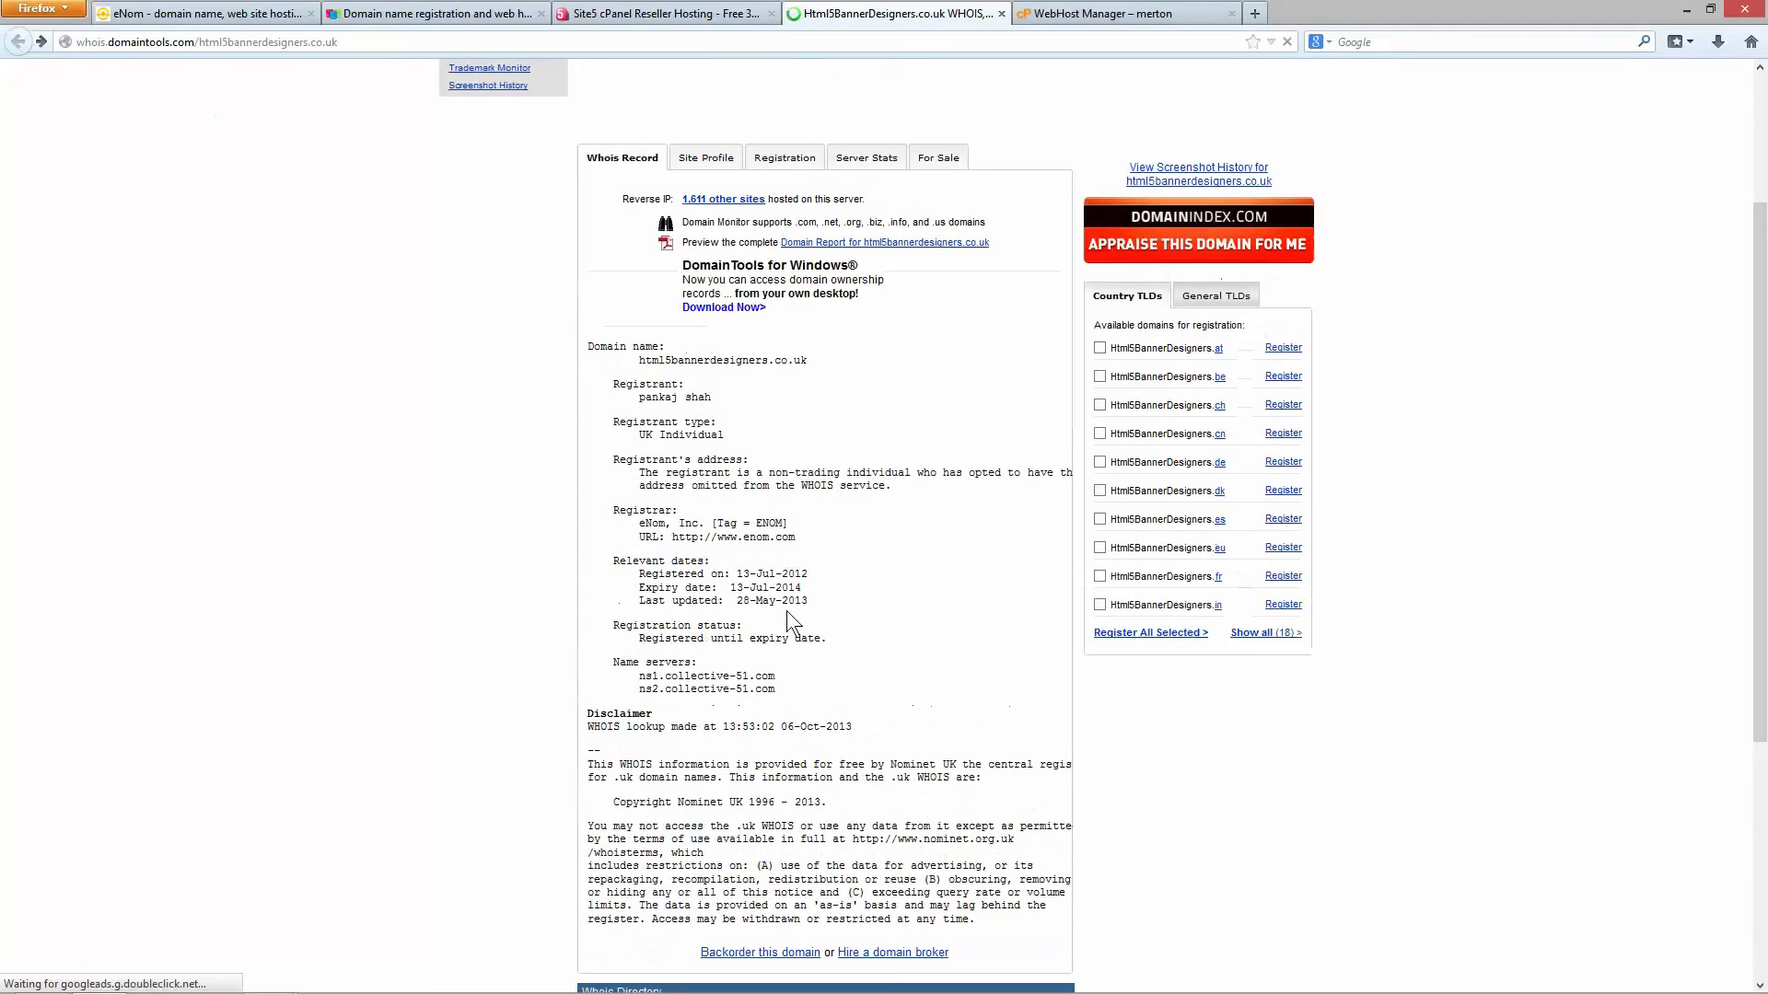
drag(646, 675, 767, 690)
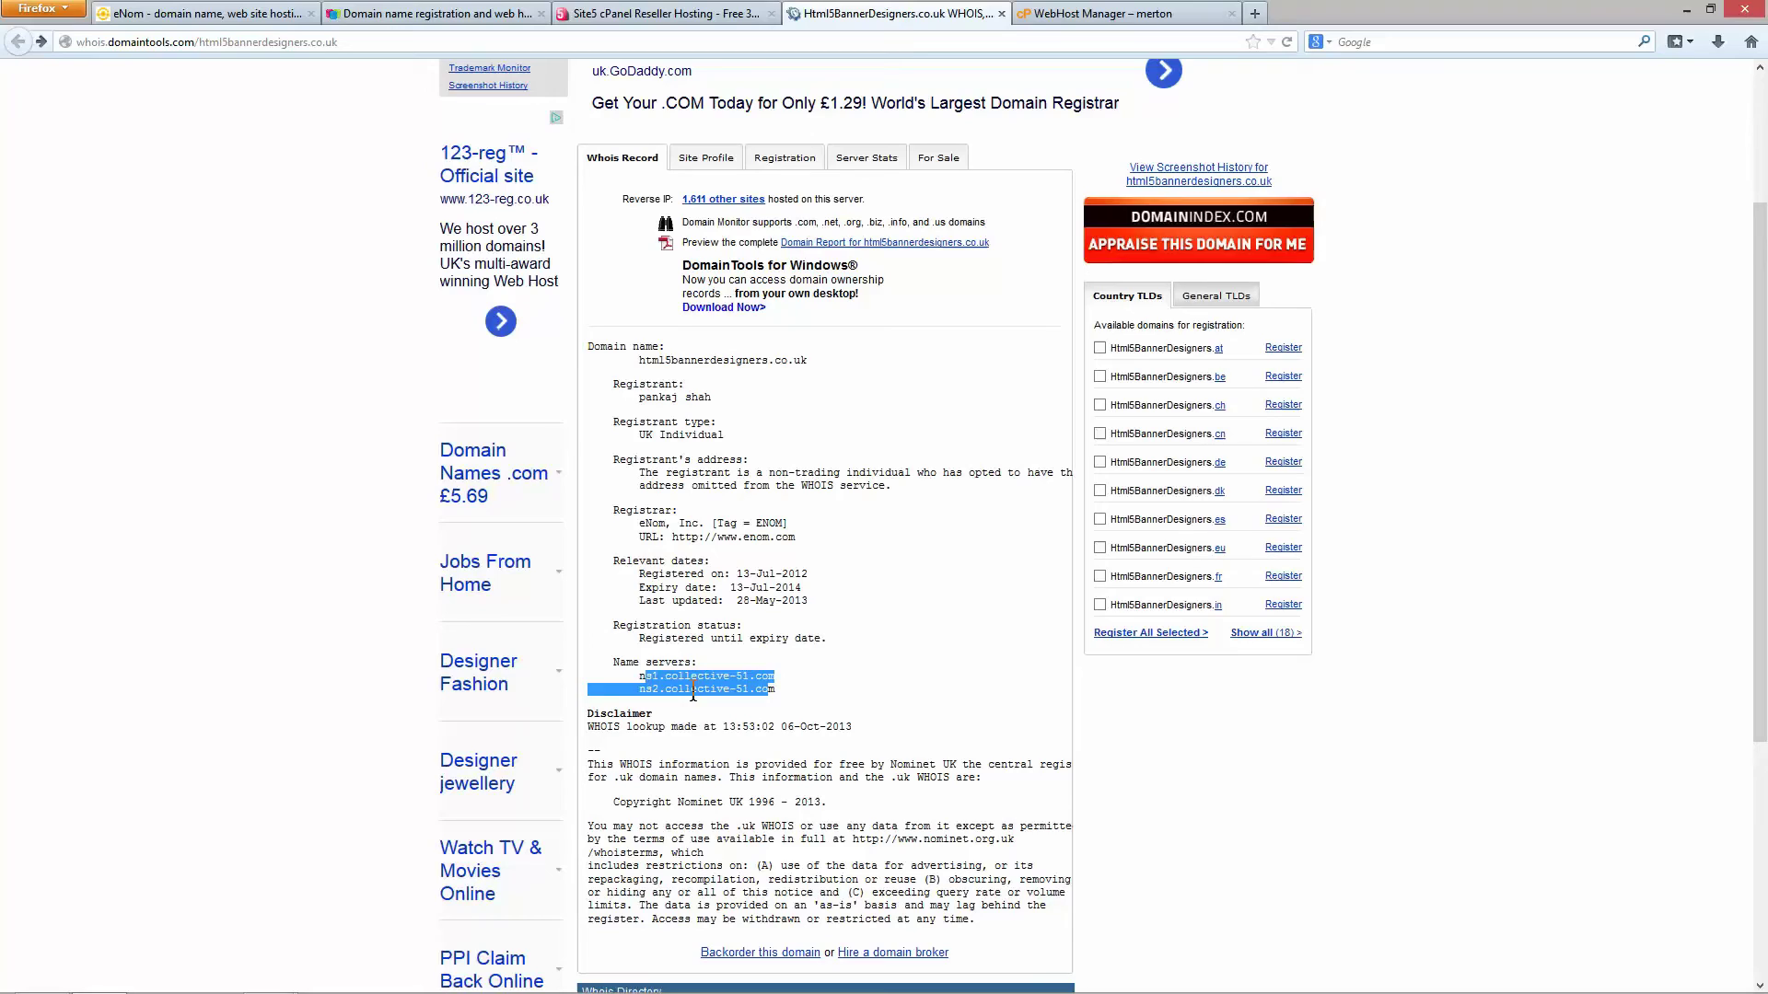
drag(642, 682, 781, 695)
click(781, 693)
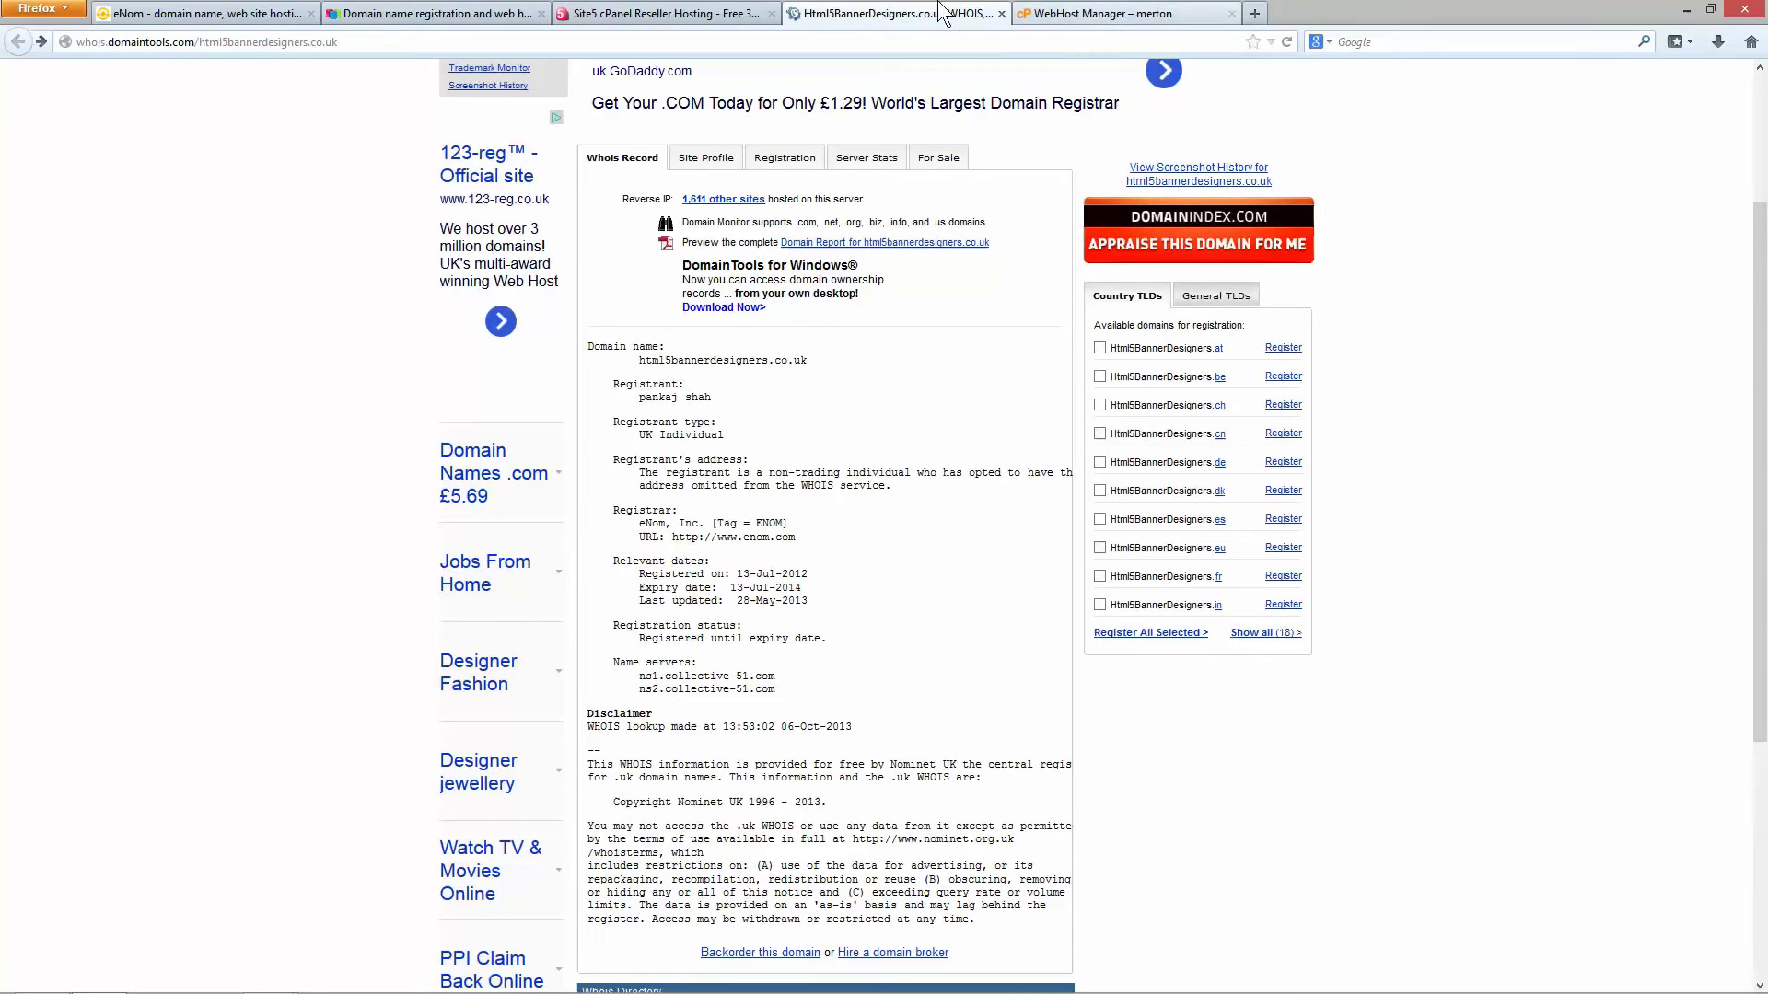
Step: Look over the new account's creation results in WebHost Manager again
click(1089, 15)
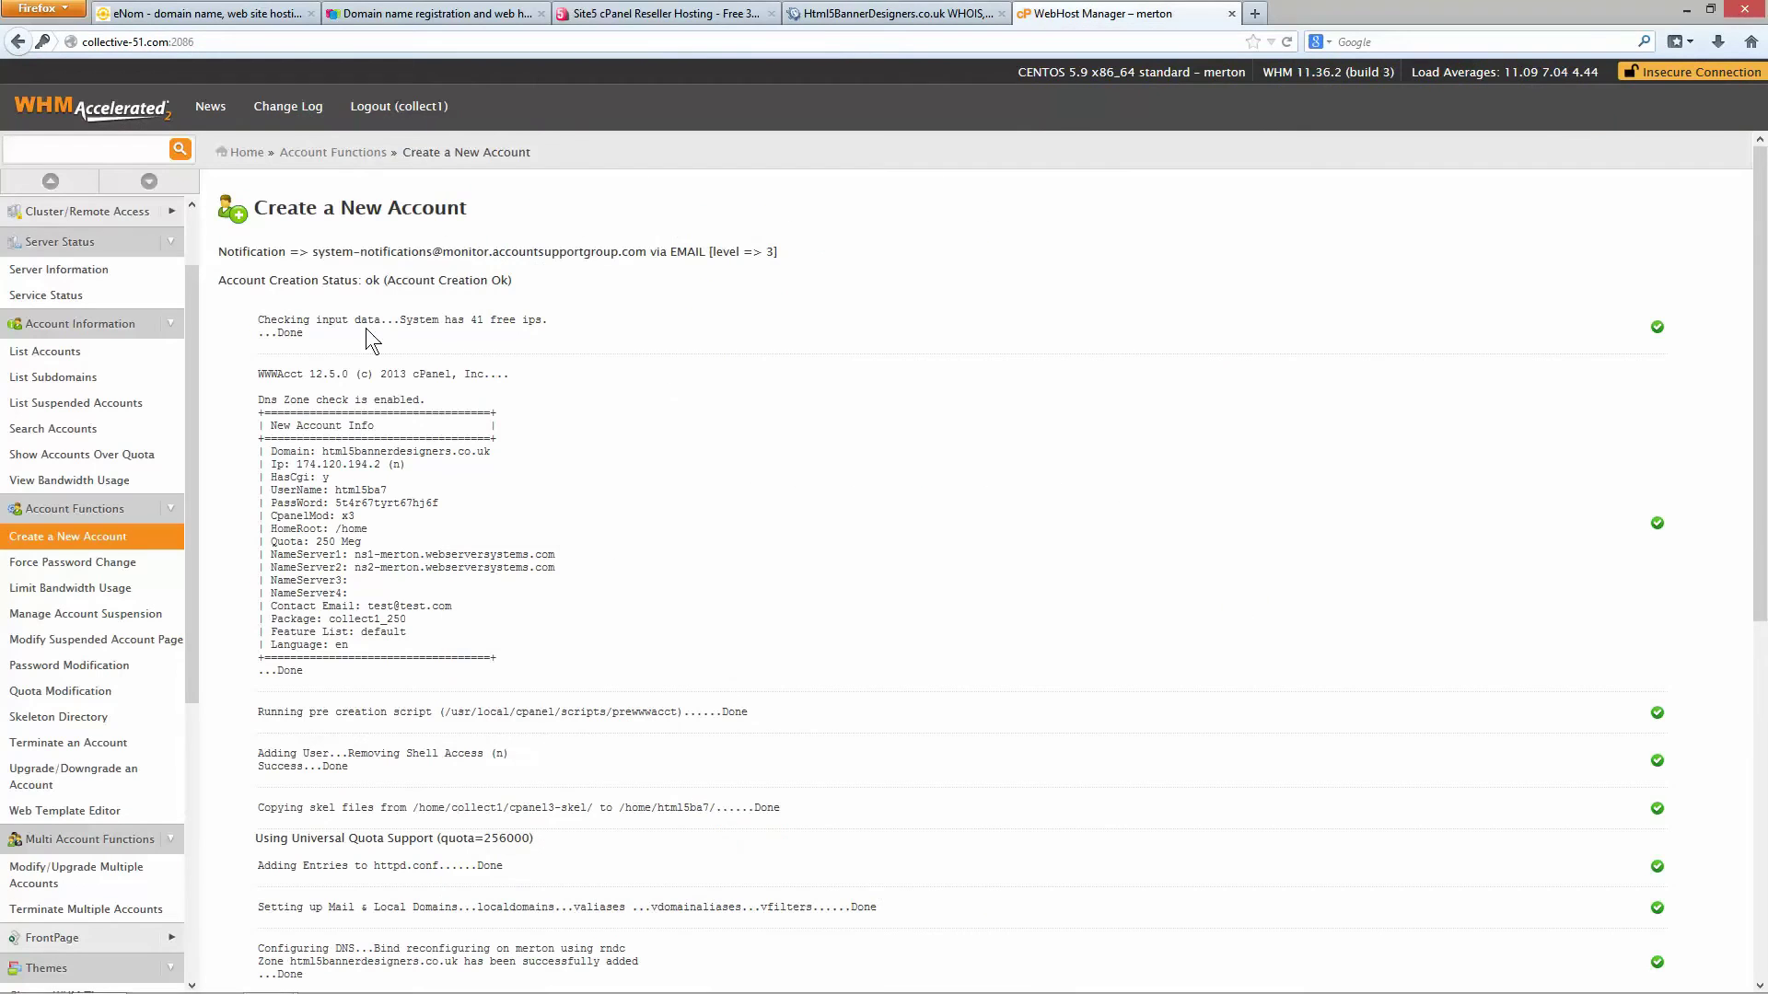
scroll(379, 545, down, 5)
scroll(405, 511, up, 5)
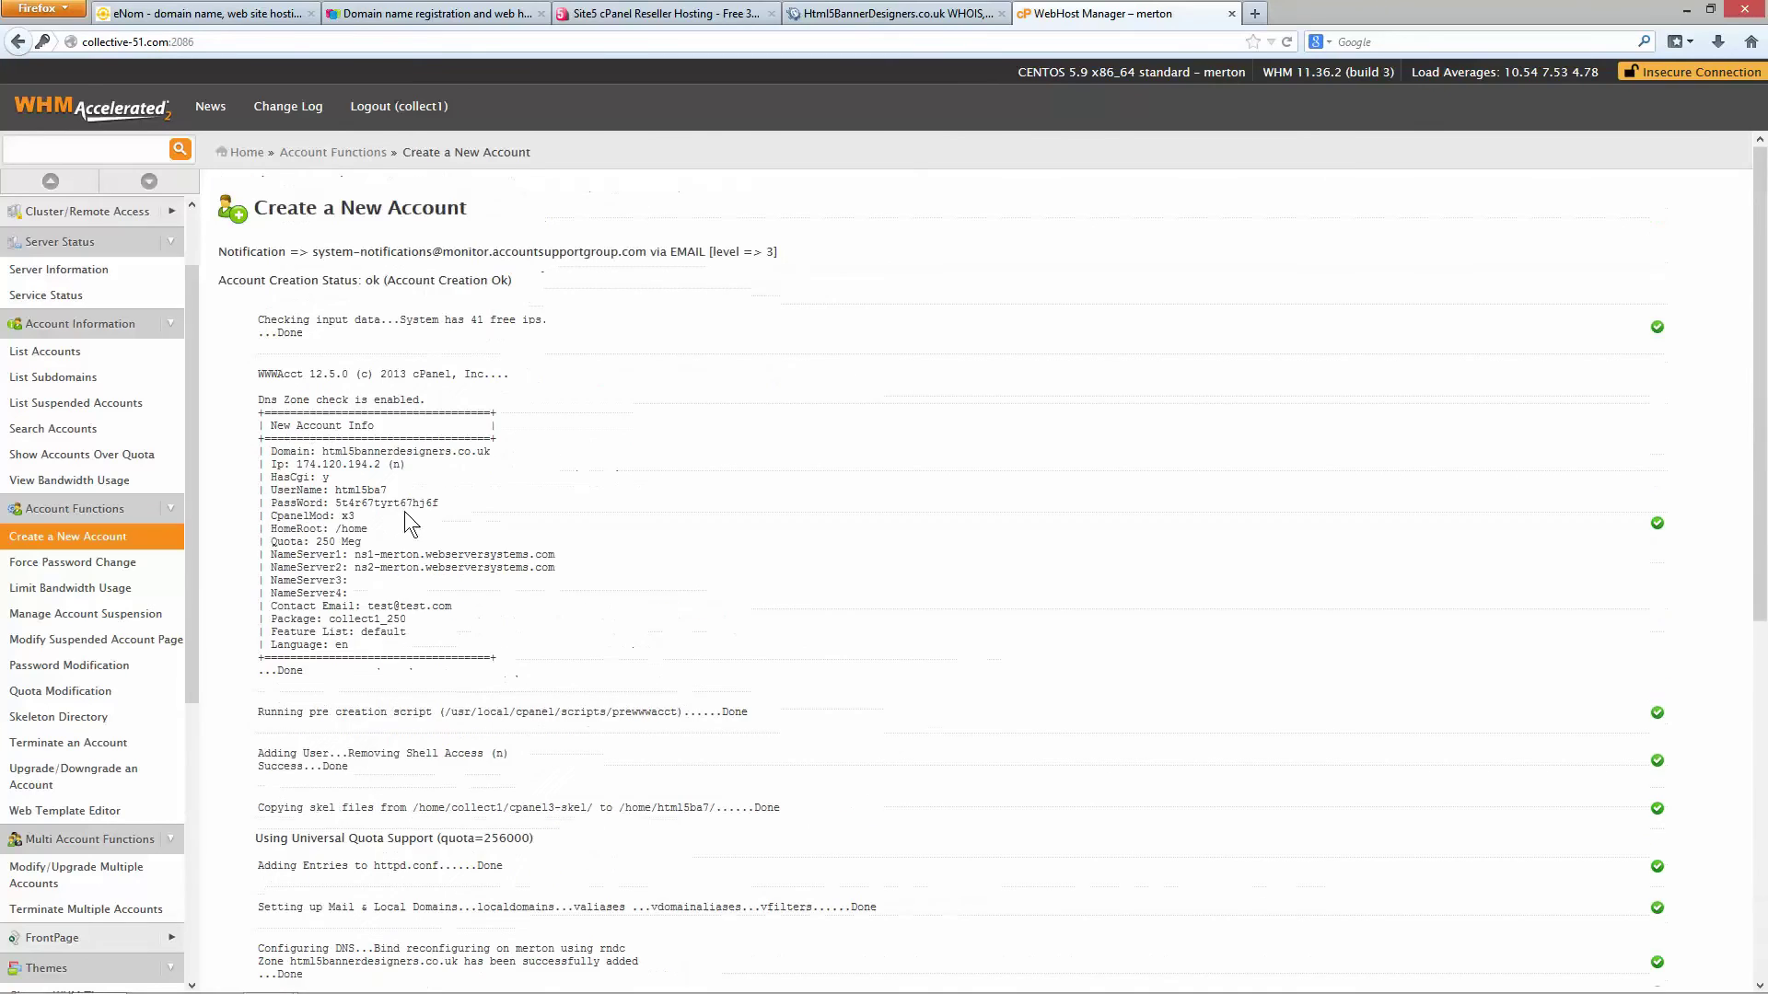
Step: Load the html5bannerdesigners.co.uk site and request its control panel login at html5bannerdesigners.co.uk/cpanel
click(854, 17)
drag(203, 42, 6, 49)
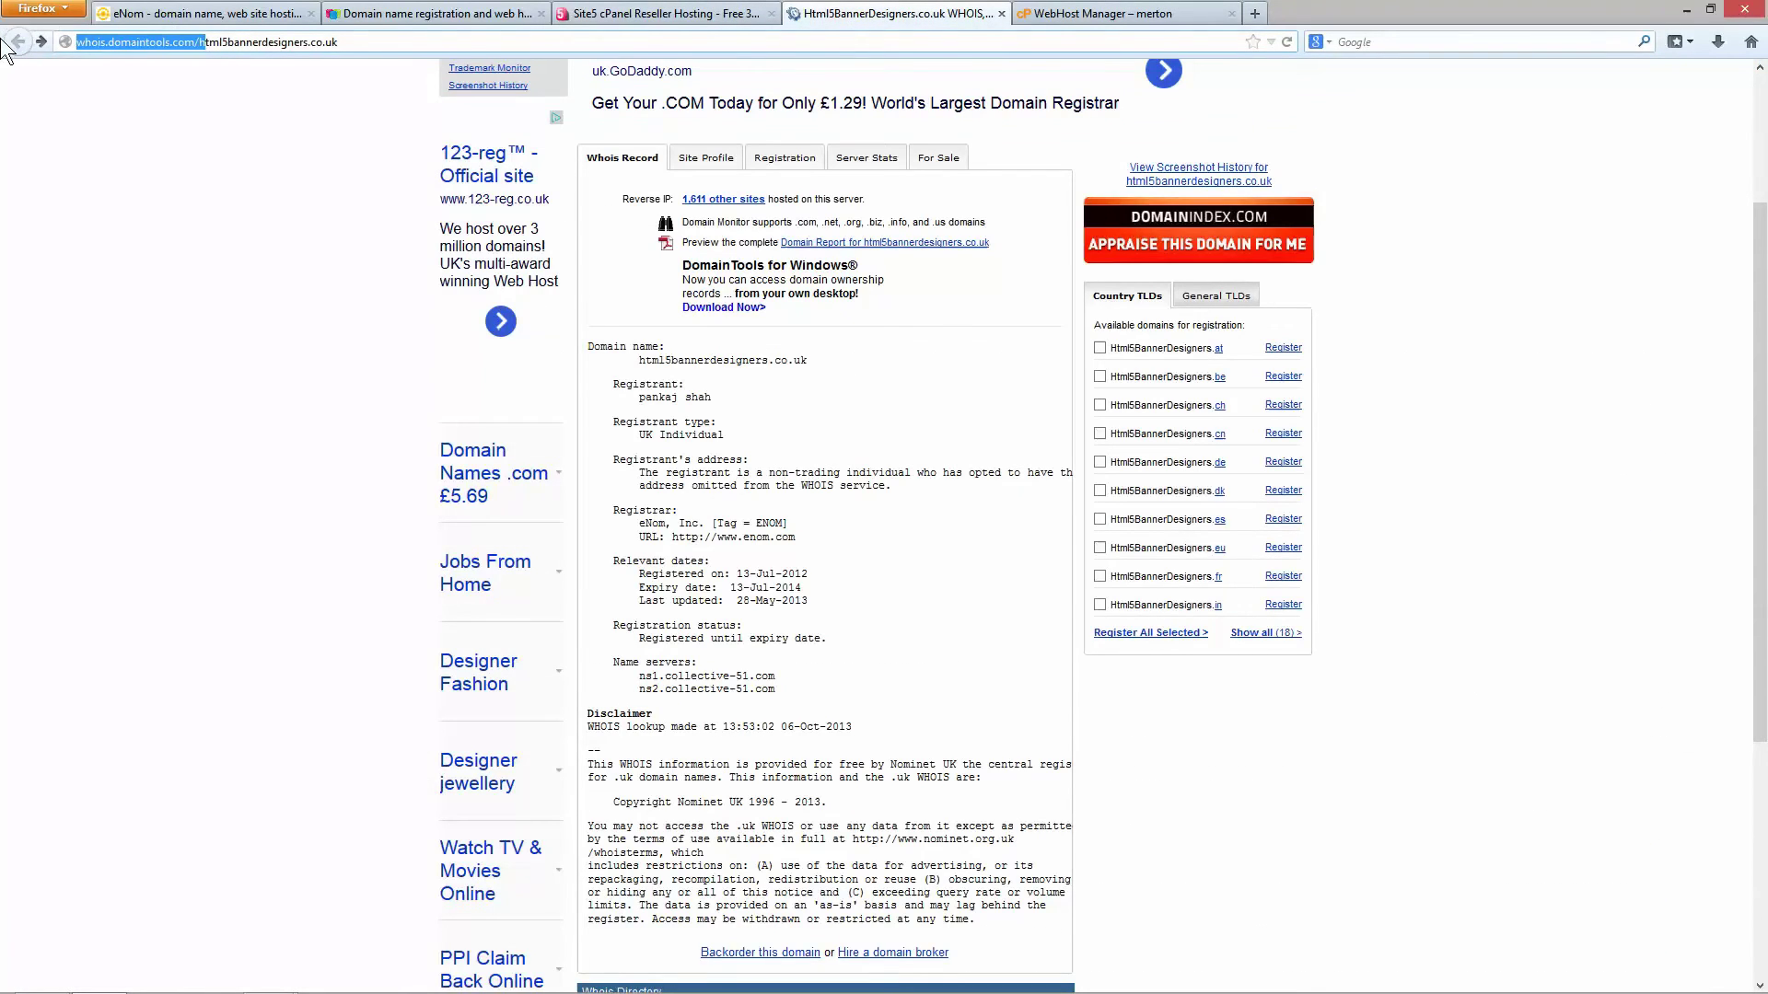
key(BackSpace)
key(Return)
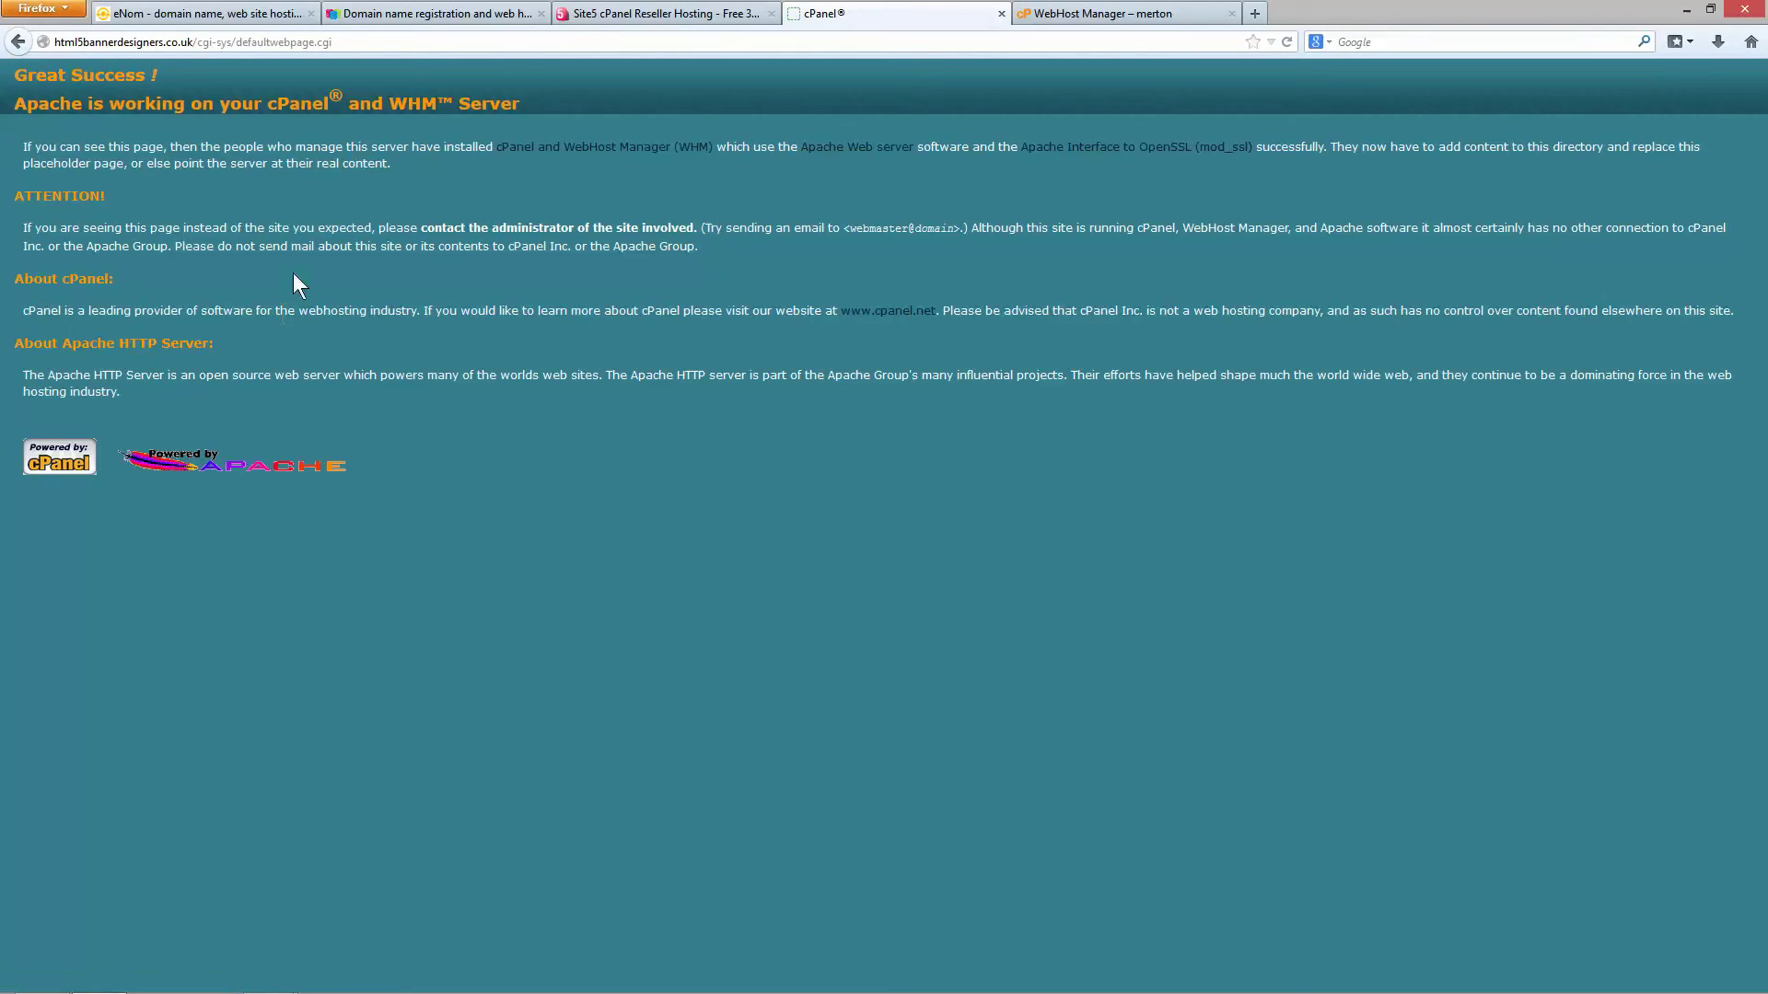
drag(202, 42, 420, 46)
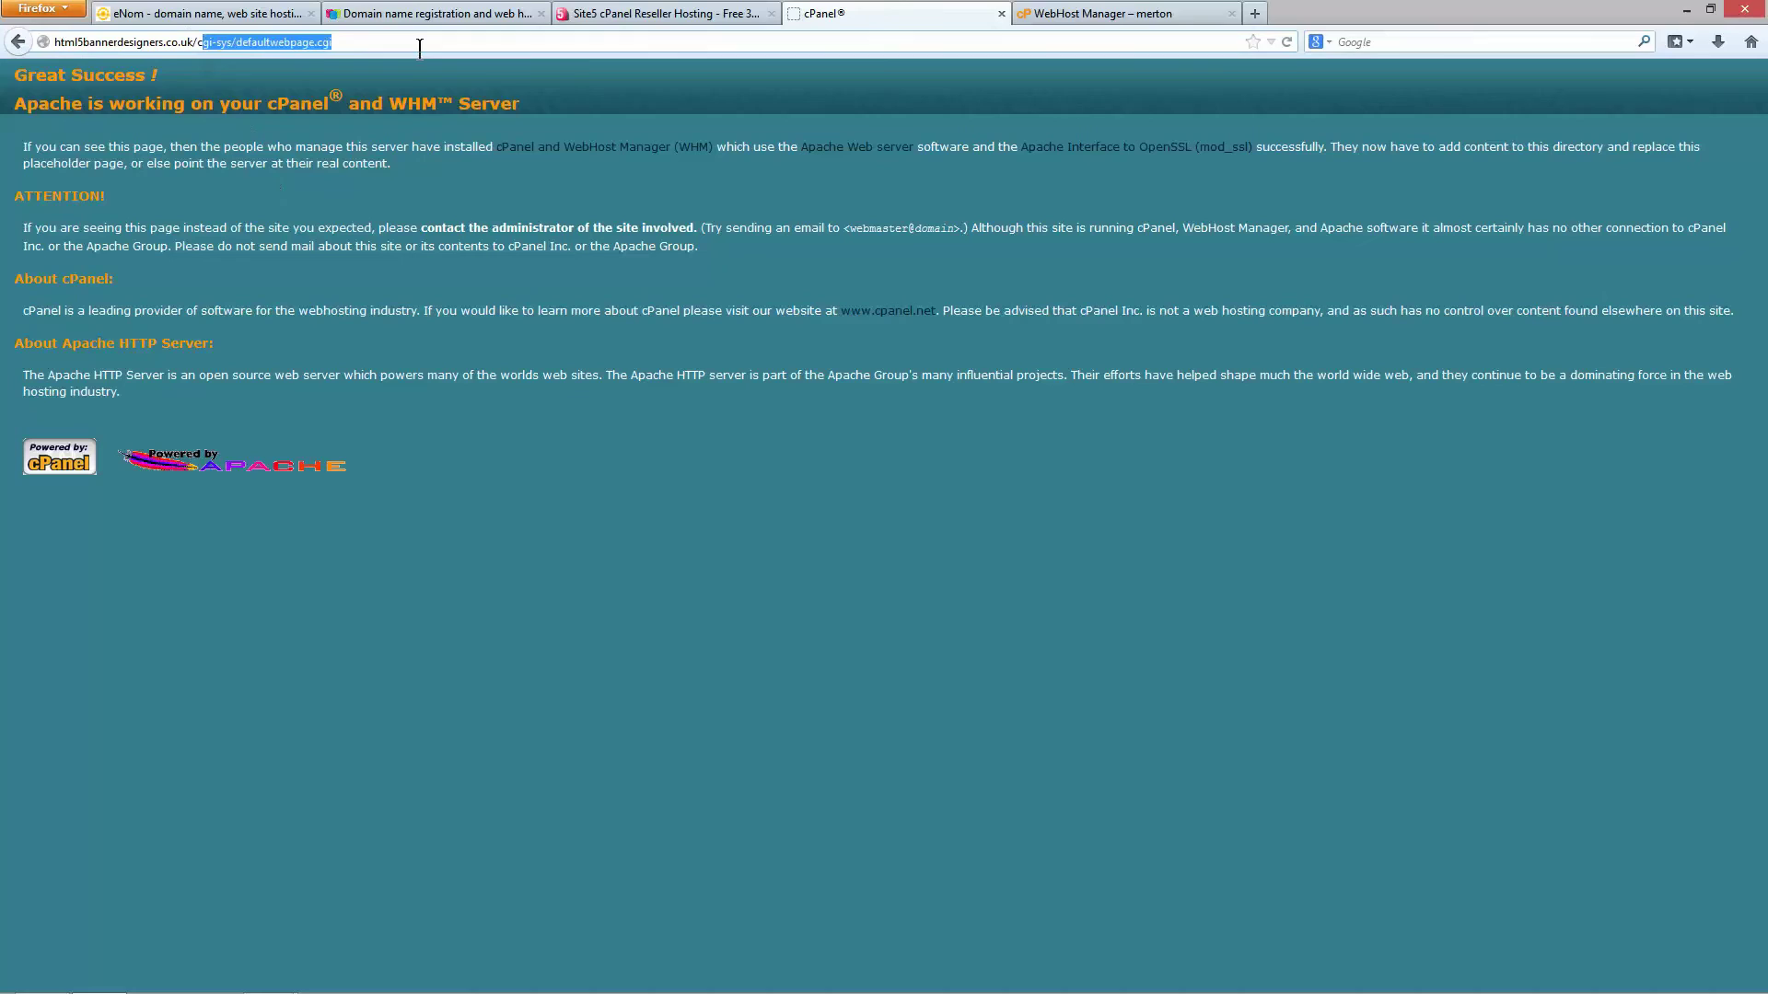
key(BackSpace)
key(BackSpace)
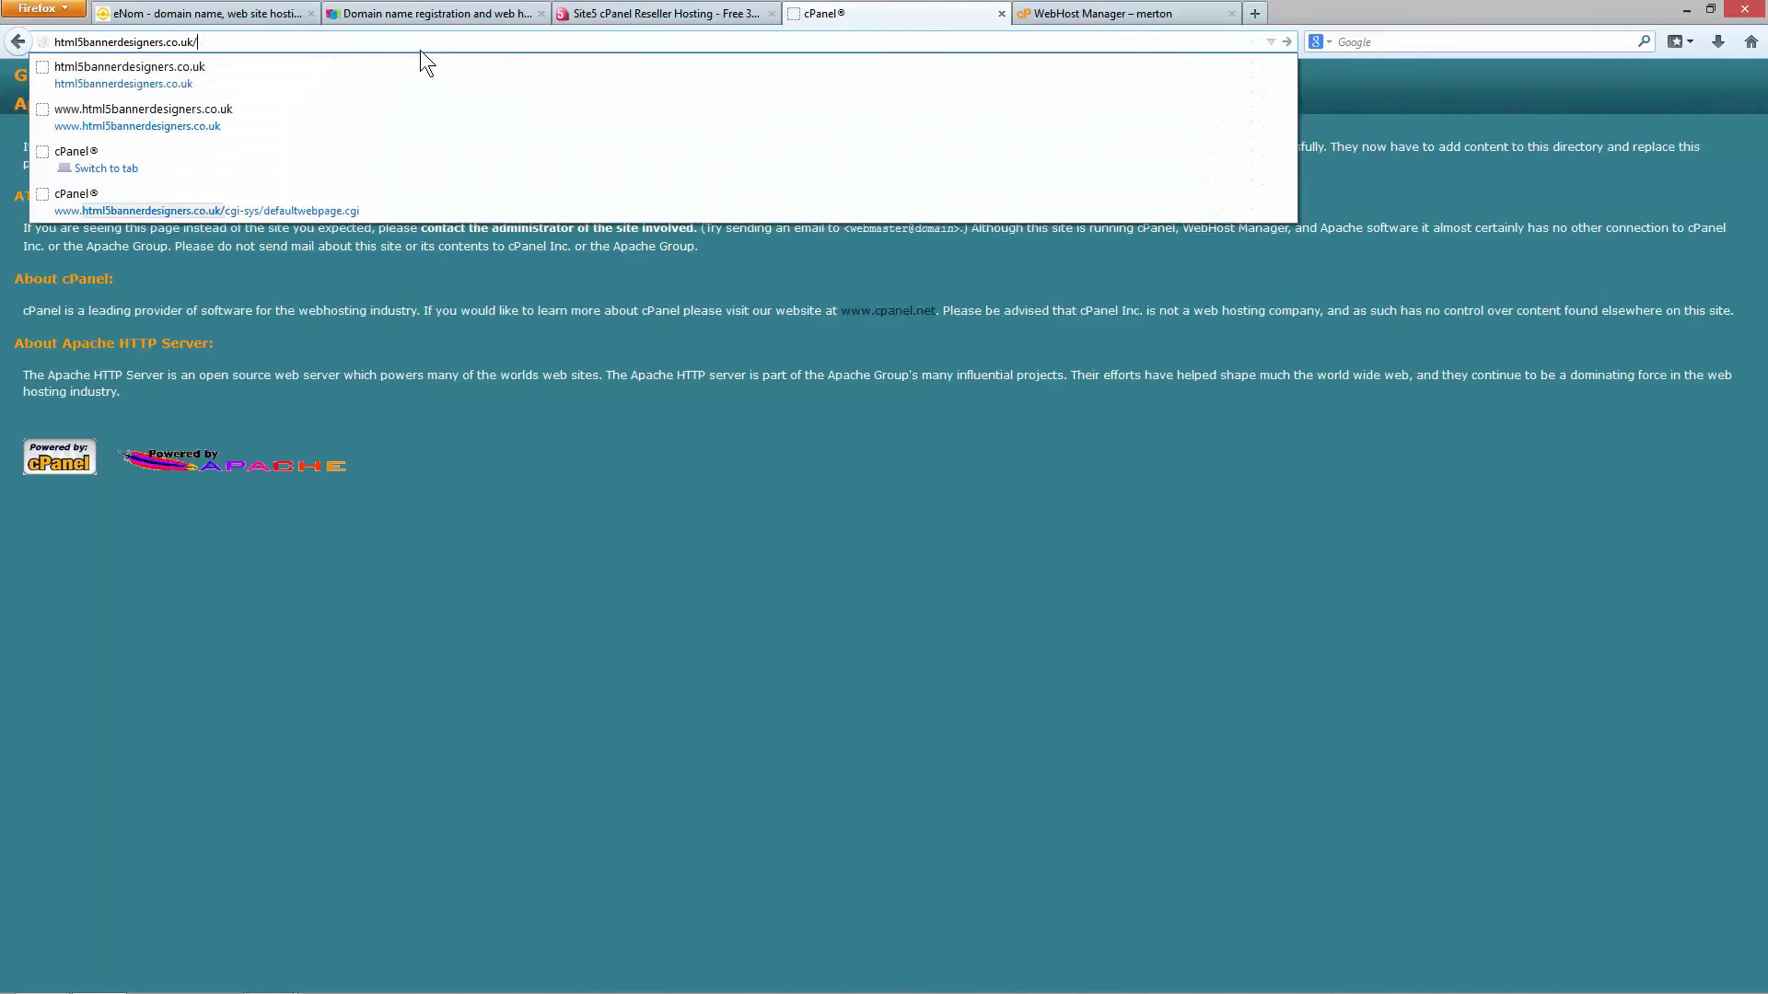
text(cpanel)
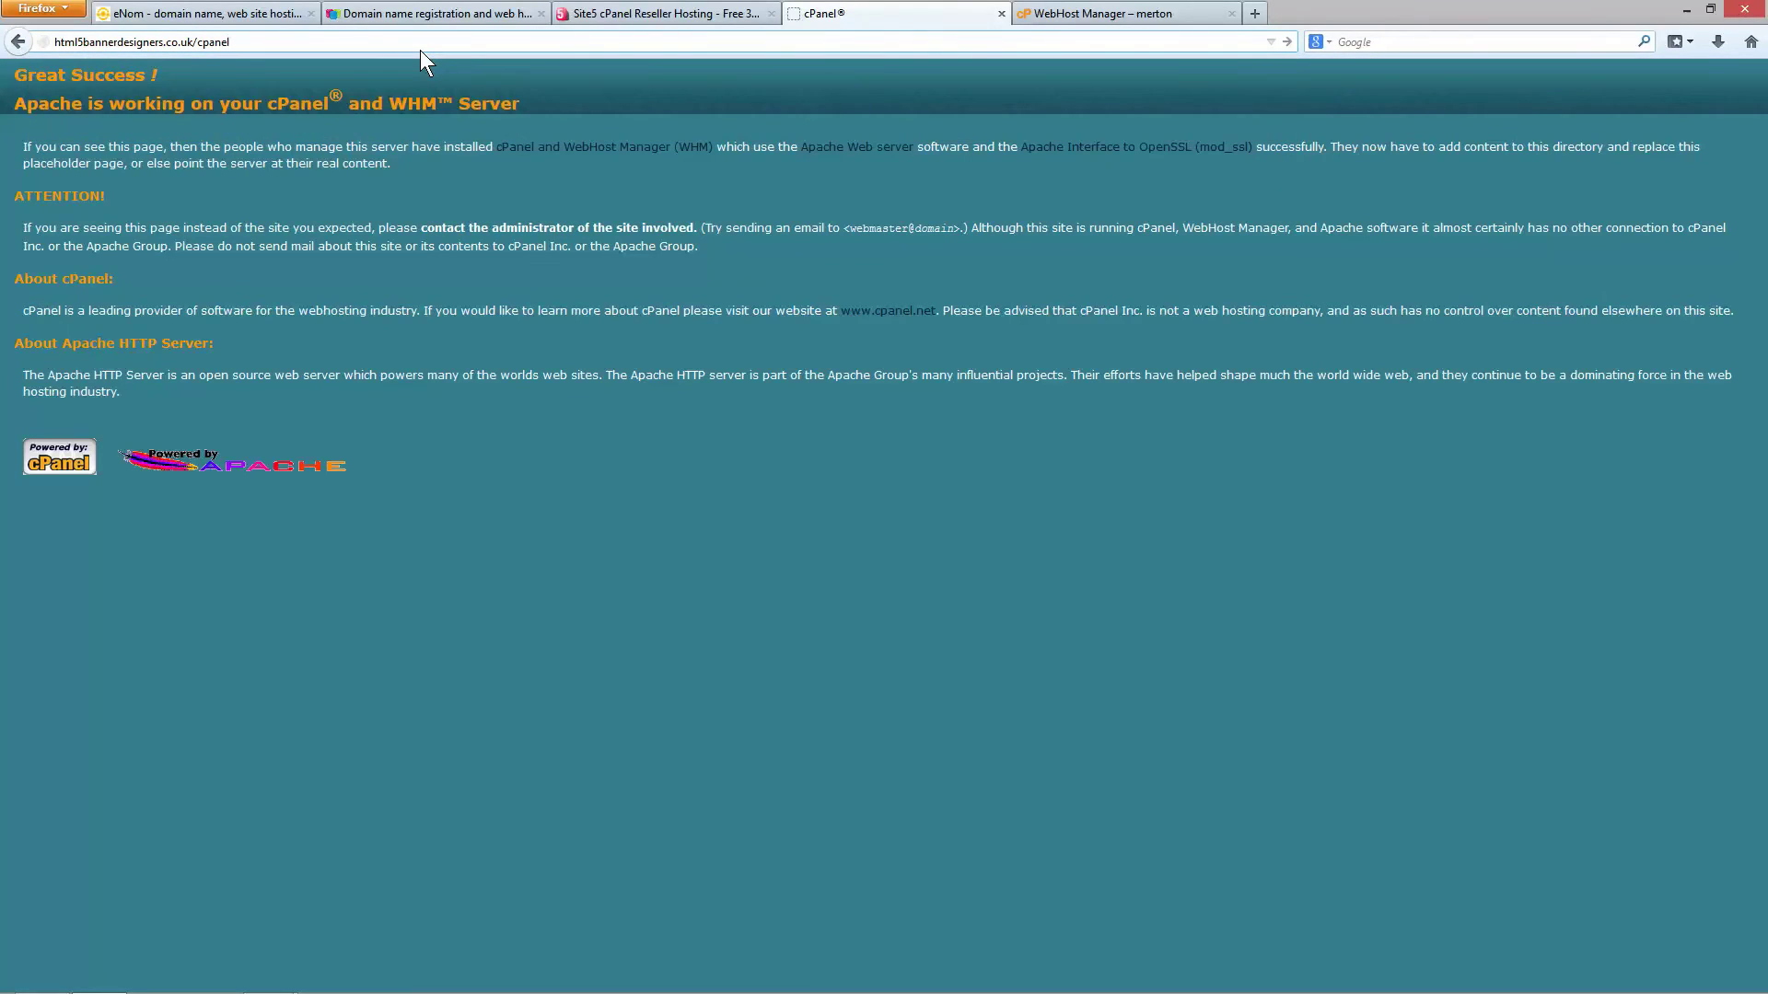
key(Return)
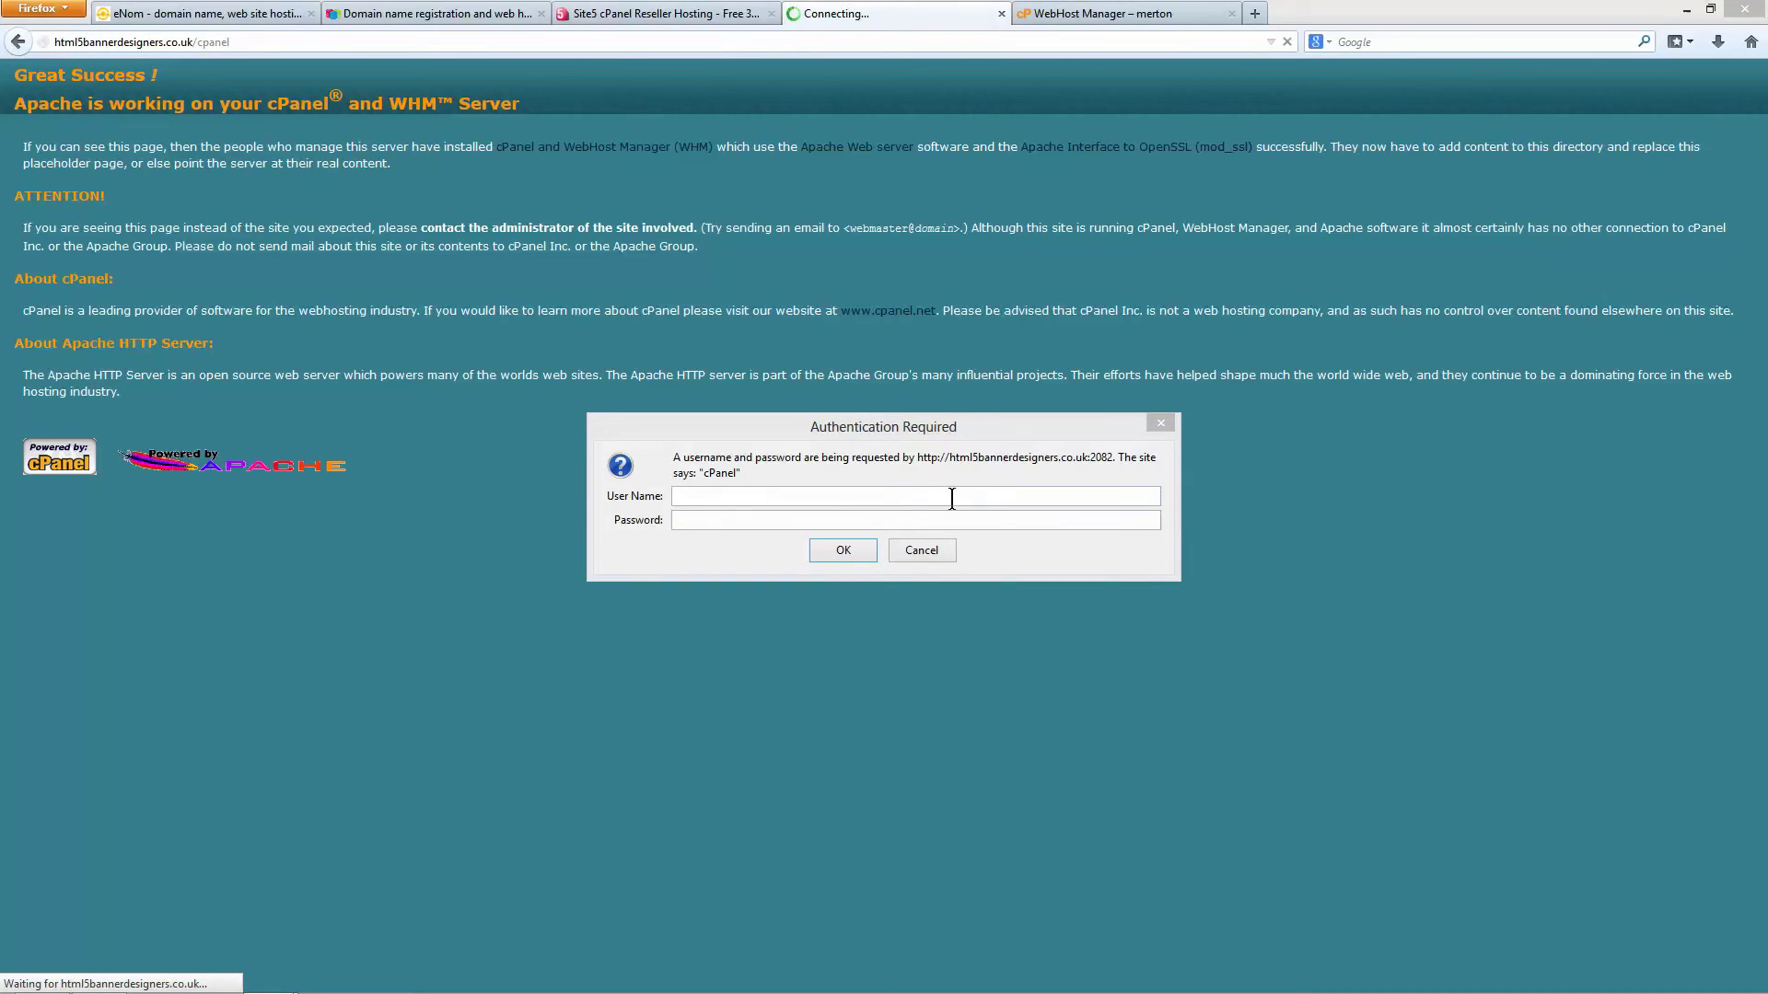
Step: Log in to cPanel with the new account's username and password and close the new-user welcome message
text(html5ba7)
click(796, 519)
key(ctrl+v)
click(831, 551)
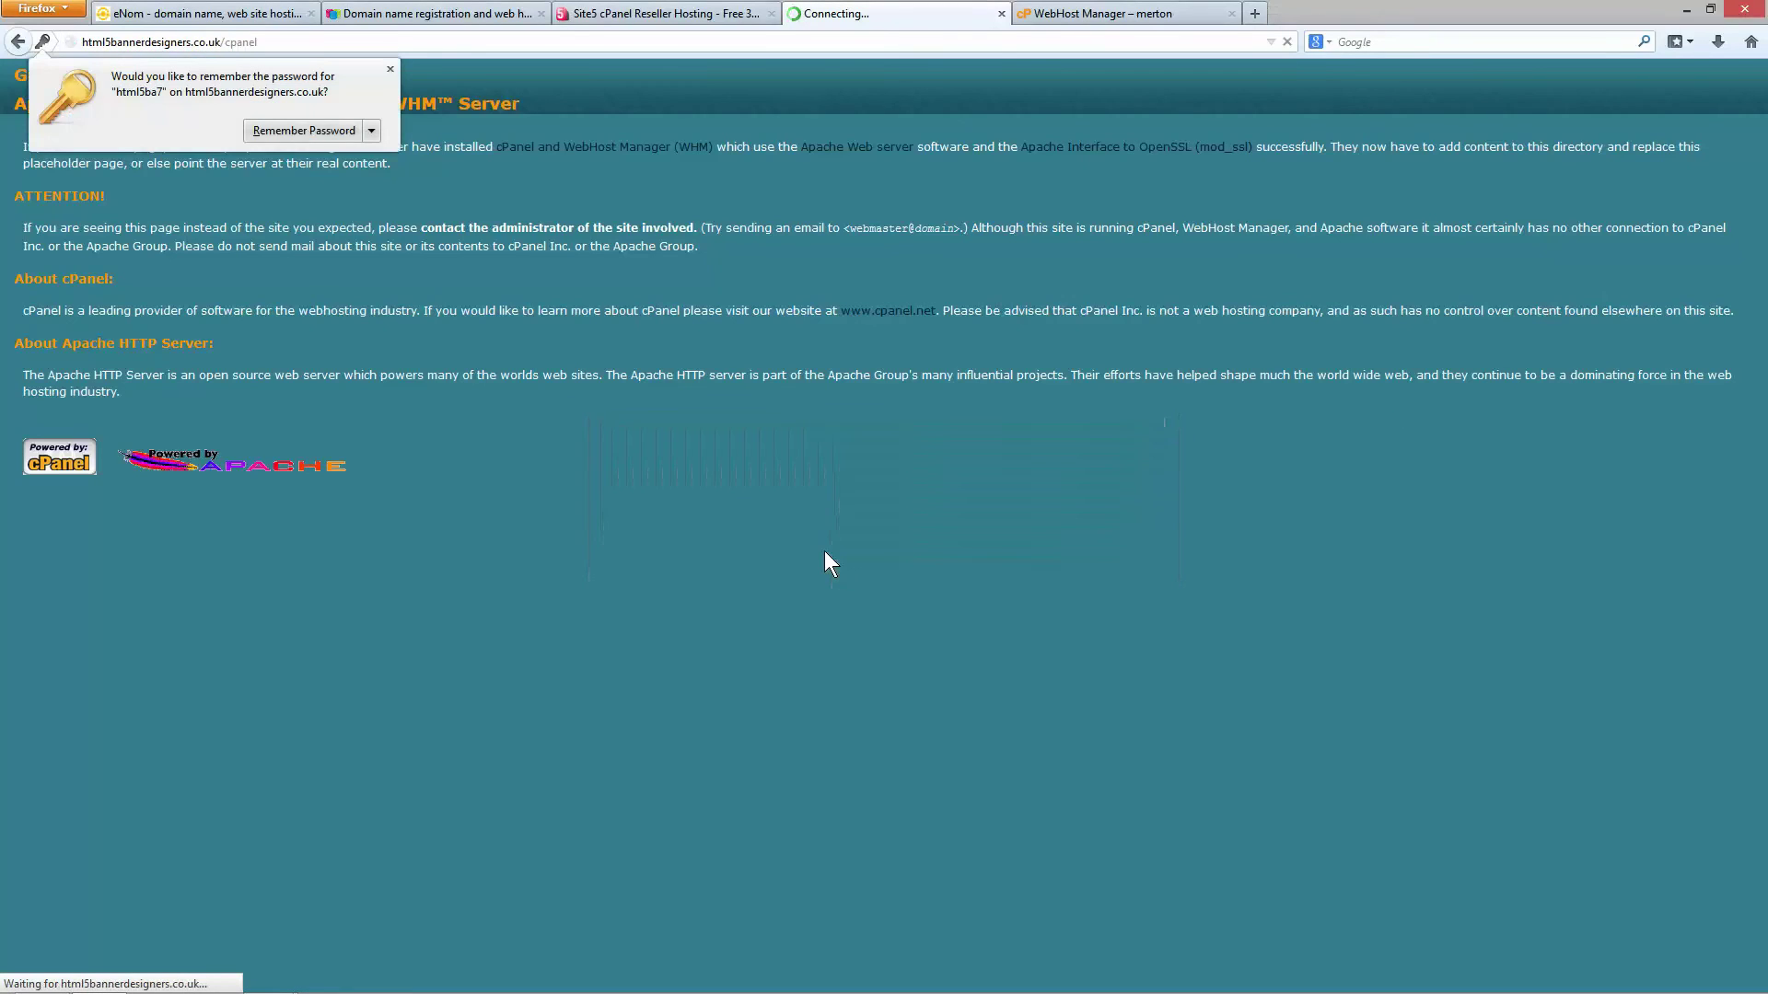
click(821, 551)
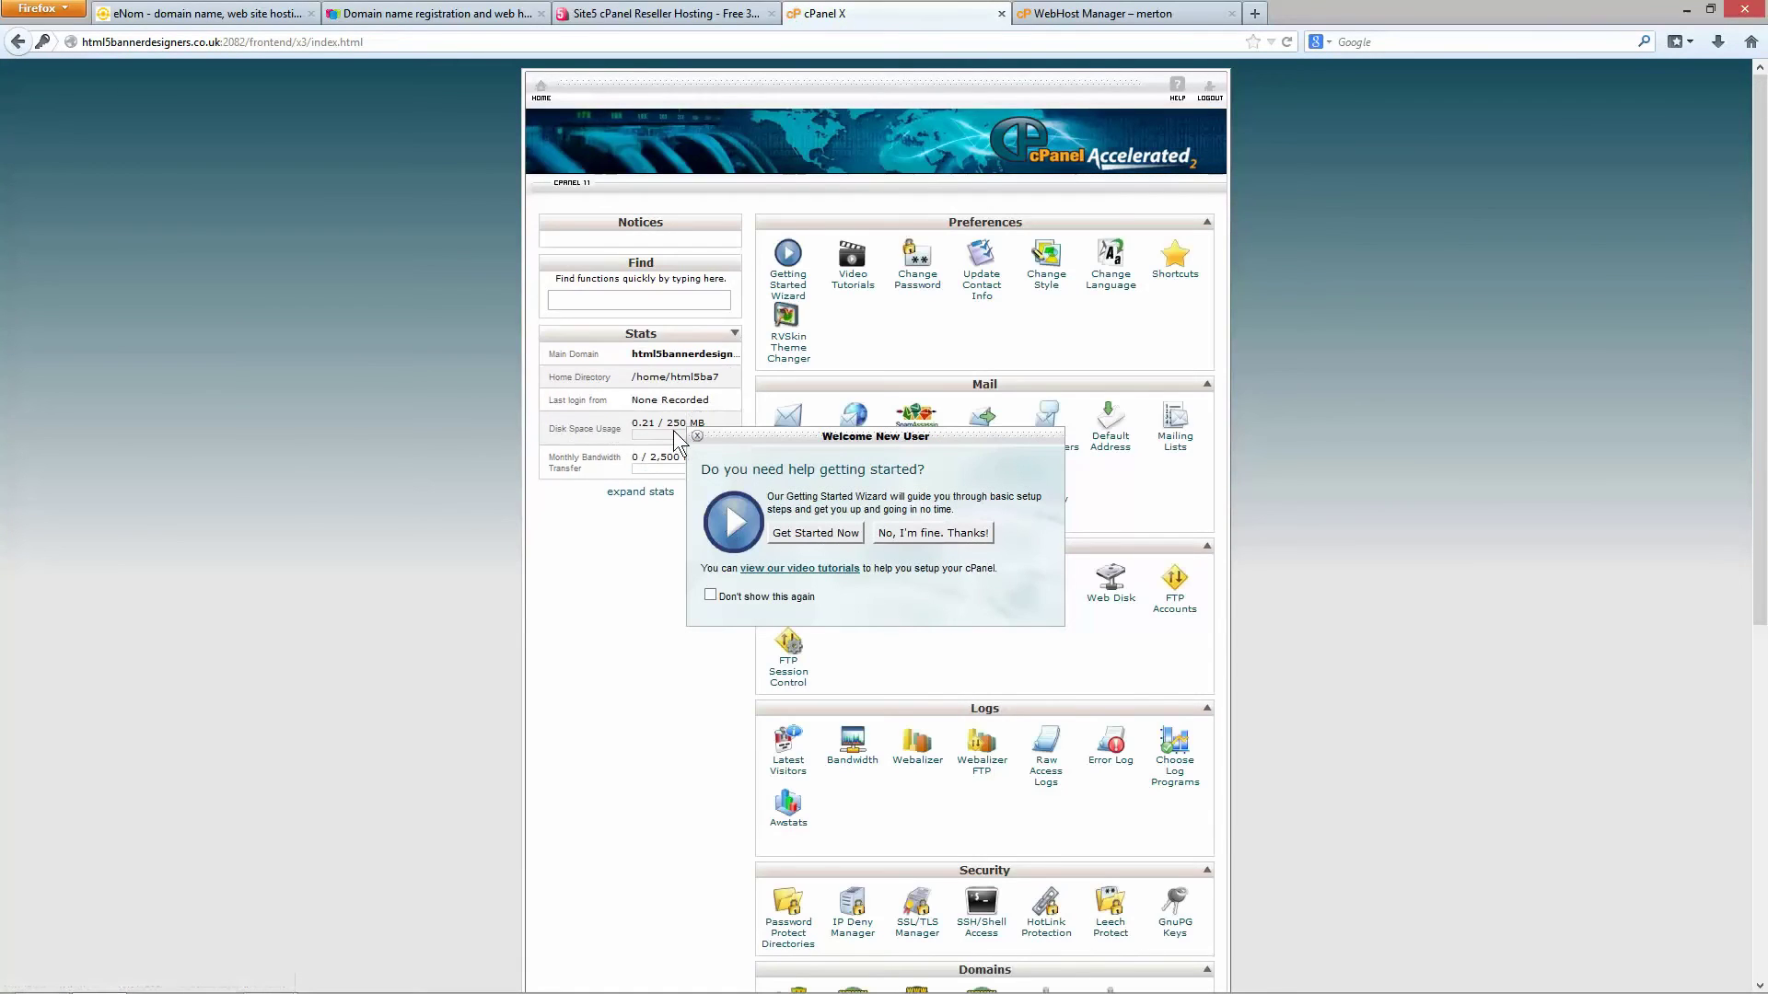
click(700, 440)
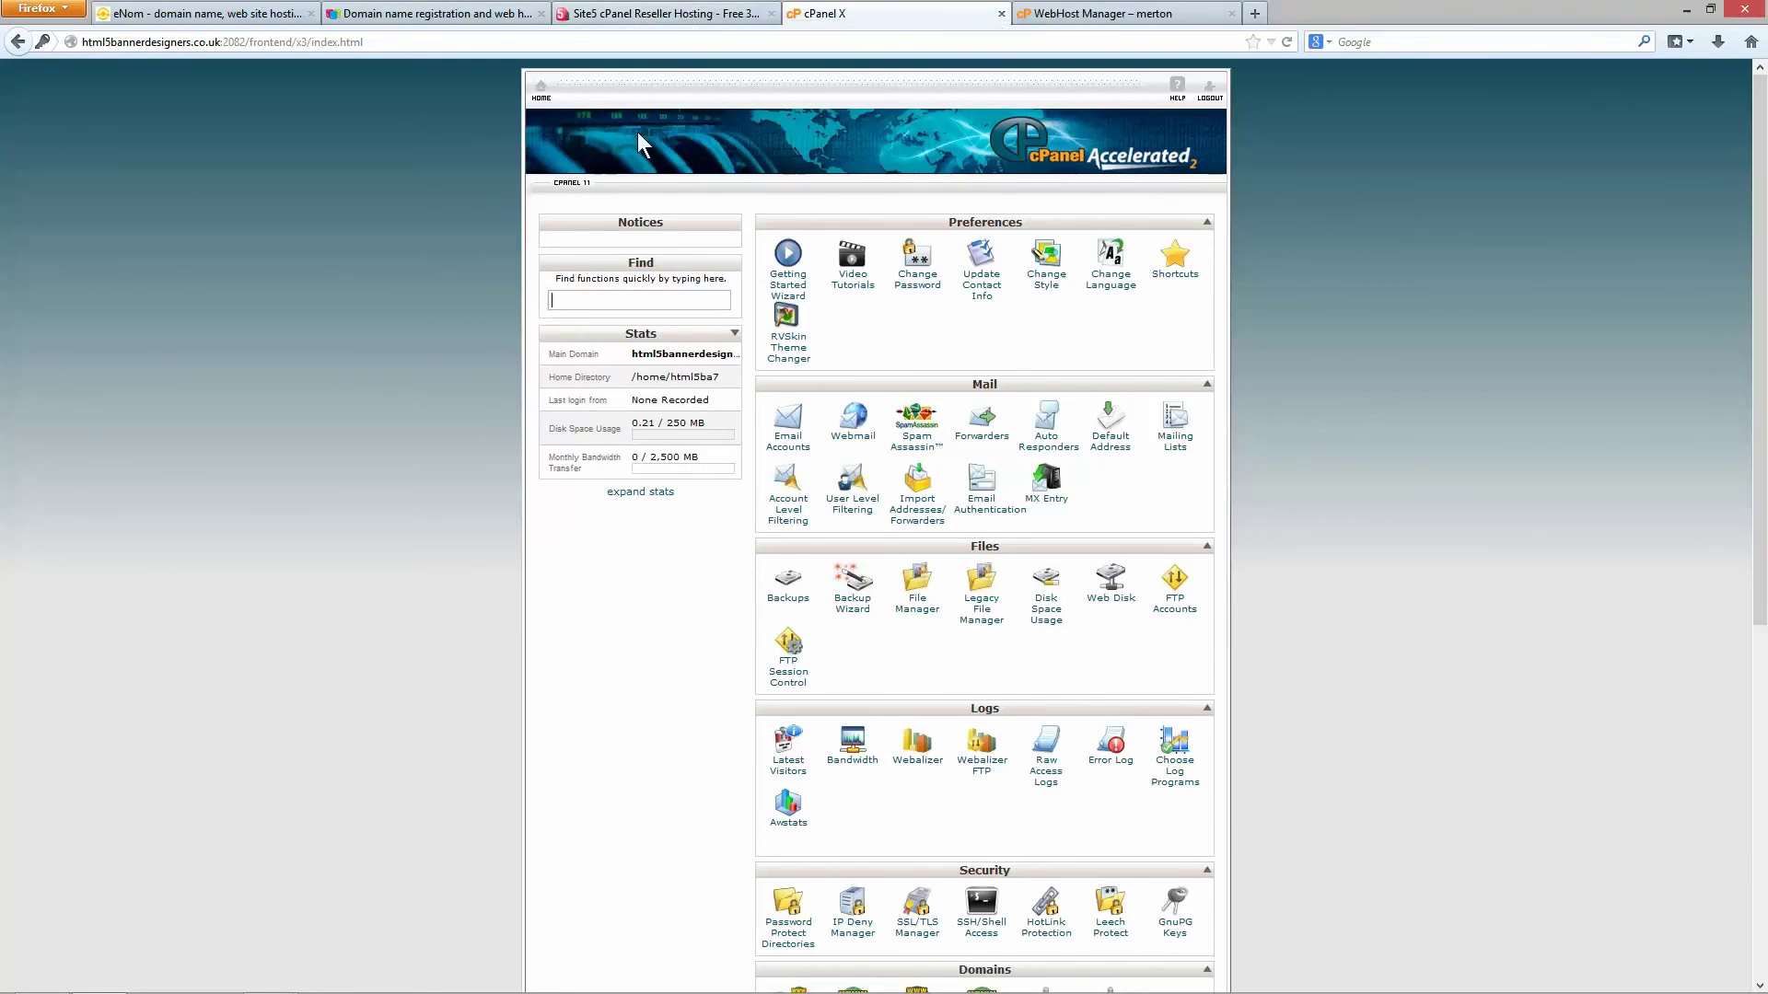
Step: Compare the eNom and 123-reg sites as domain registrars and look through the 123-reg home page
click(219, 14)
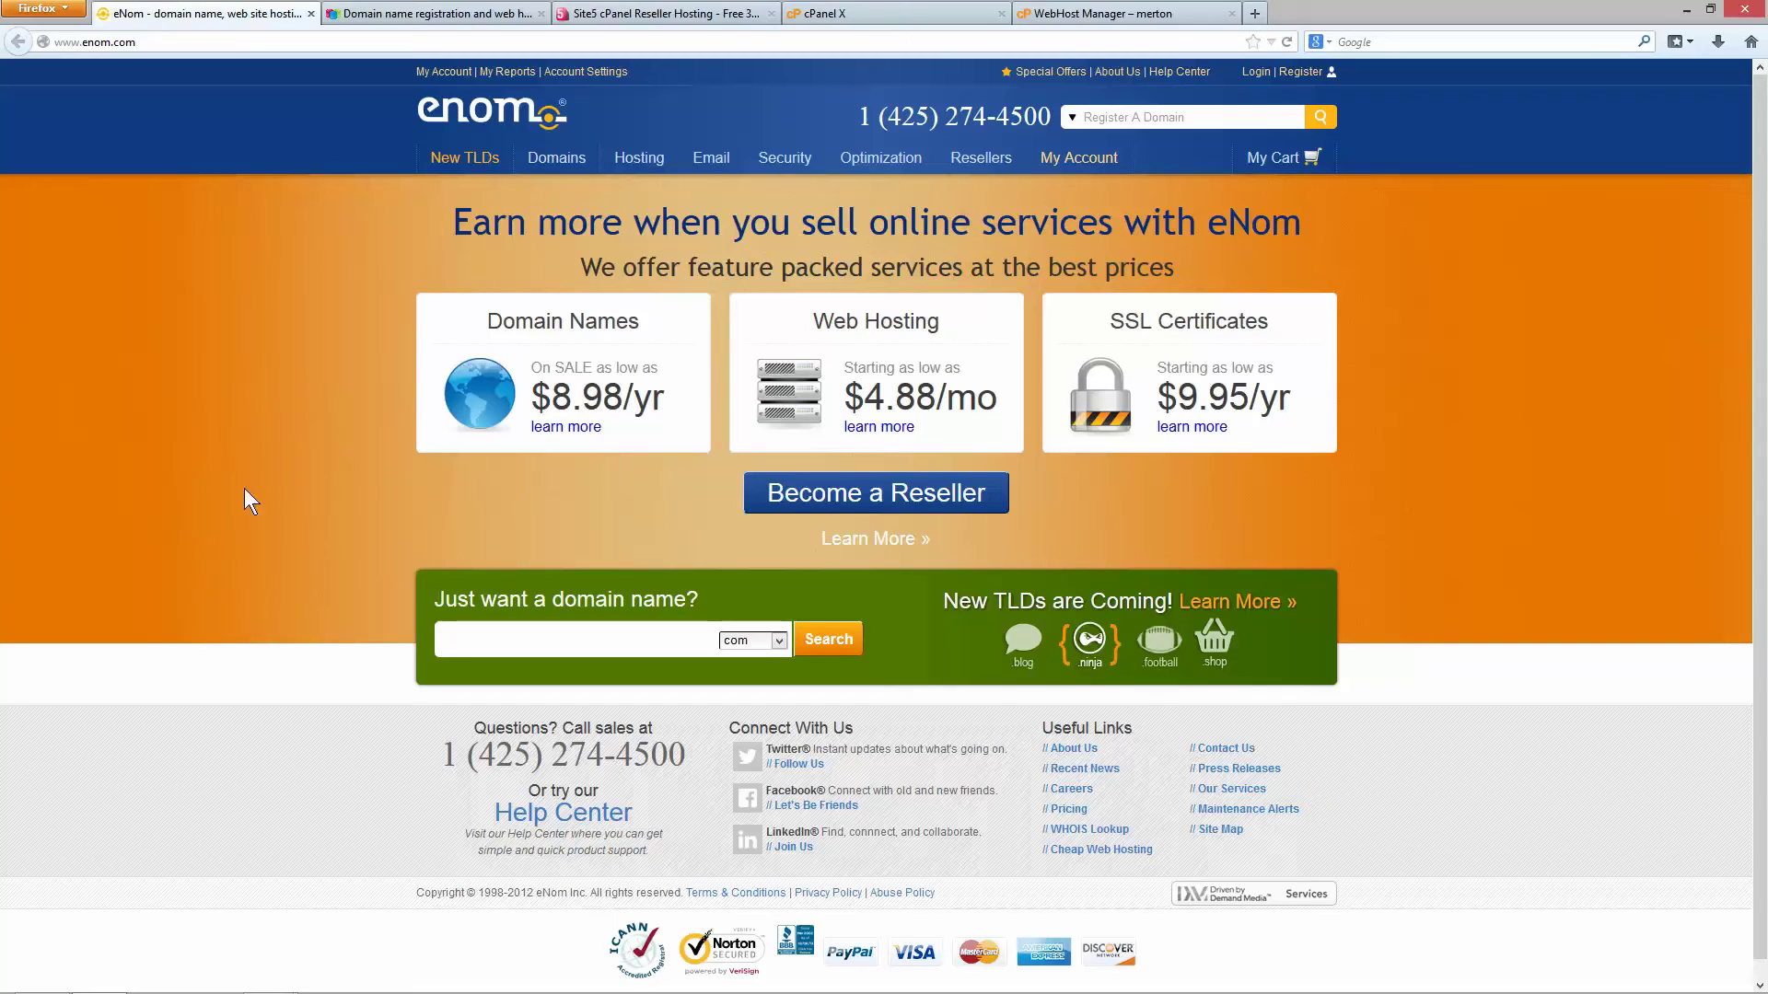
click(383, 14)
click(260, 14)
click(363, 15)
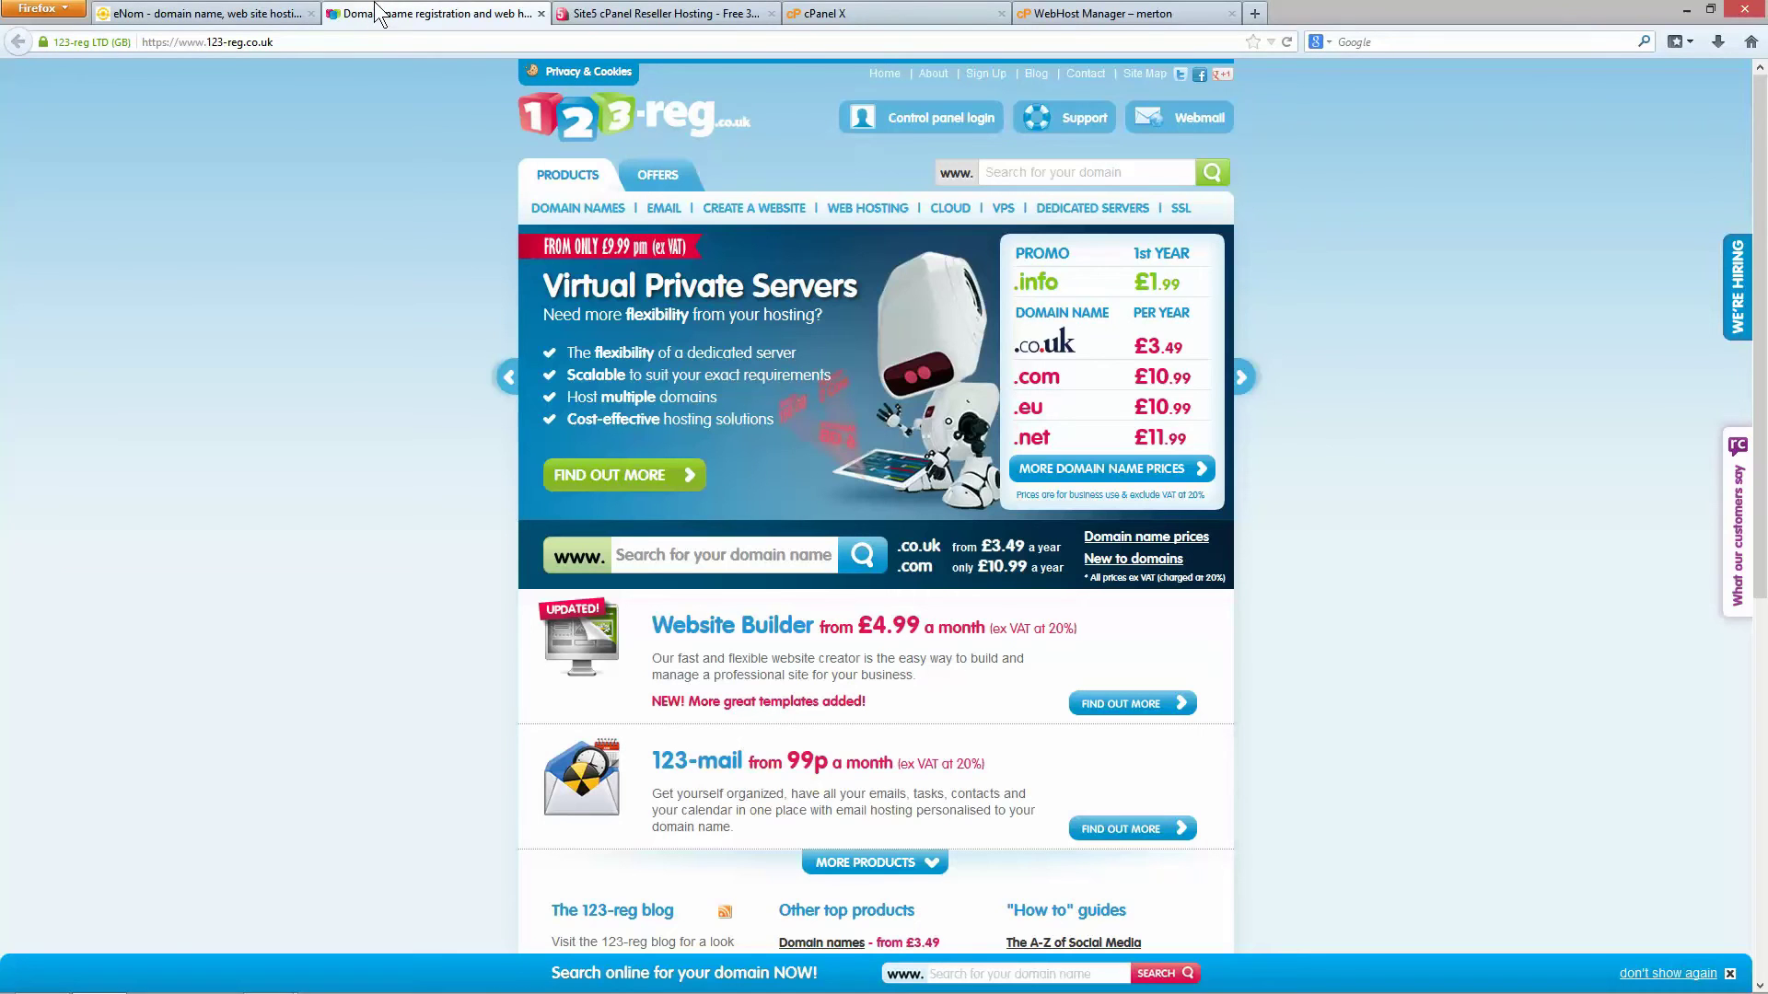
click(235, 13)
click(398, 13)
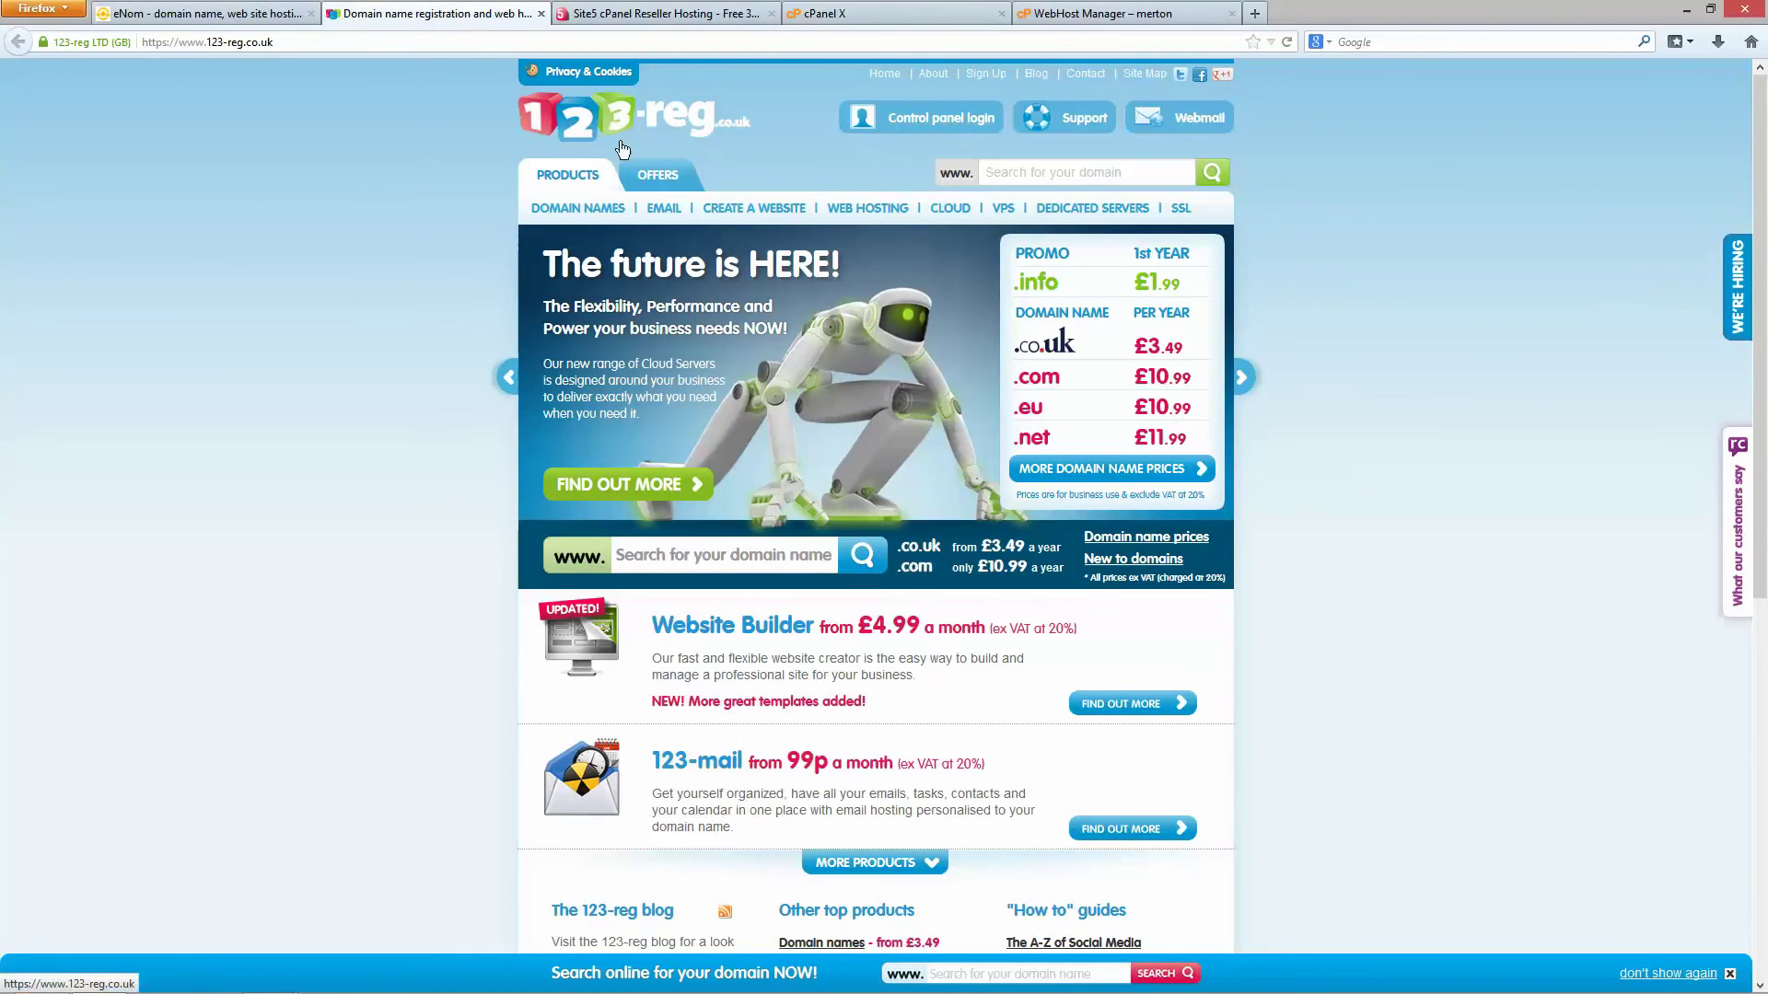
scroll(338, 455, down, 6)
scroll(339, 455, up, 4)
scroll(339, 455, up, 2)
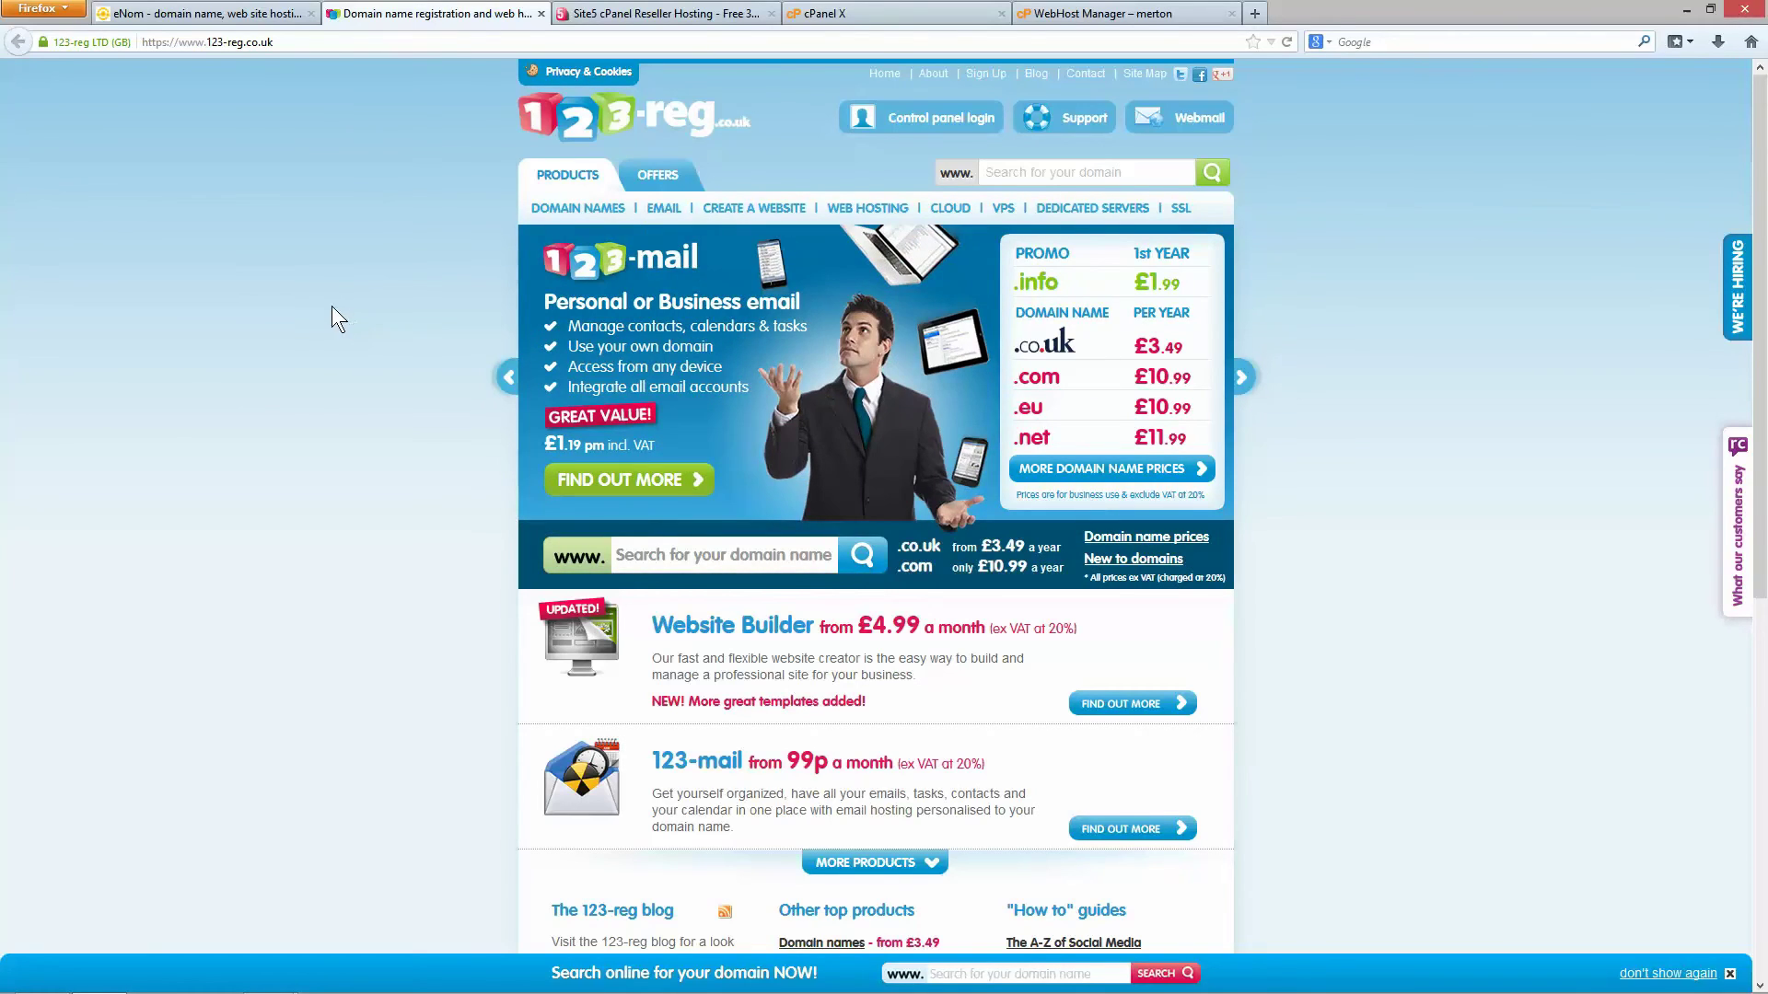
Step: Review Site5's reseller hosting plans alongside the WebHost Manager and cPanel pages
click(594, 13)
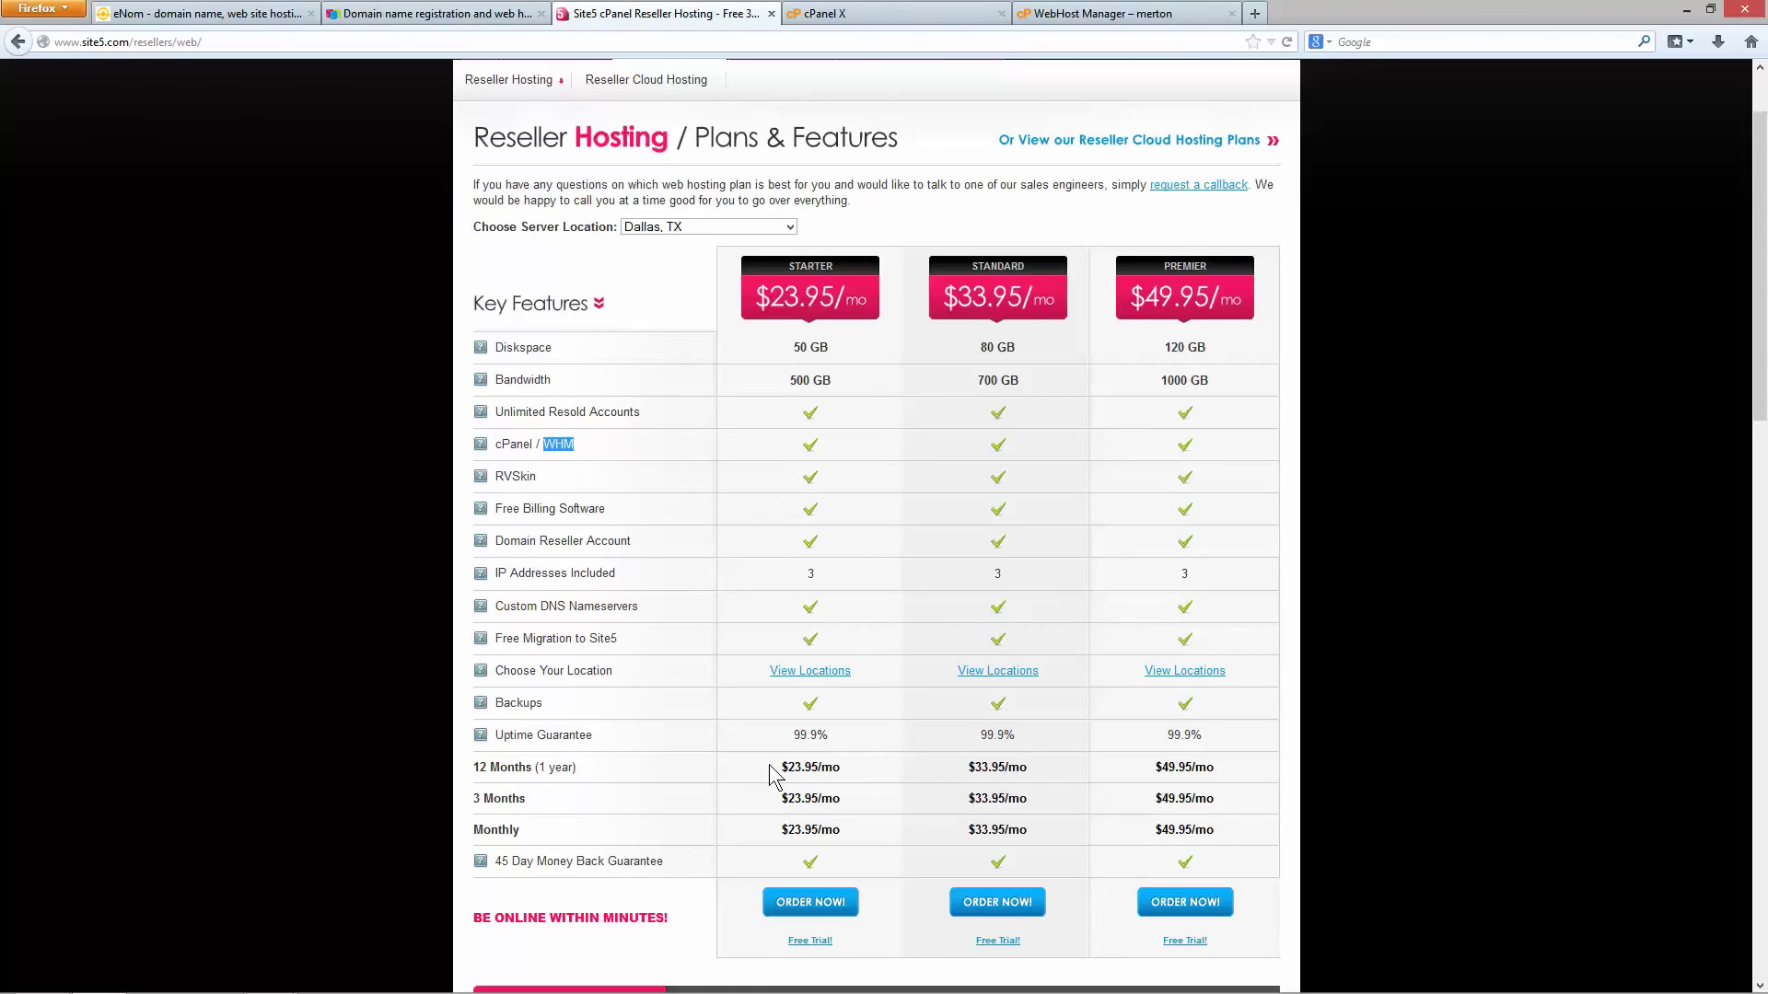
click(761, 446)
click(1105, 13)
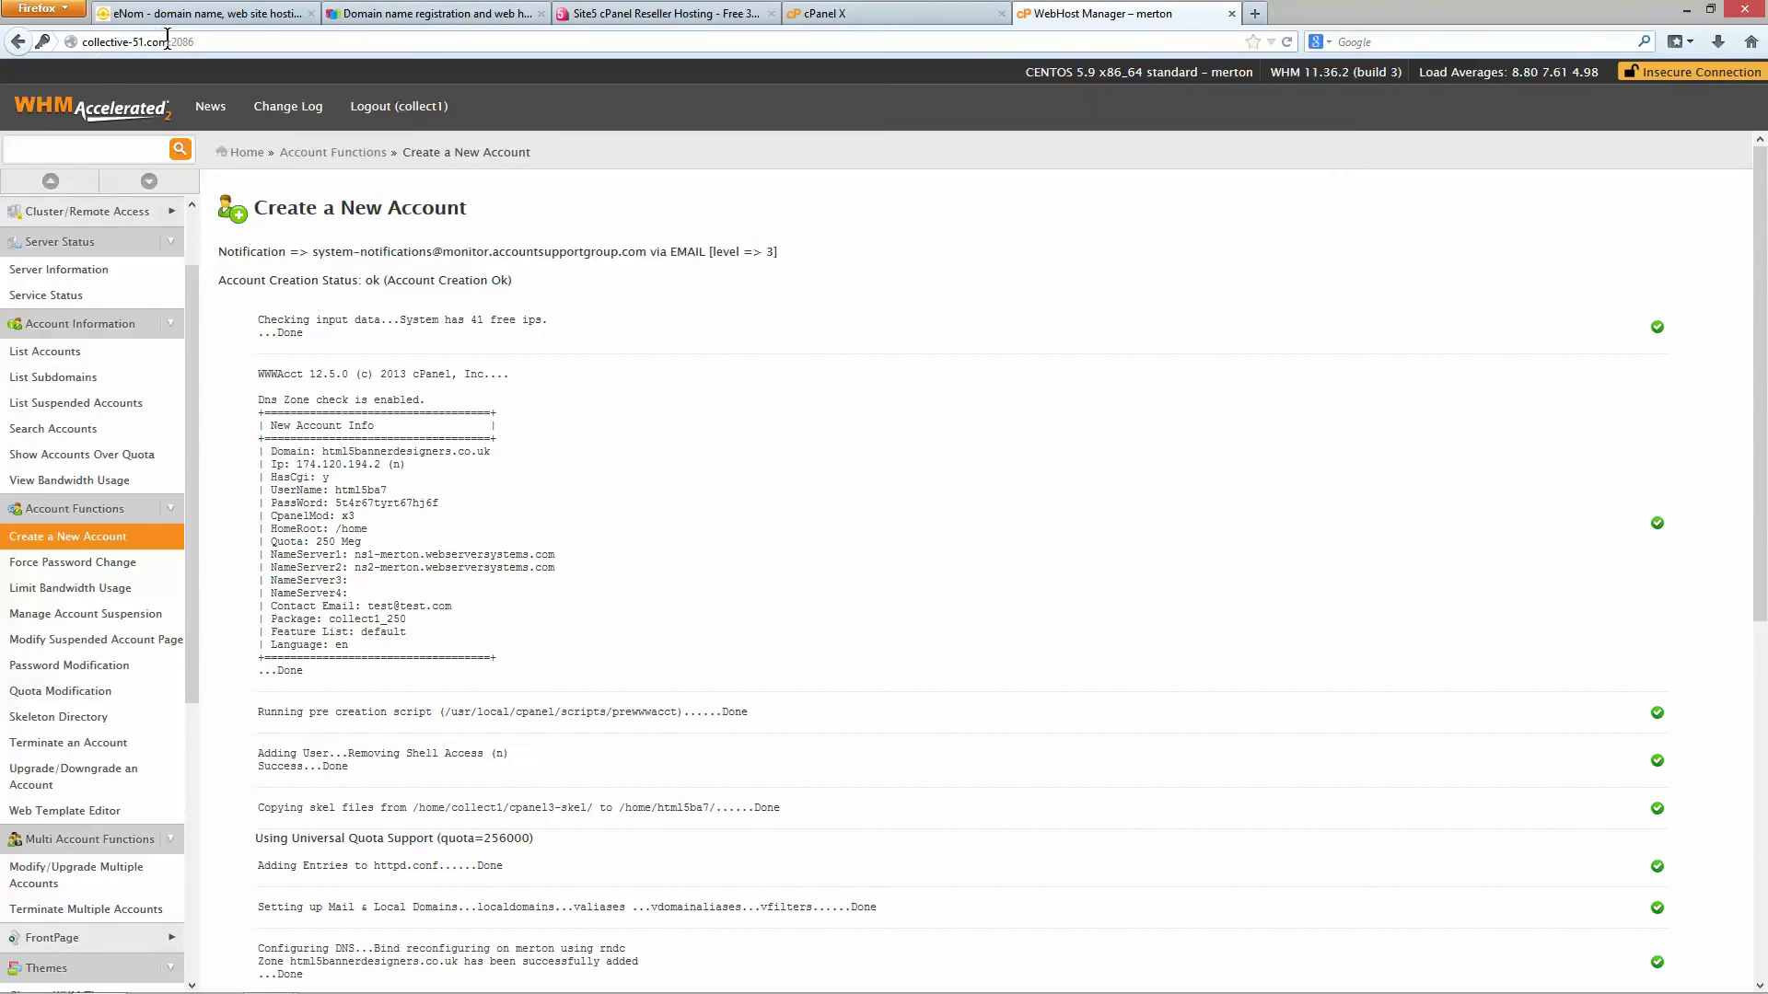
click(828, 14)
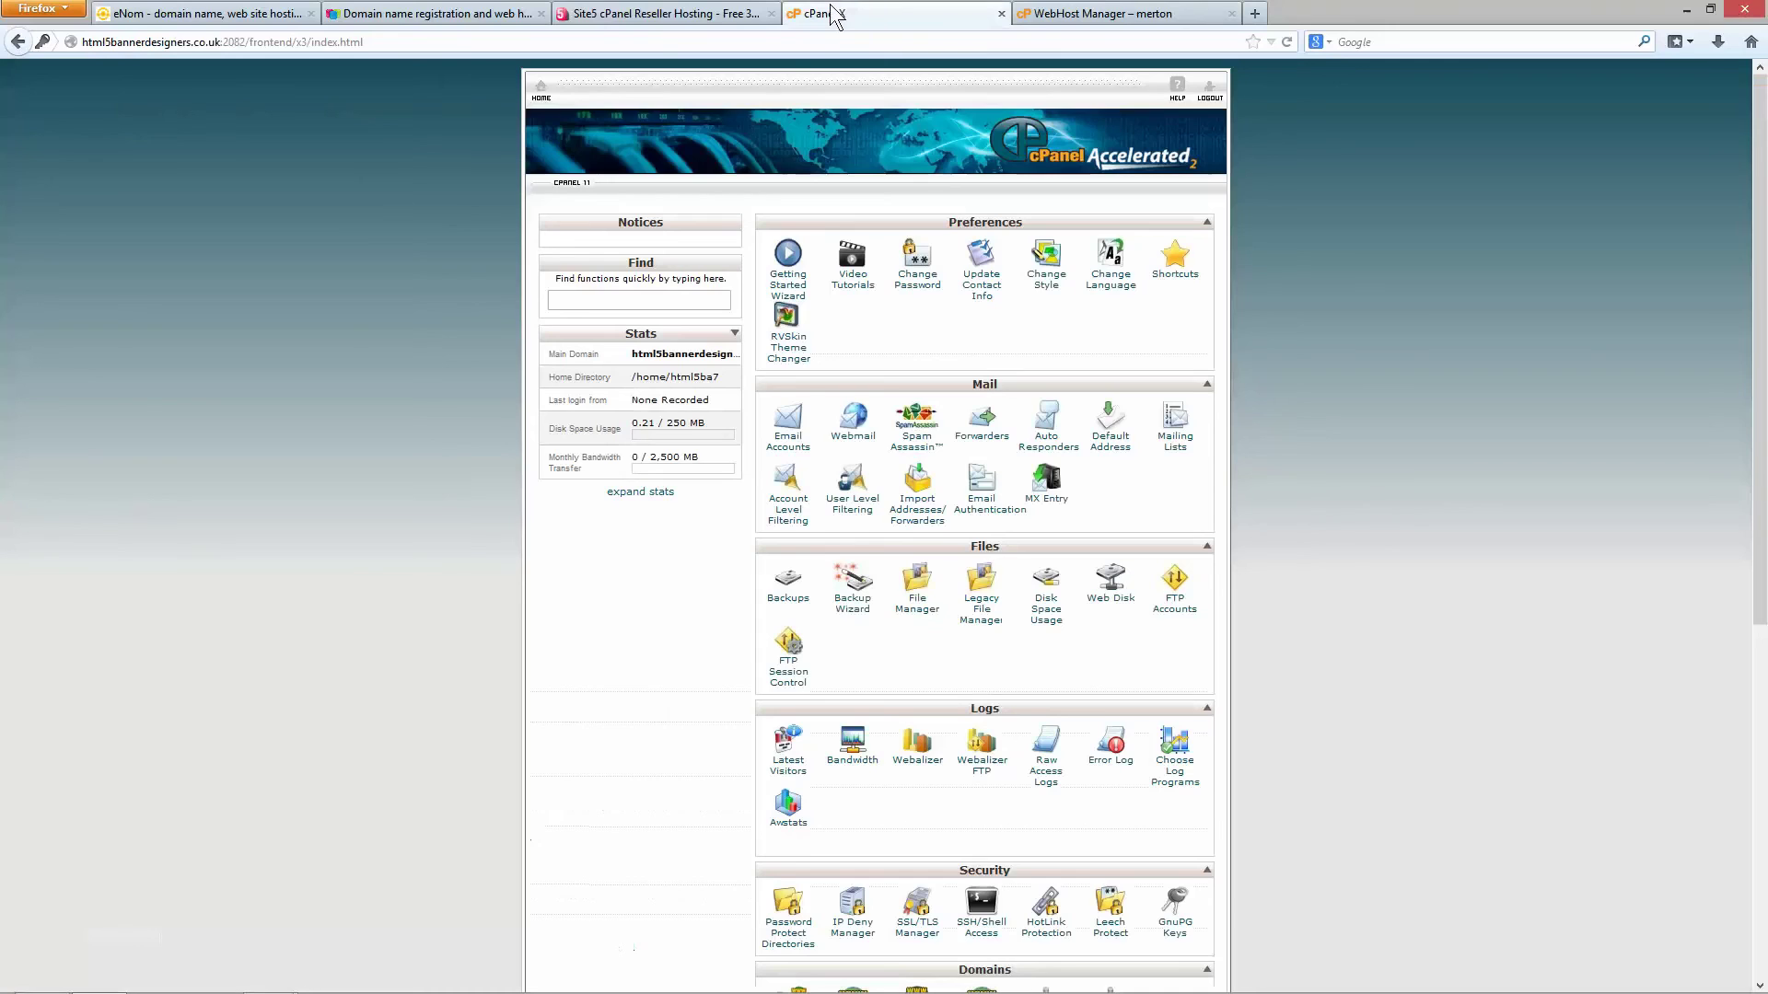
click(680, 9)
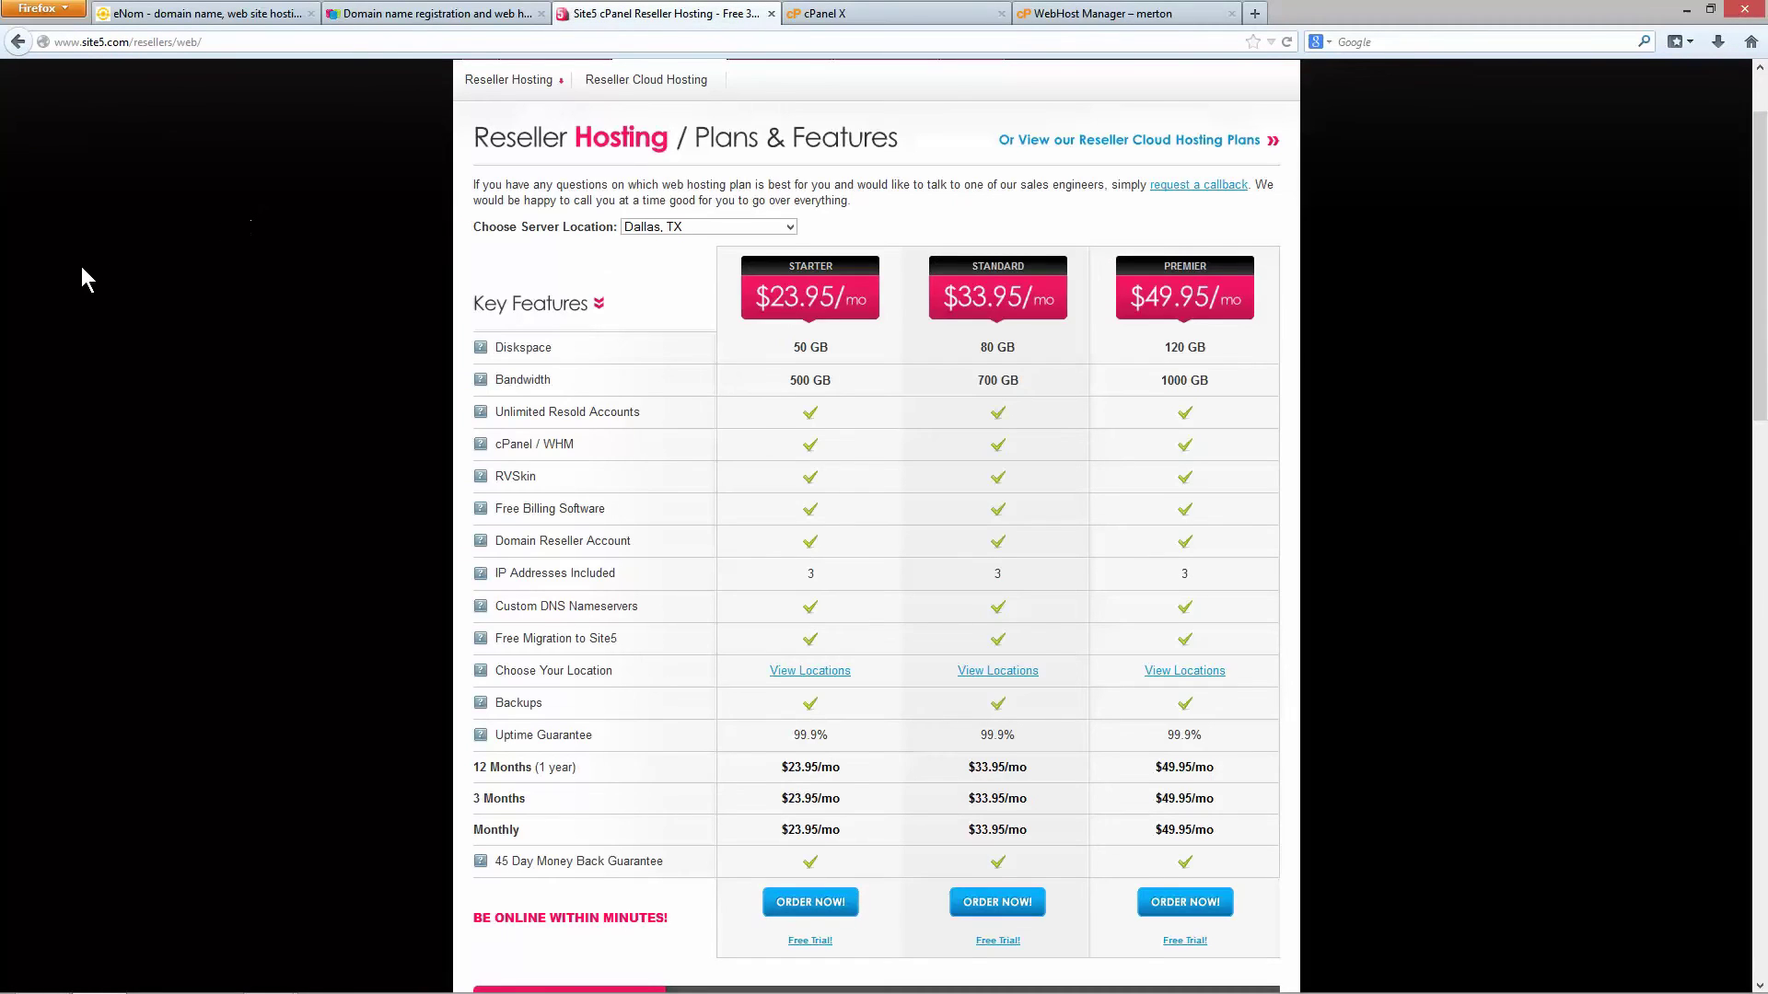
Step: Recap the two registrars, the reseller plans and cPanel, and examine the domain in WebHost Manager's address
click(210, 12)
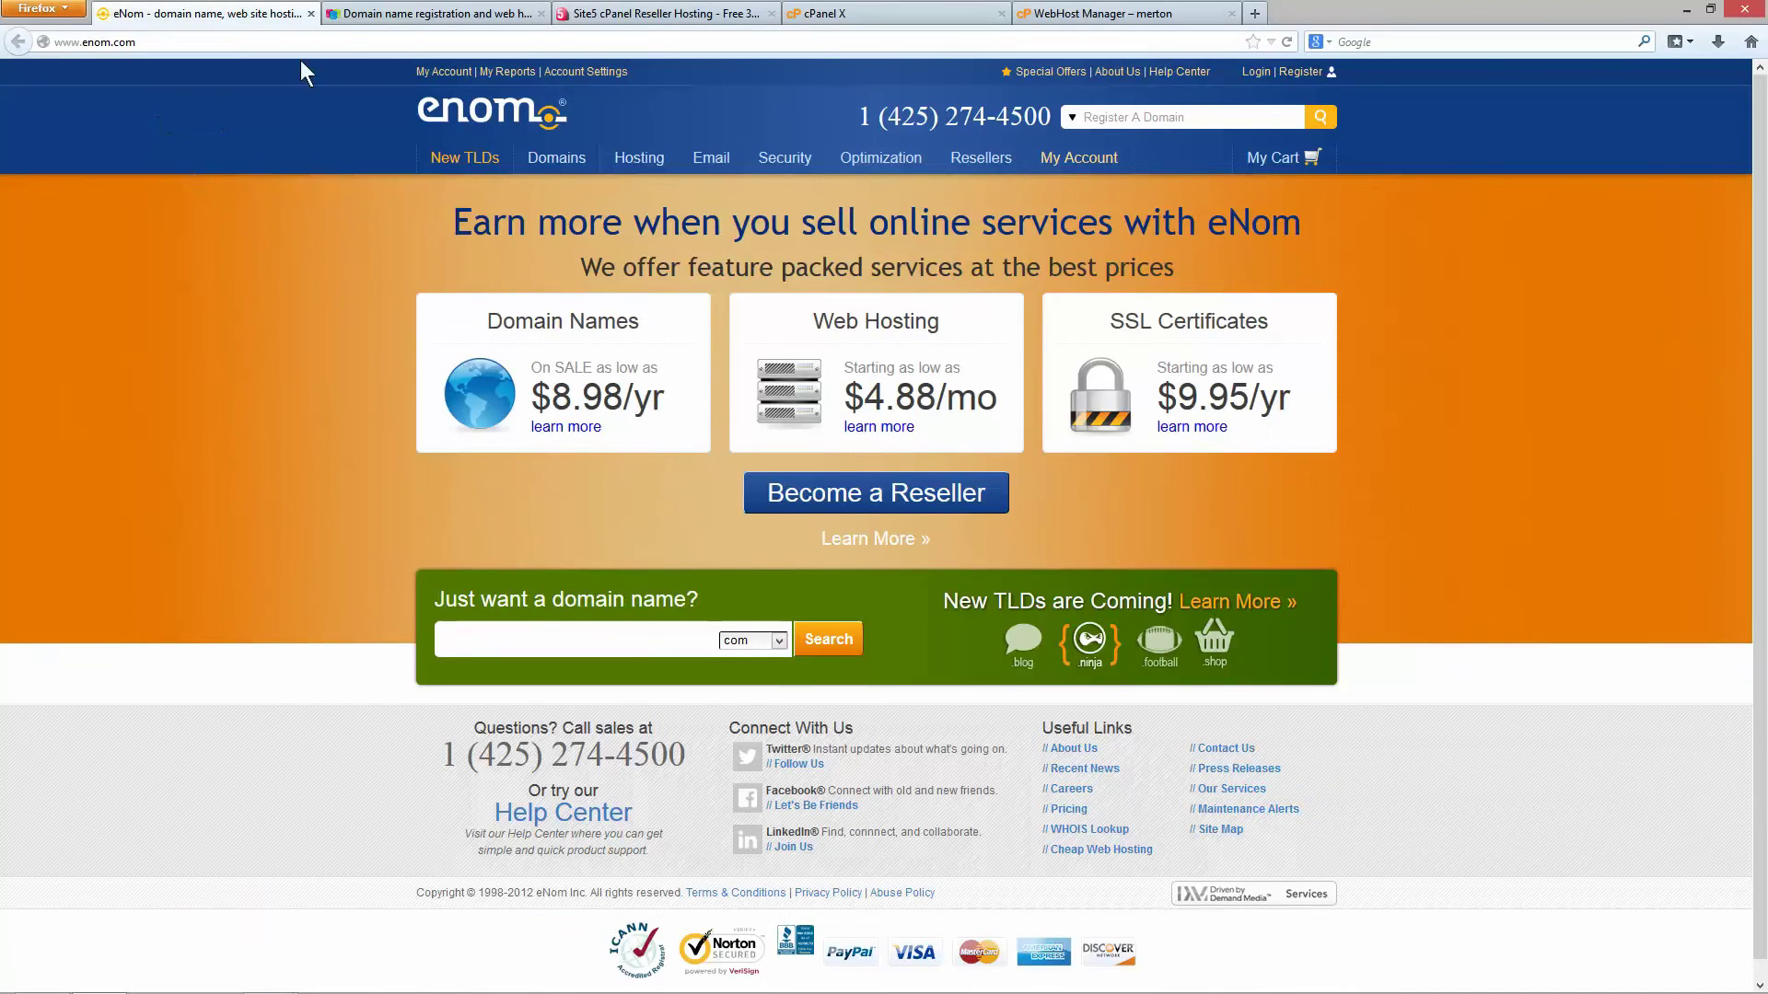
click(488, 14)
click(628, 14)
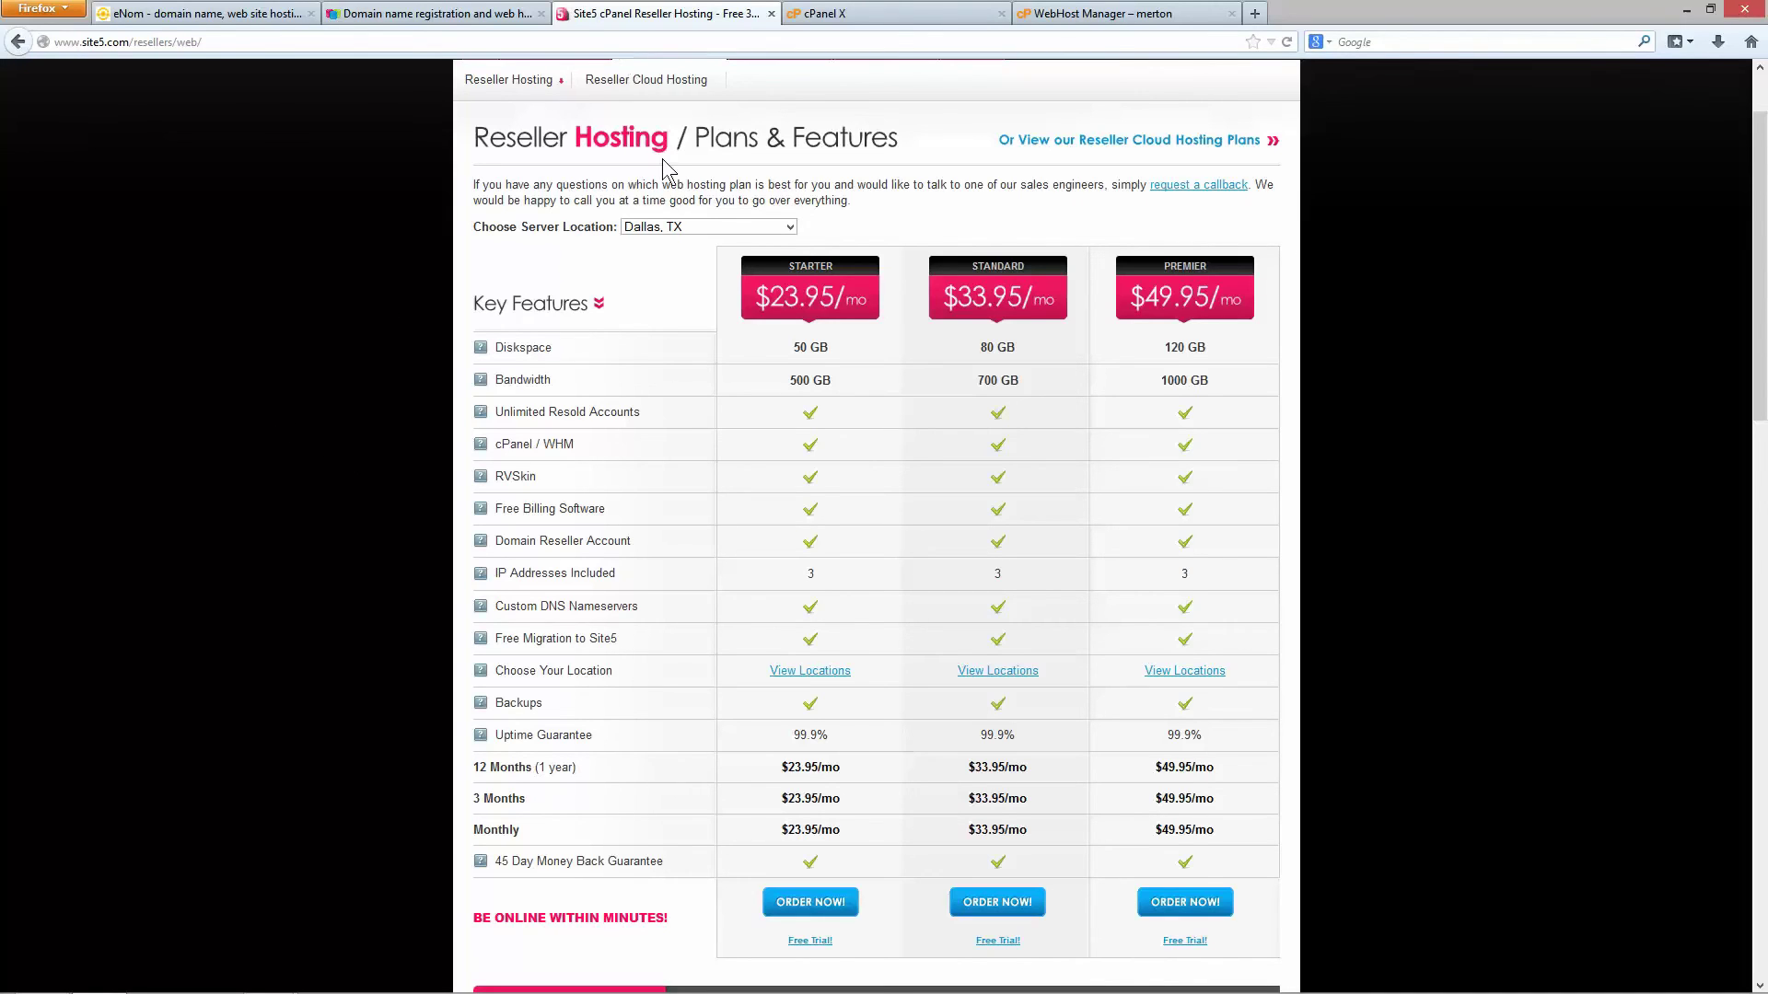
click(935, 13)
click(1095, 13)
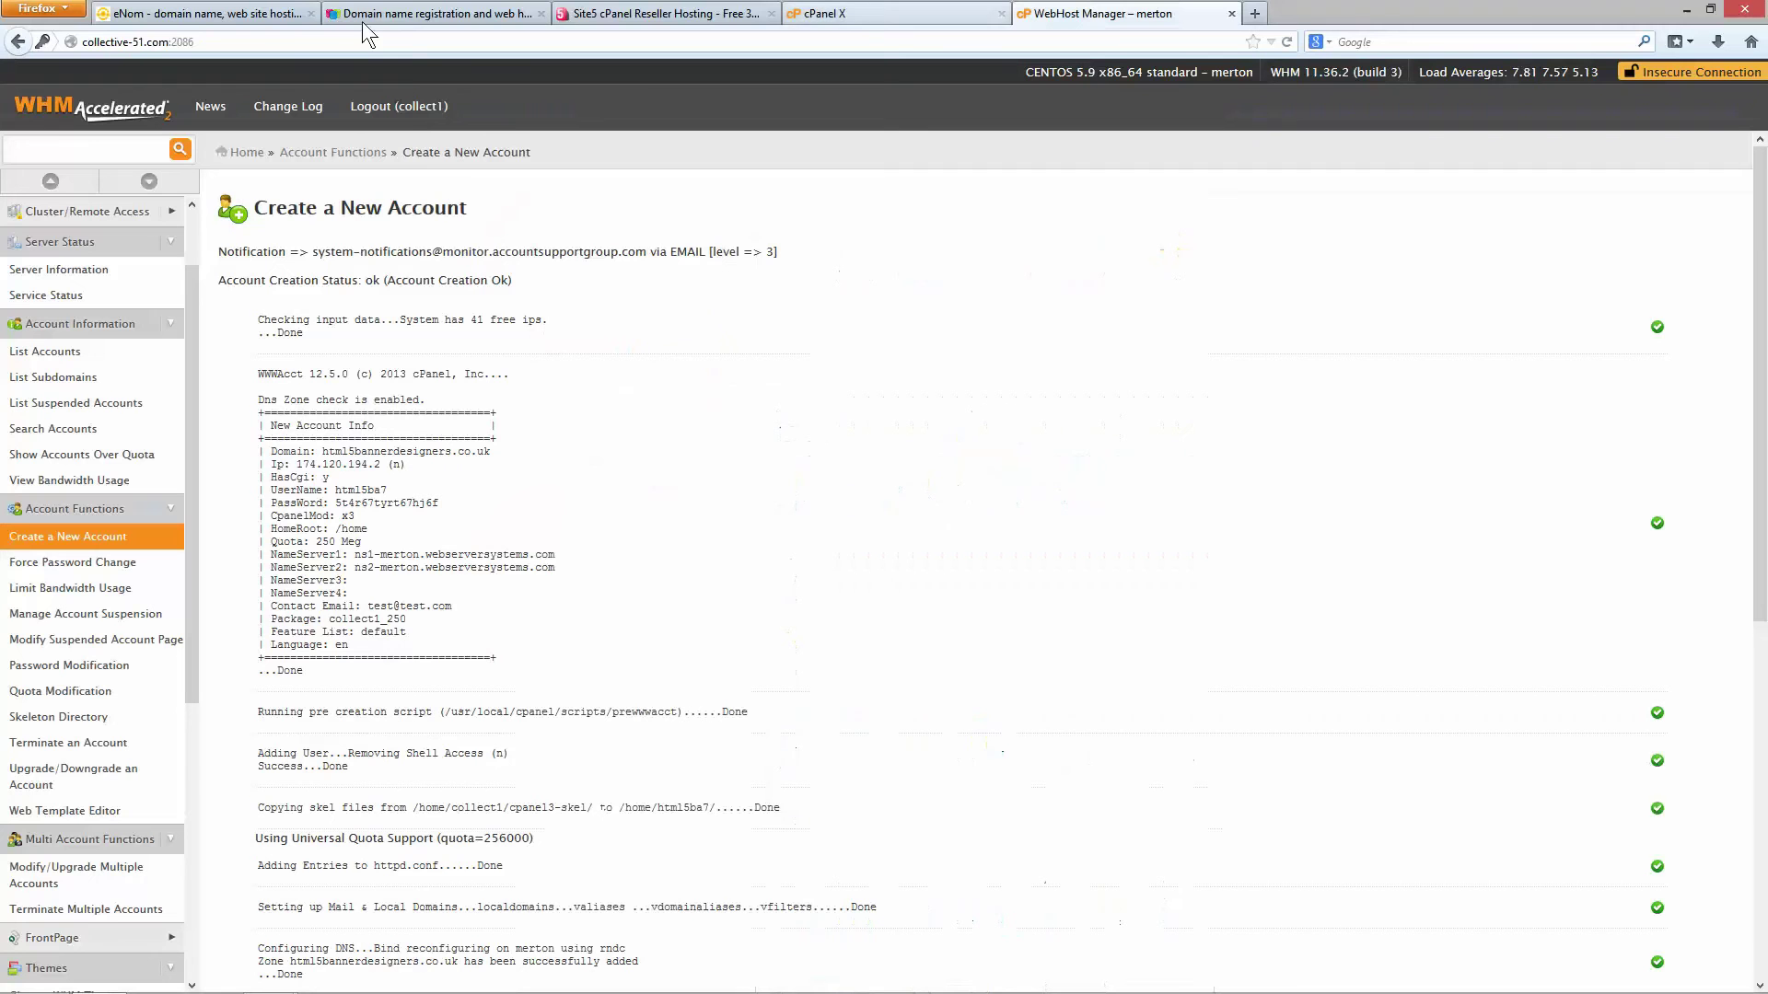
drag(81, 46, 167, 43)
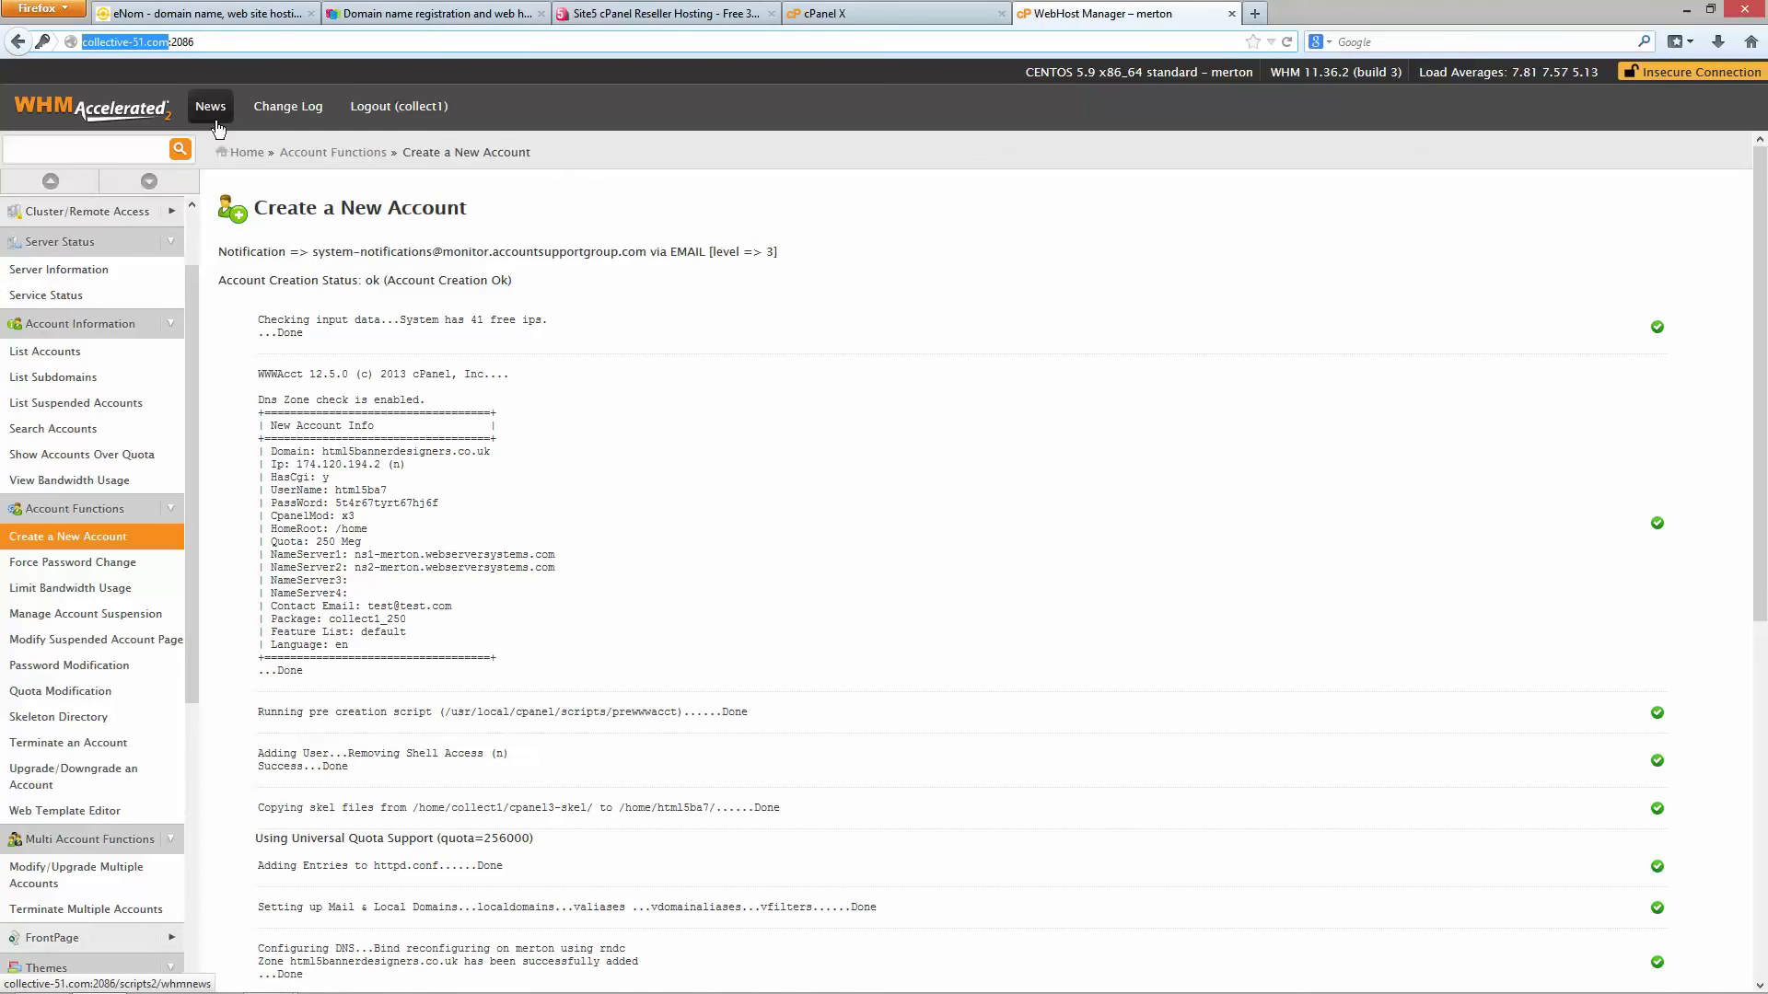
Step: Return to the WebHost Manager home page and look through the available account and package functions
click(230, 157)
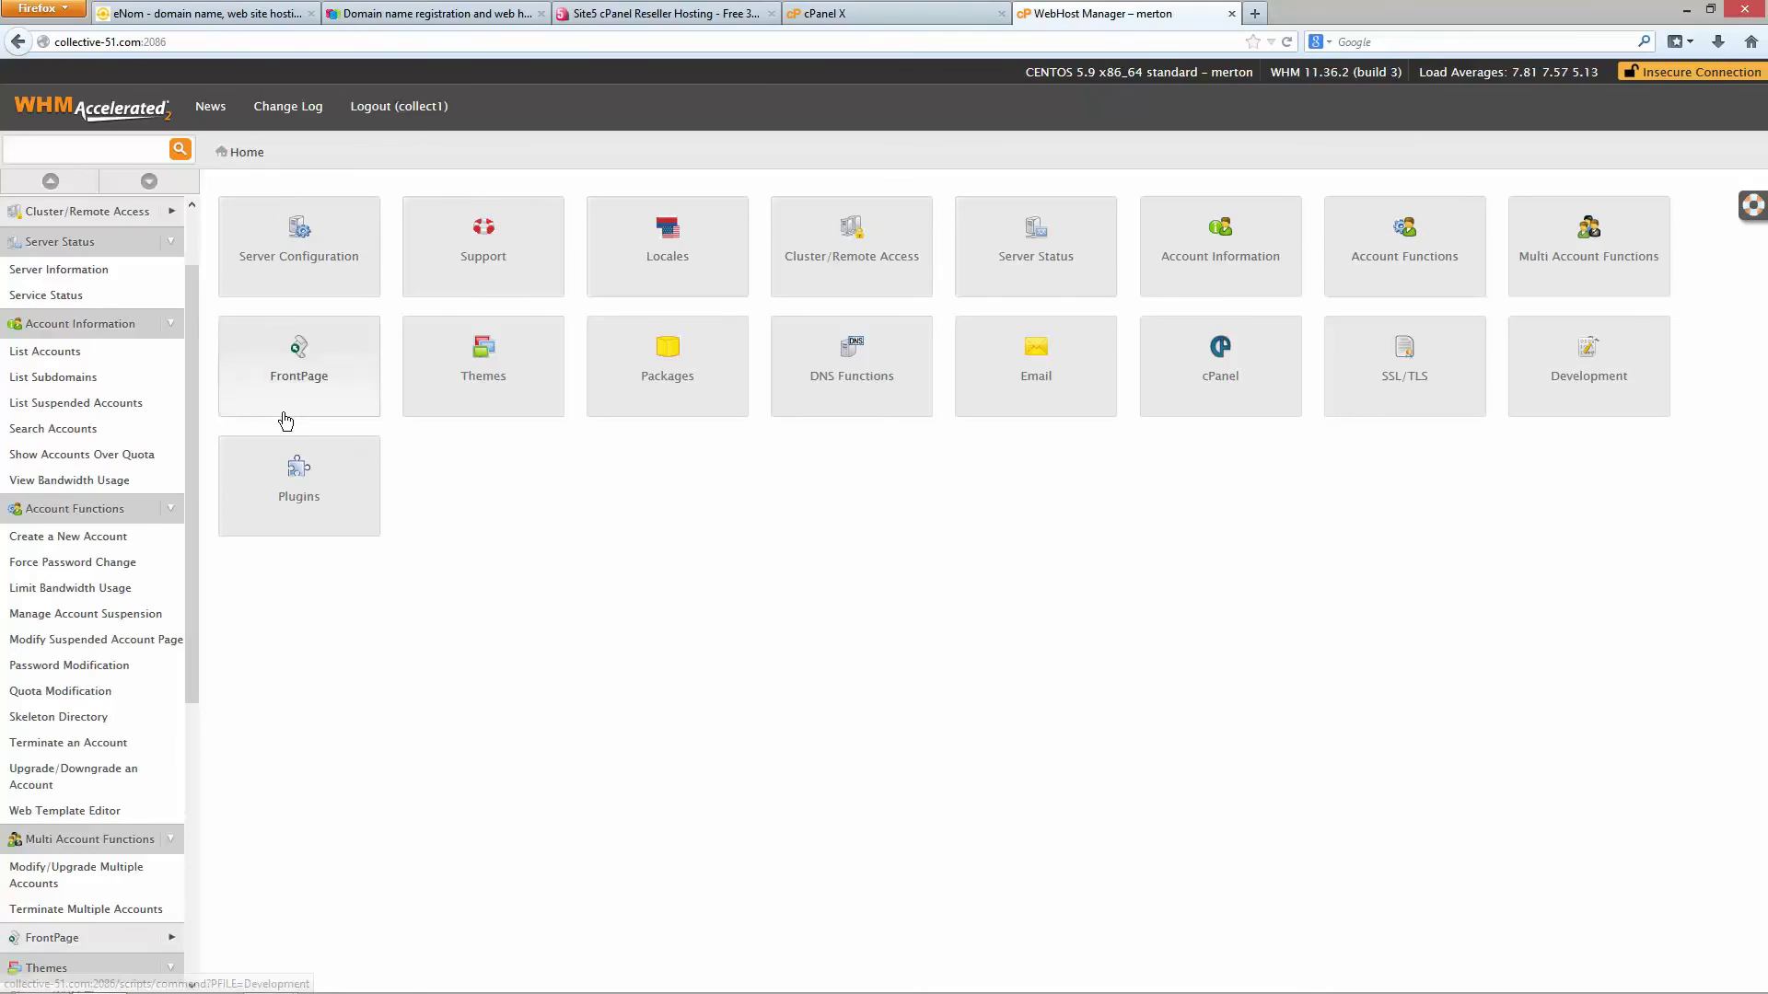
scroll(107, 584, down, 8)
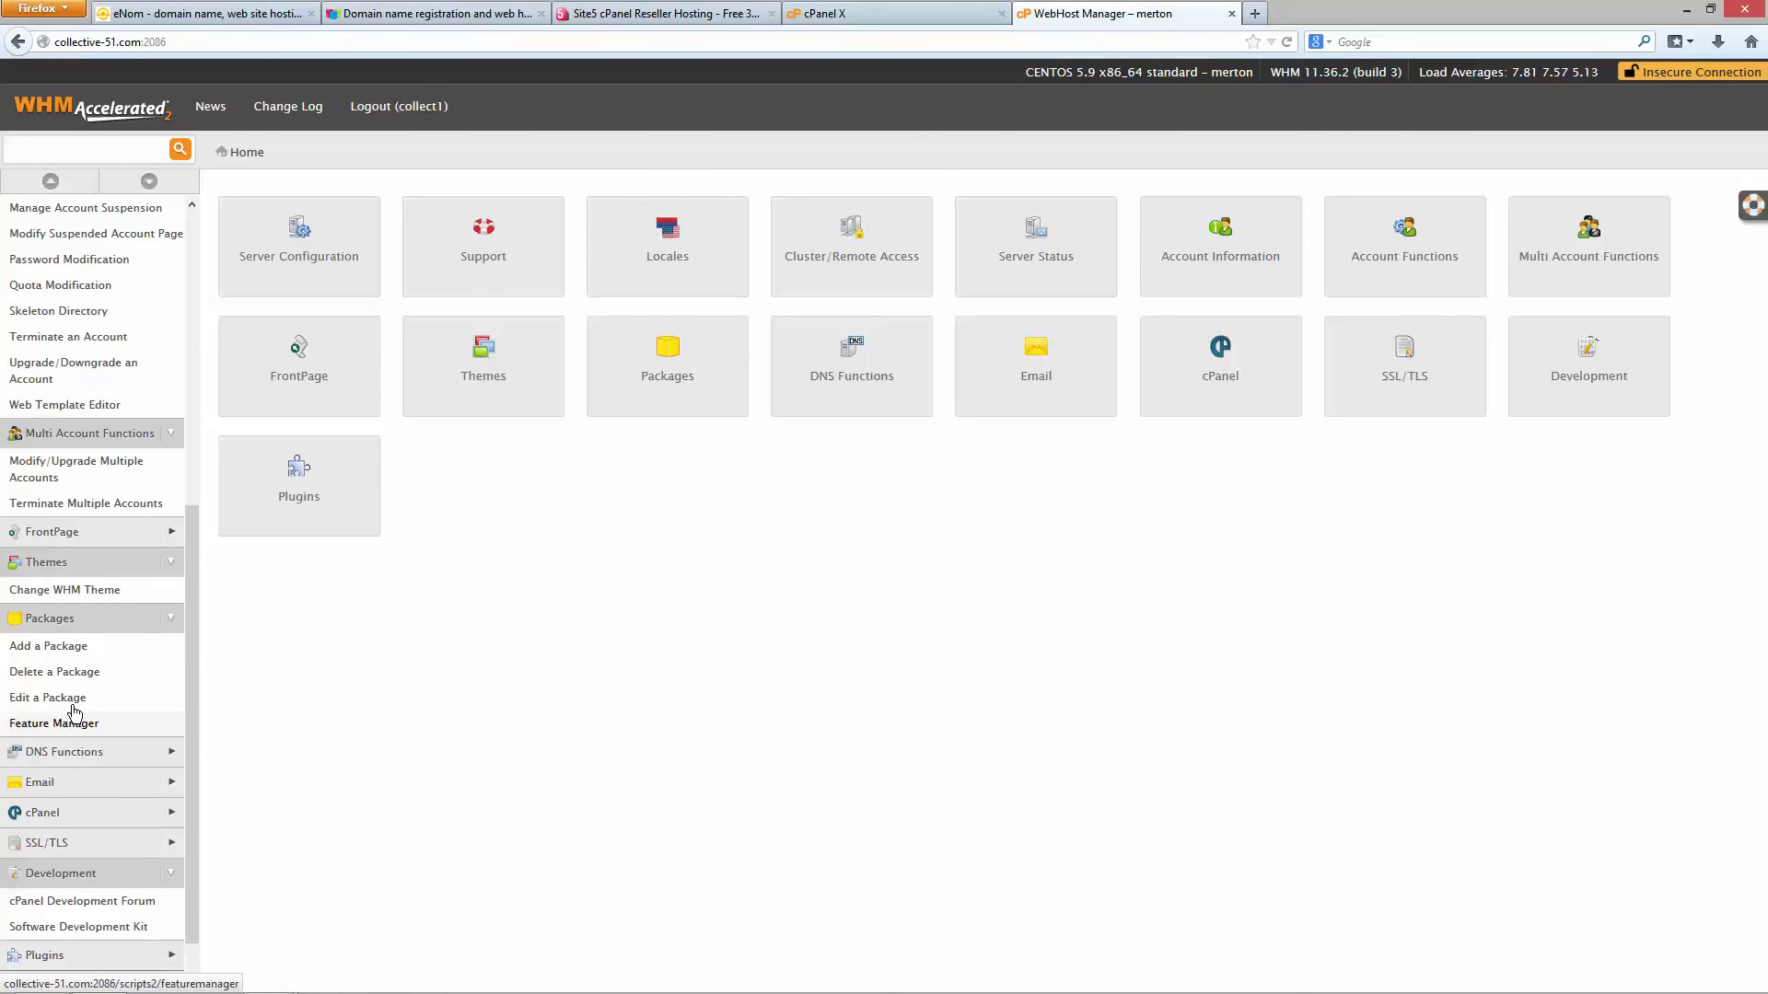
scroll(81, 624, up, 3)
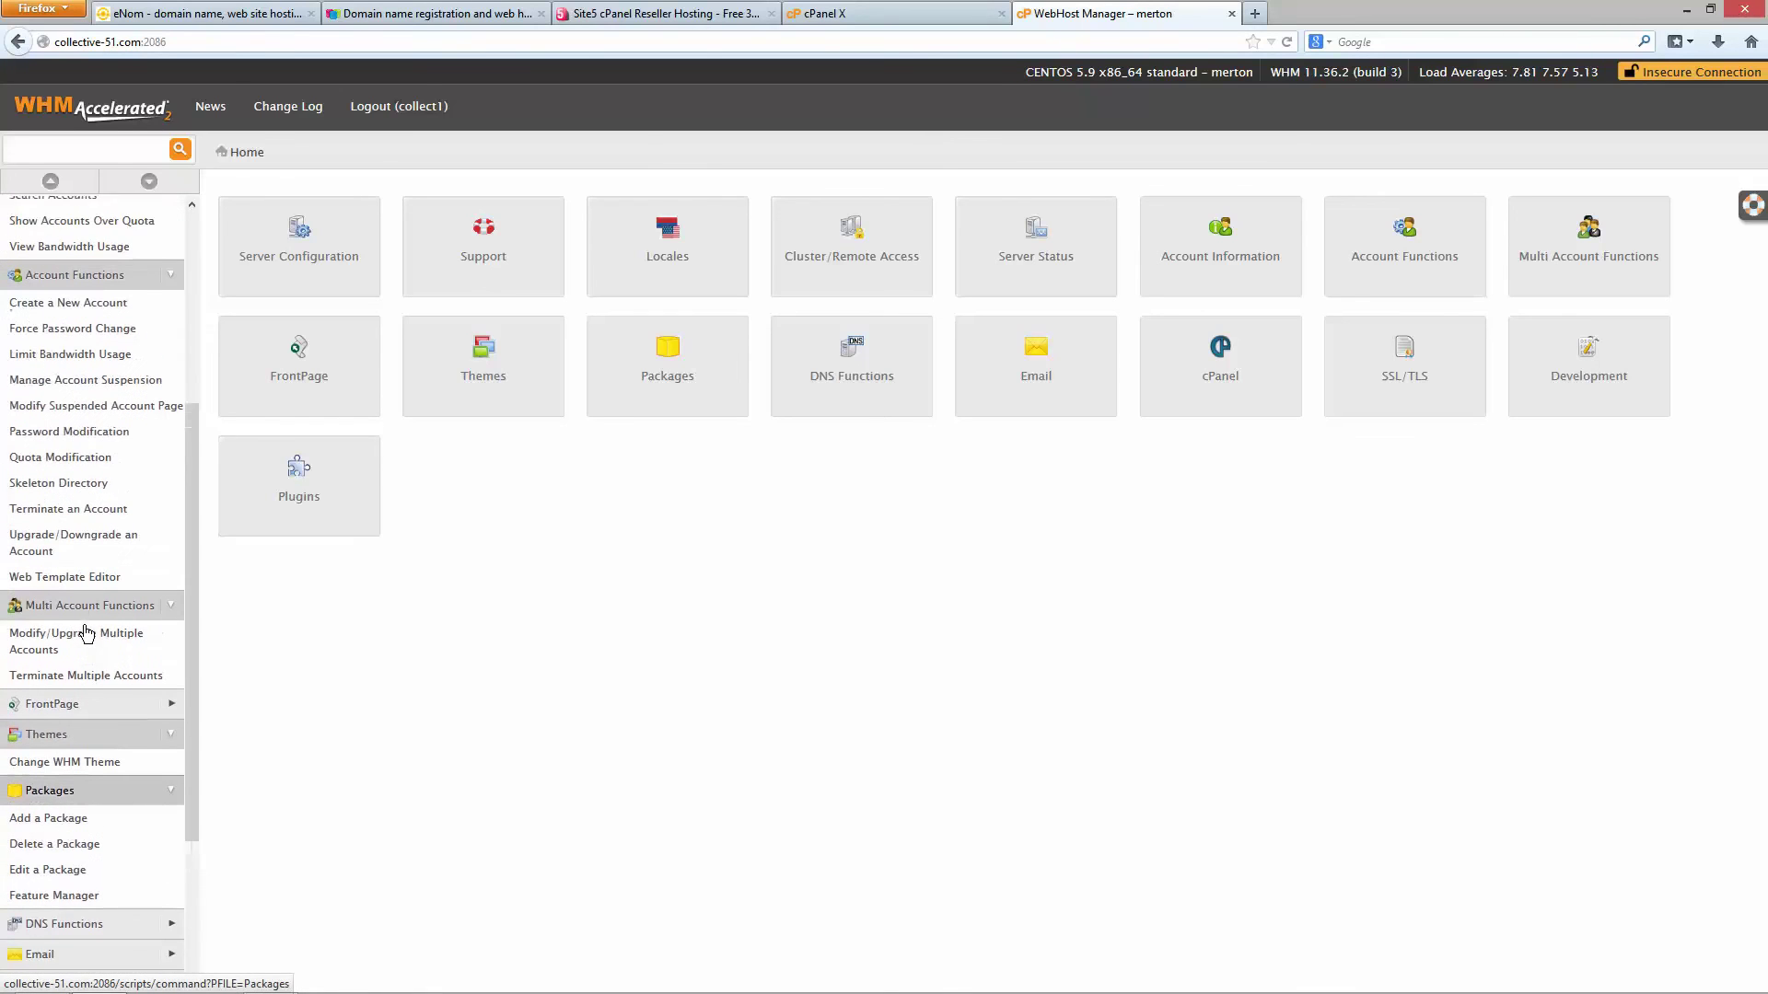
scroll(86, 632, up, 3)
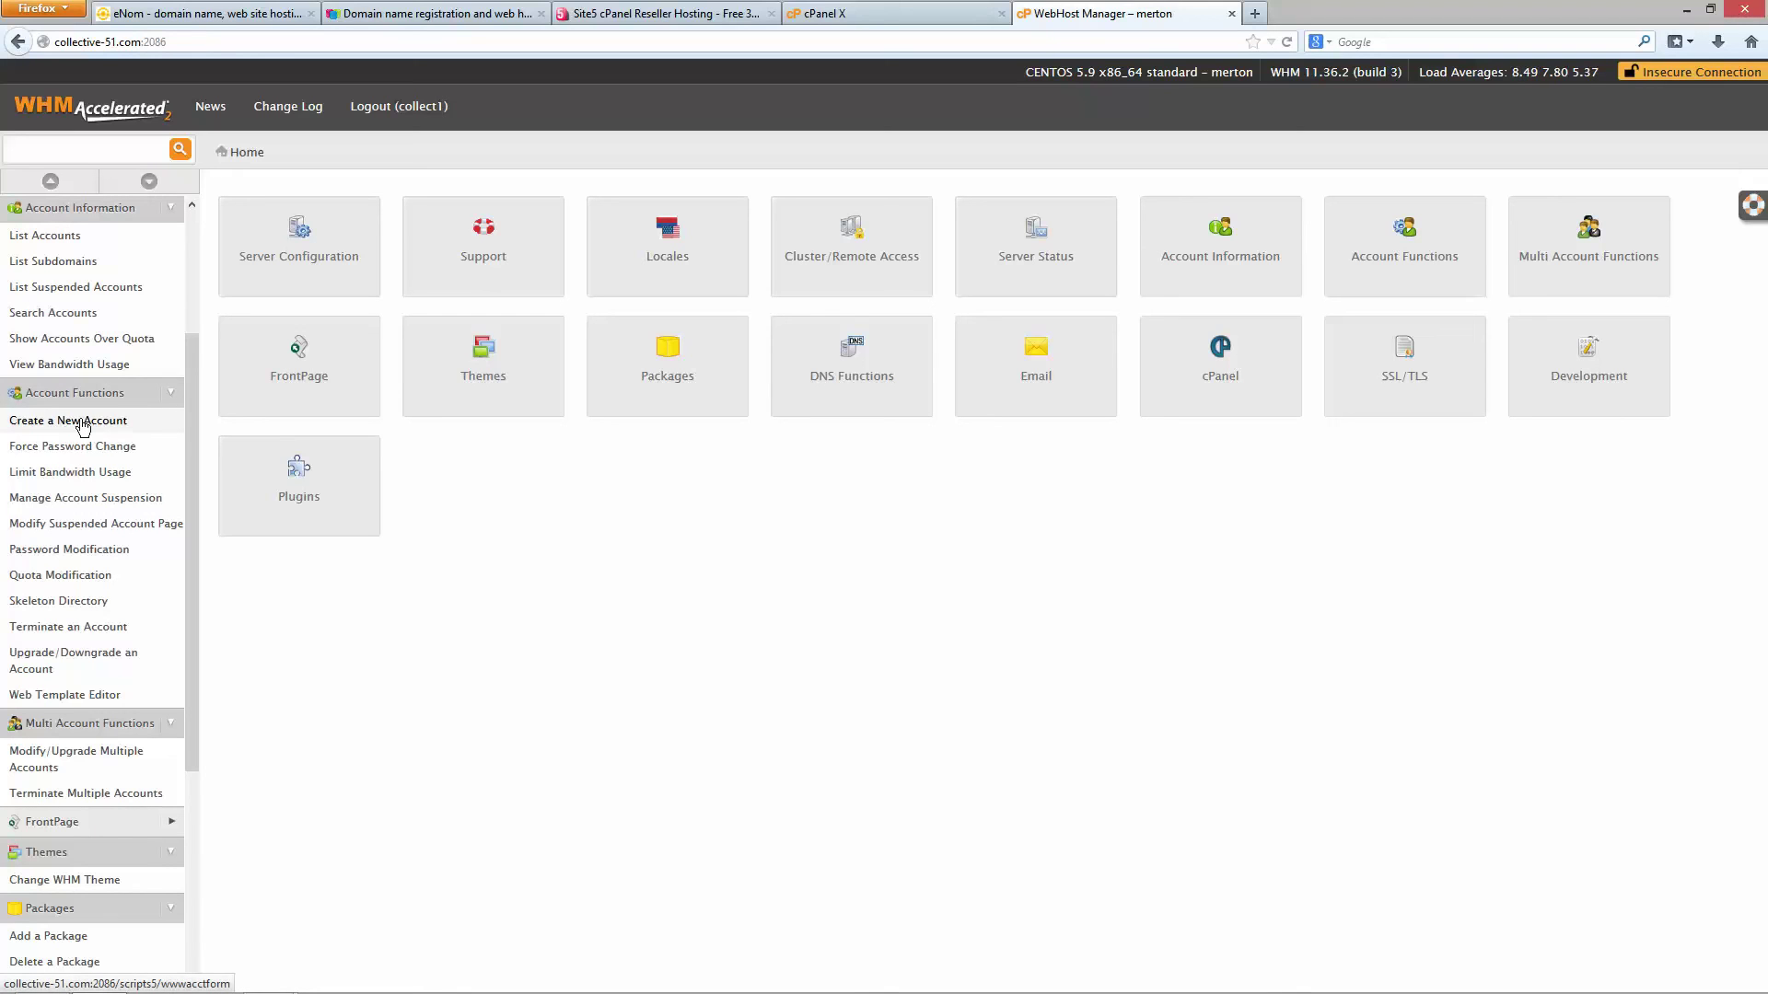
Step: Revisit the eNom and 123-reg registrar sites and return to WebHost Manager
click(232, 20)
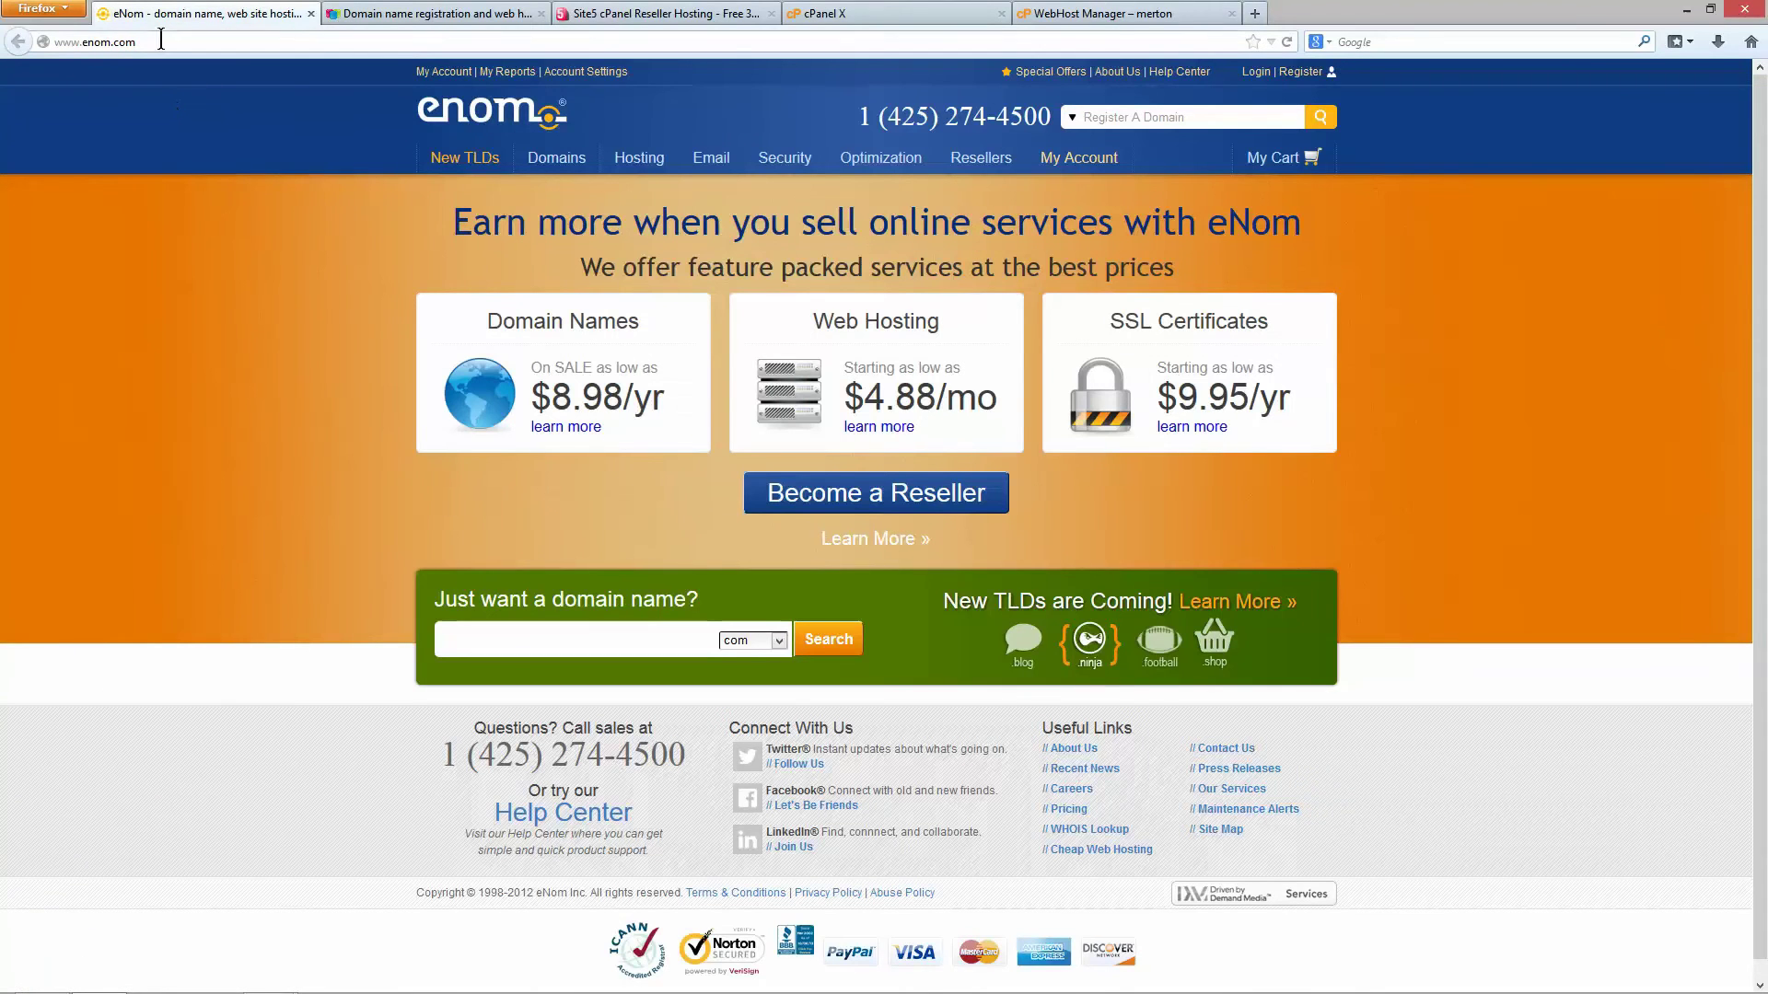
click(451, 13)
click(202, 12)
click(433, 13)
click(1093, 13)
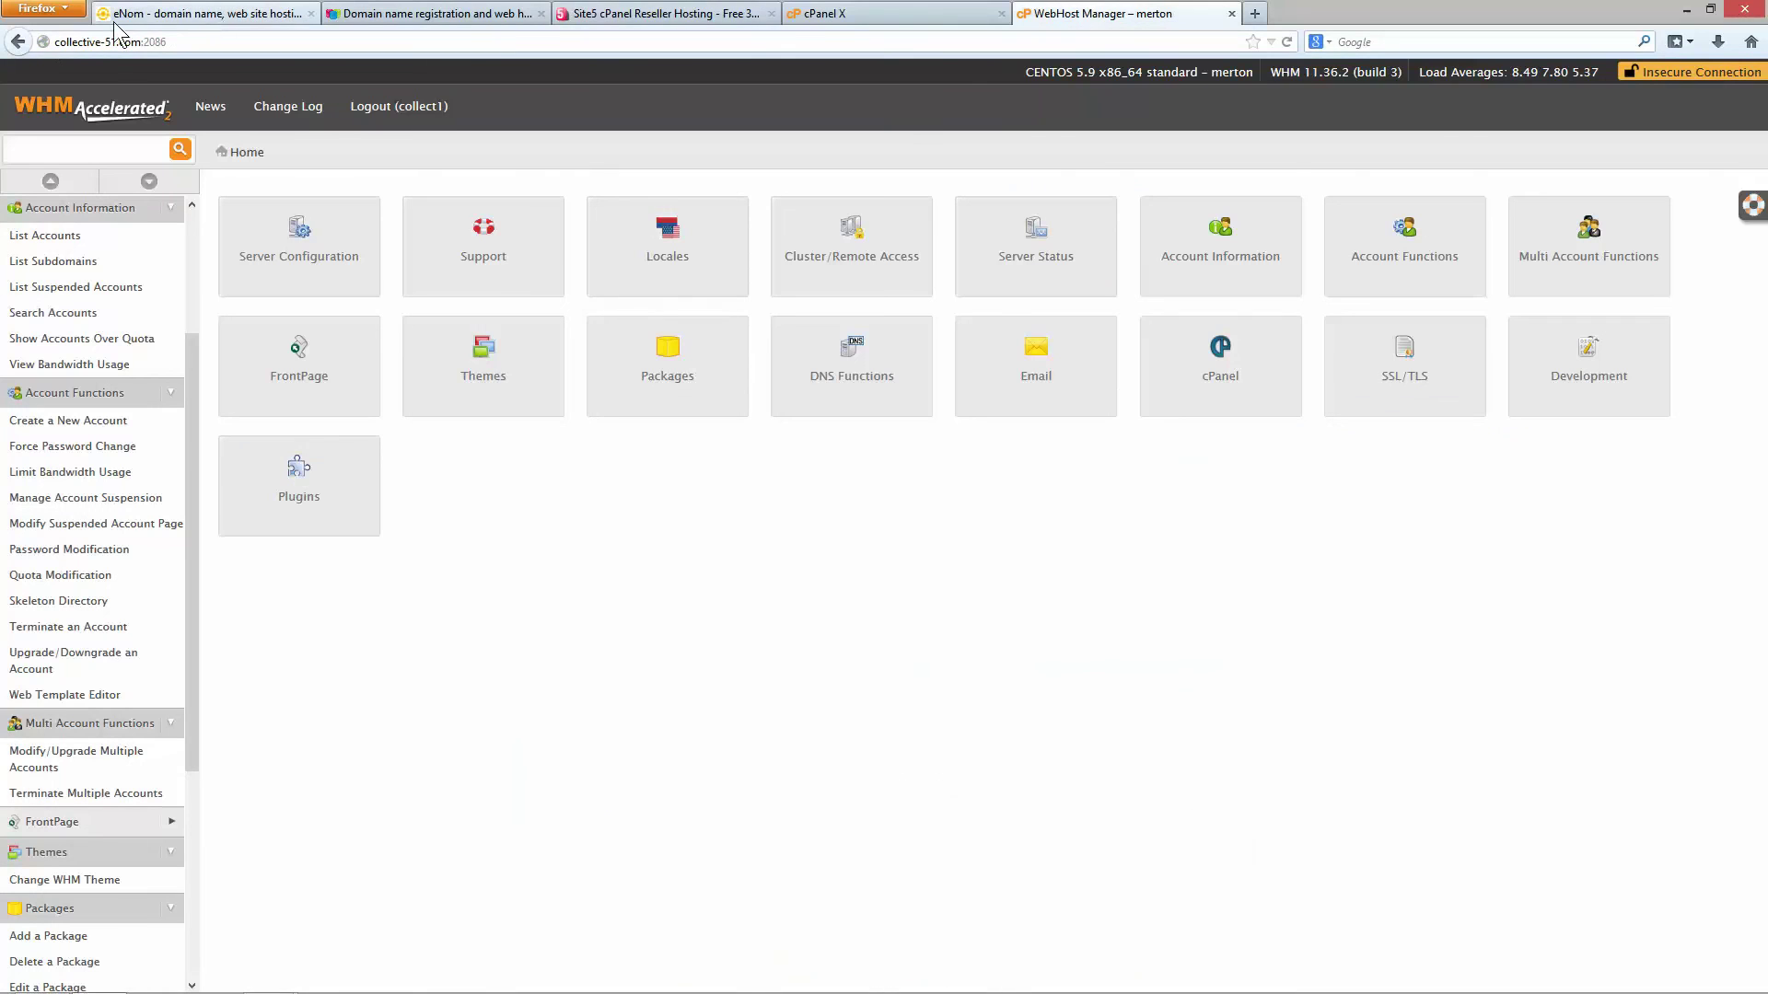
Step: Examine the html5bannerdesigners.co.uk domain in cPanel's address and compare cPanel with the WebHost Manager home page
click(874, 13)
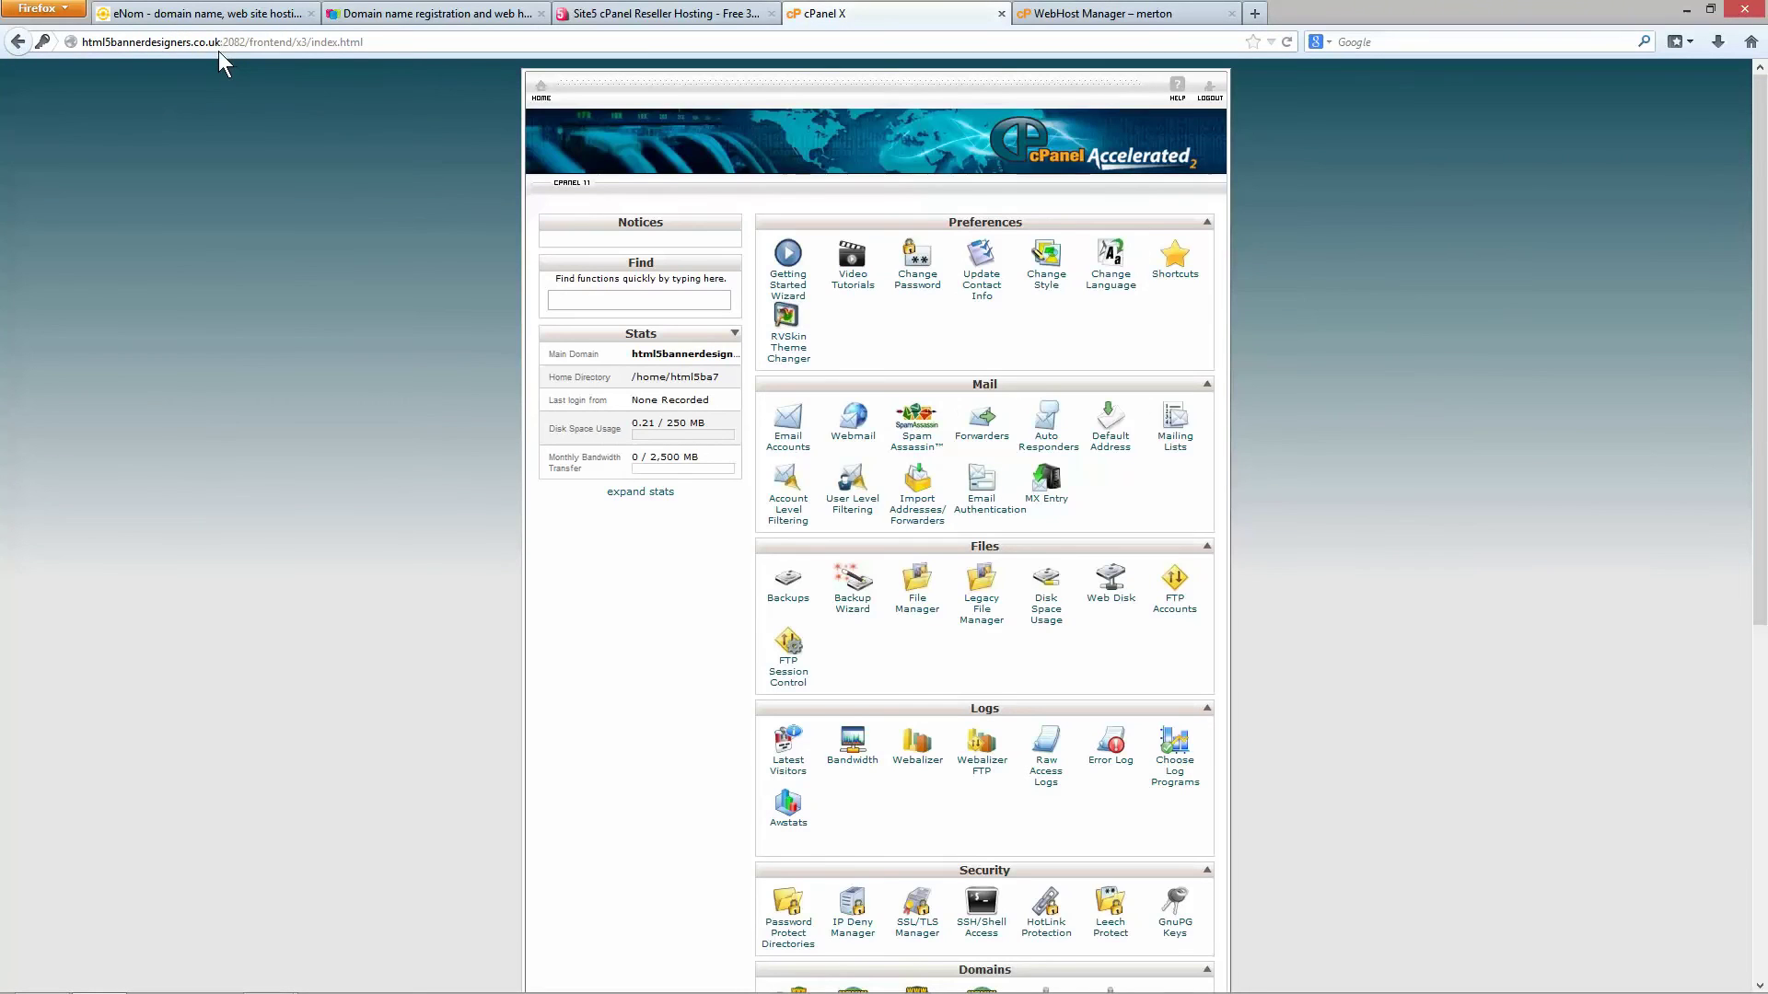
drag(82, 41, 221, 42)
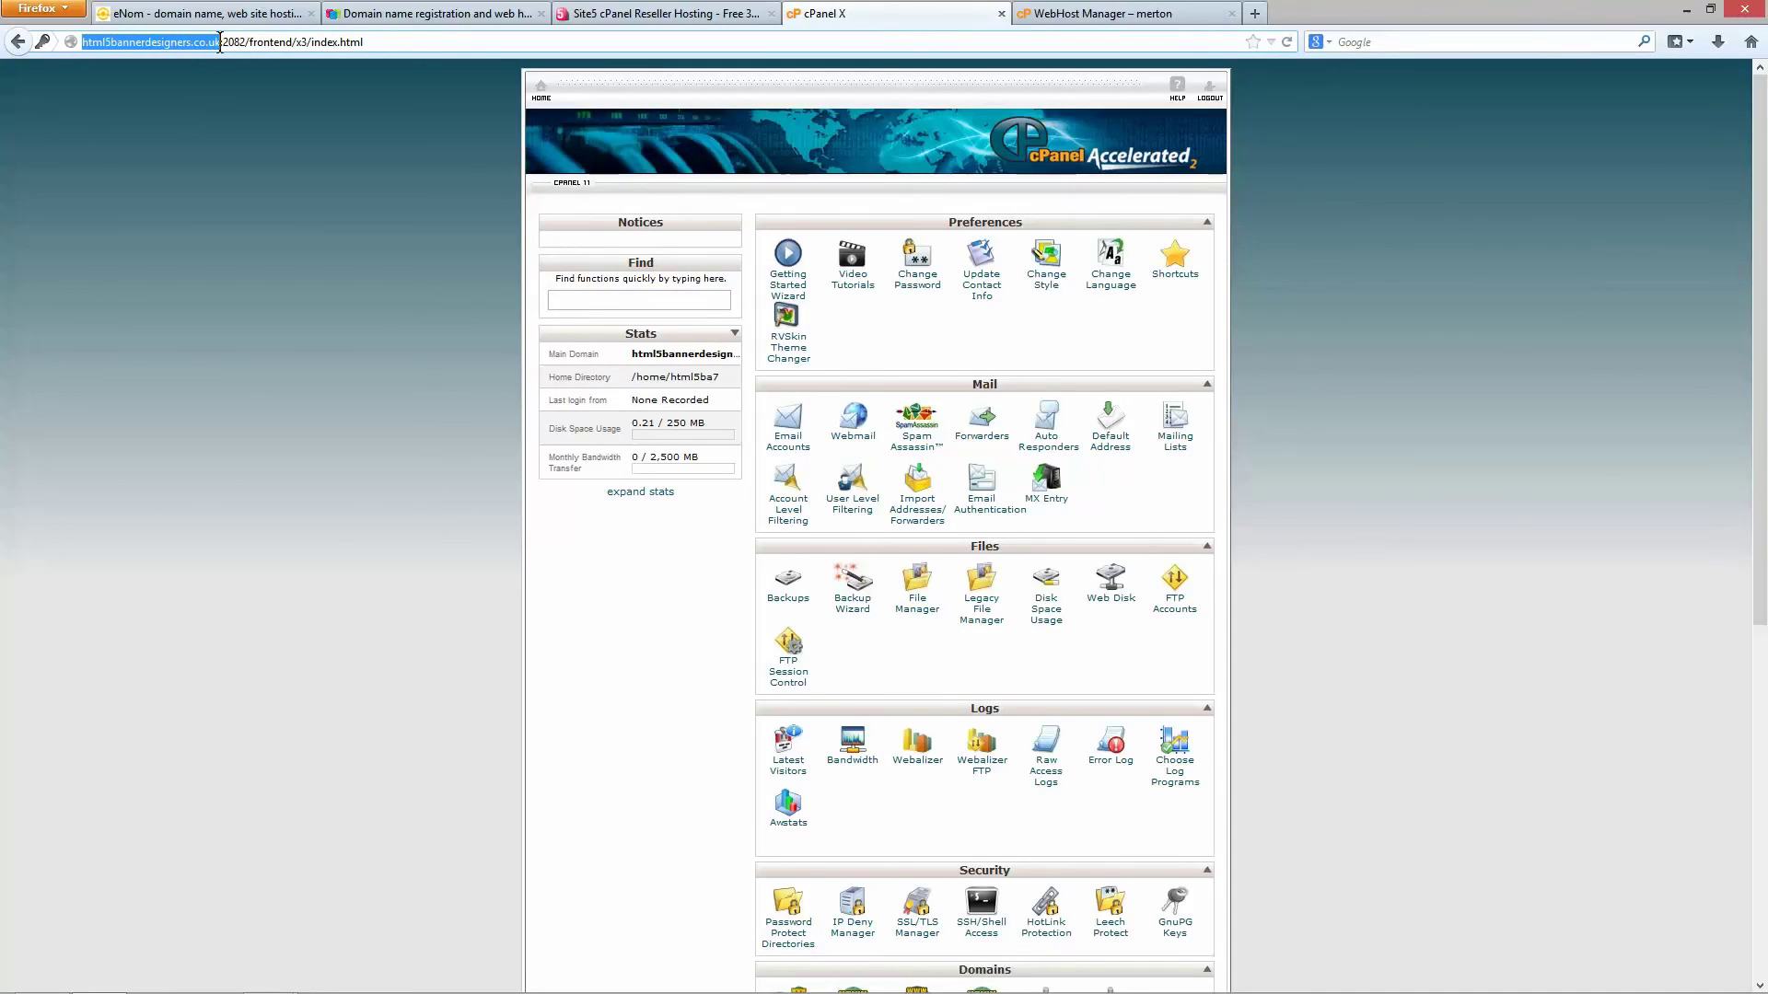
click(188, 140)
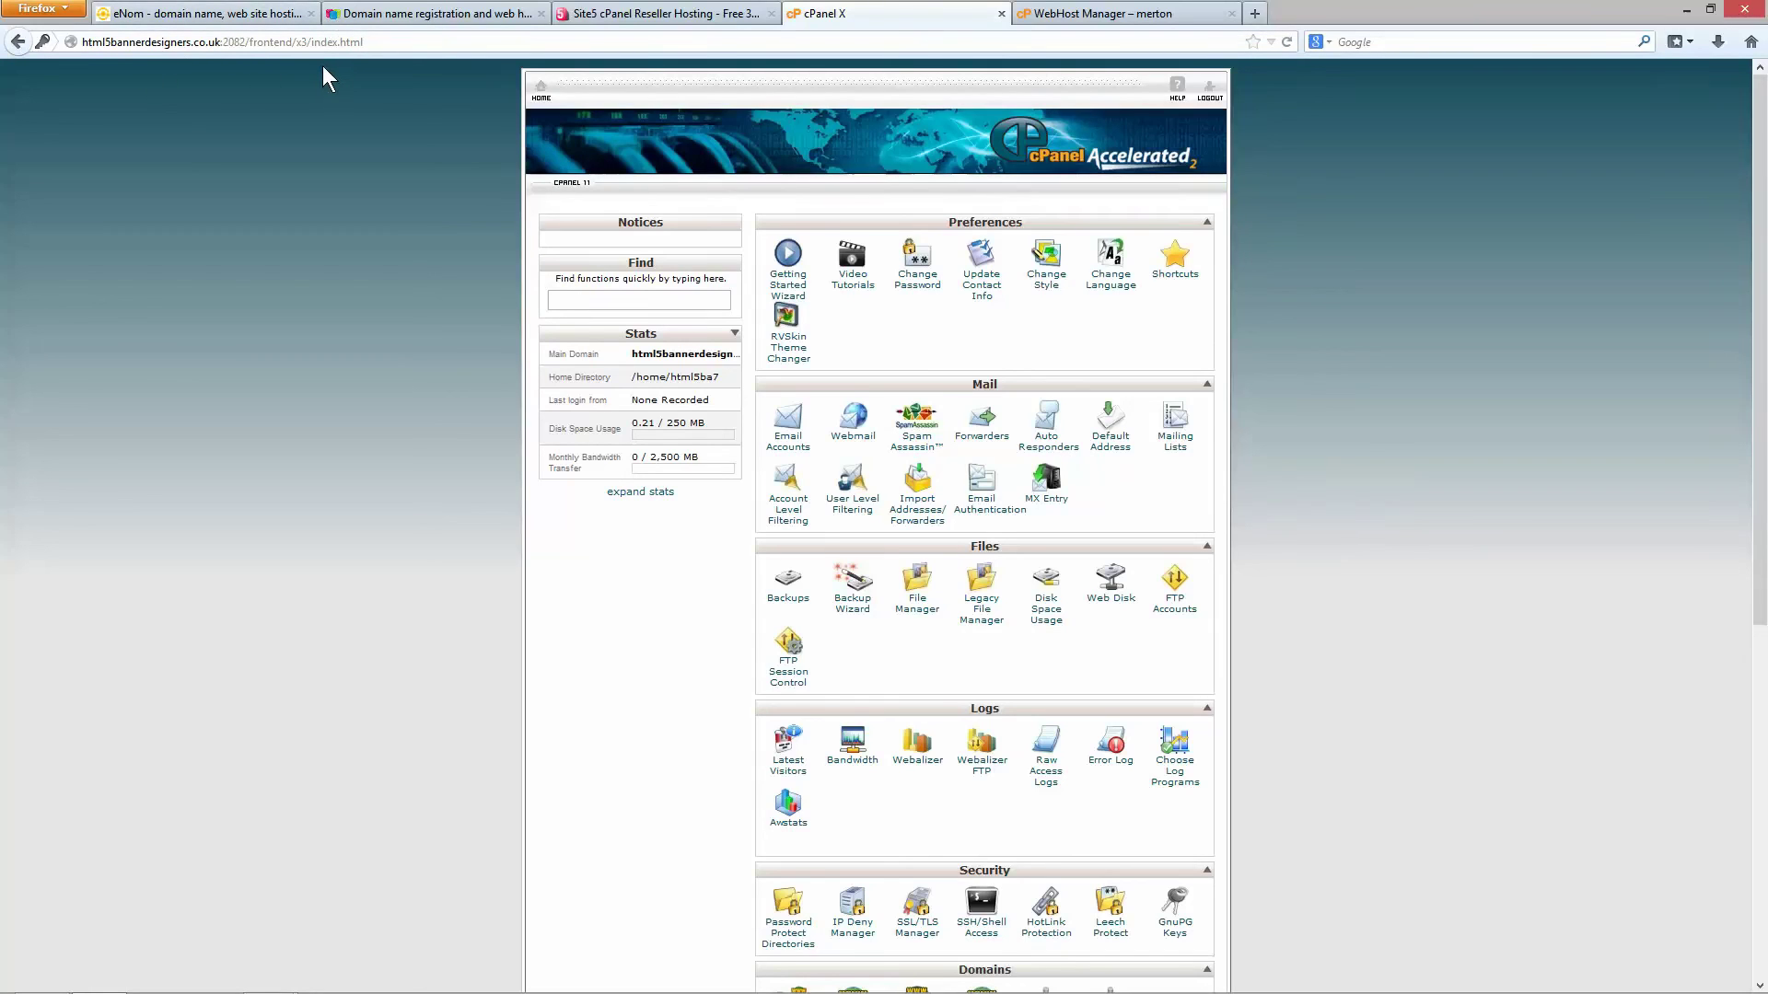
click(1095, 13)
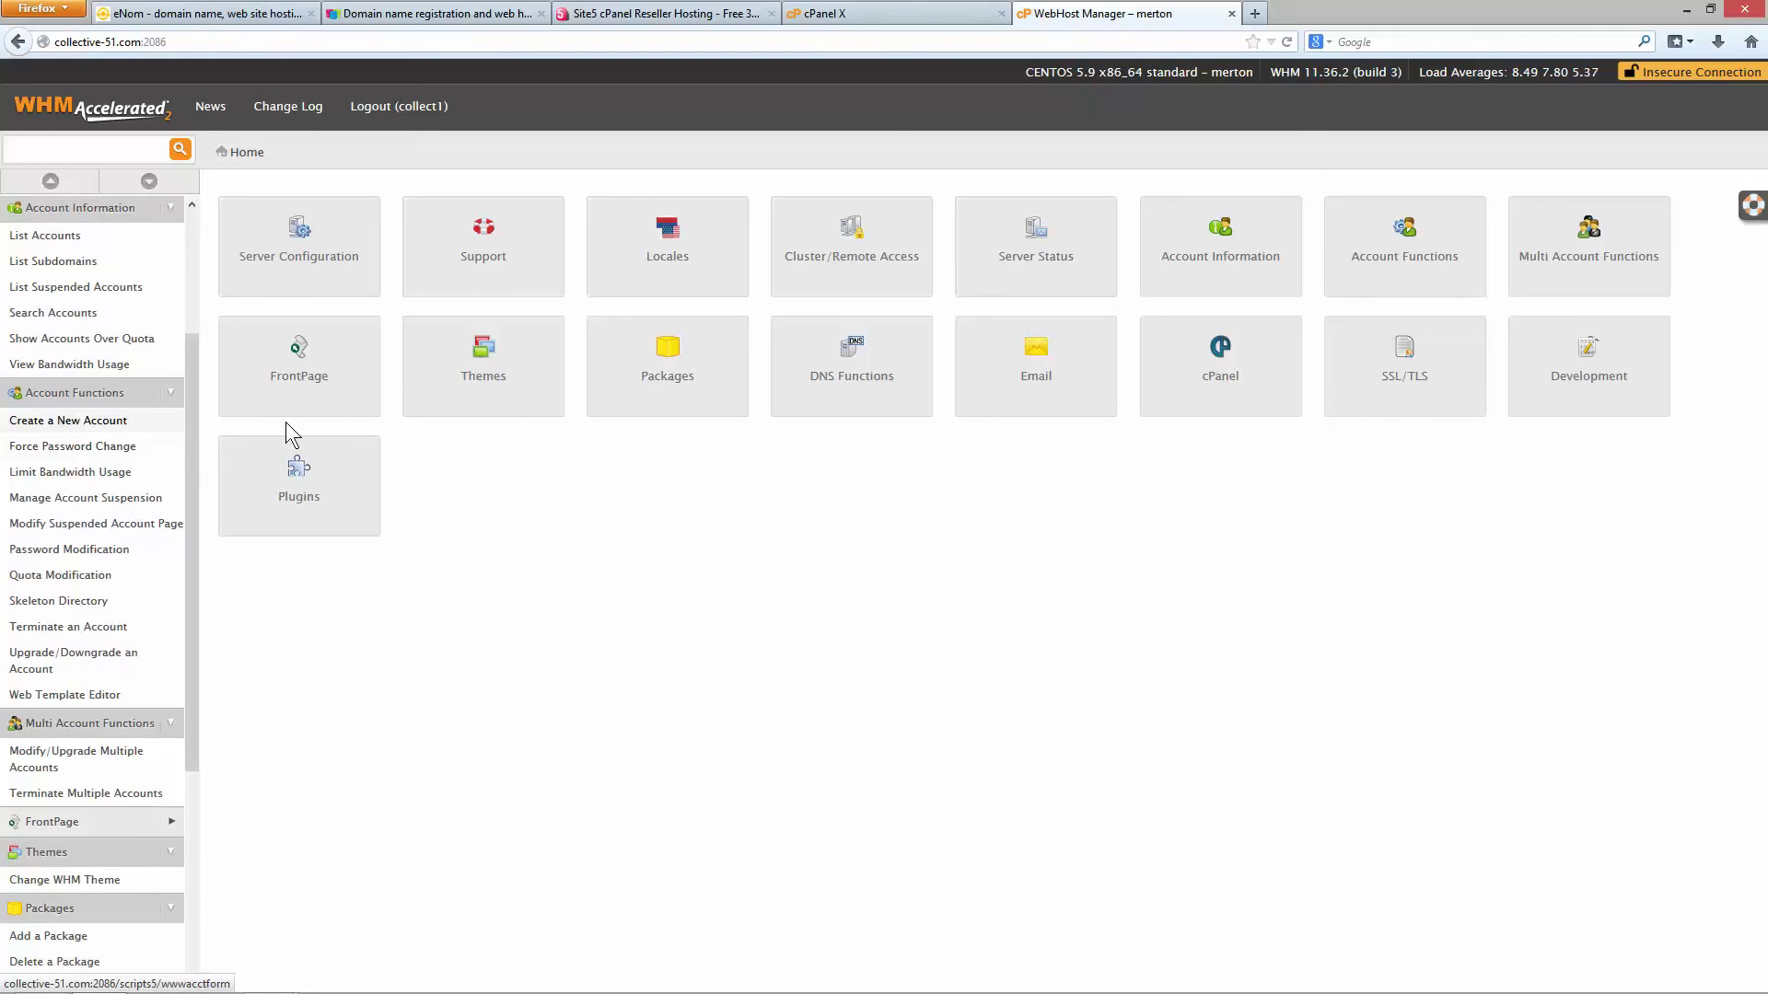
click(829, 13)
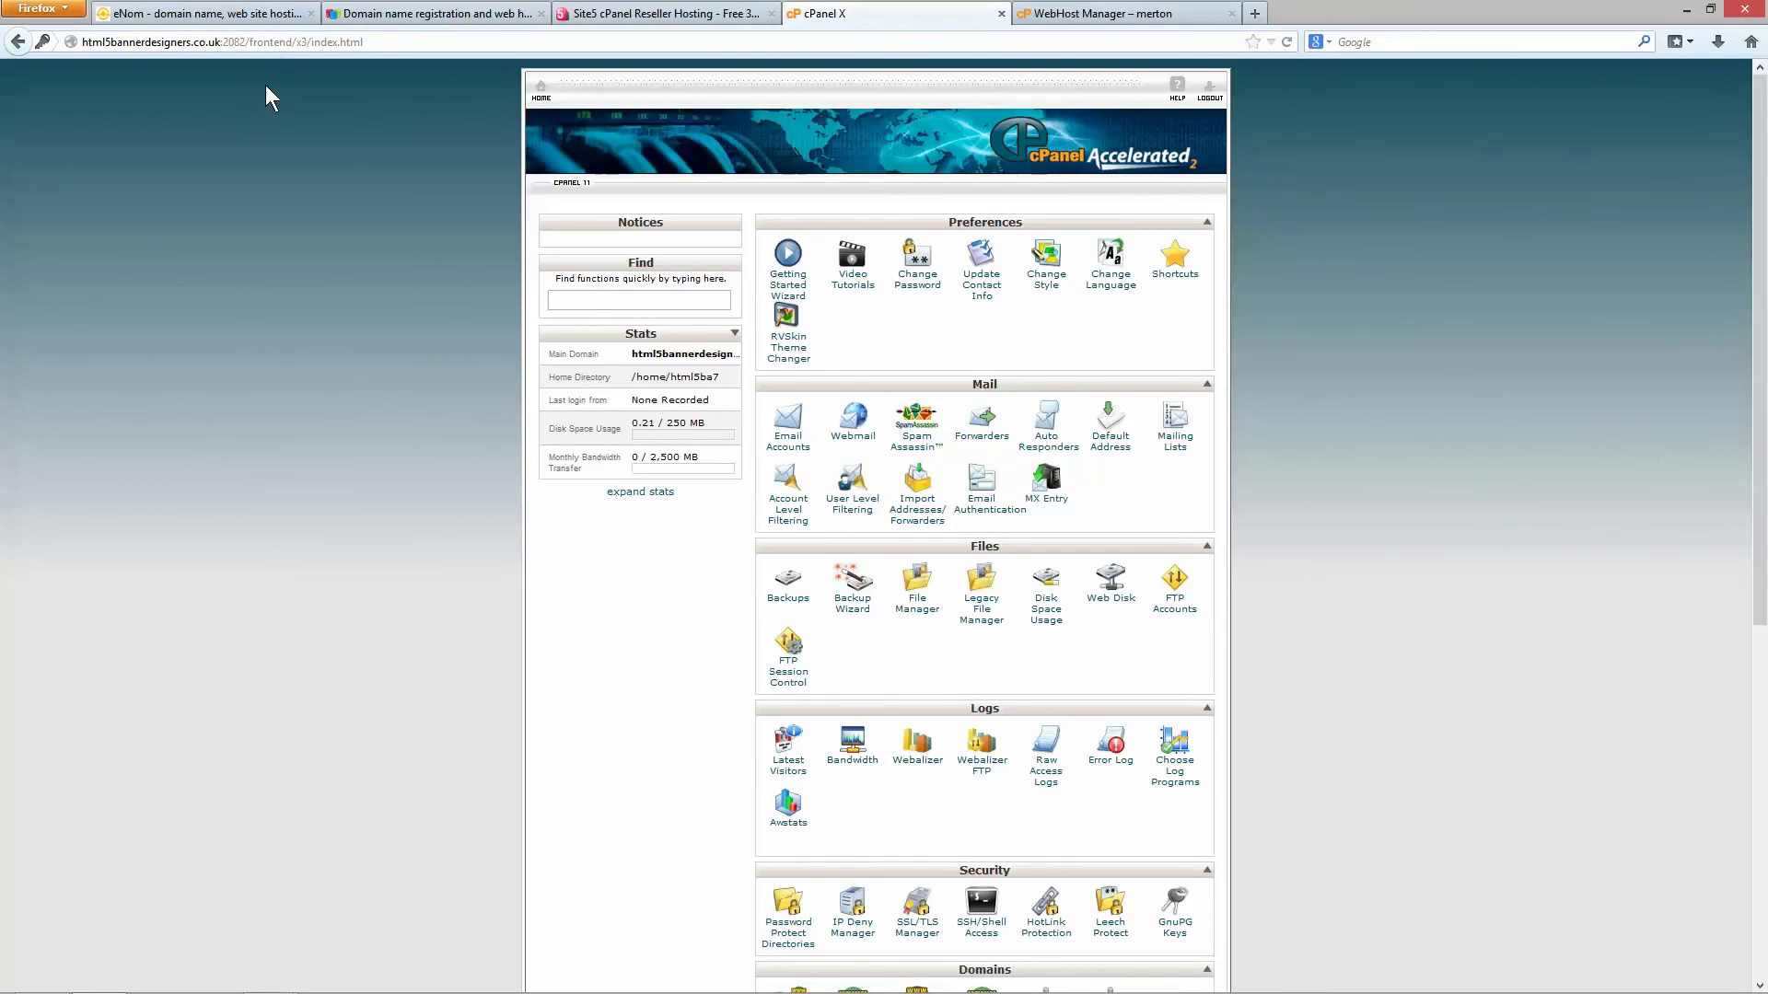
Step: Review the eNom and 123-reg sites, Site5's reseller hosting plans and the new account's cPanel once more
click(405, 13)
click(277, 13)
click(362, 14)
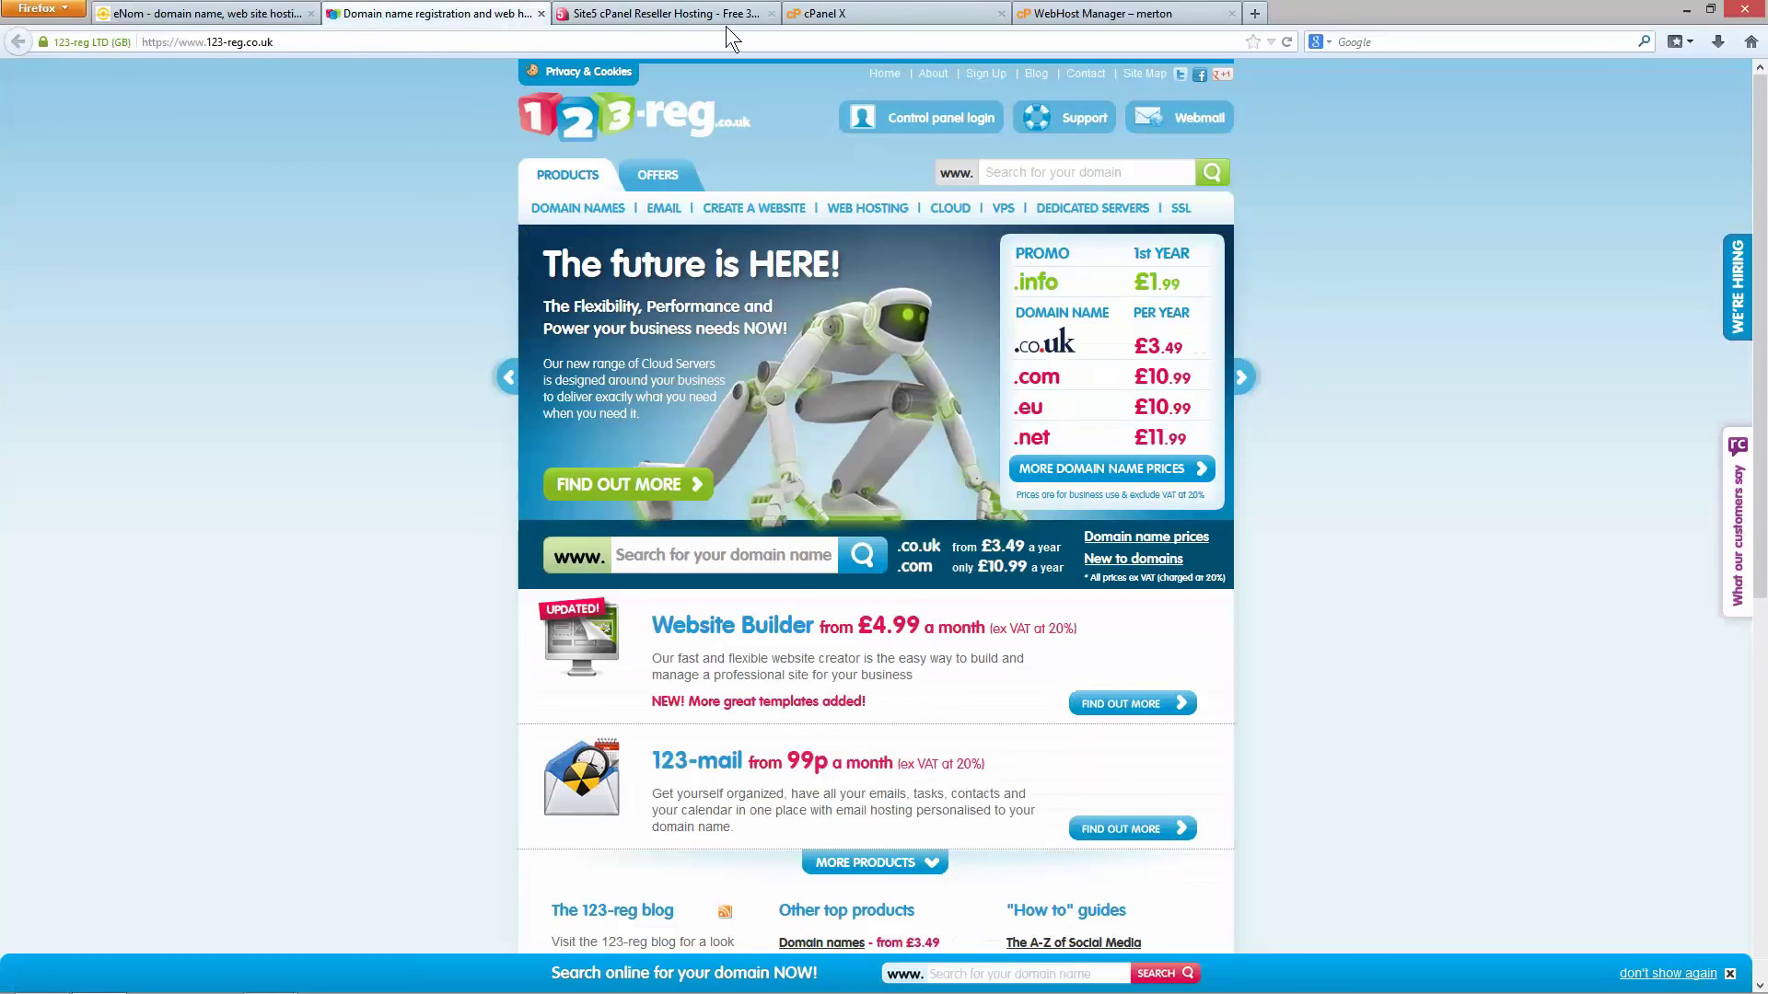
click(659, 14)
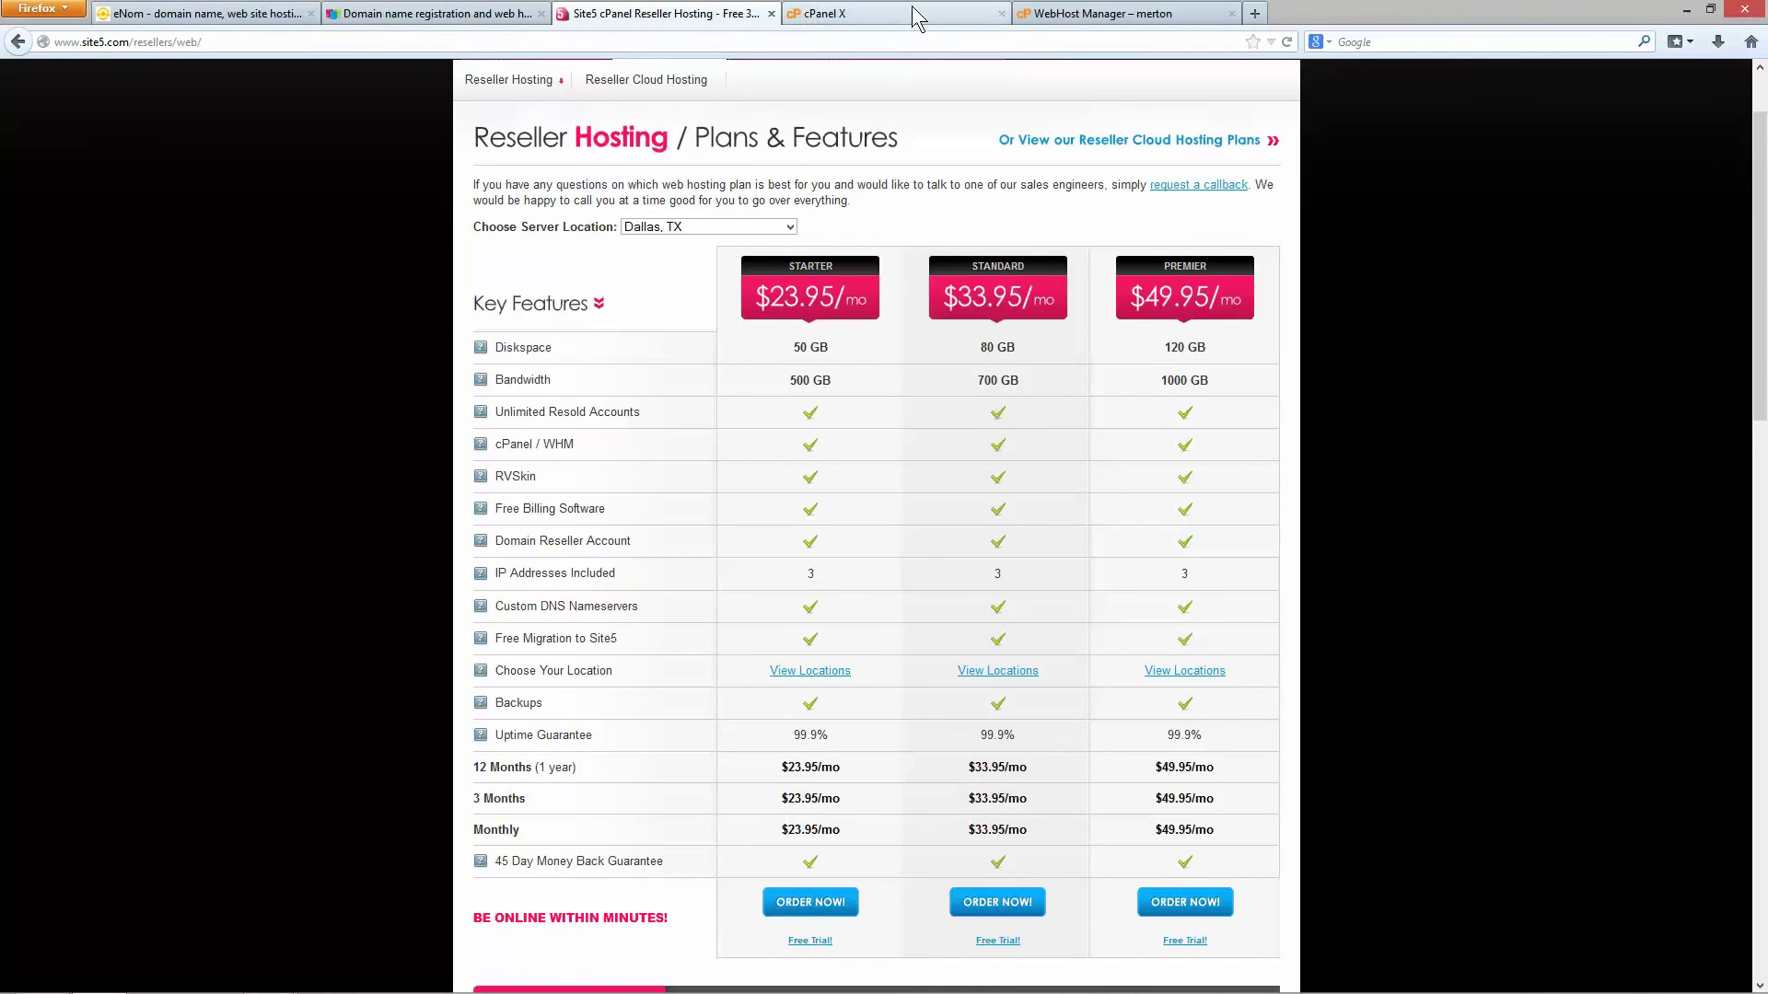
click(820, 14)
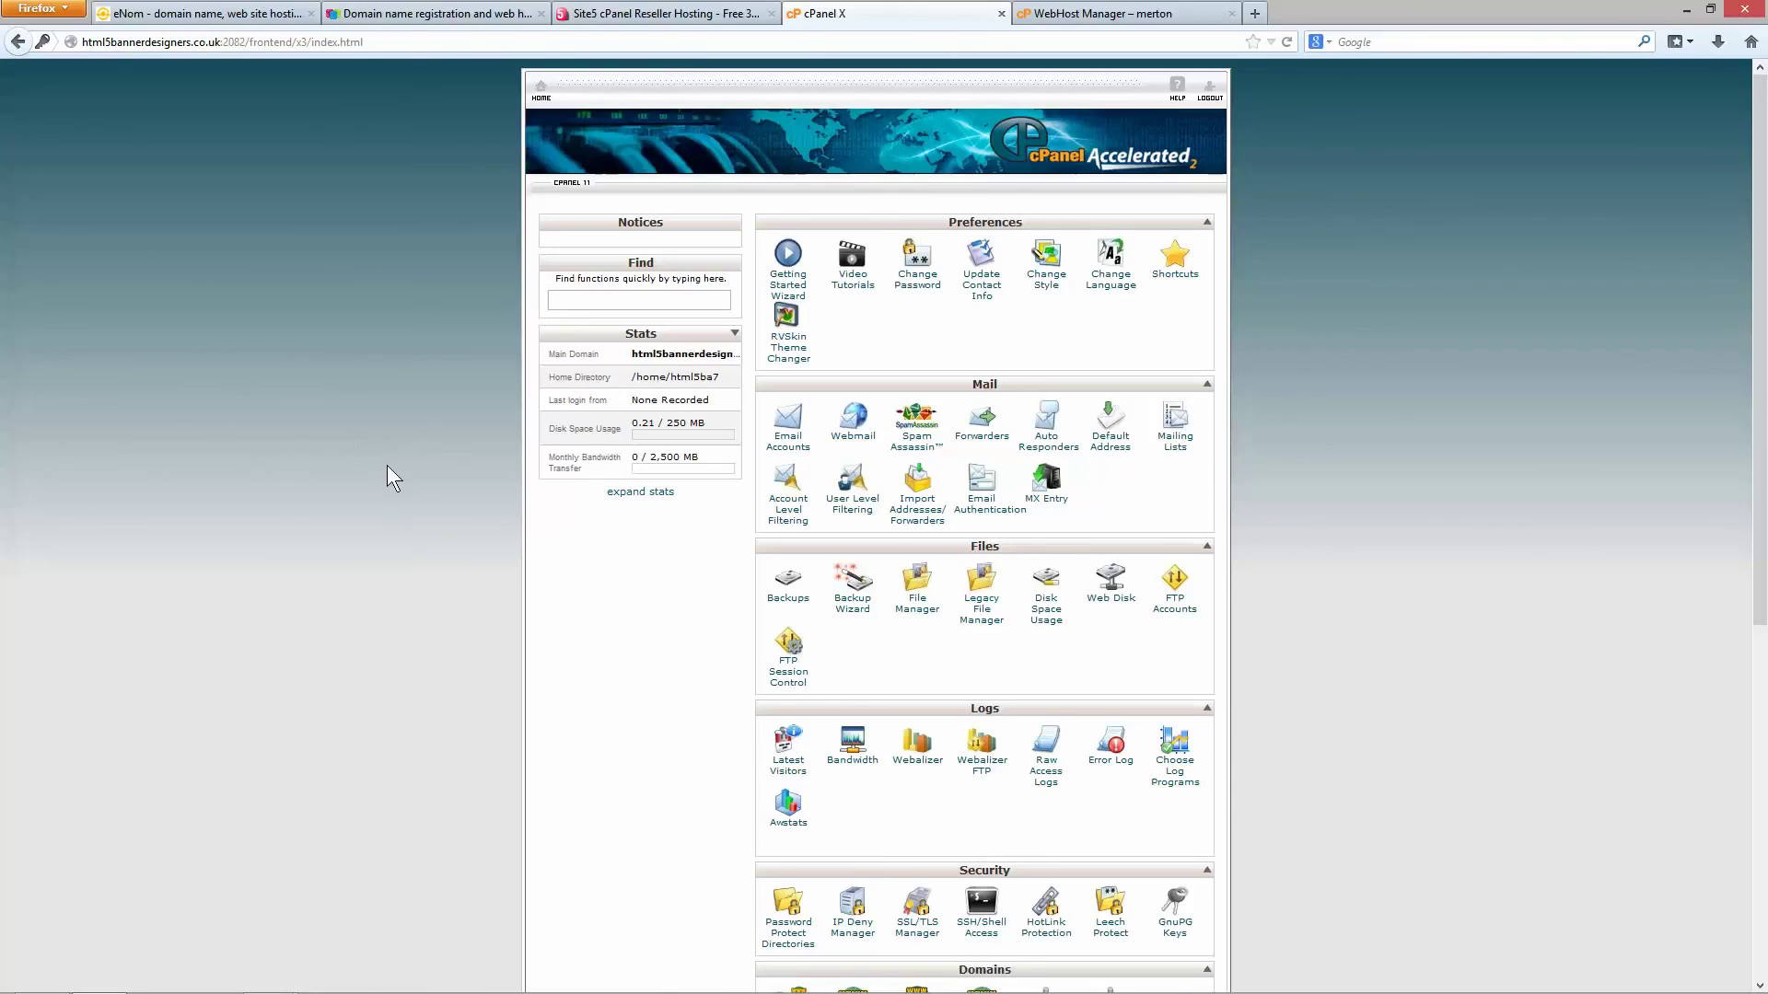